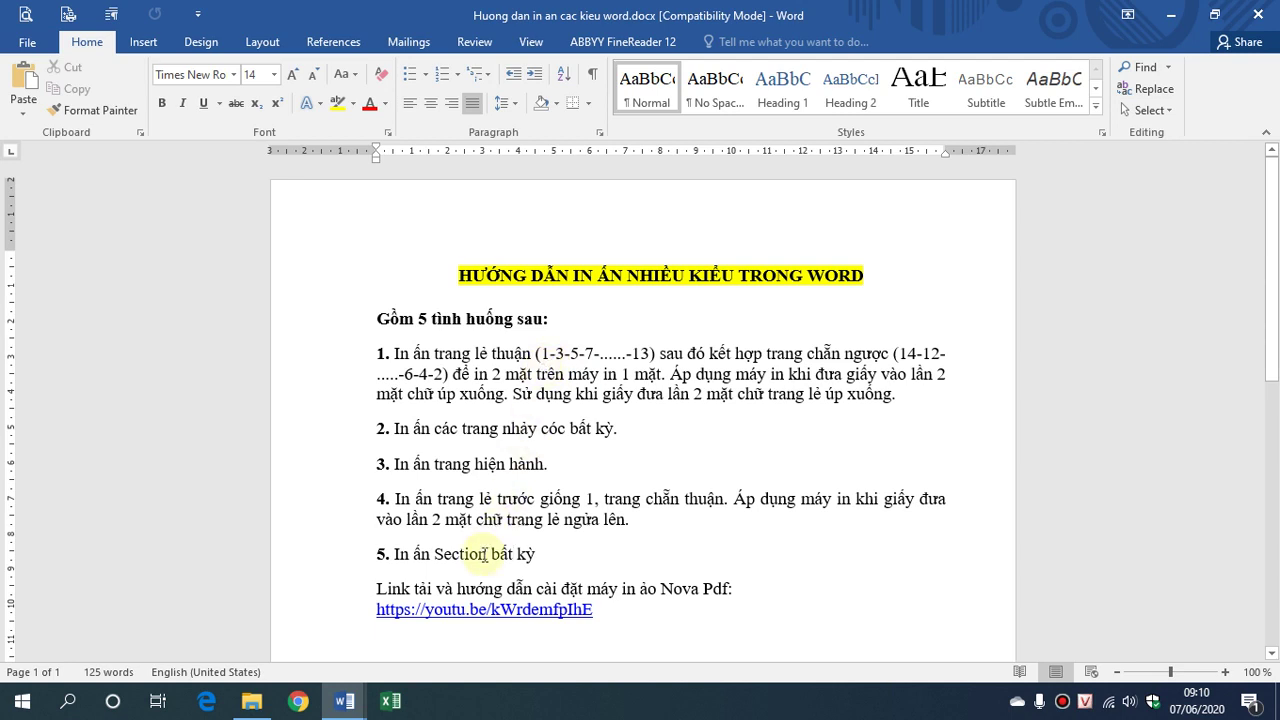
# Switch to hdvp36.doc and open its print settings with novaPDF as the printer
pyautogui.click(345, 700)
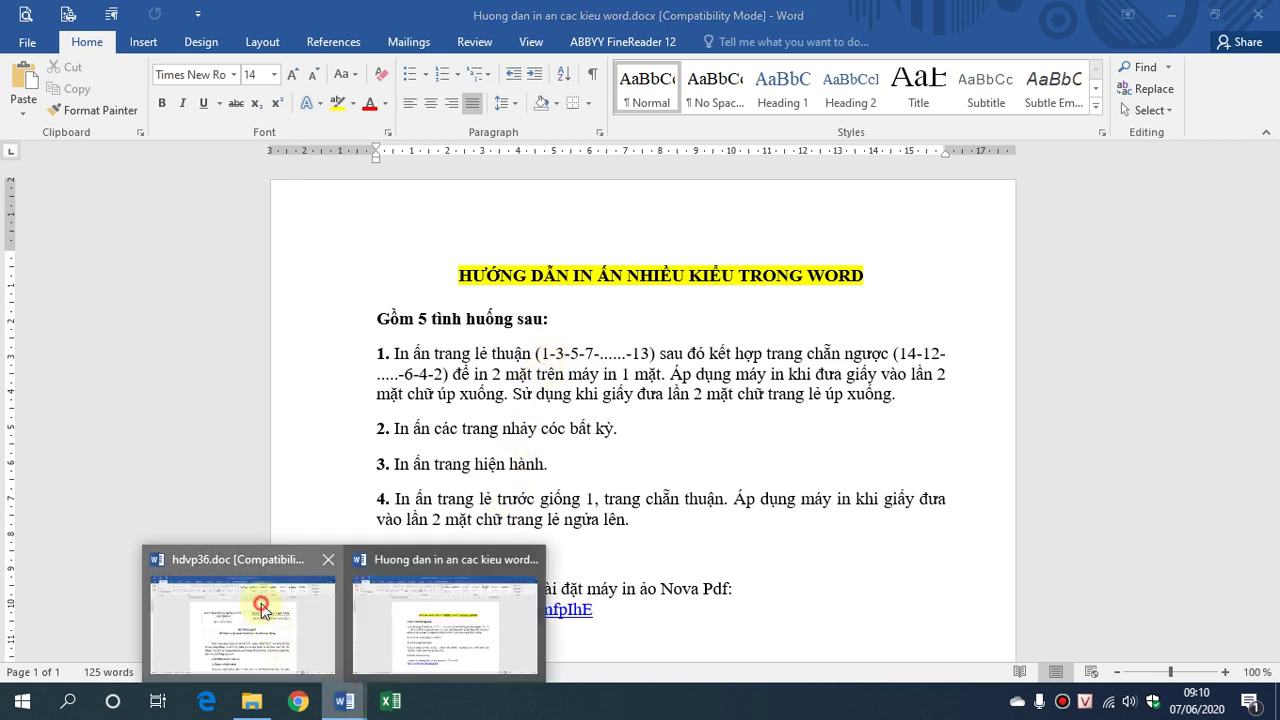
pyautogui.click(265, 612)
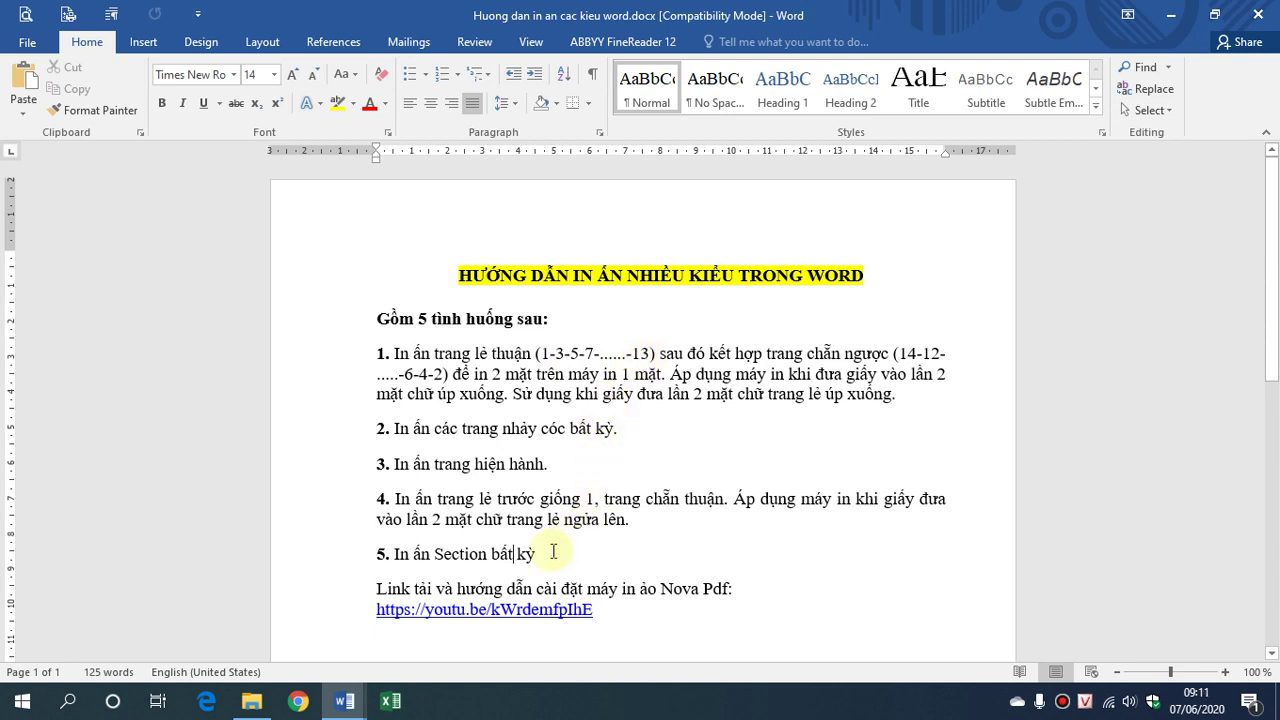
pyautogui.click(344, 701)
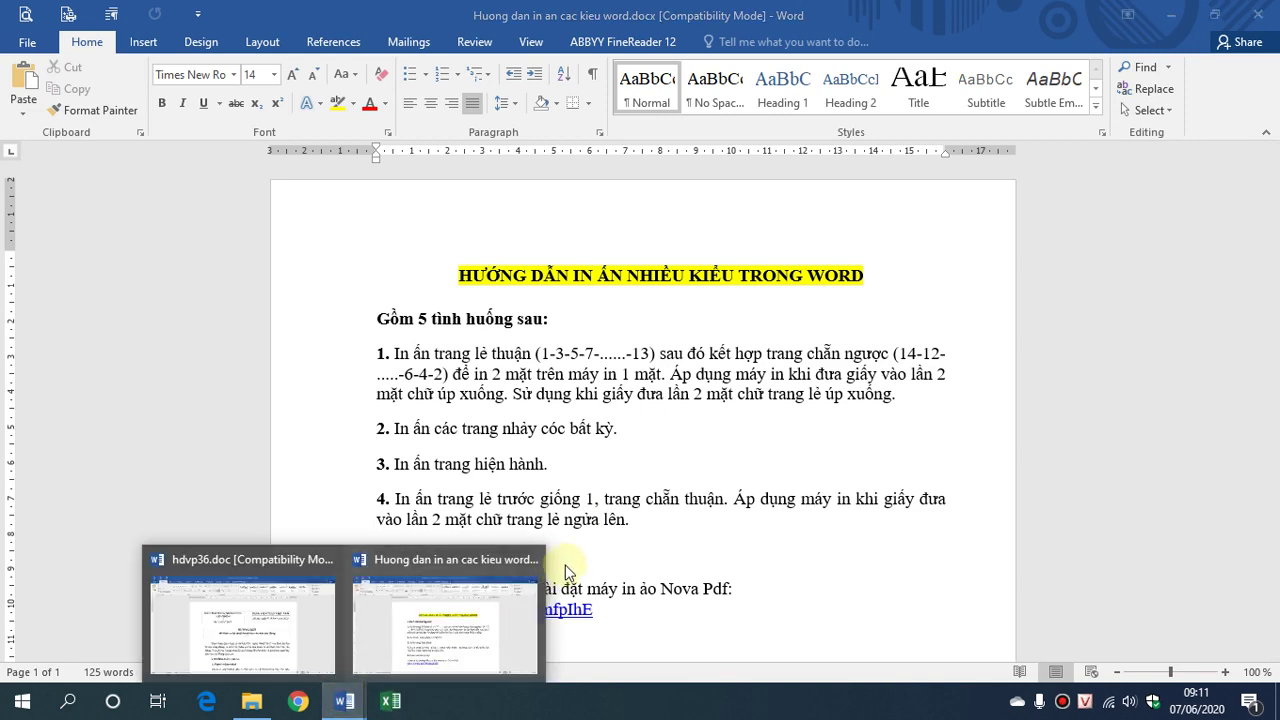
pyautogui.hotkey('alt', 'Tab')
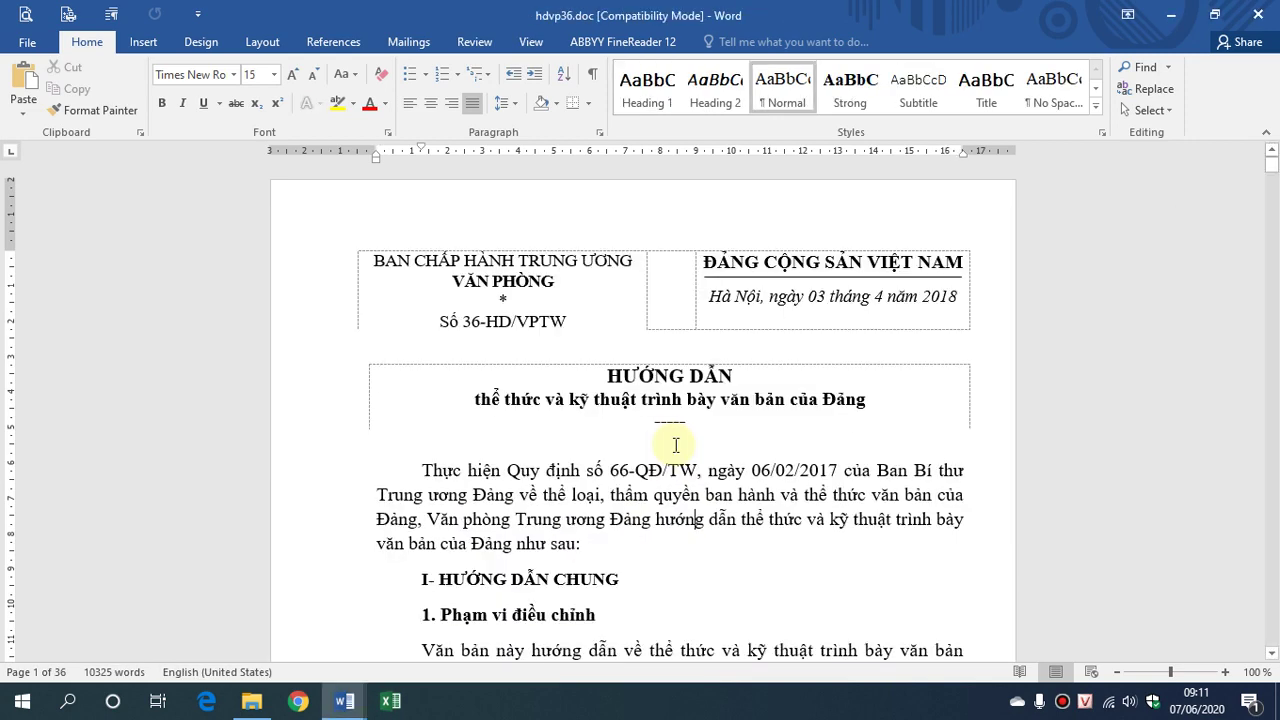
pyautogui.moveTo(618, 295)
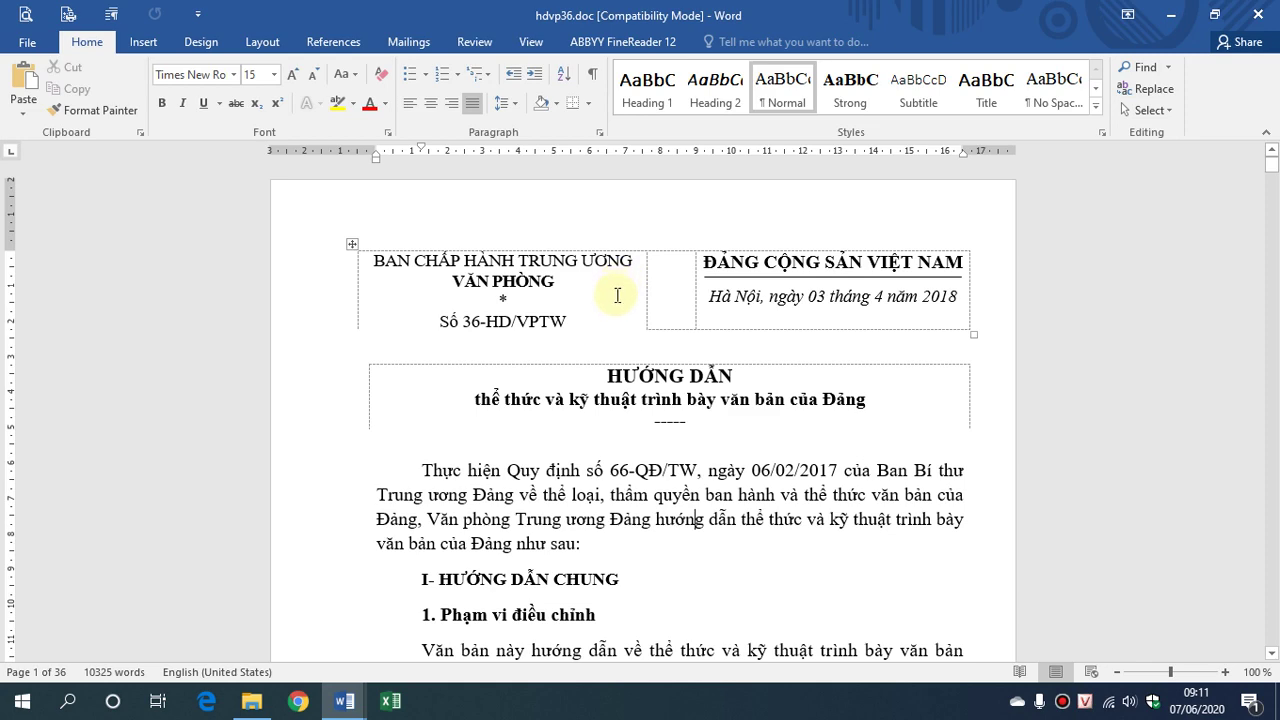
pyautogui.hotkey('ctrl', 'p')
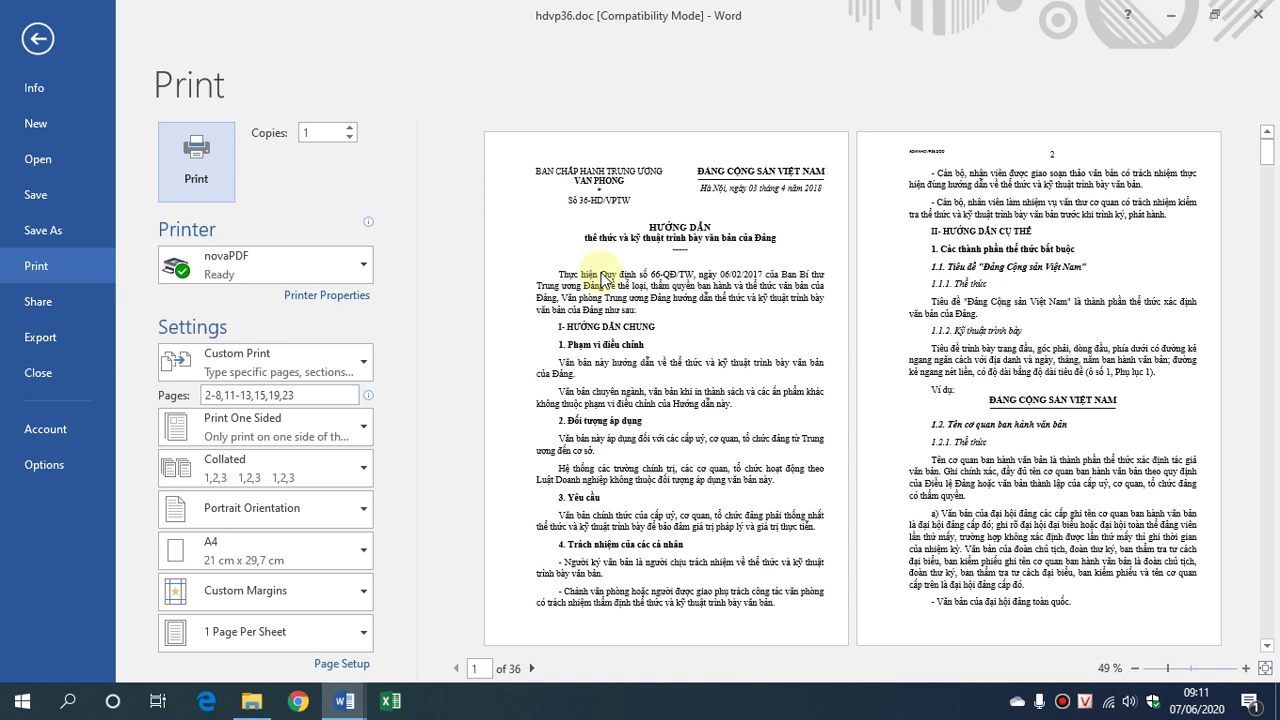
pyautogui.click(329, 274)
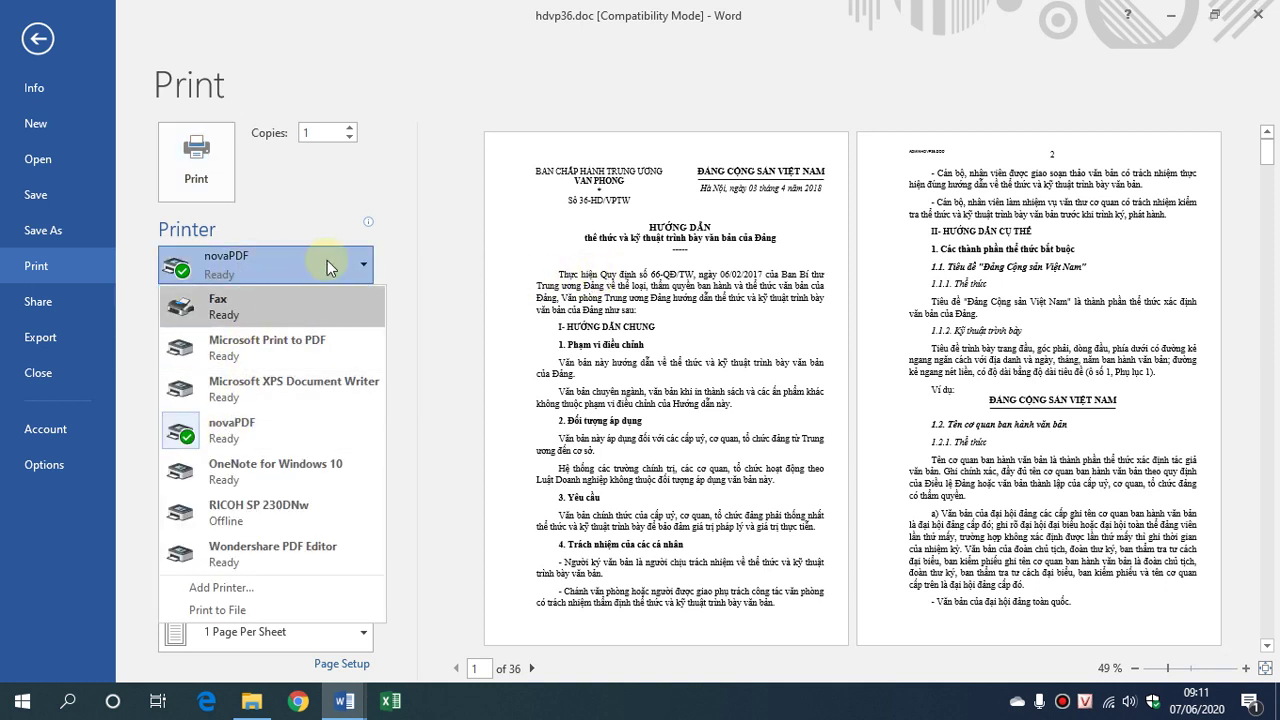
pyautogui.click(253, 428)
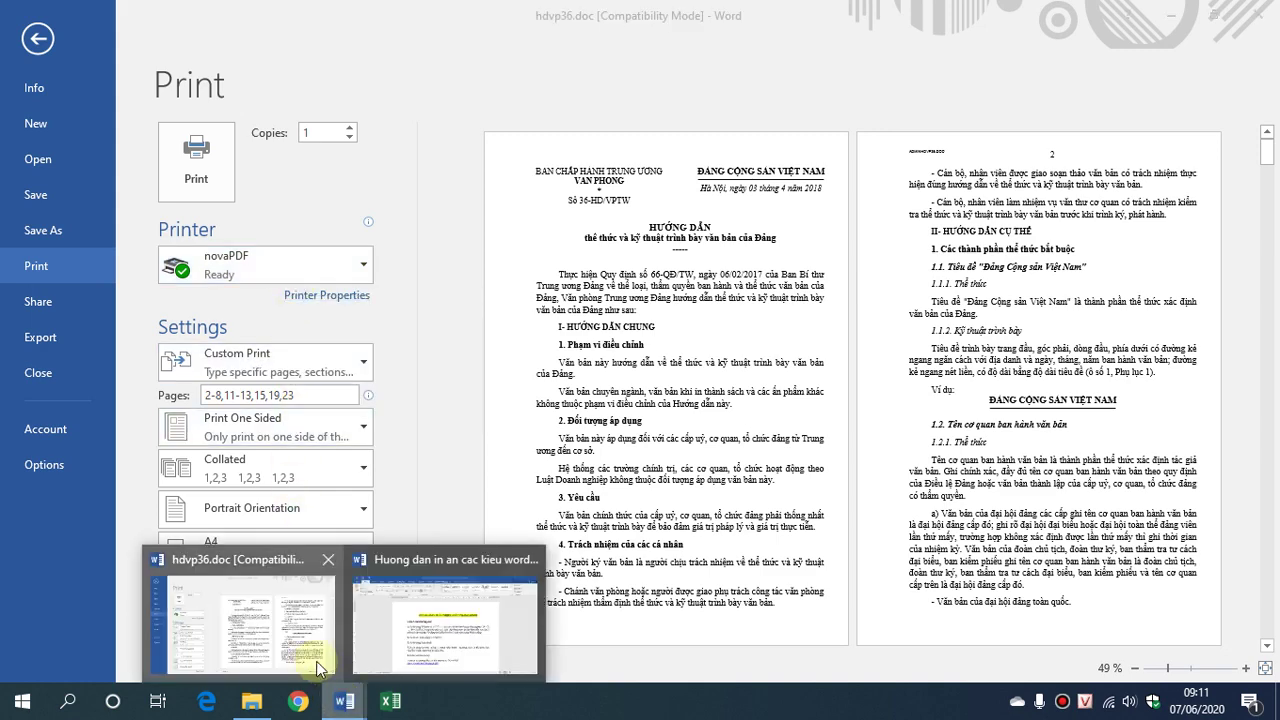
pyautogui.moveTo(343, 701)
pyautogui.click(426, 640)
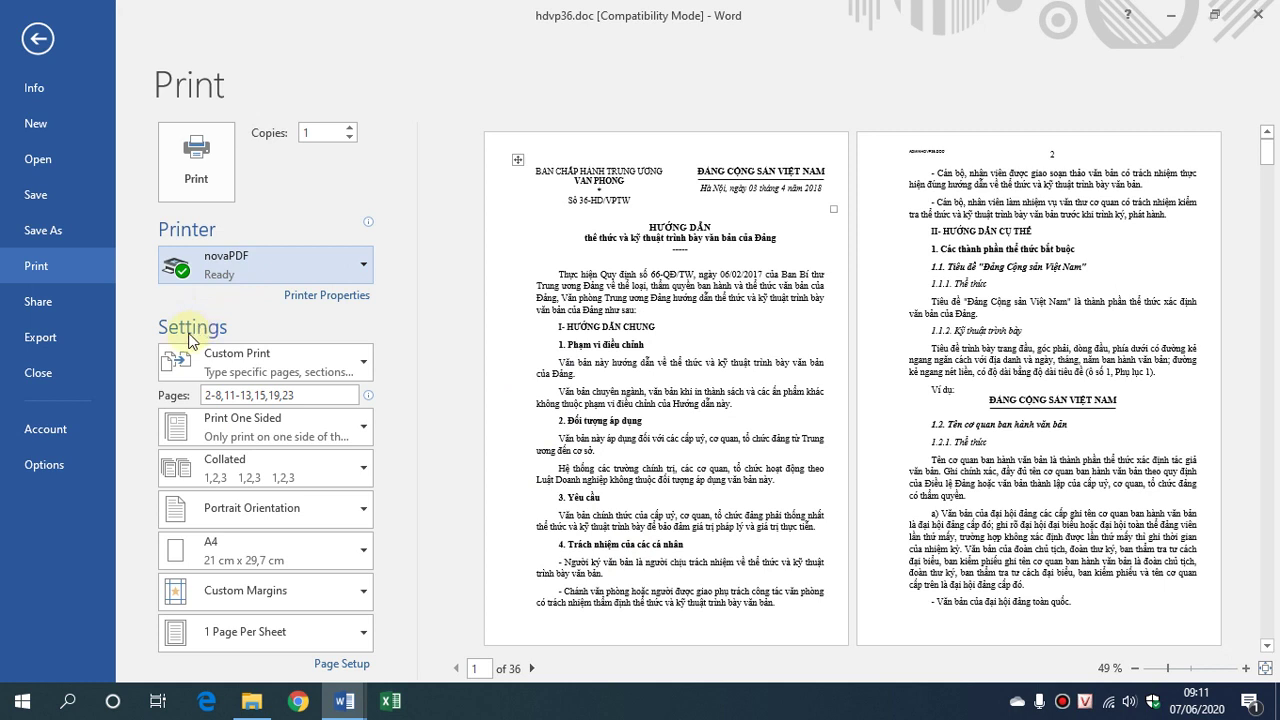
# Print only the odd pages of range 1-36 to novaPDF
pyautogui.click(359, 362)
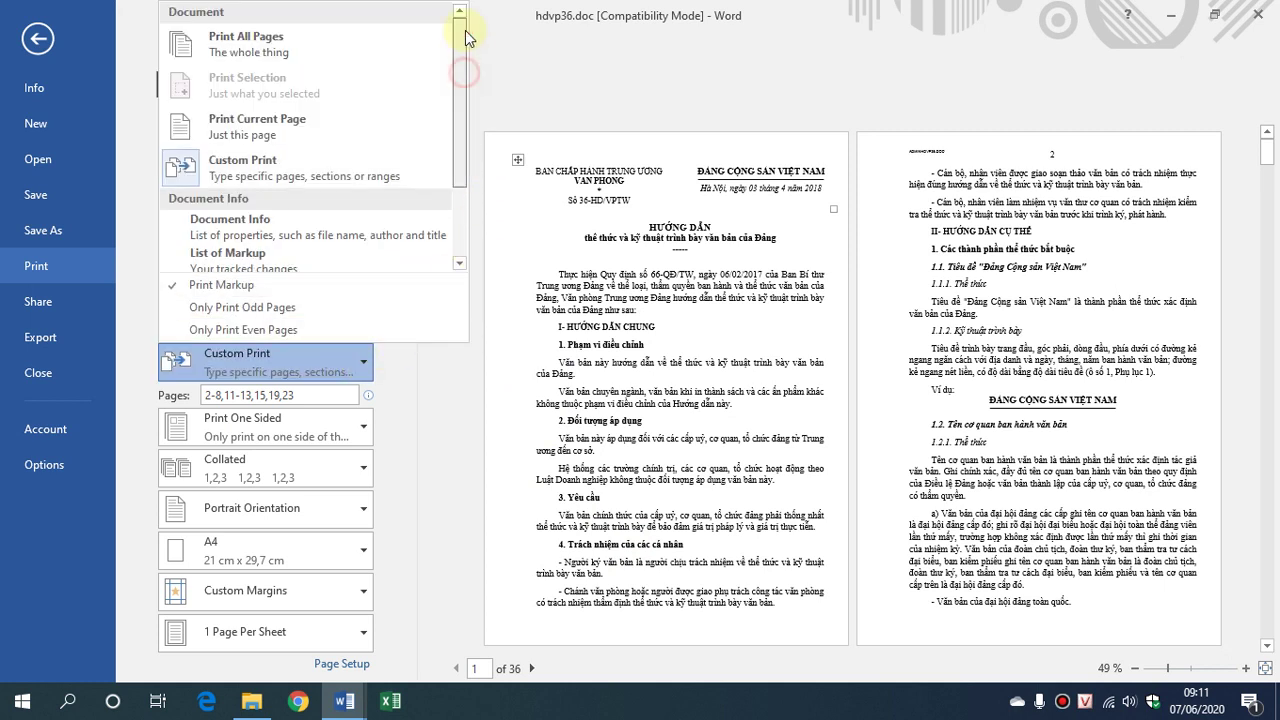
pyautogui.click(271, 40)
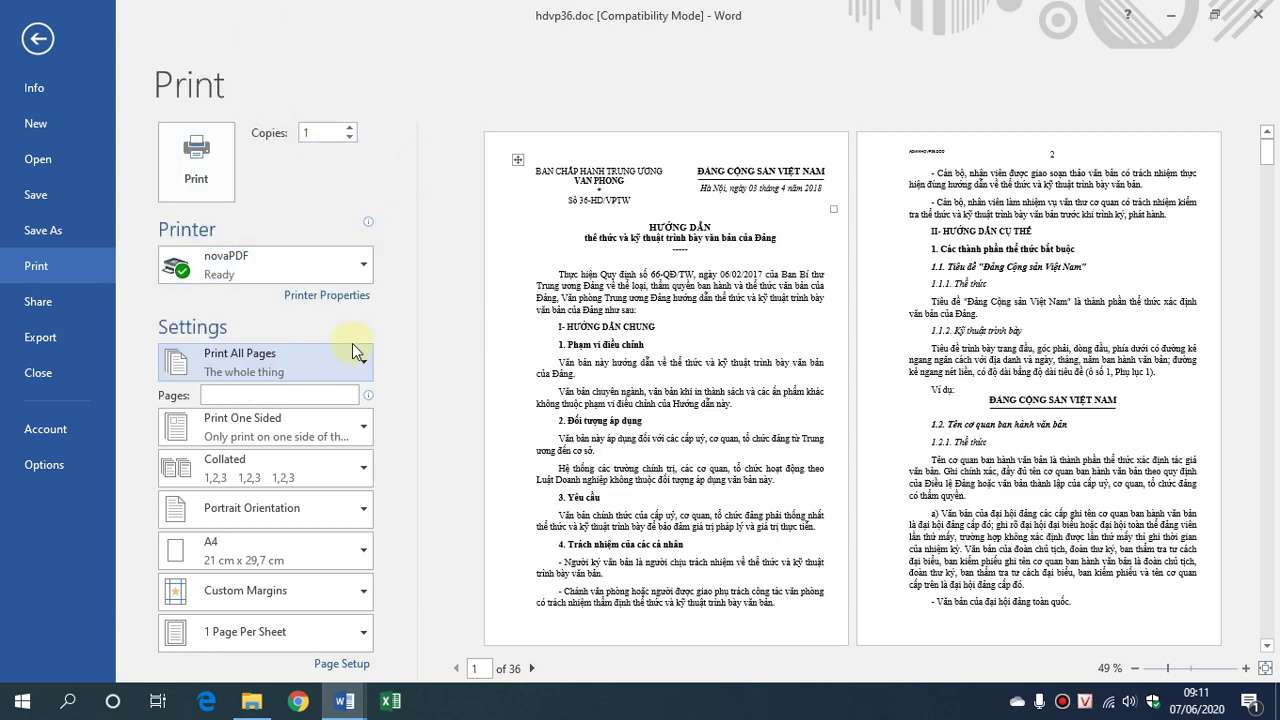
pyautogui.click(362, 375)
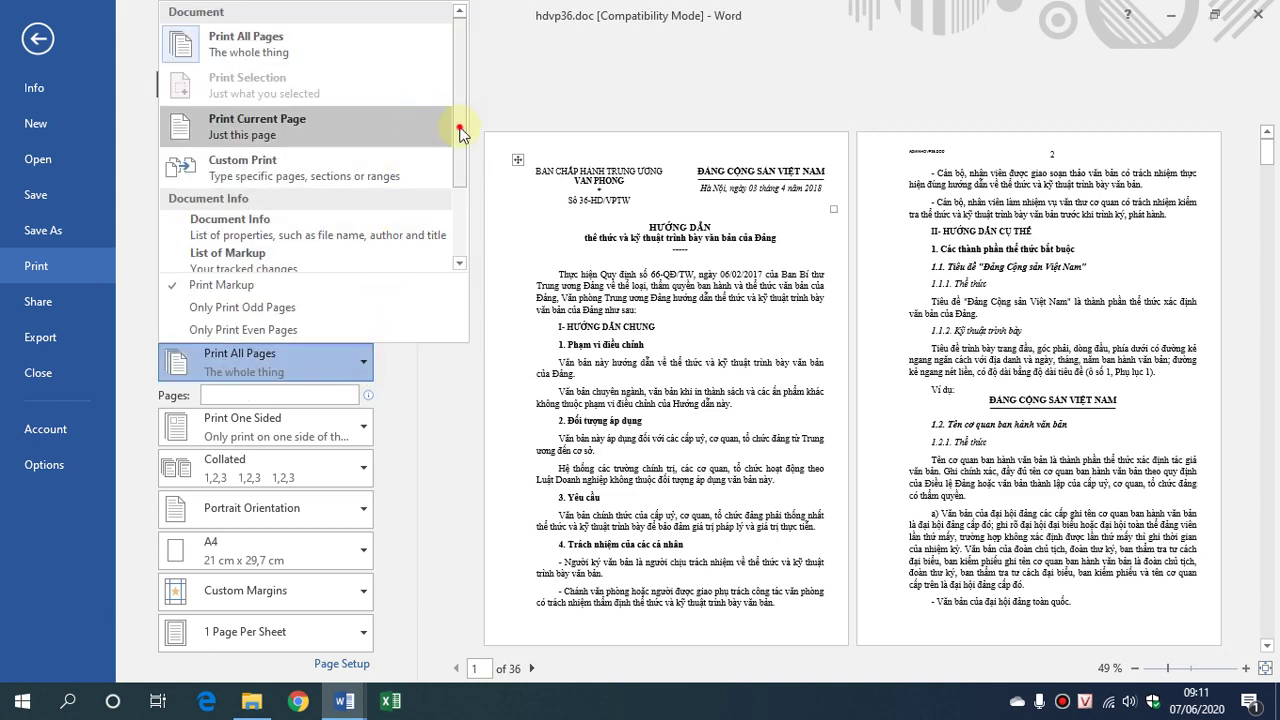
pyautogui.scroll(-2, 460, 180)
pyautogui.scroll(2, 457, 171)
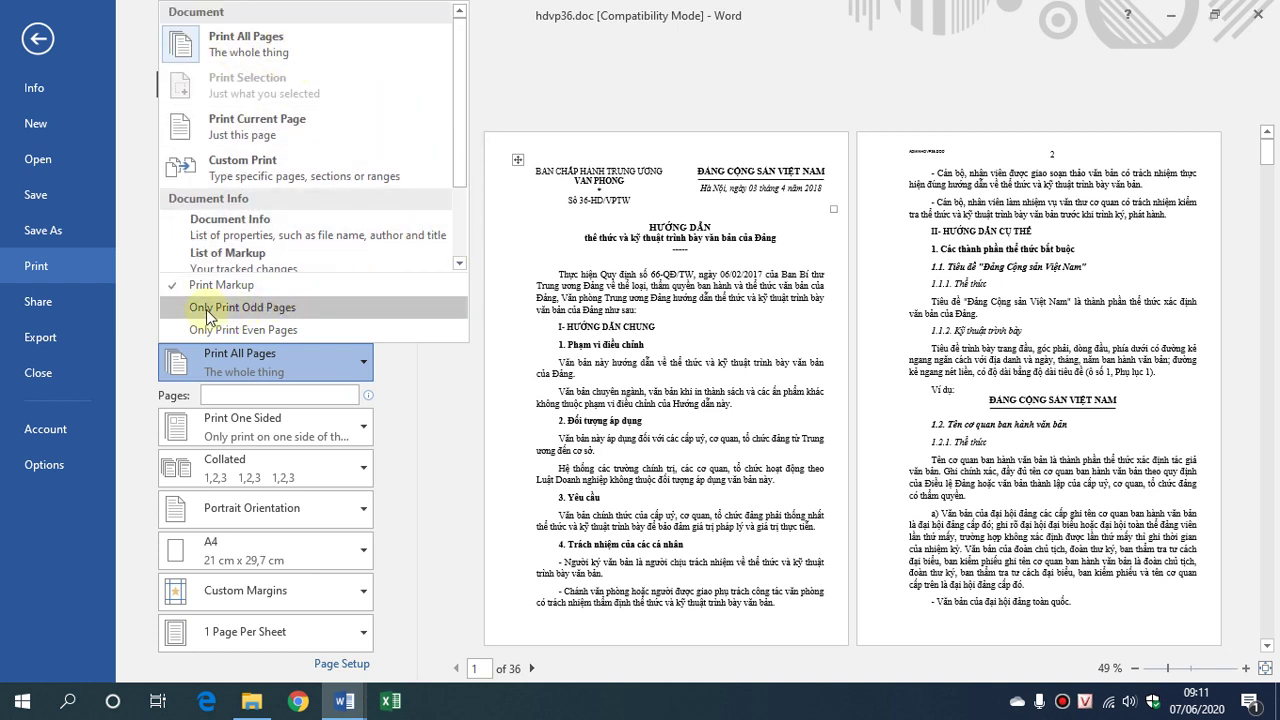
pyautogui.click(275, 310)
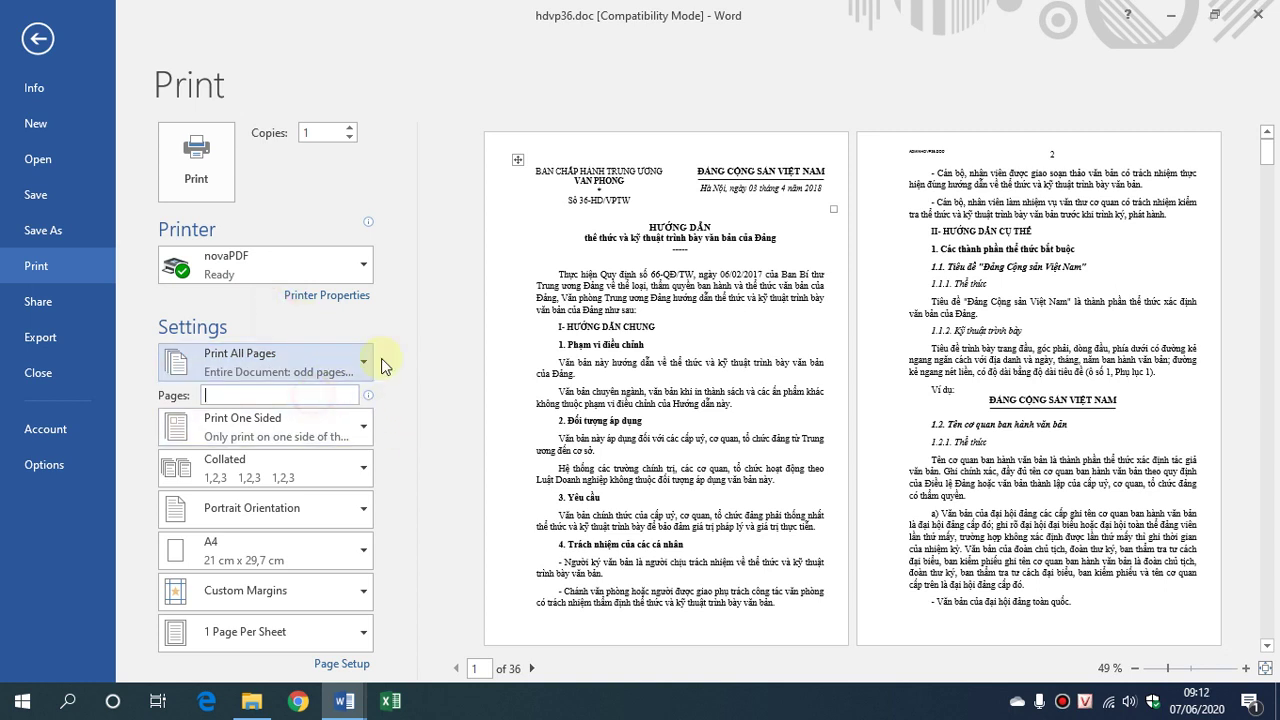
pyautogui.write('1')
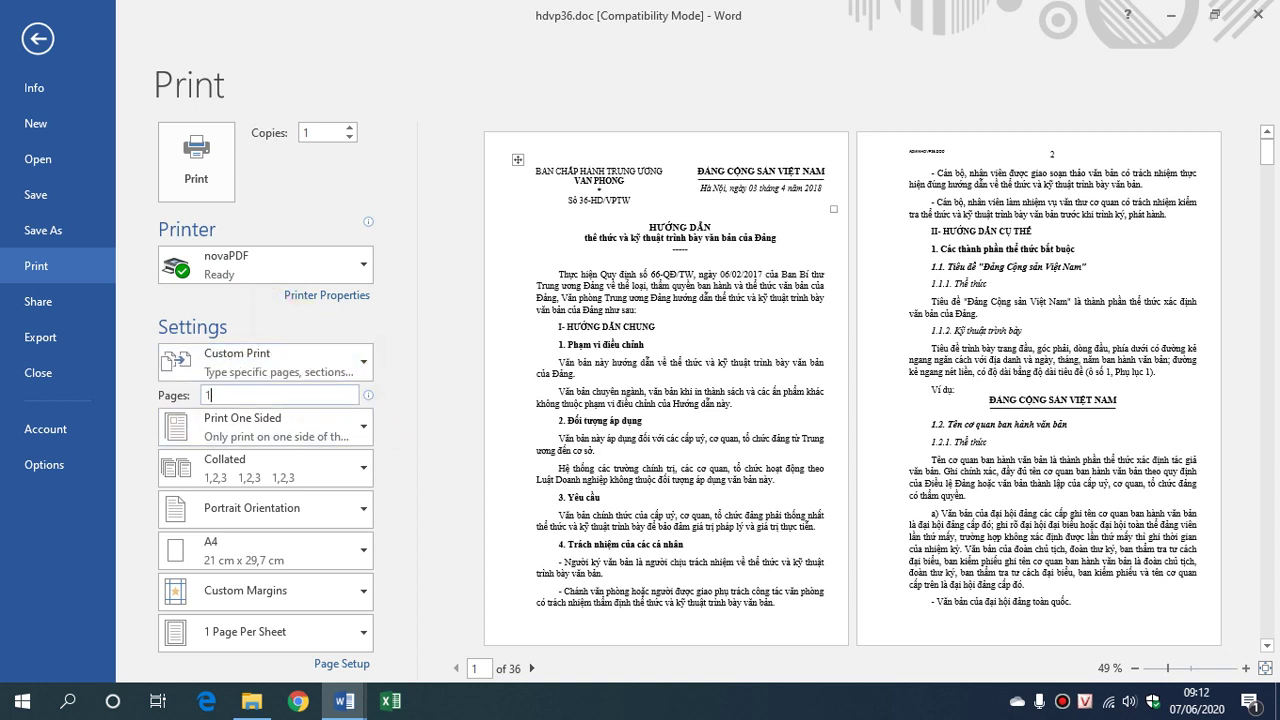
pyautogui.write('-36')
pyautogui.click(351, 372)
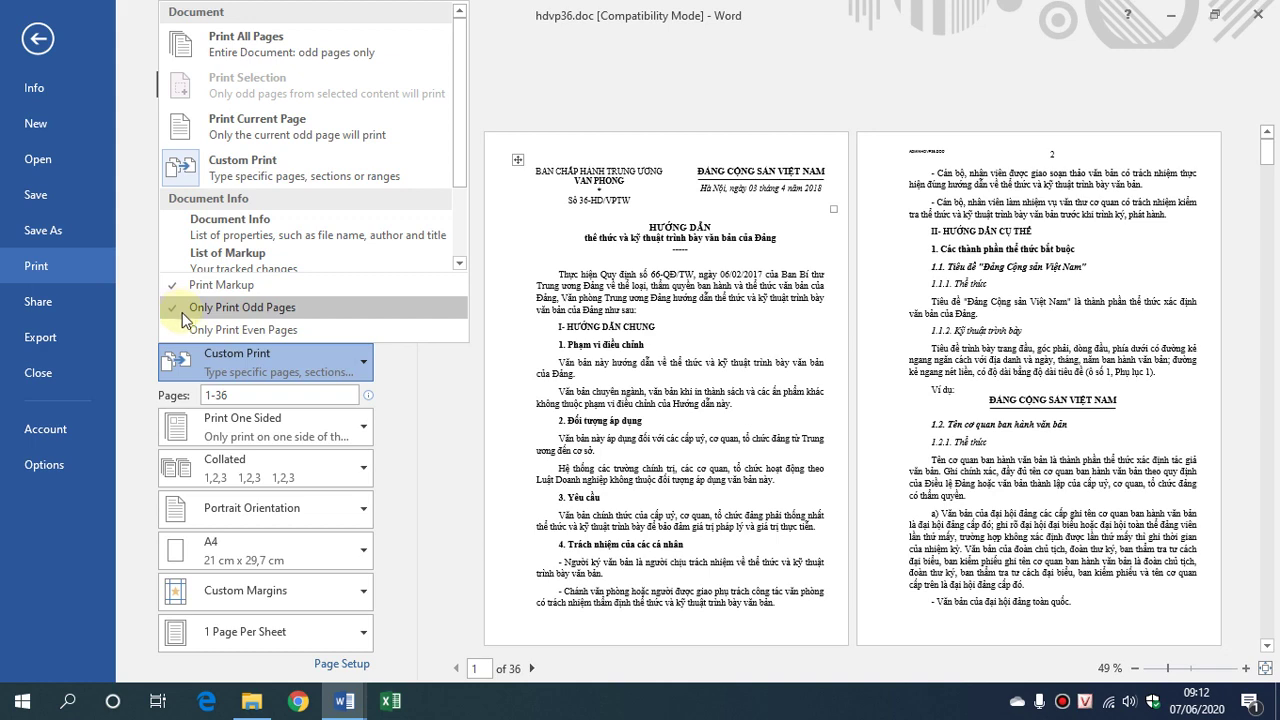
pyautogui.click(299, 395)
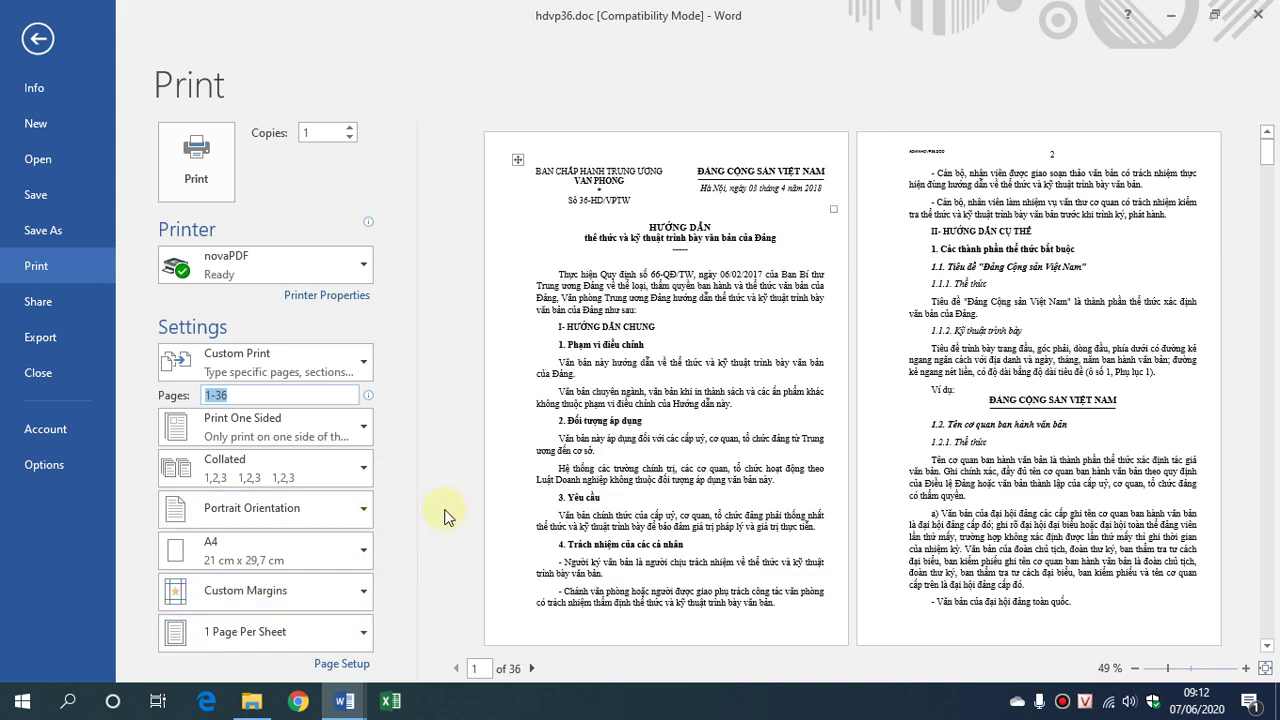
pyautogui.click(228, 175)
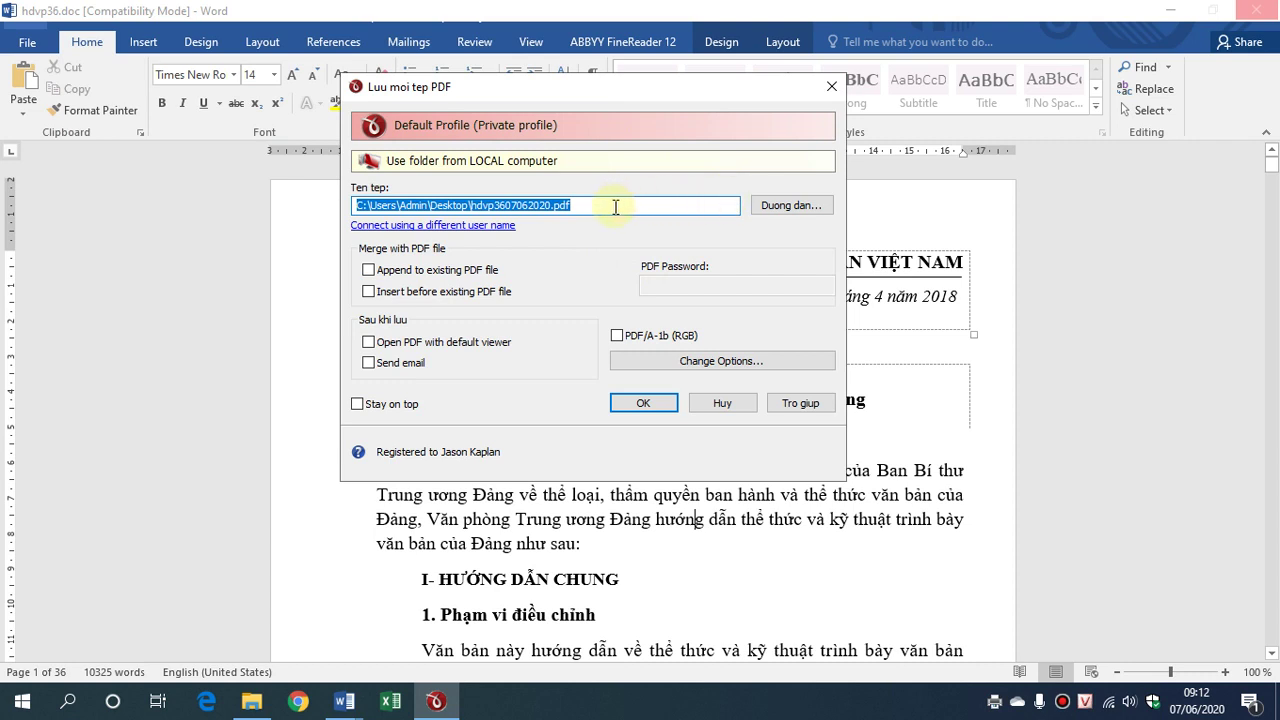
pyautogui.moveTo(551, 205); pyautogui.dragTo(472, 205)
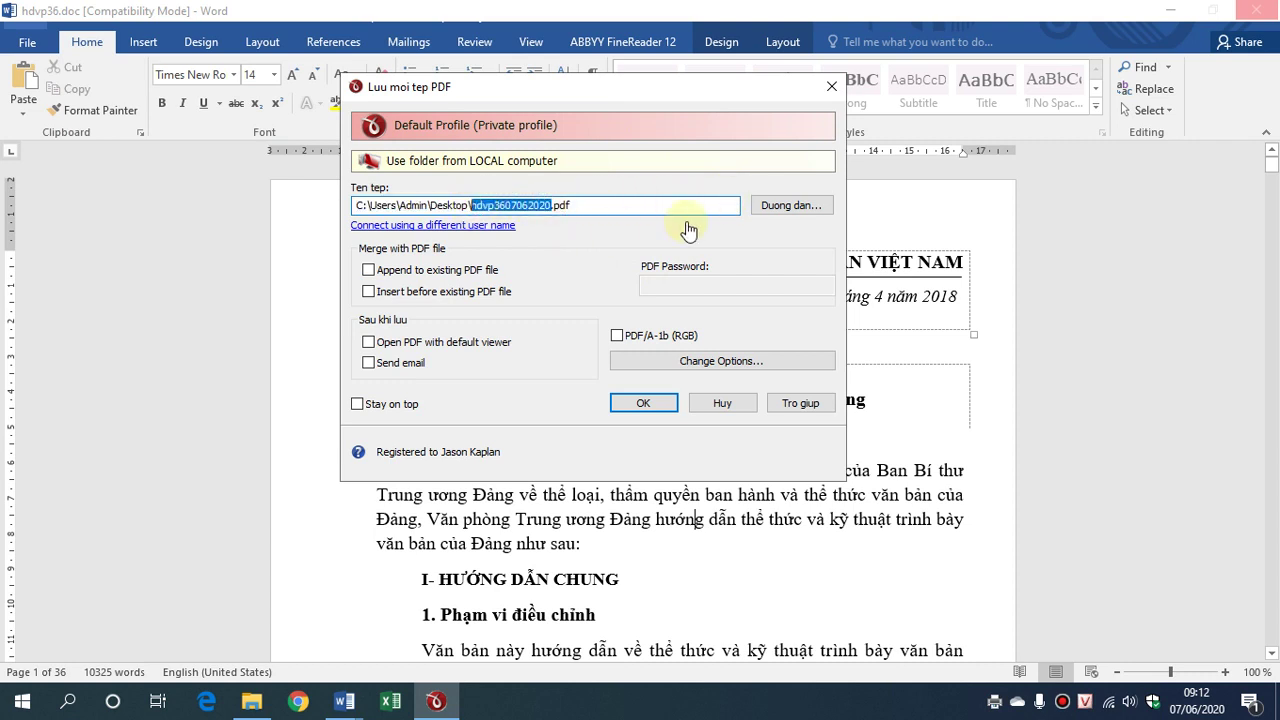
pyautogui.write('1. T')
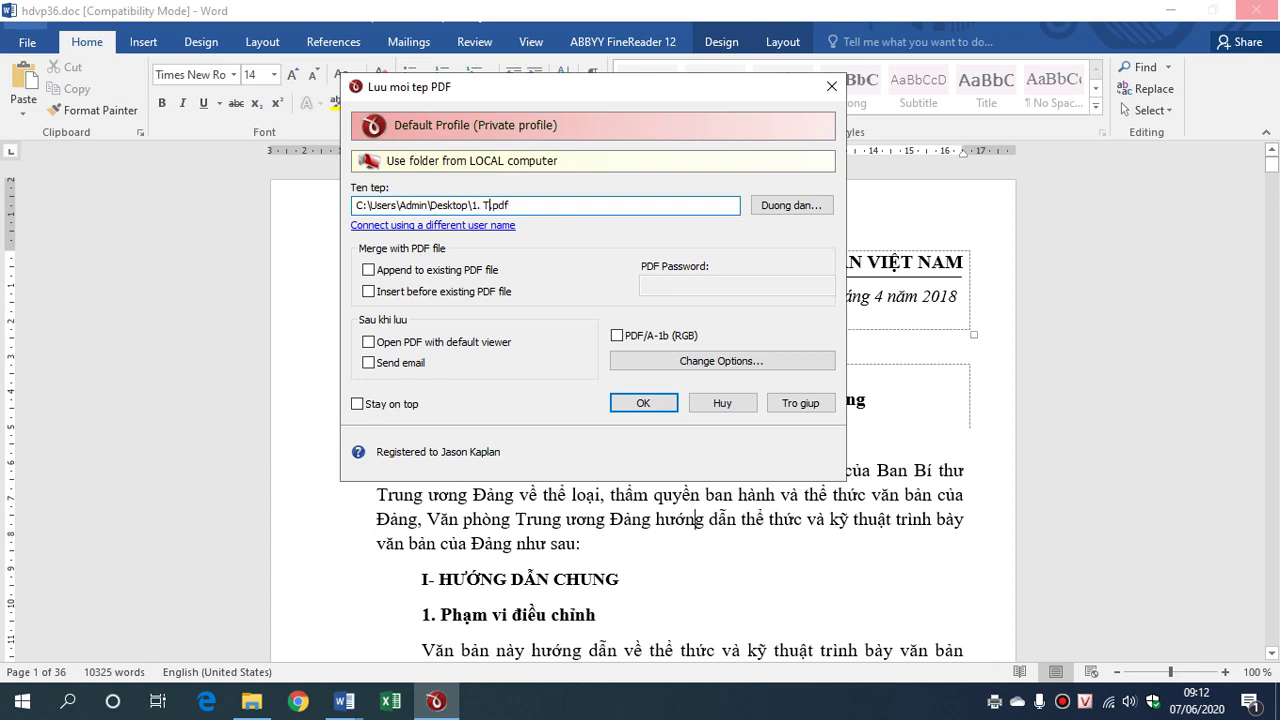
pyautogui.write('rang le thuan')
pyautogui.click(648, 405)
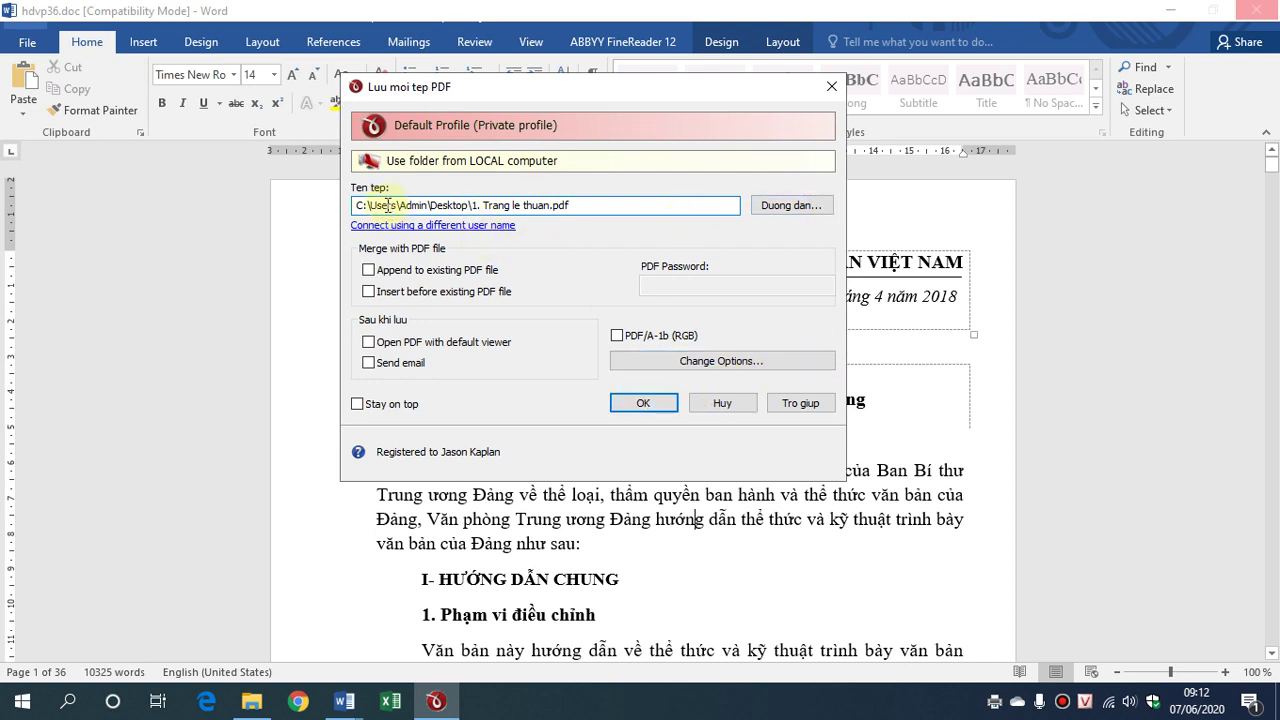
pyautogui.click(780, 205)
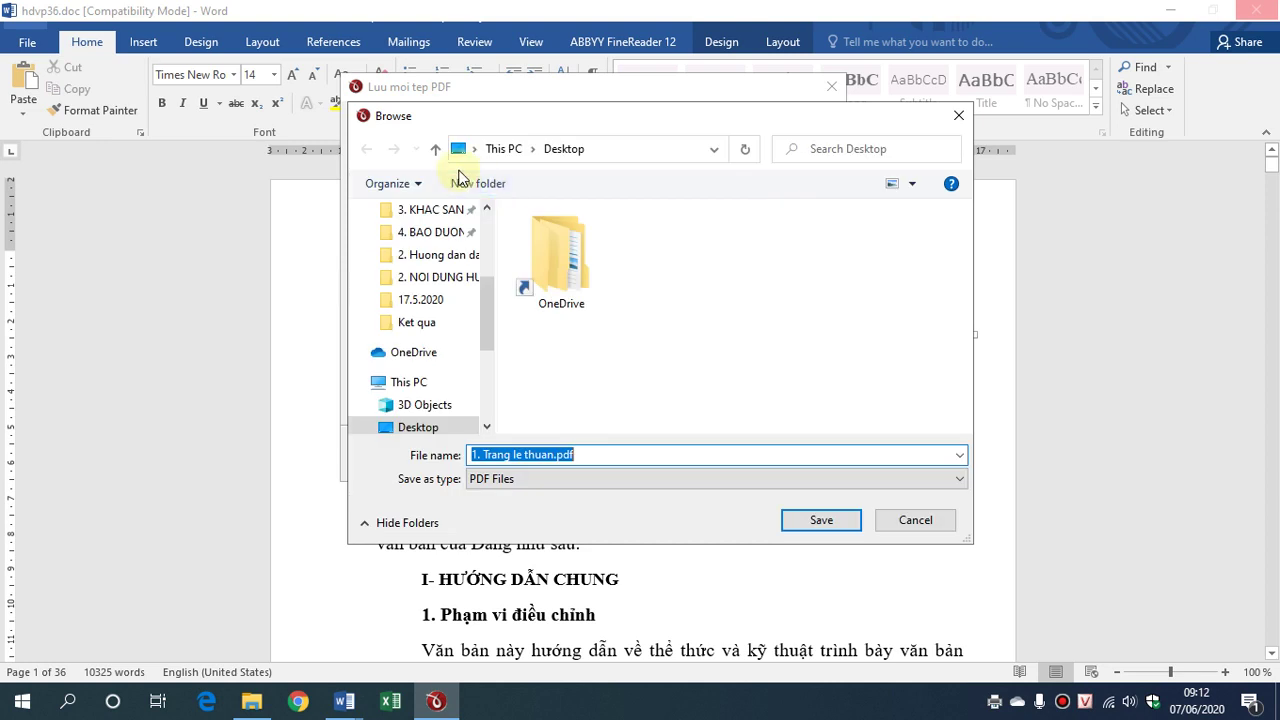
pyautogui.moveTo(491, 286); pyautogui.dragTo(491, 228)
pyautogui.click(392, 247)
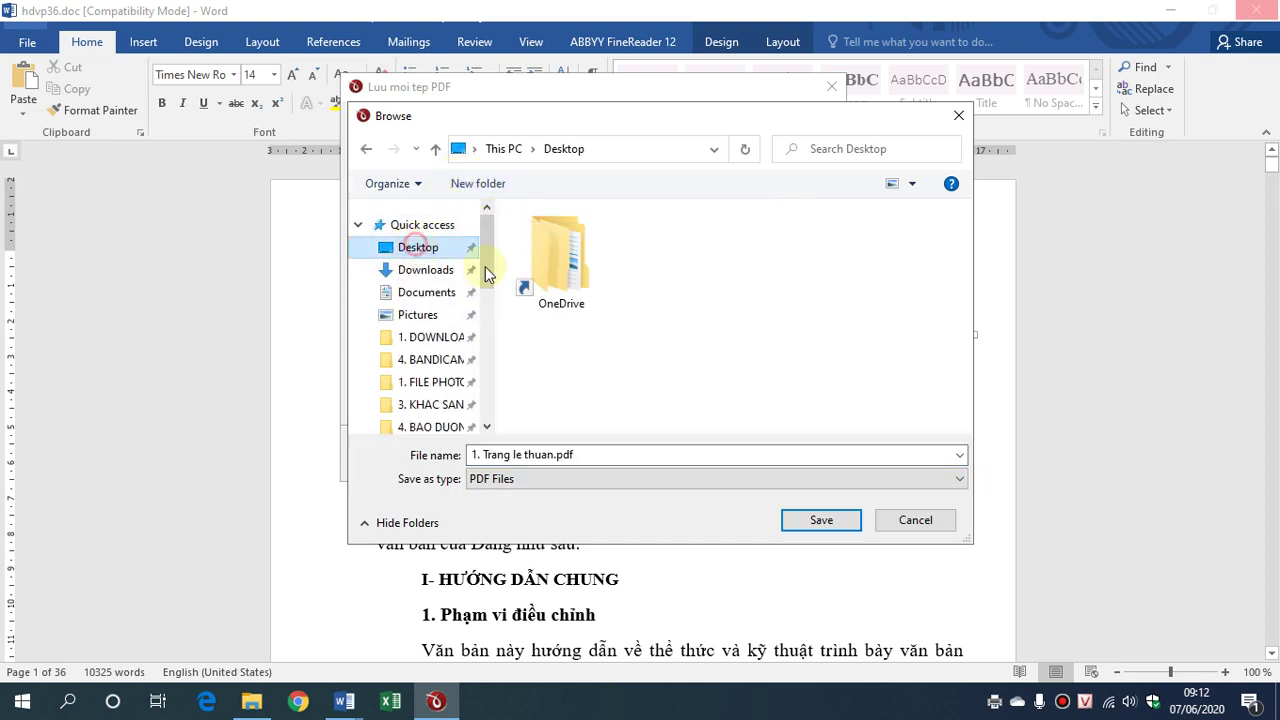
pyautogui.click(809, 520)
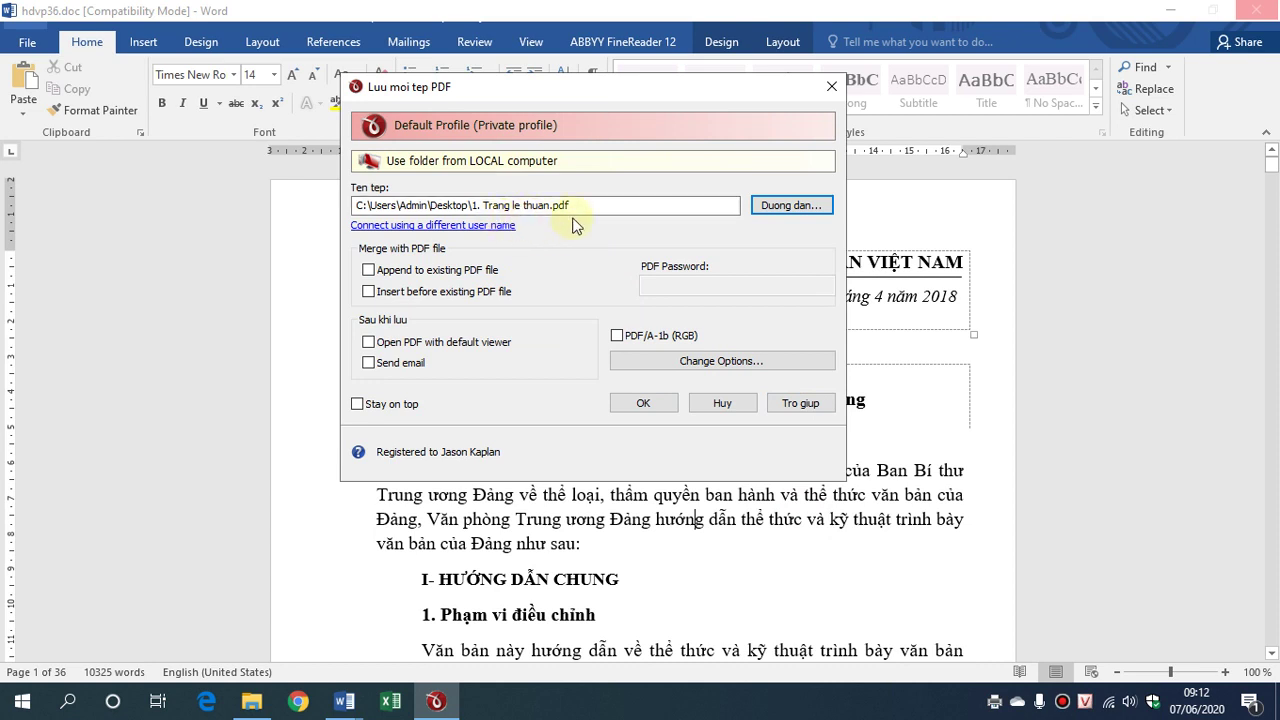
pyautogui.click(645, 404)
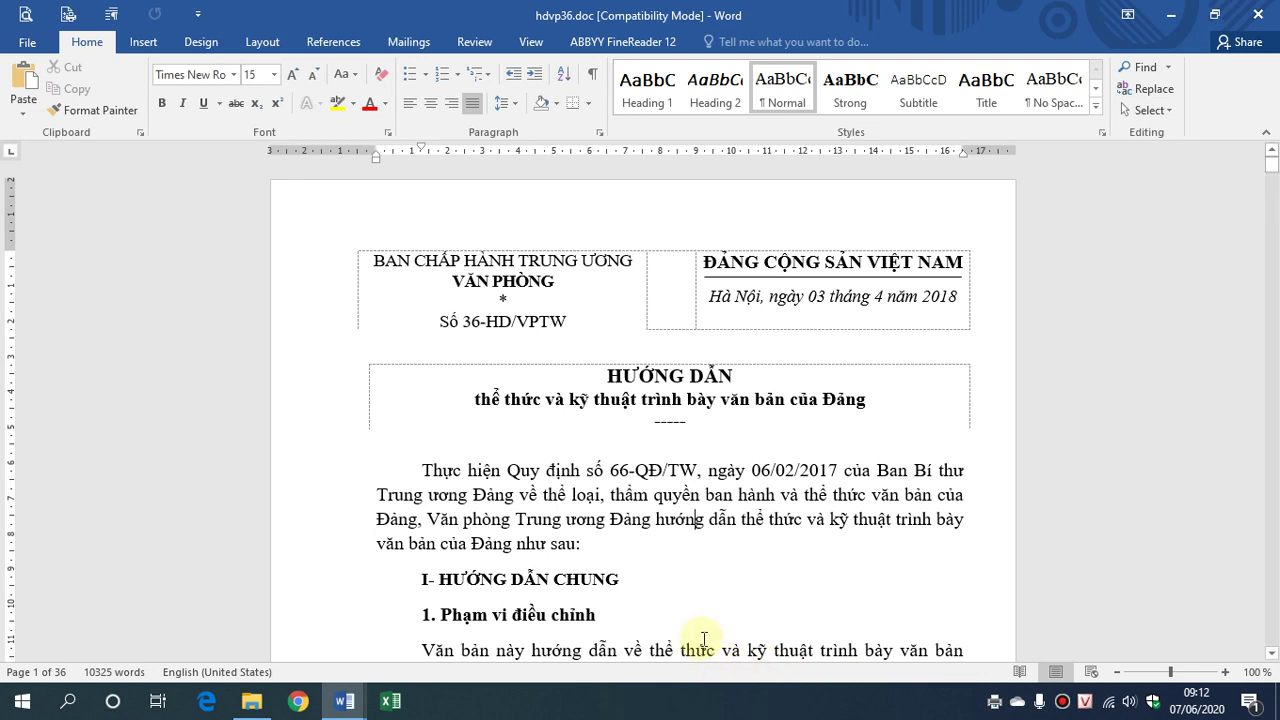
pyautogui.moveTo(433, 283)
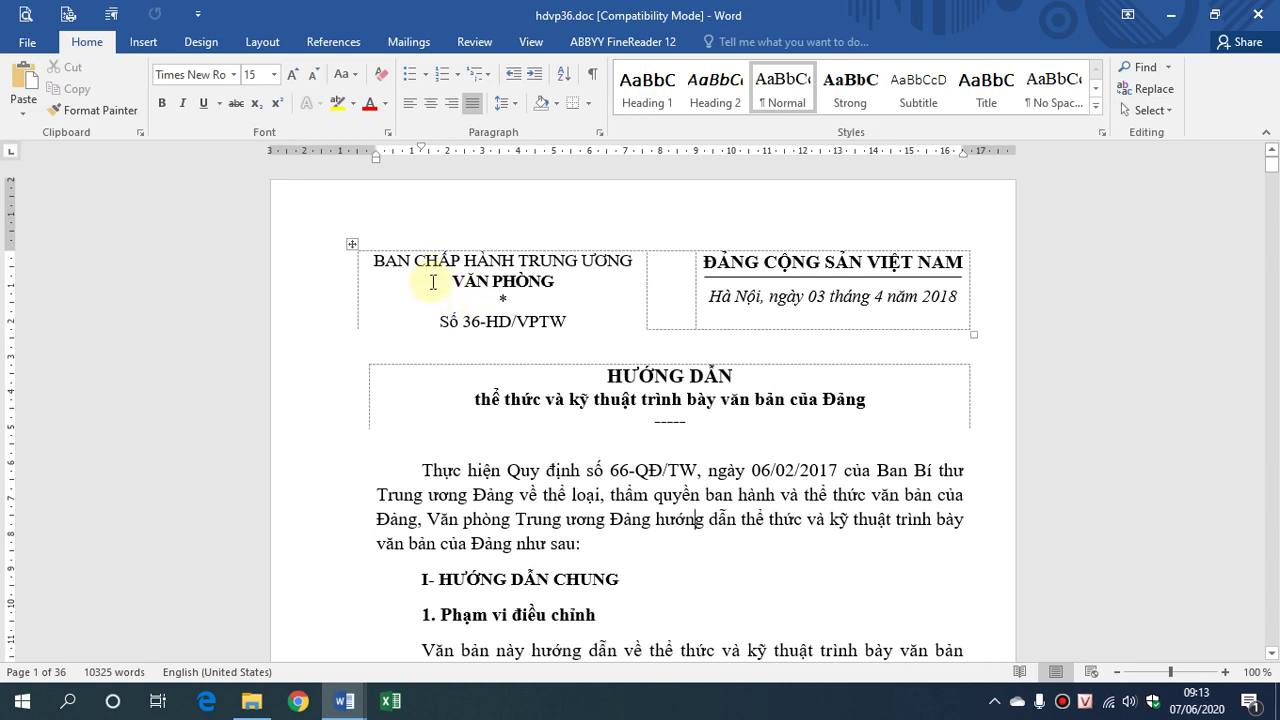
# Set printing to novaPDF with Only Print Even Pages and the page range 36-1
pyautogui.hotkey('ctrl', 'p')
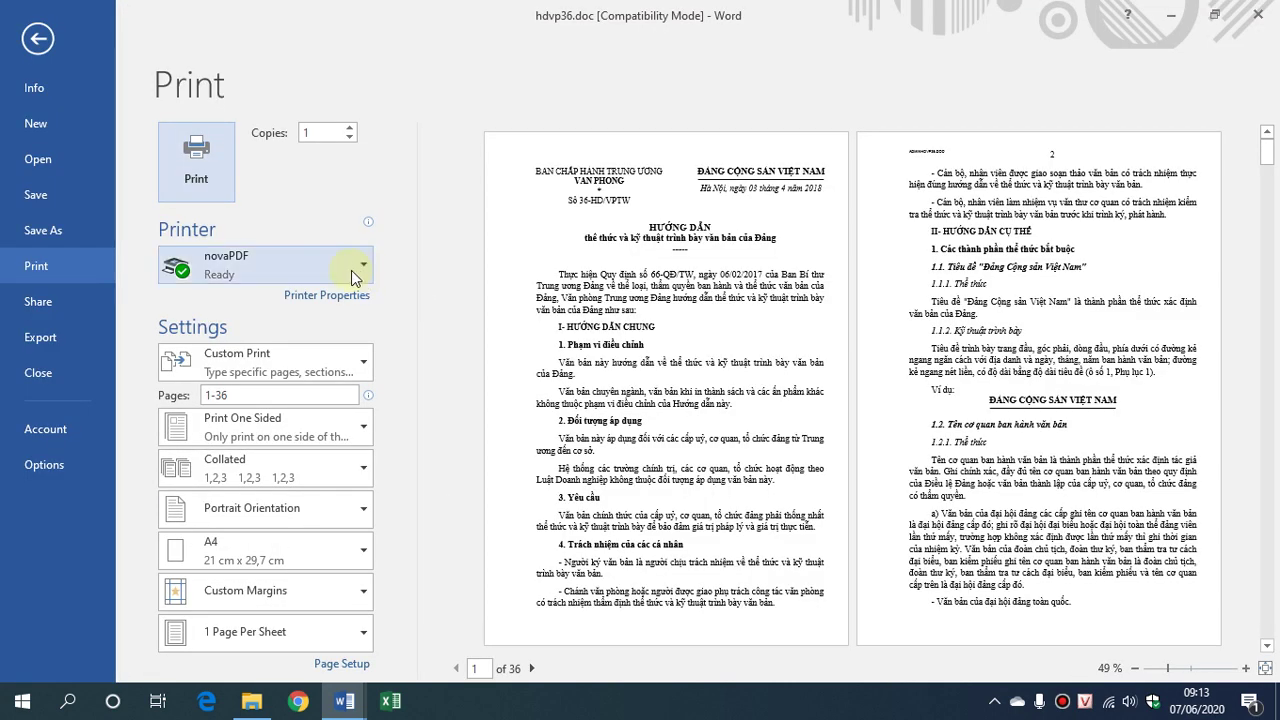
pyautogui.click(335, 272)
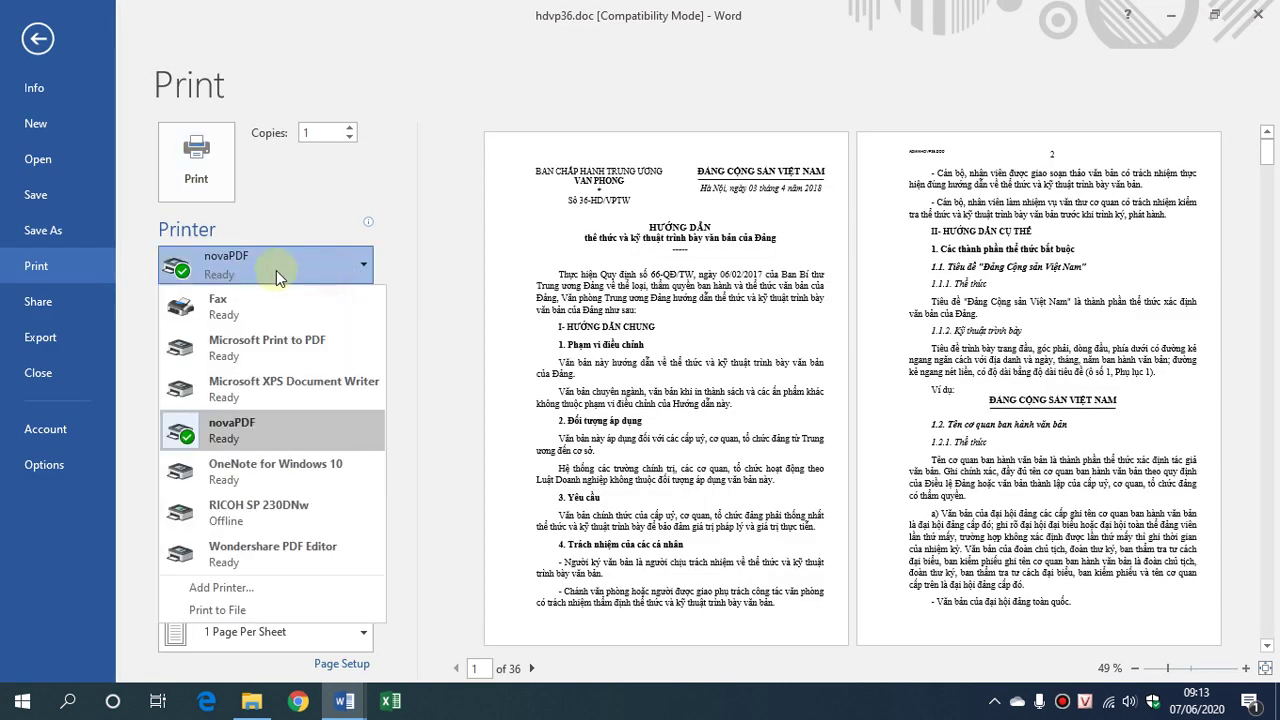
pyautogui.click(250, 430)
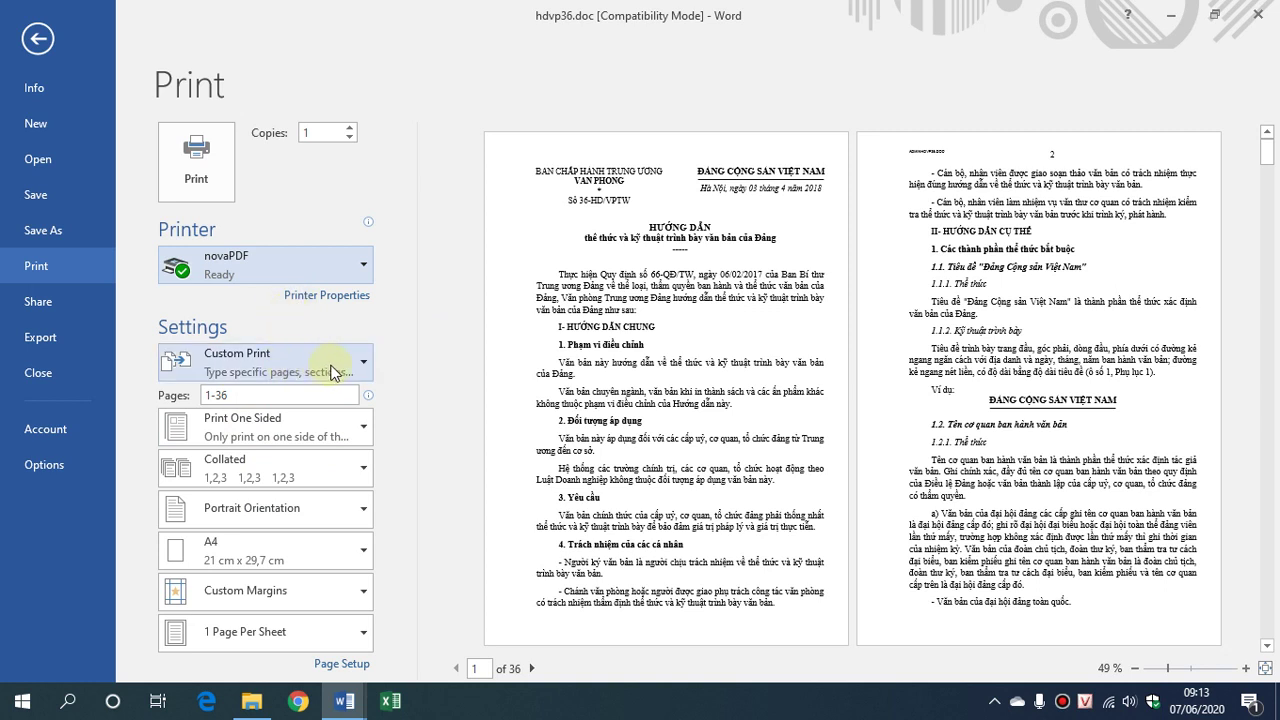
pyautogui.click(353, 358)
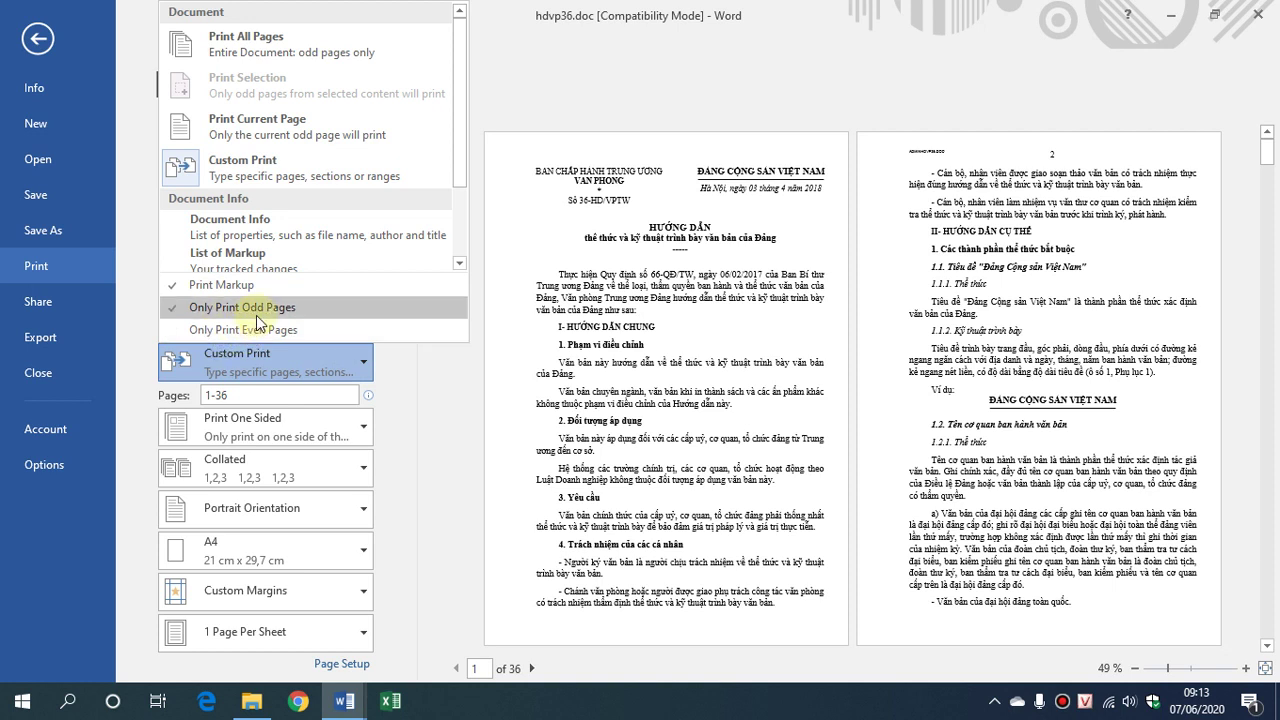
pyautogui.click(256, 329)
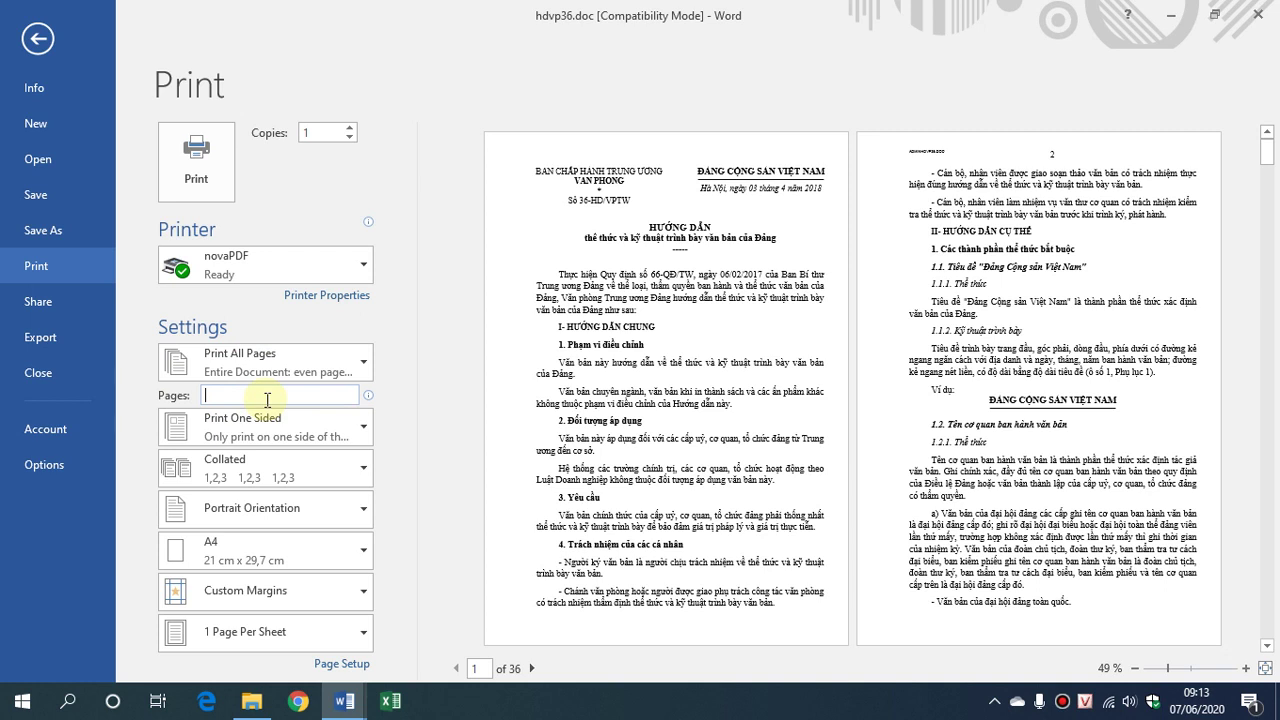
pyautogui.write('36-1')
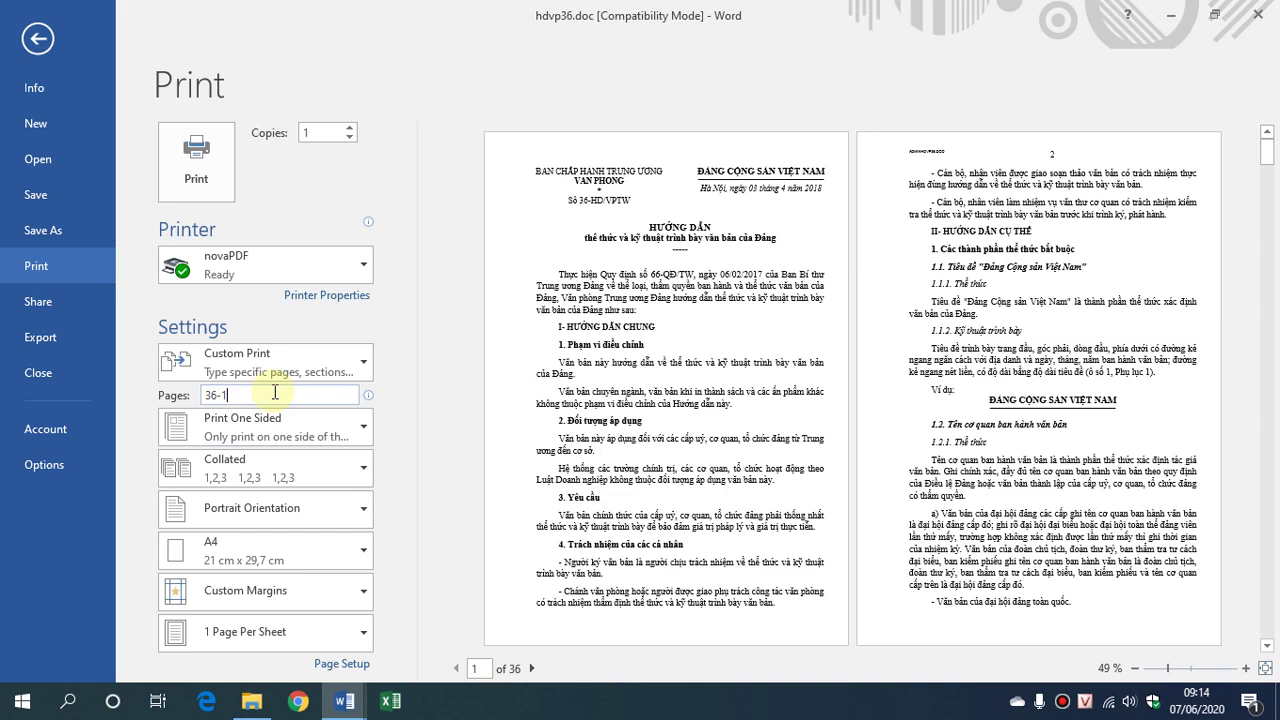
# Print the even pages in reverse to the Desktop as '1. Trang chan nguoc.pdf'
pyautogui.click(196, 165)
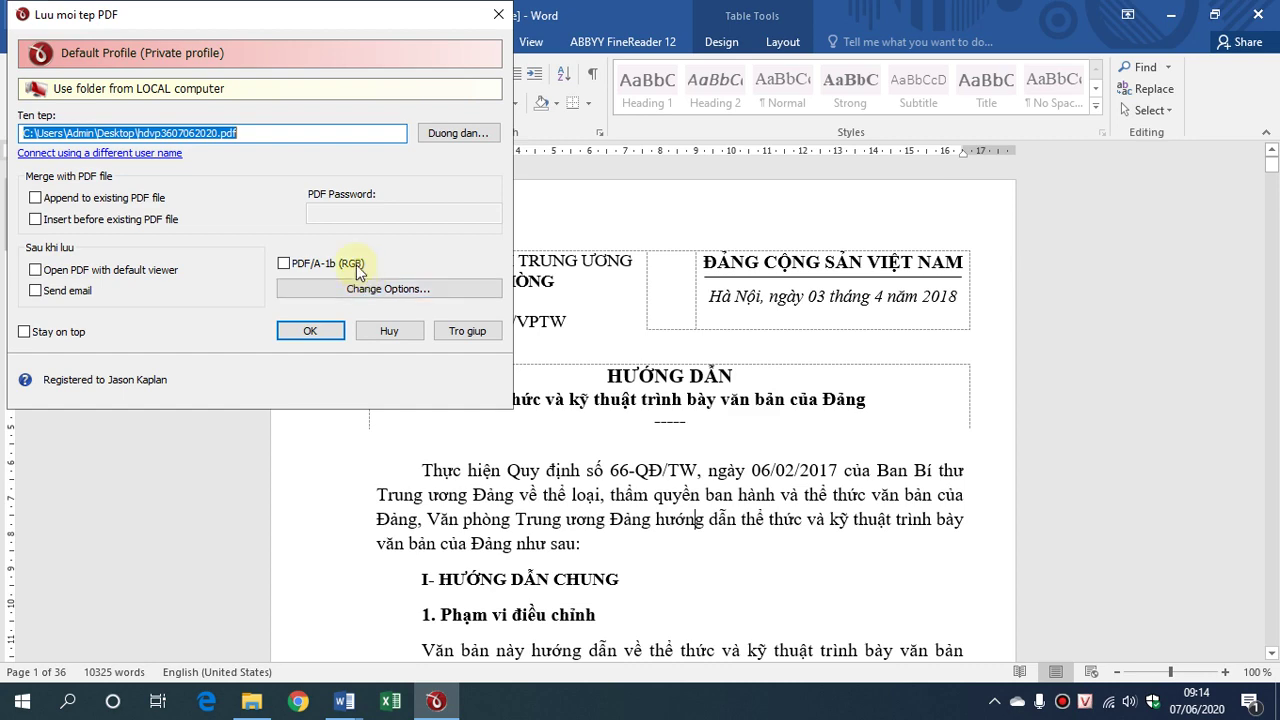
pyautogui.click(424, 135)
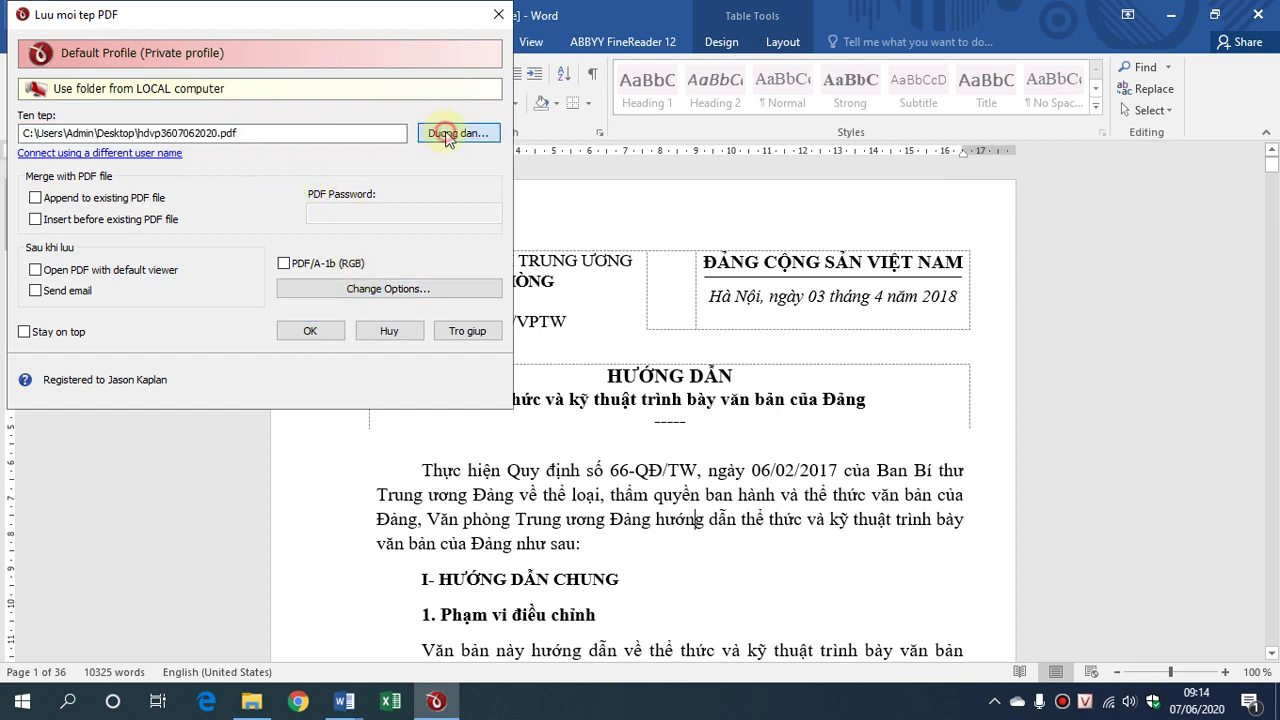
pyautogui.moveTo(157, 220); pyautogui.dragTo(157, 150)
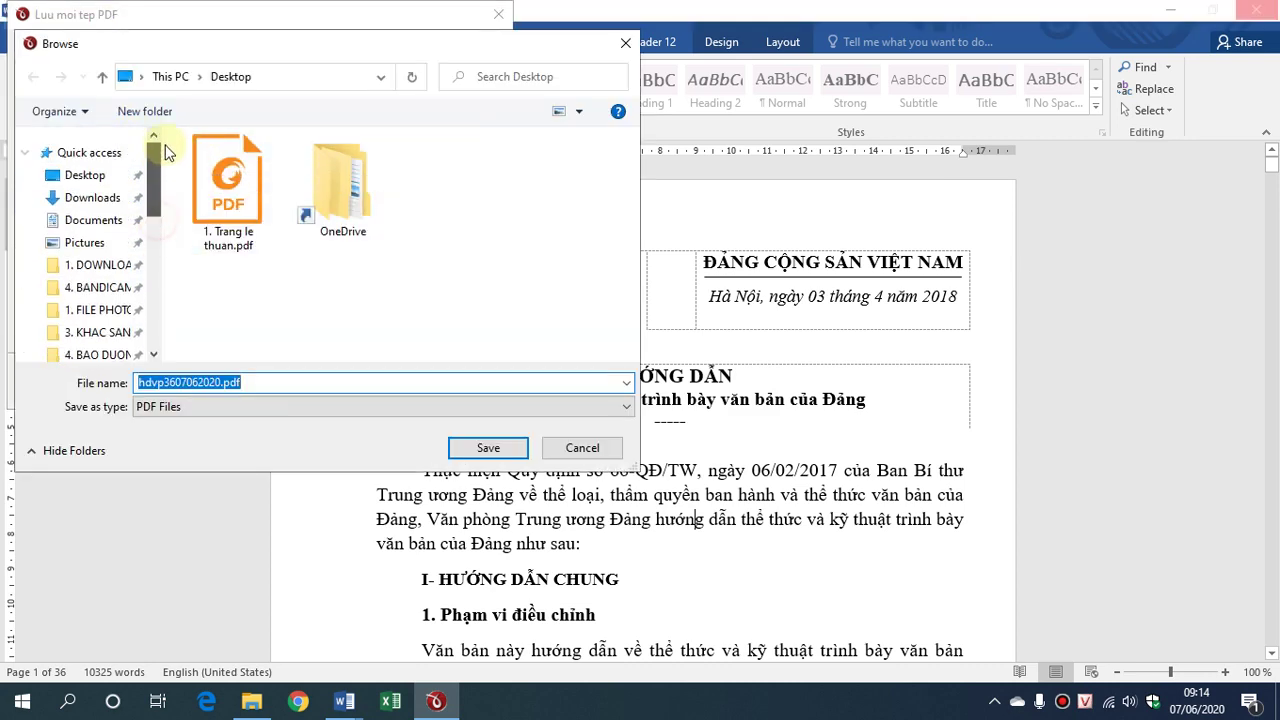
pyautogui.click(110, 175)
pyautogui.doubleClick(214, 381)
pyautogui.moveTo(221, 381); pyautogui.dragTo(120, 380)
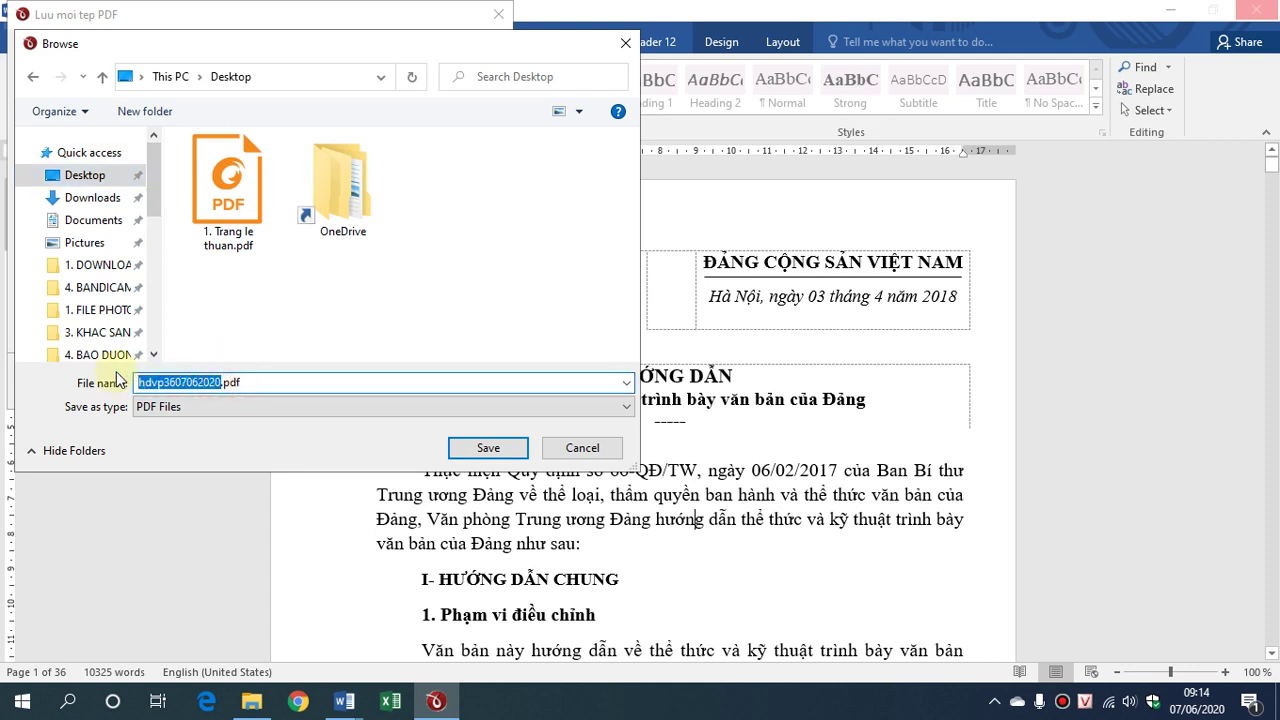
pyautogui.write('1. T')
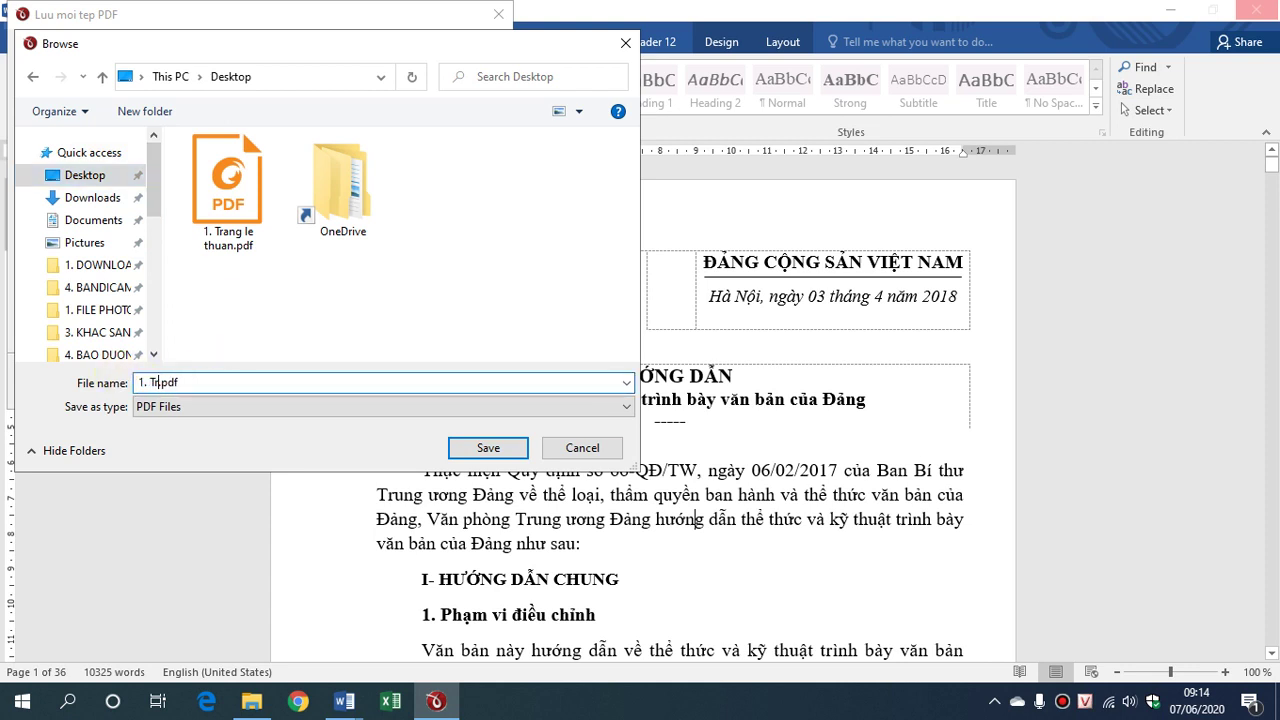
pyautogui.write('rang chan ')
pyautogui.write('nguoc')
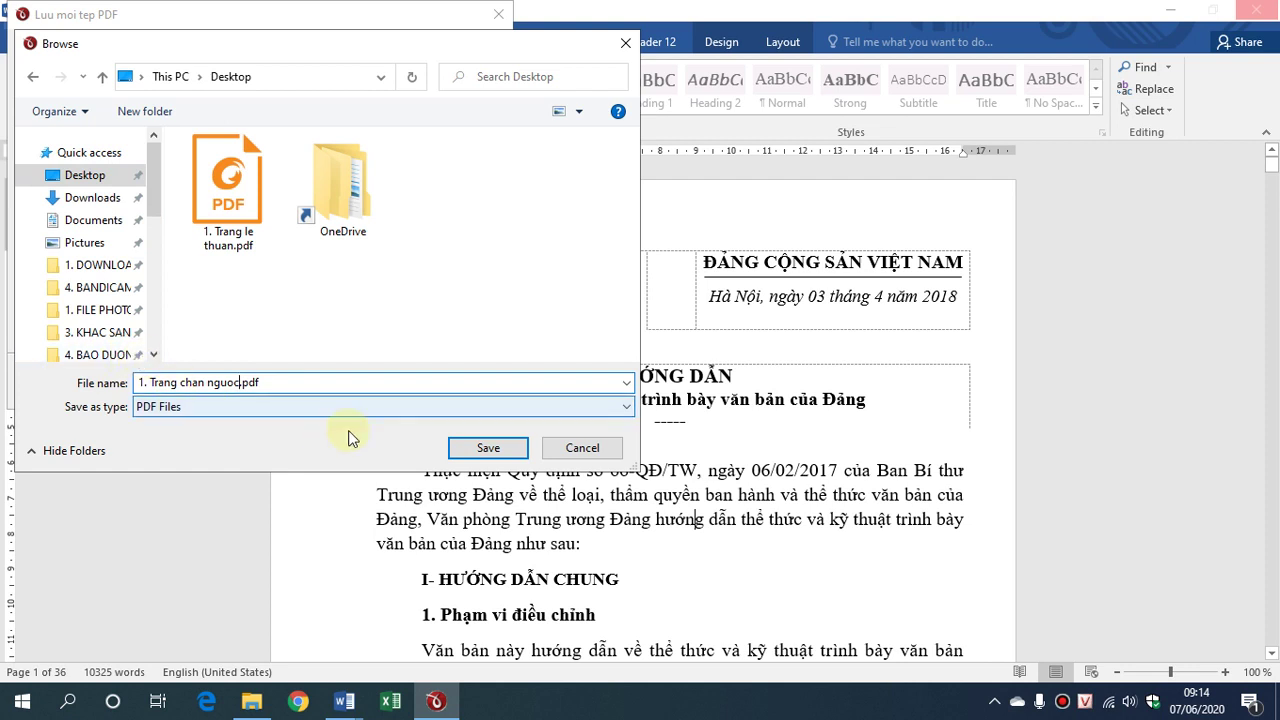
pyautogui.click(488, 449)
pyautogui.click(332, 333)
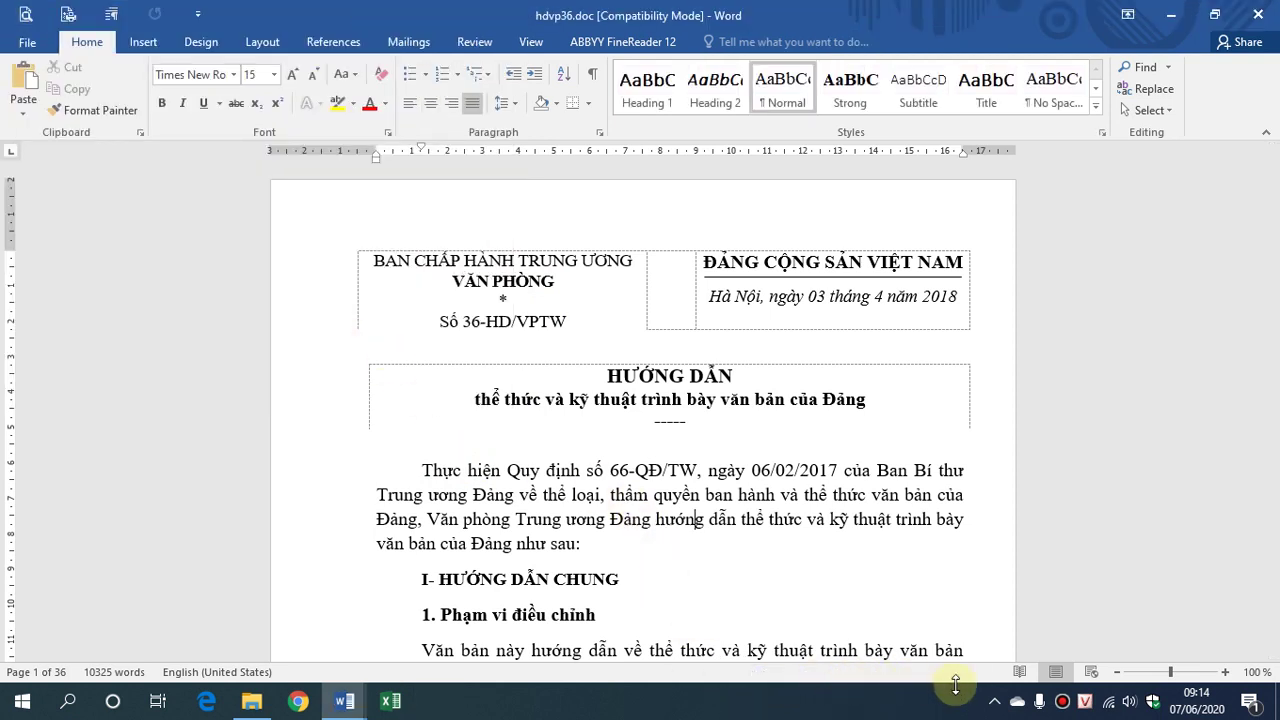
pyautogui.rightClick(697, 710)
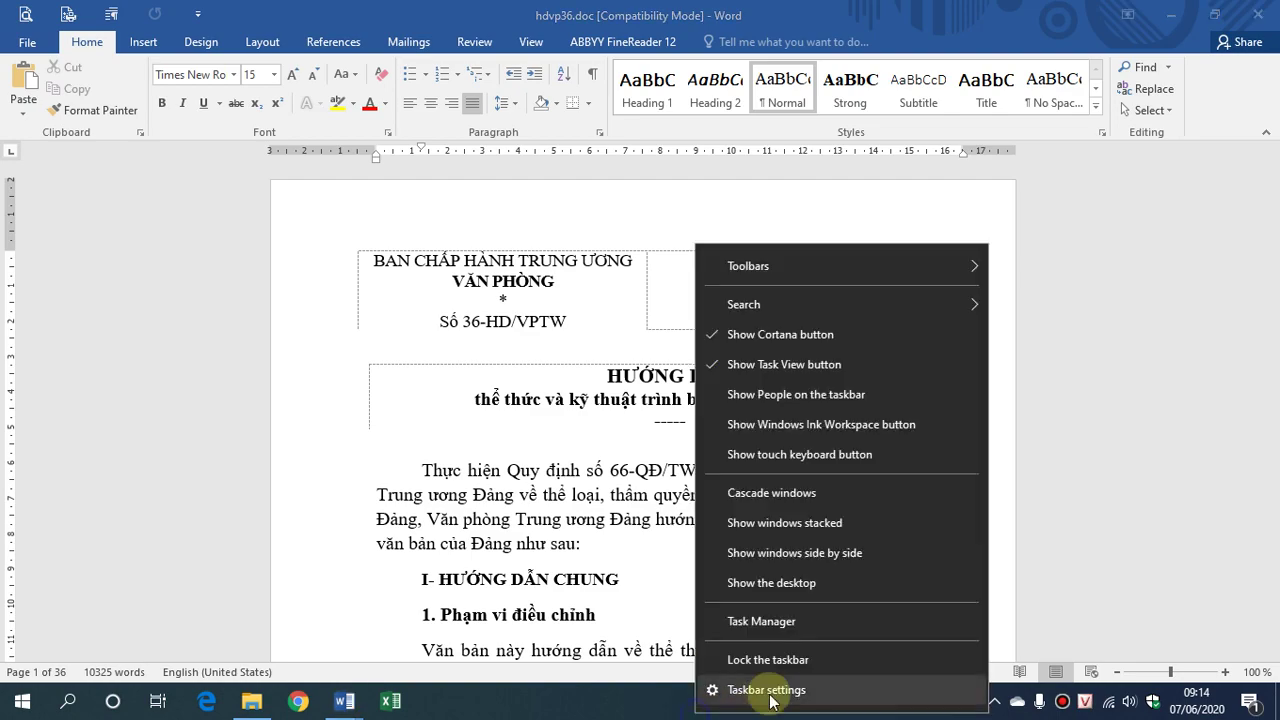
pyautogui.click(806, 588)
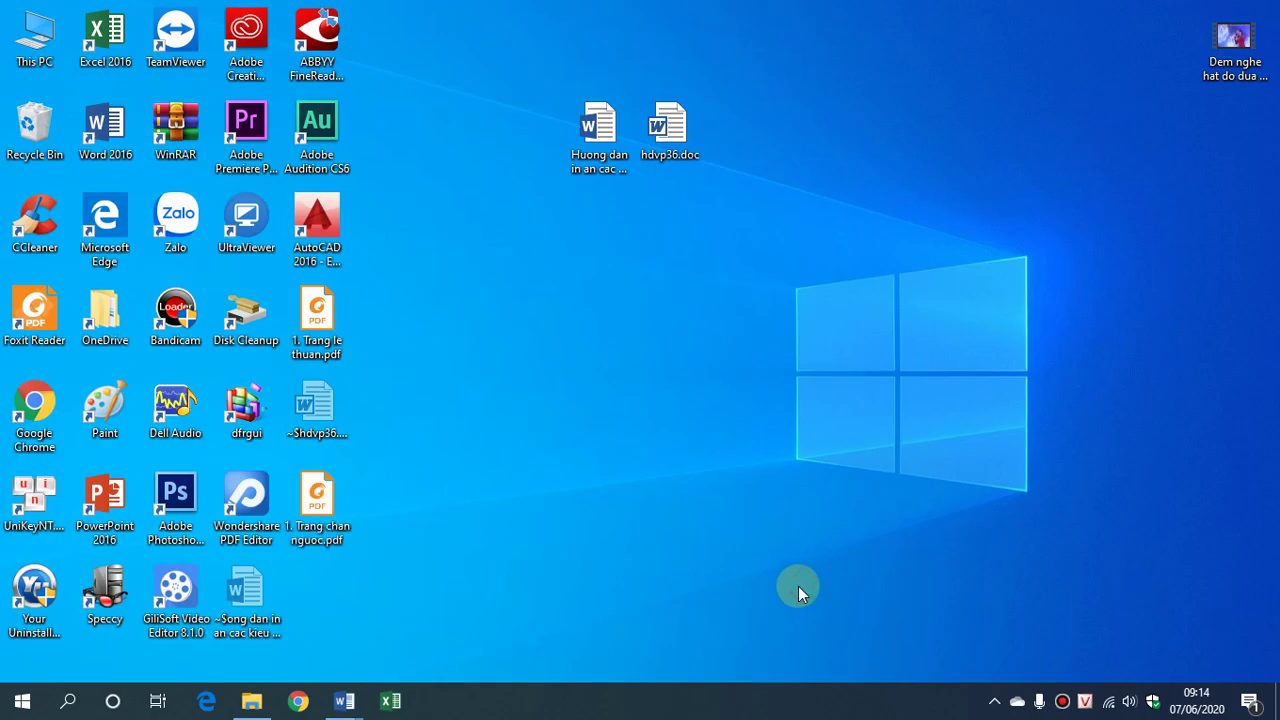
pyautogui.moveTo(318, 505); pyautogui.dragTo(812, 138)
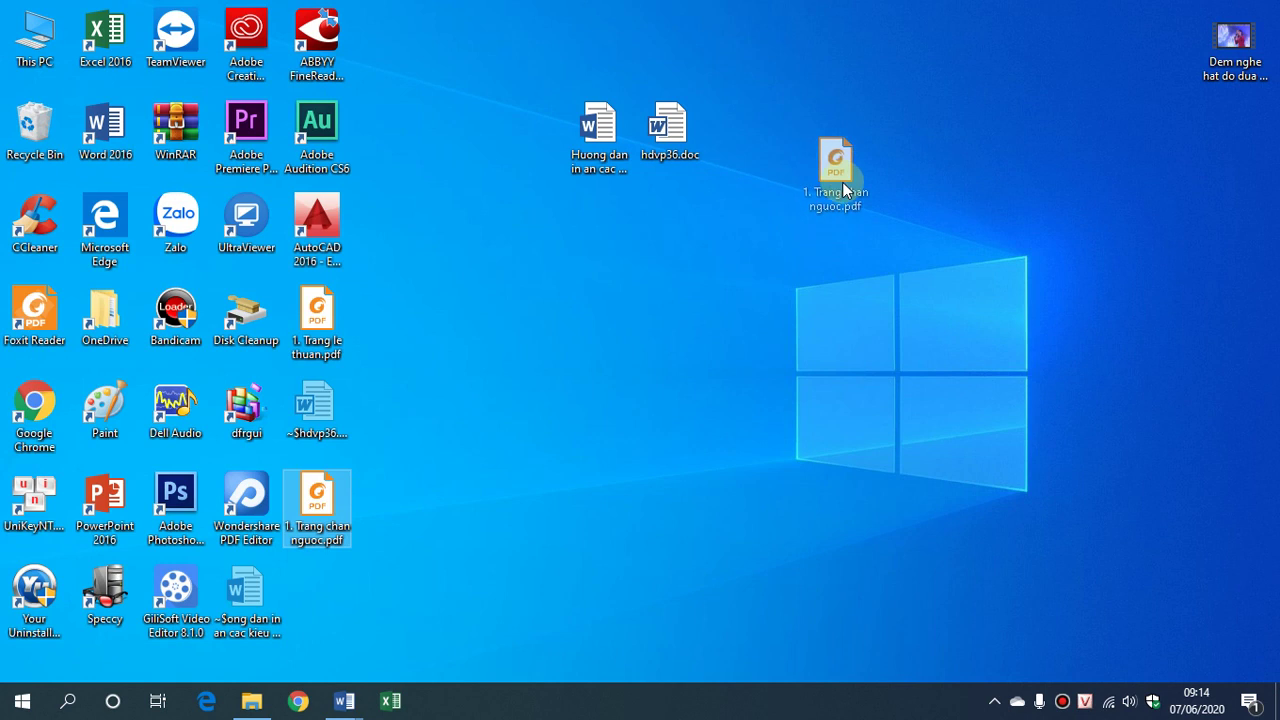
pyautogui.moveTo(318, 325); pyautogui.dragTo(766, 165)
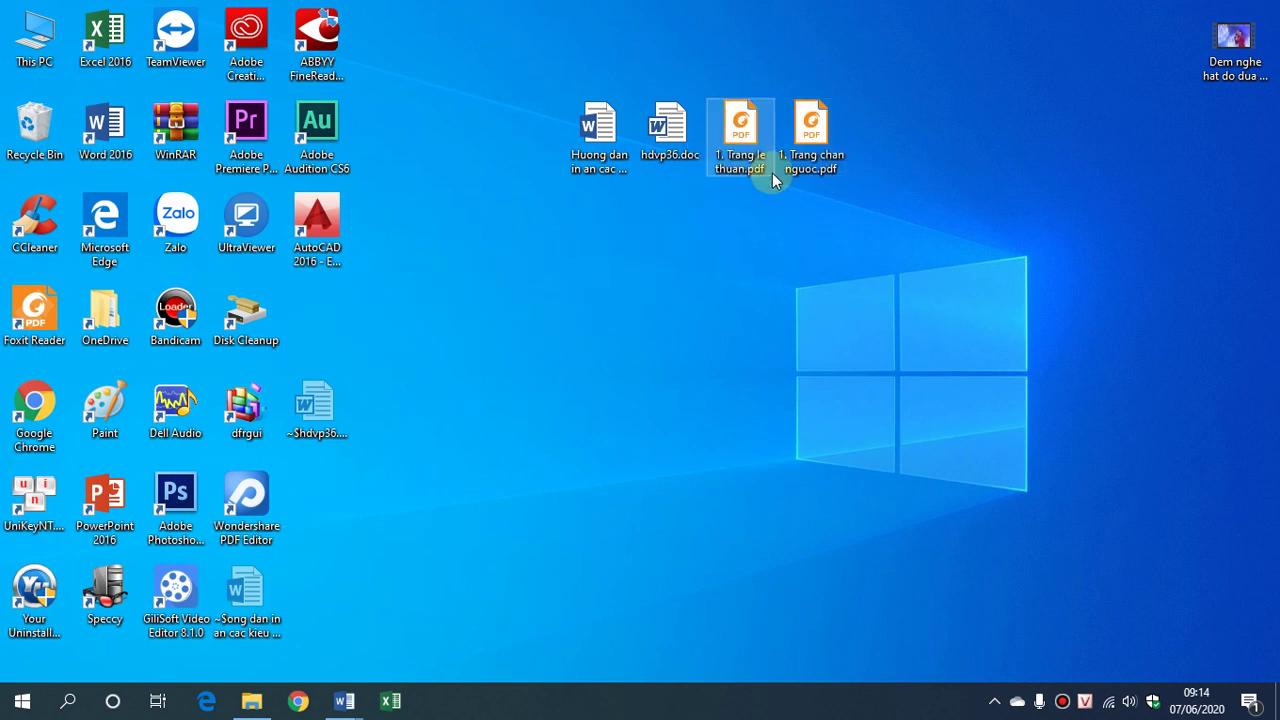
pyautogui.keyDown('ctrl'); pyautogui.click(820, 157); pyautogui.keyUp('ctrl')
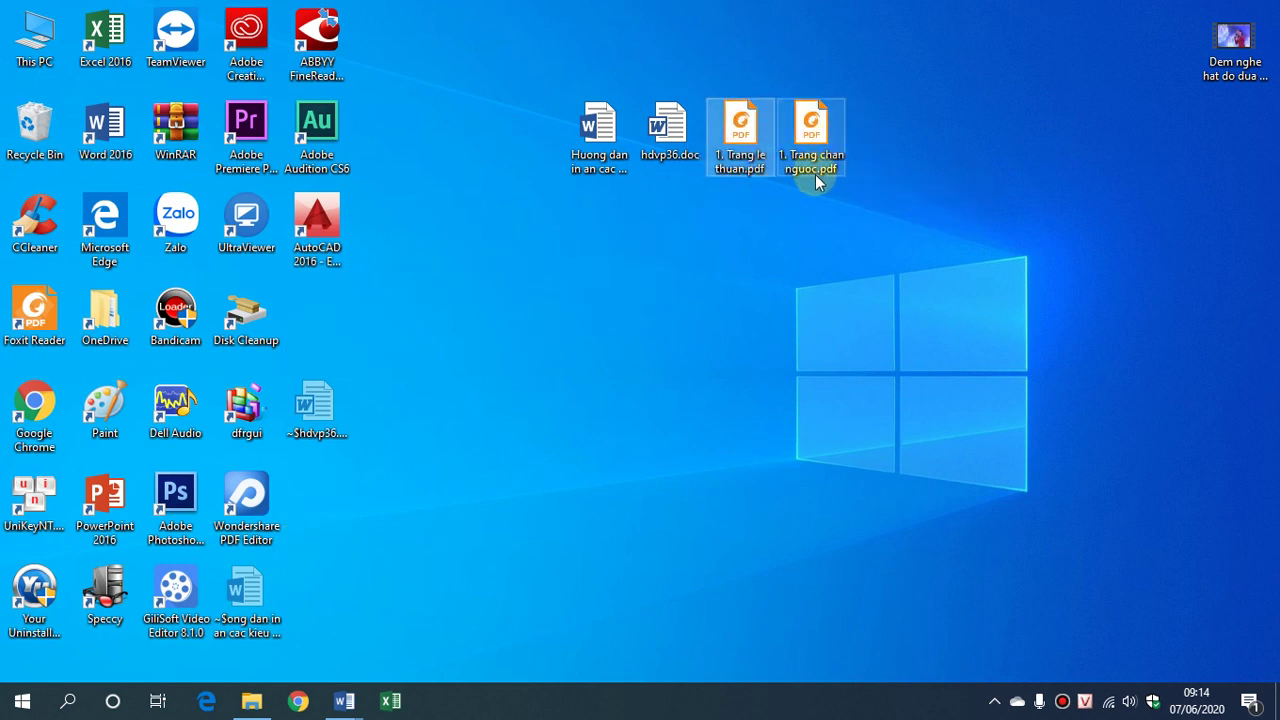
pyautogui.click(752, 166)
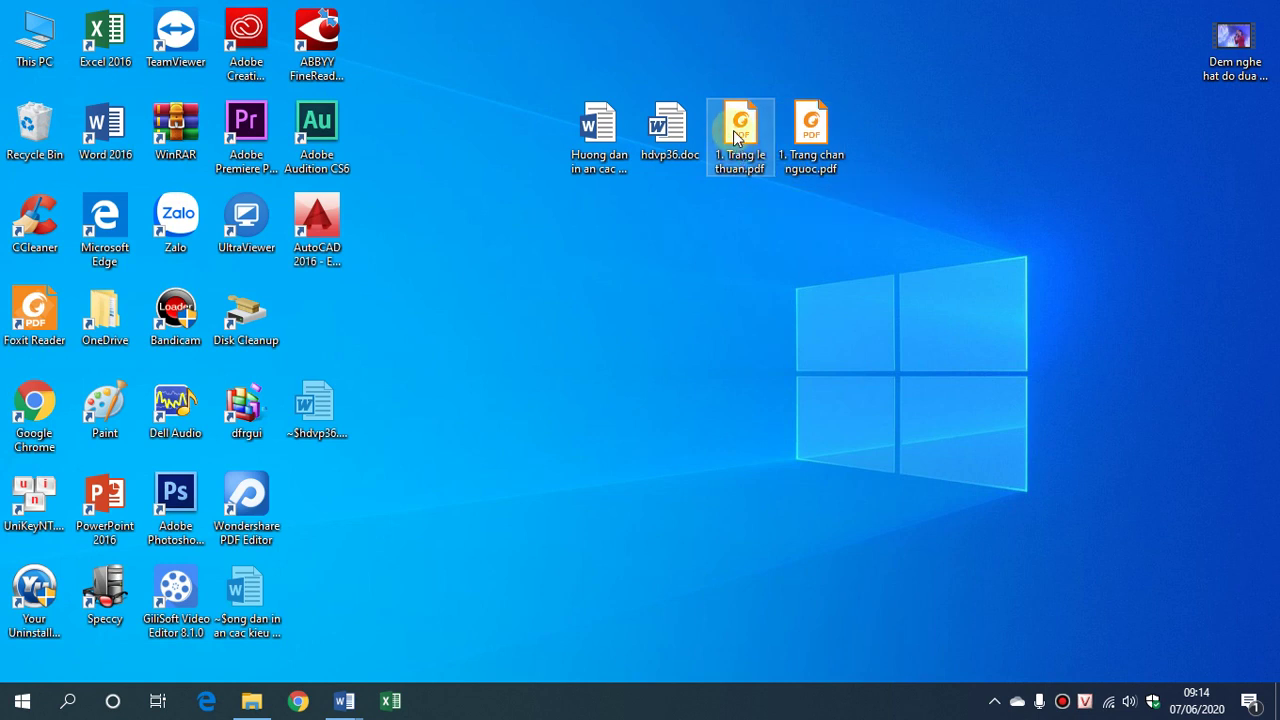
pyautogui.rightClick(735, 100)
pyautogui.click(765, 108)
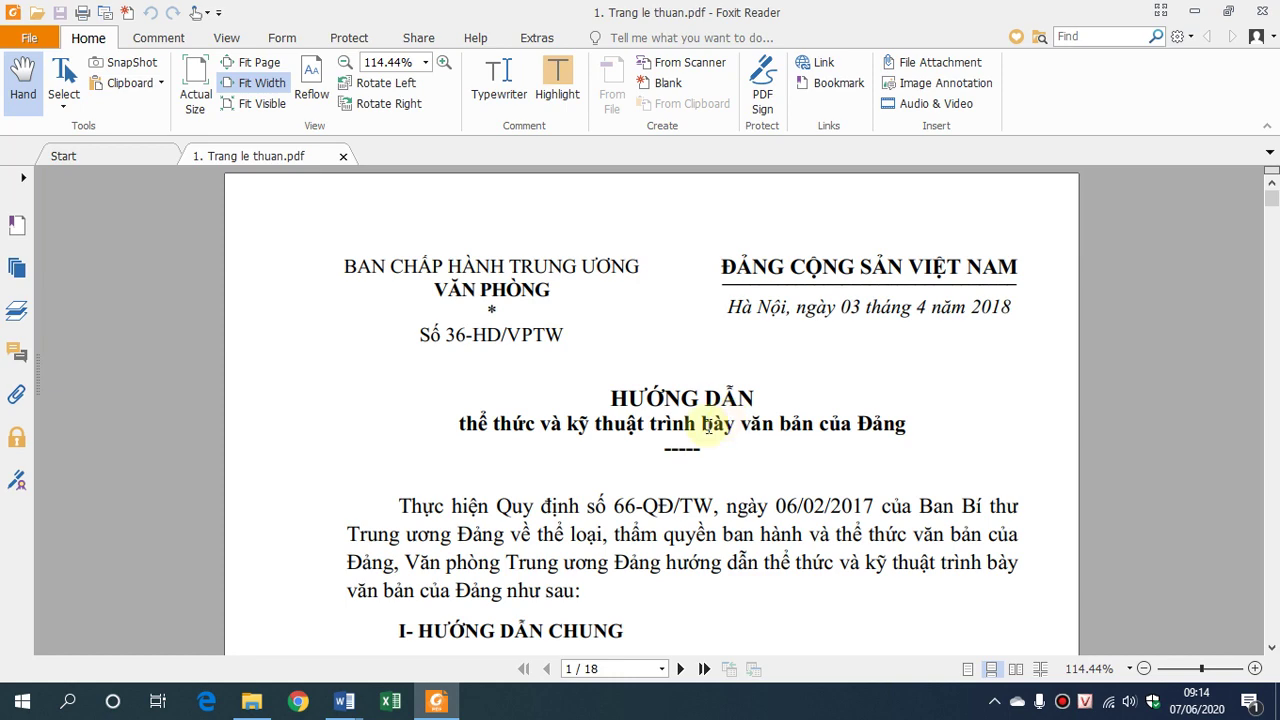
pyautogui.scroll(-3, 935, 410)
pyautogui.scroll(-5, 946, 428)
pyautogui.scroll(-3, 920, 500)
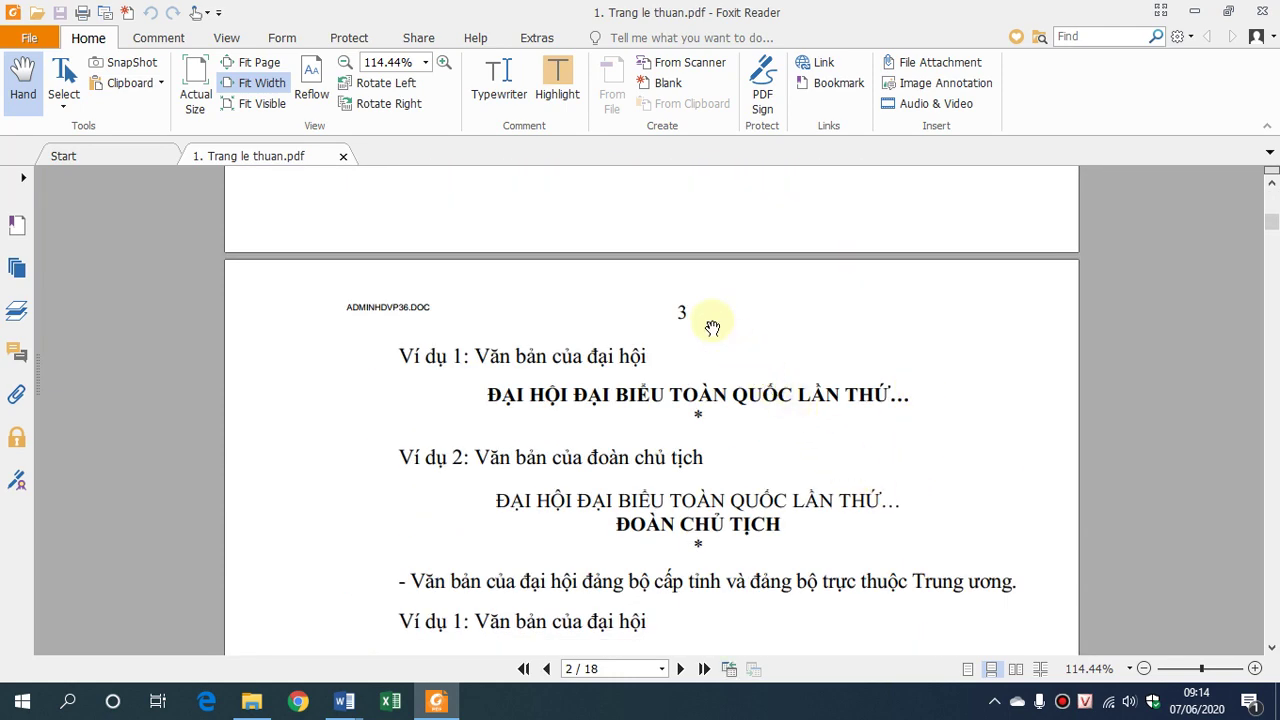
pyautogui.keyDown('ctrl'); pyautogui.scroll(-1, 714, 330); pyautogui.keyUp('ctrl')
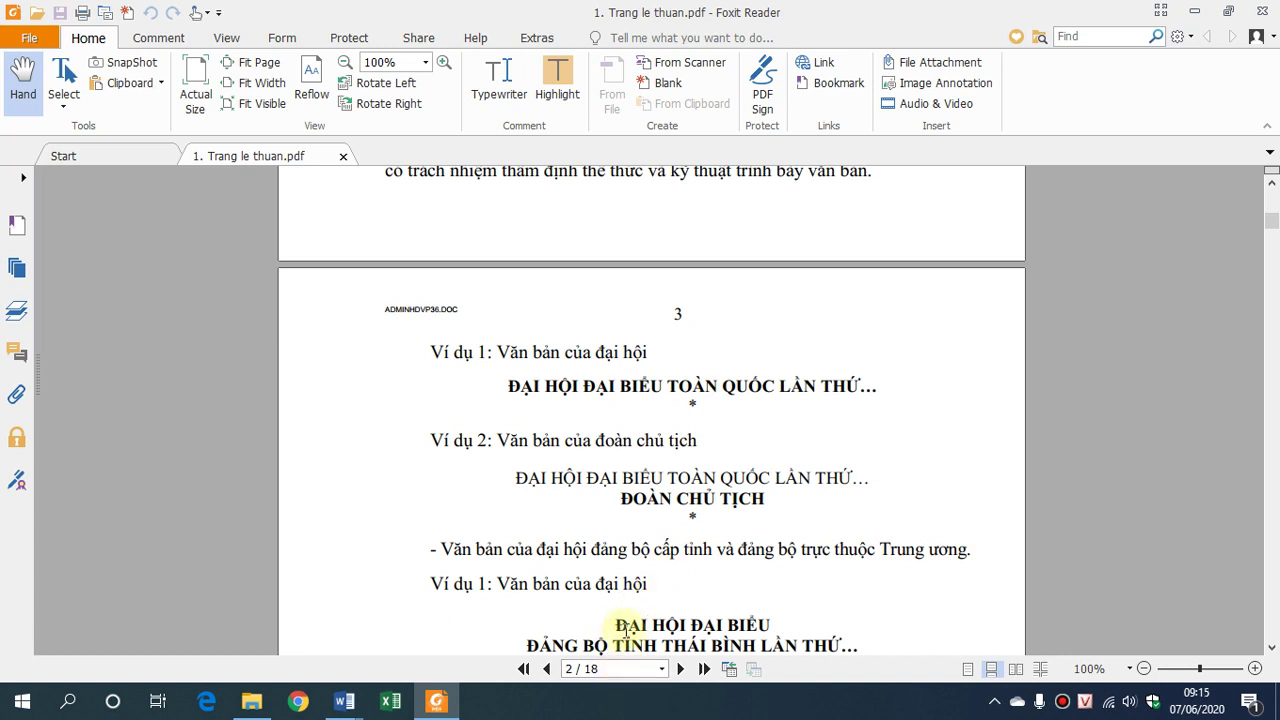
pyautogui.scroll(-2, 903, 457)
pyautogui.scroll(-8, 900, 481)
pyautogui.scroll(-7, 900, 481)
pyautogui.scroll(-7, 886, 500)
pyautogui.scroll(-7, 886, 494)
pyautogui.scroll(-7, 877, 506)
pyautogui.scroll(-7, 878, 507)
pyautogui.scroll(-7, 871, 508)
pyautogui.scroll(-5, 880, 508)
pyautogui.scroll(-1, 880, 508)
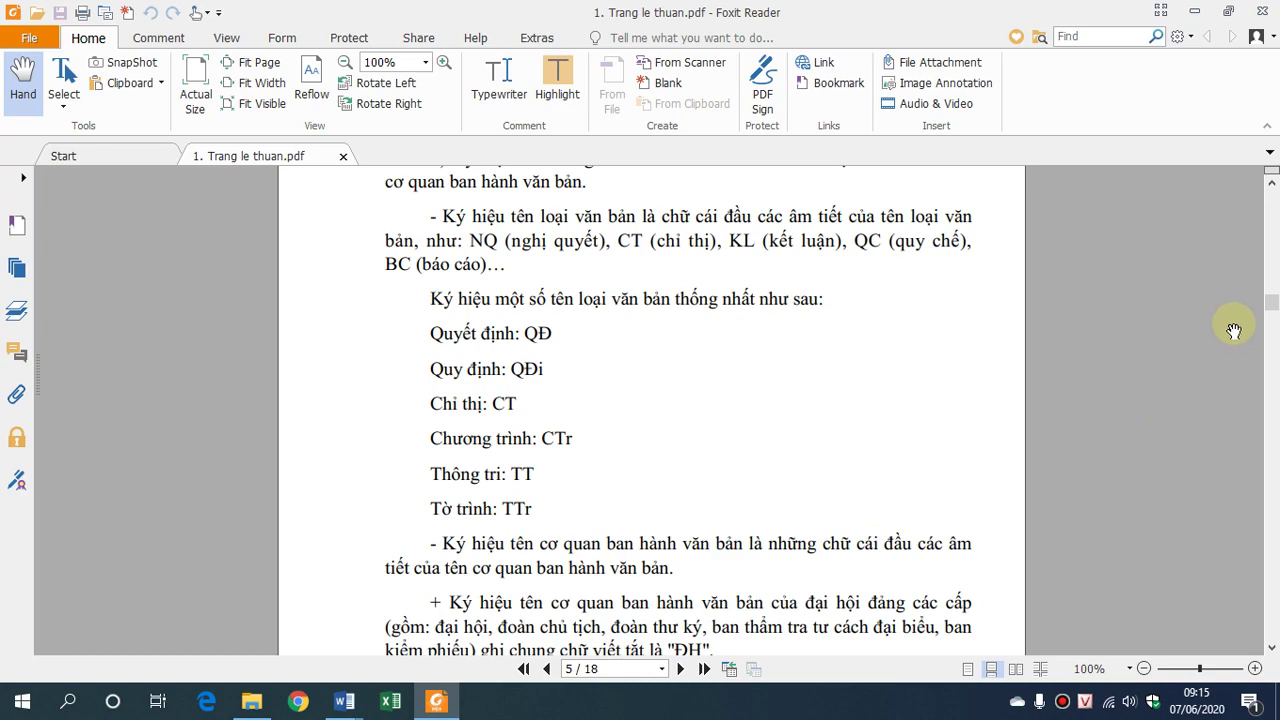
pyautogui.moveTo(1272, 301); pyautogui.dragTo(1272, 640)
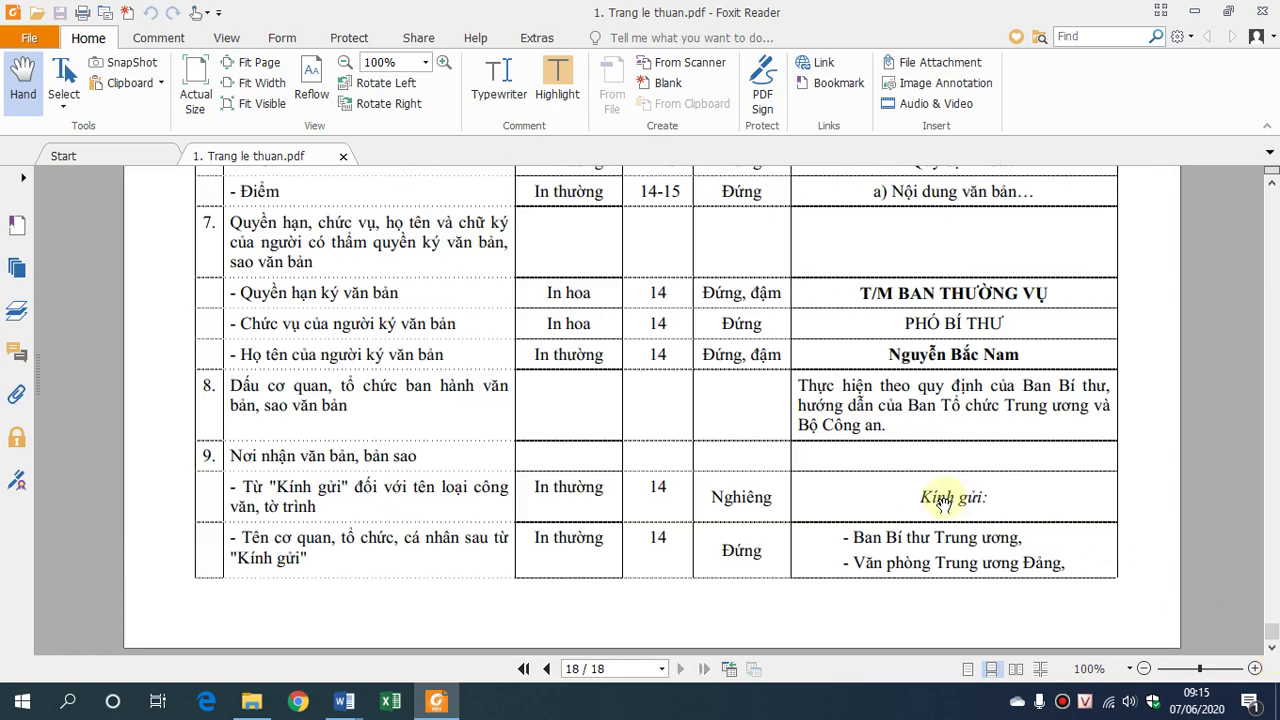
pyautogui.scroll(5, 943, 502)
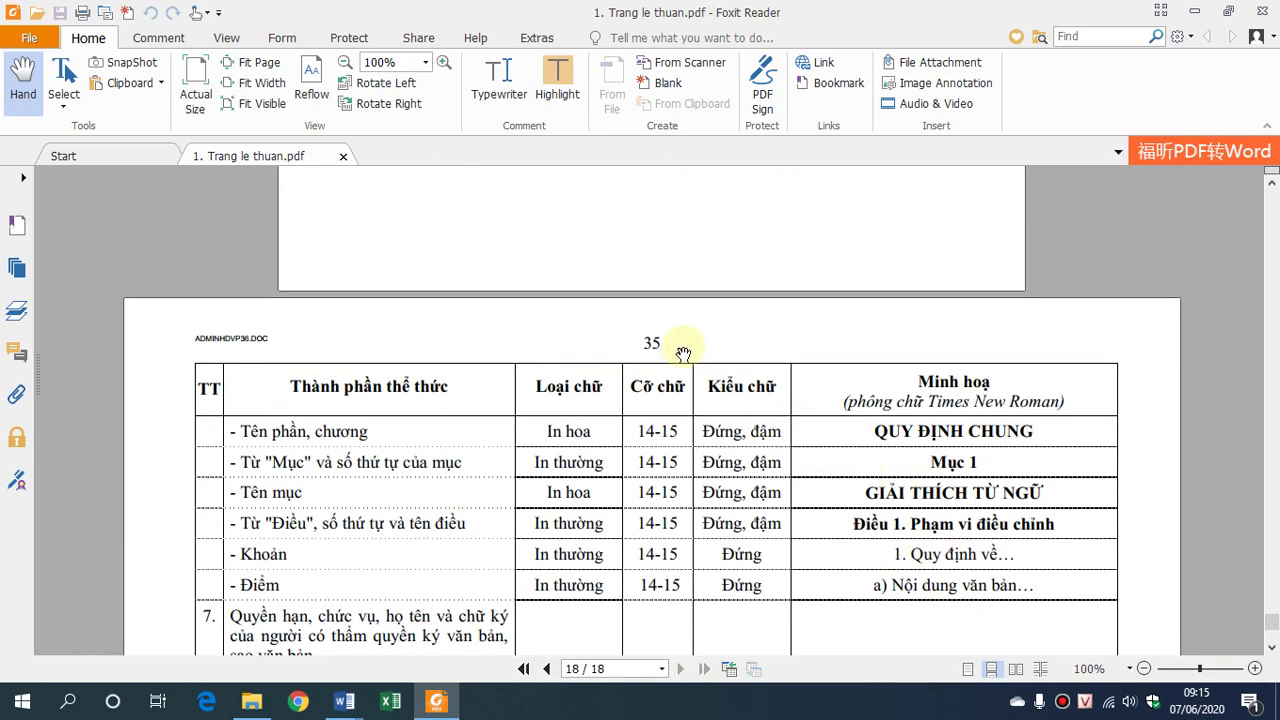
pyautogui.rightClick(752, 700)
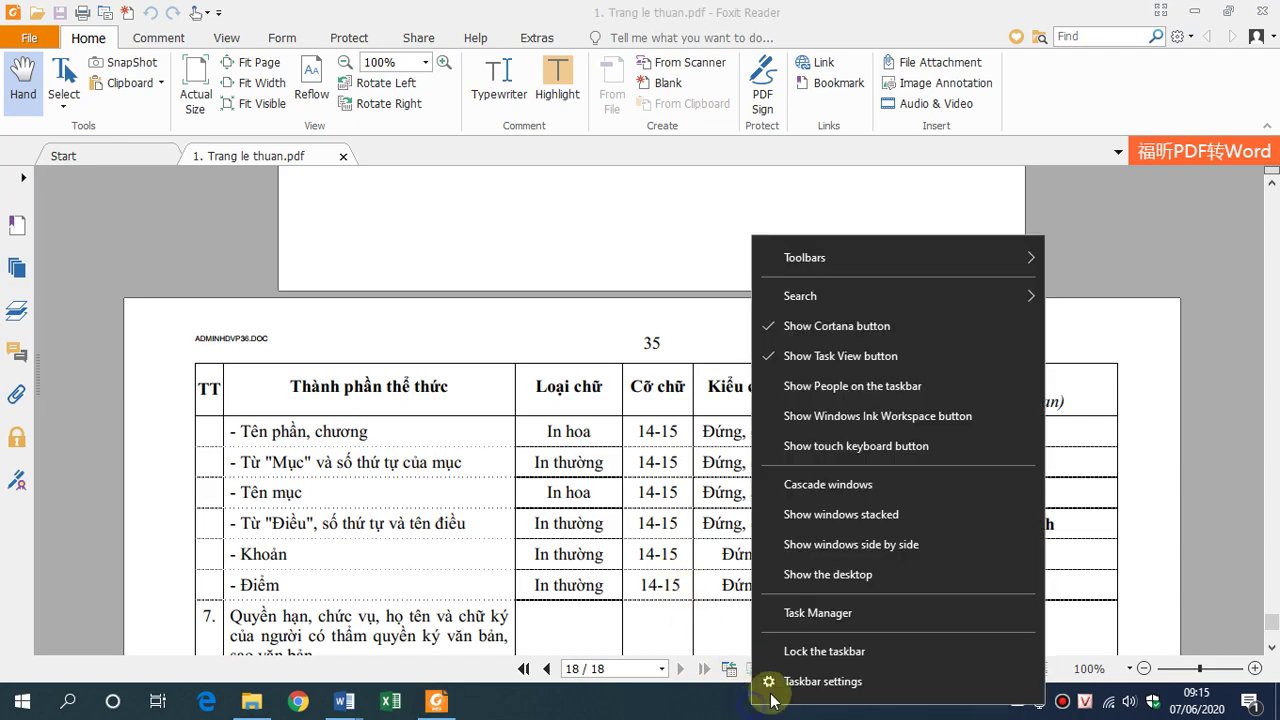
pyautogui.click(860, 575)
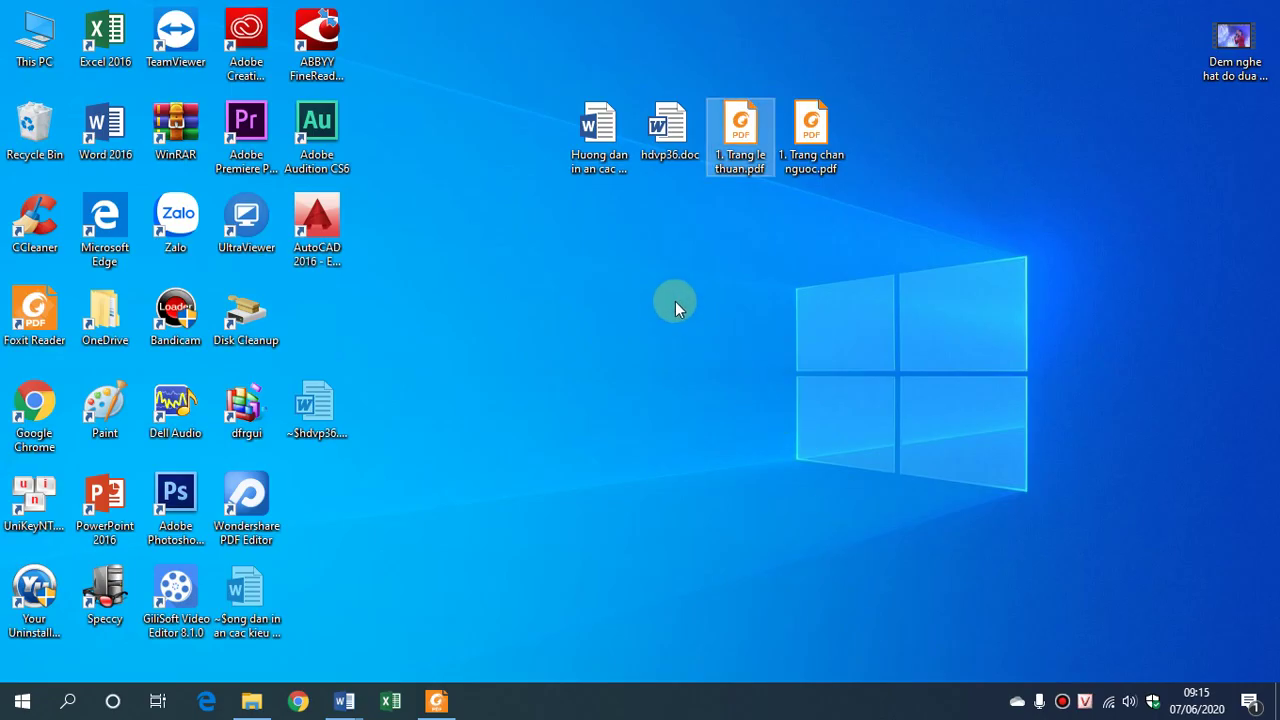
# Open '1. Trang chan nguoc.pdf' from the desktop in Foxit Reader
pyautogui.click(815, 150)
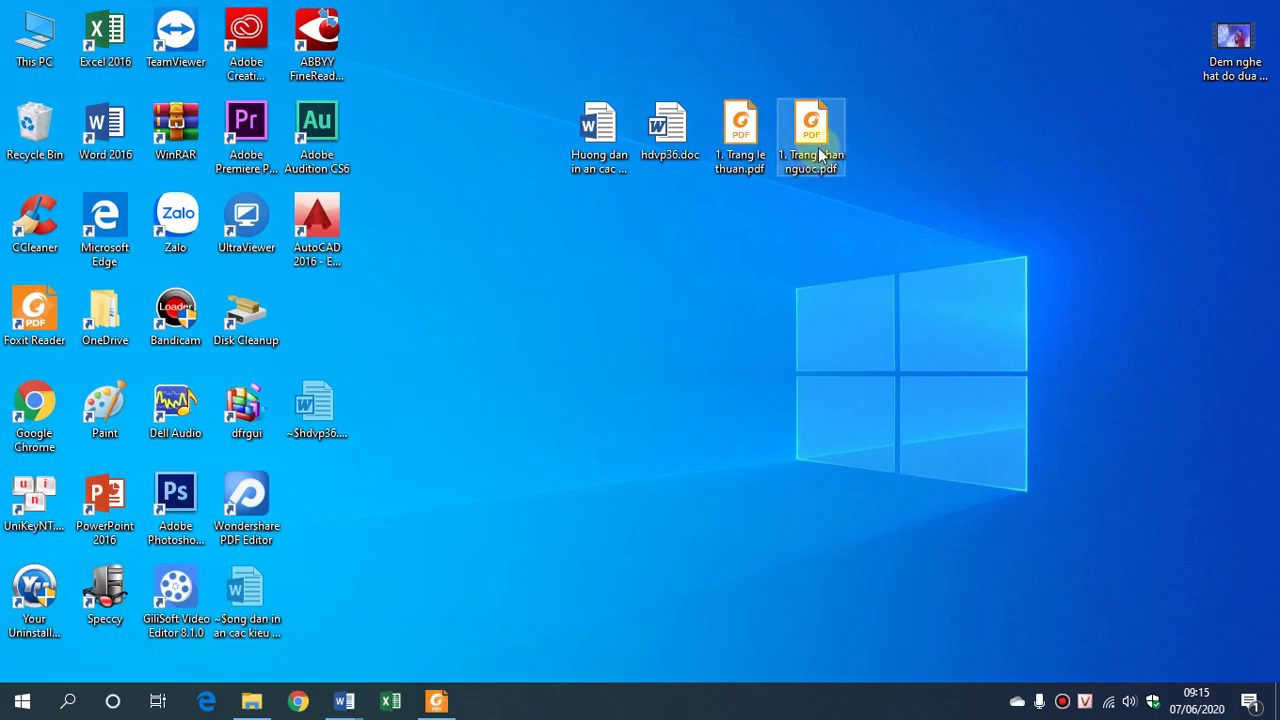
pyautogui.rightClick(806, 128)
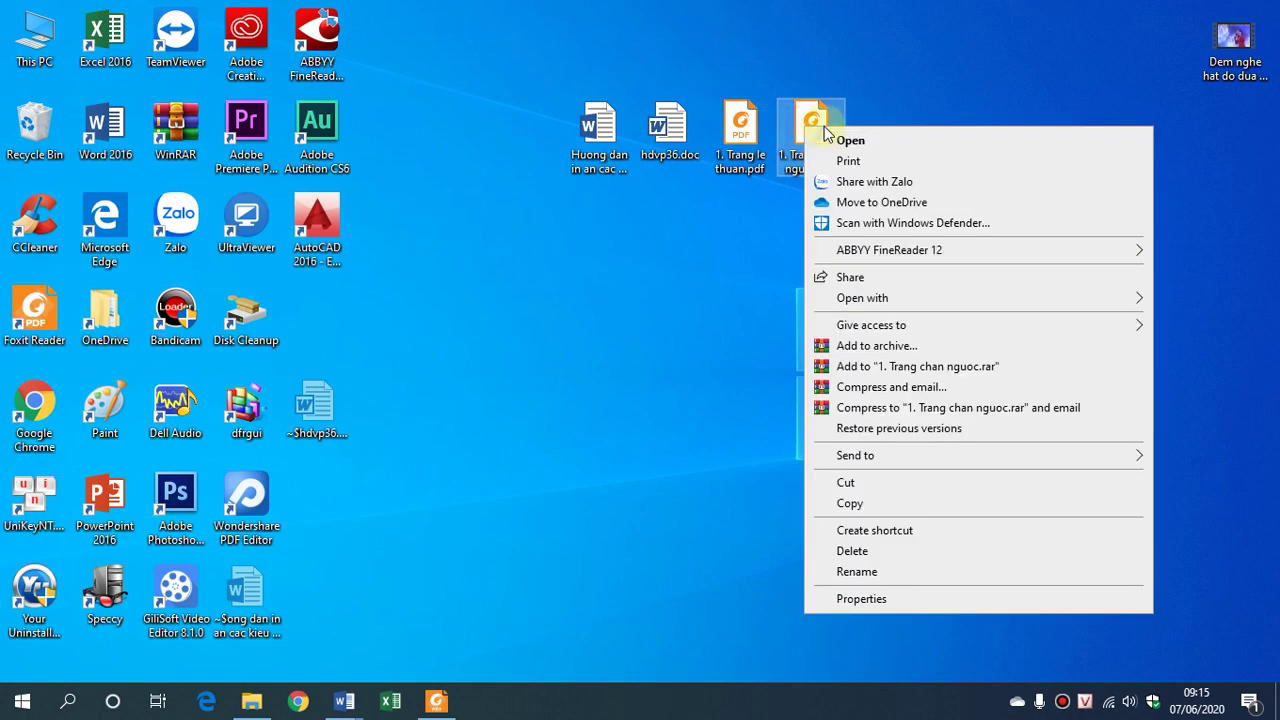
pyautogui.click(848, 141)
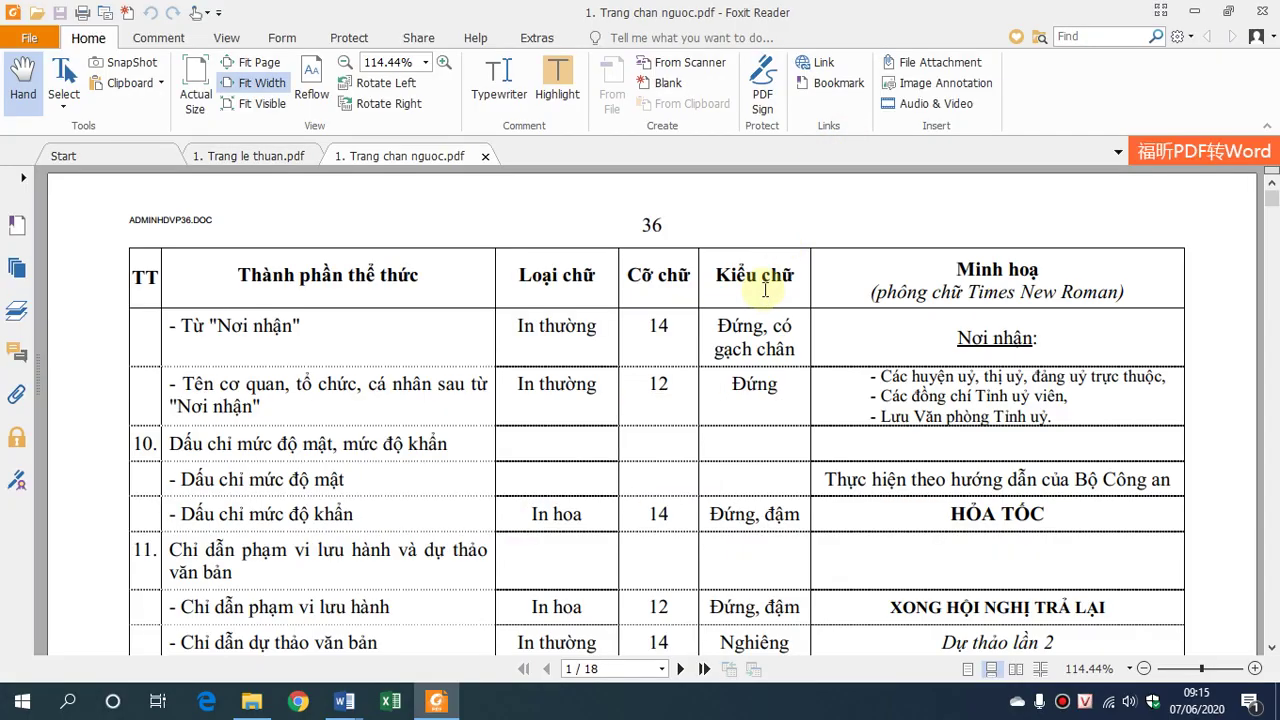
# Scroll through its 18 pages to confirm they run from page 36 down to 2
pyautogui.scroll(-1, 757, 290)
pyautogui.scroll(-1, 740, 283)
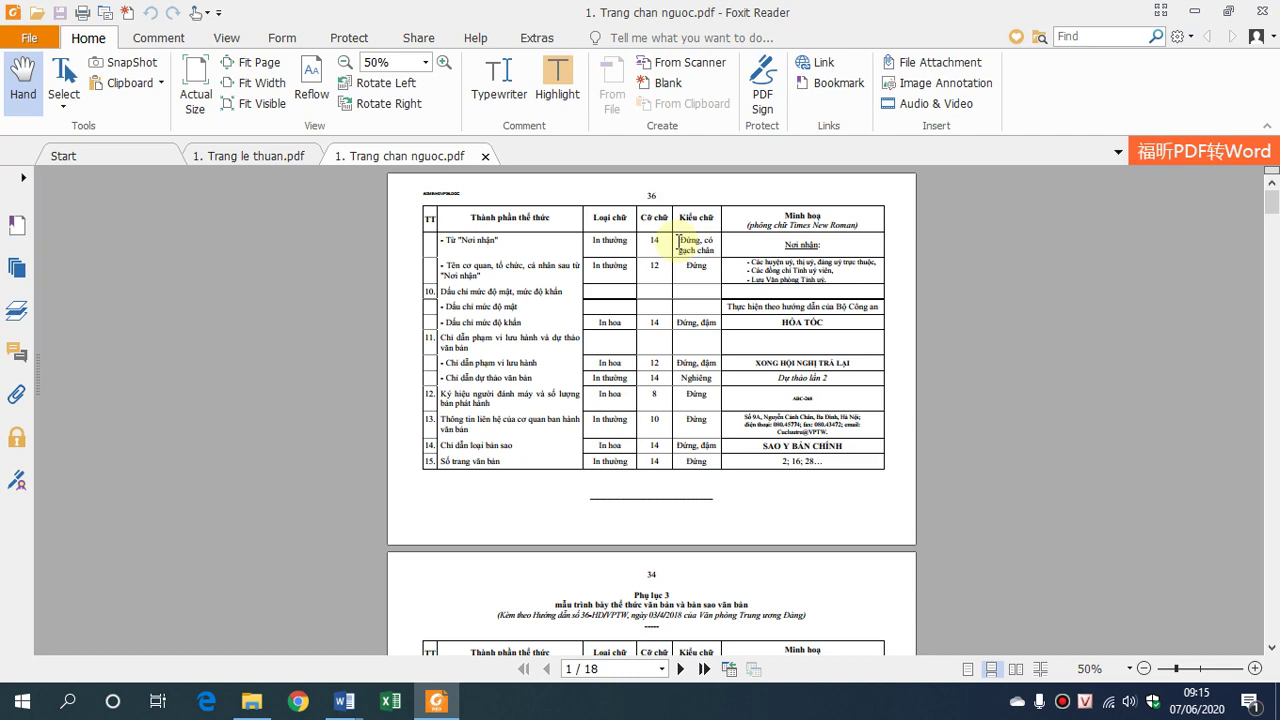
pyautogui.scroll(-2, 680, 250)
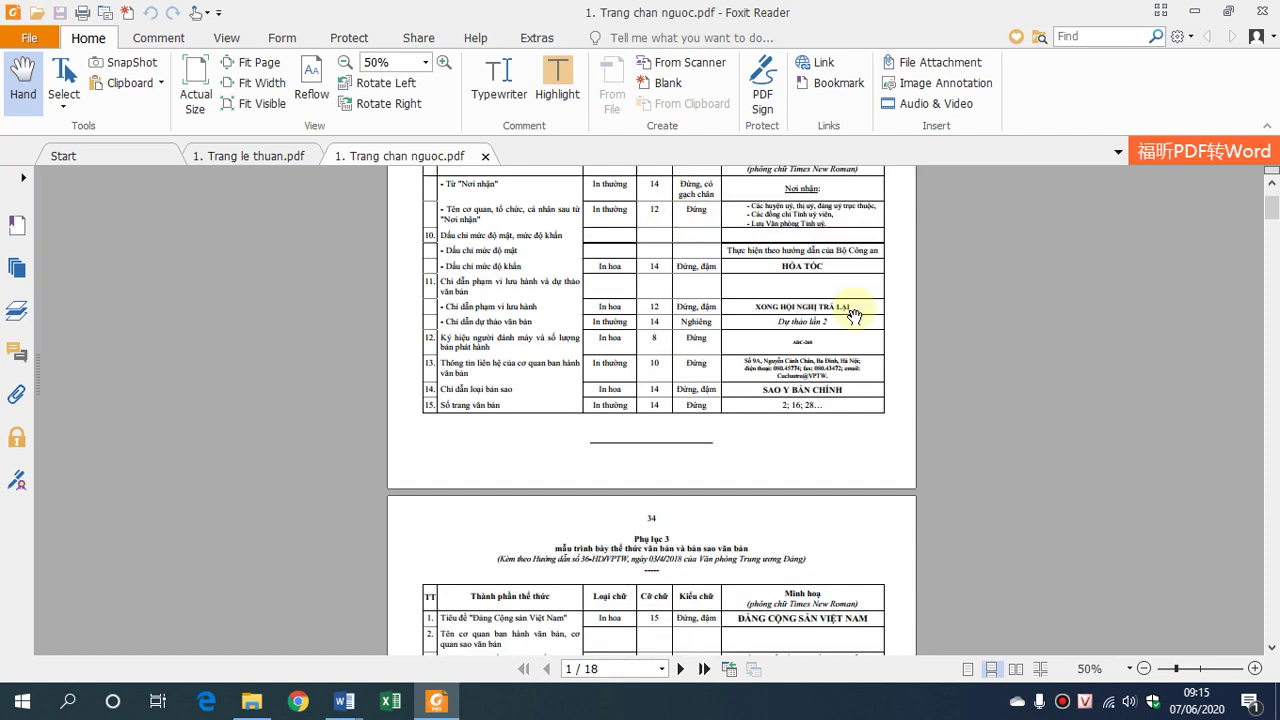
pyautogui.scroll(-5, 849, 309)
pyautogui.scroll(-2, 737, 314)
pyautogui.scroll(-3, 722, 358)
pyautogui.scroll(-1, 1000, 320)
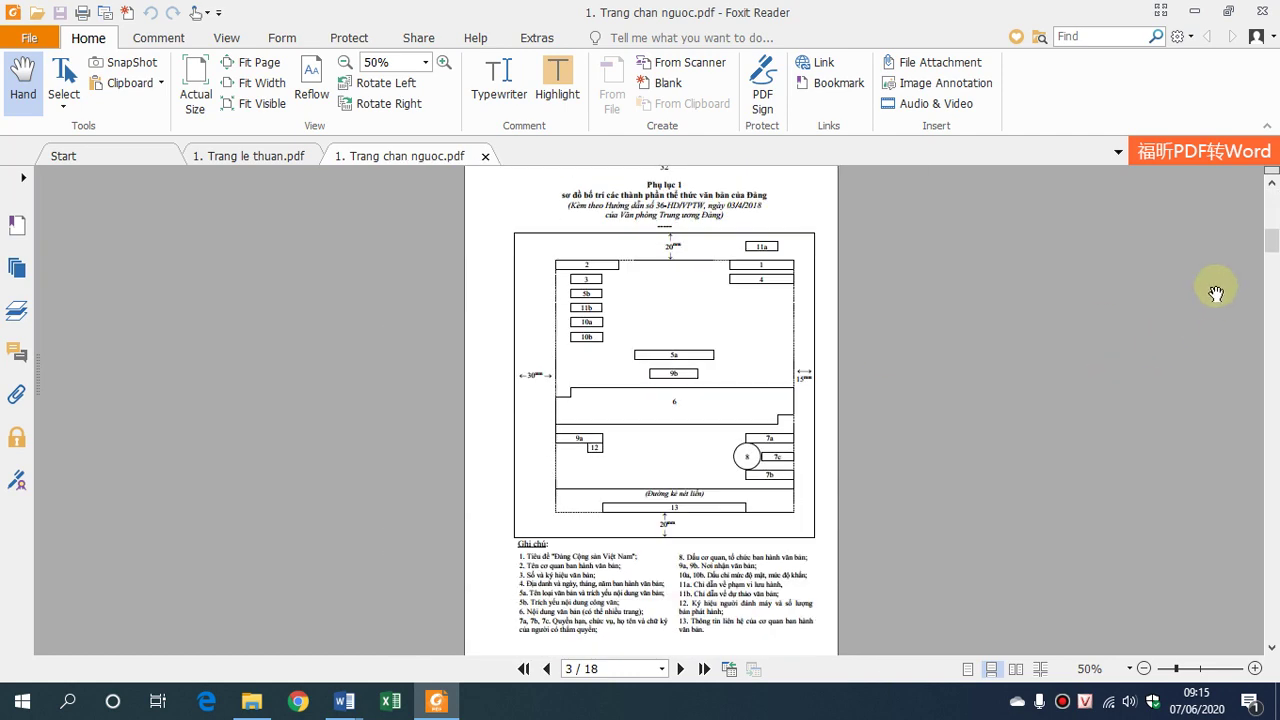
pyautogui.moveTo(1271, 229); pyautogui.dragTo(1271, 640)
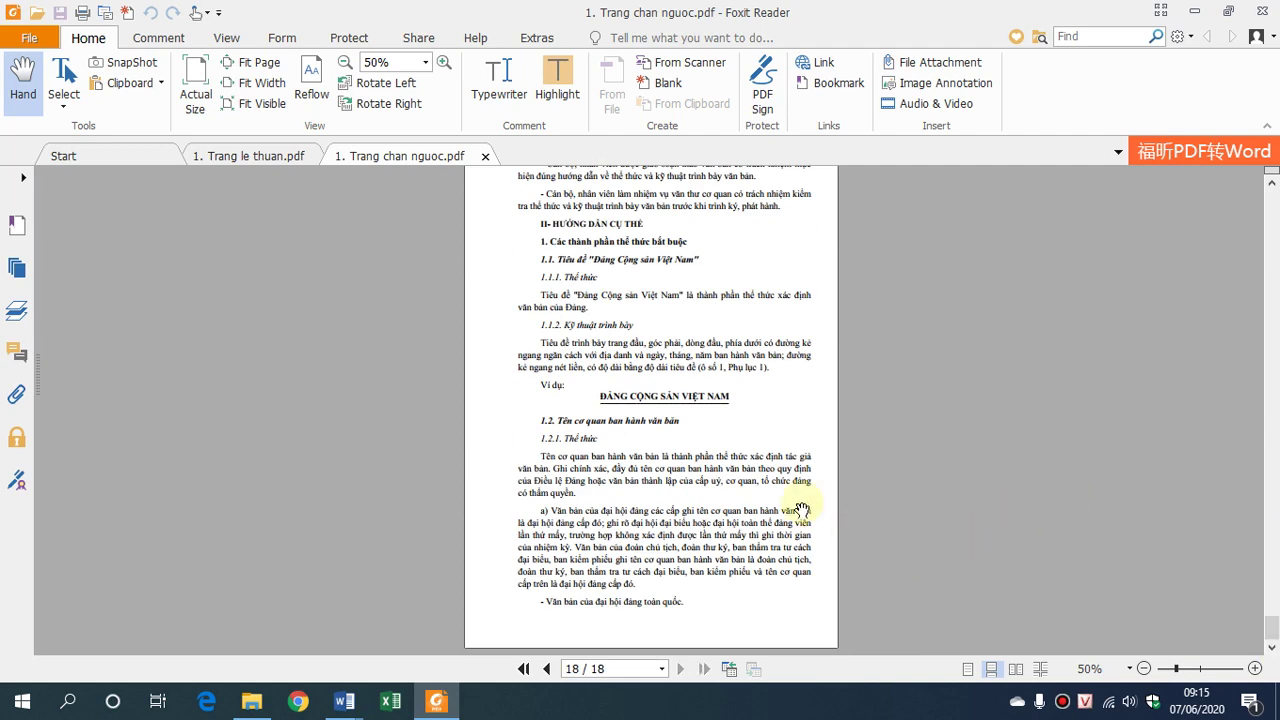
pyautogui.scroll(2, 750, 420)
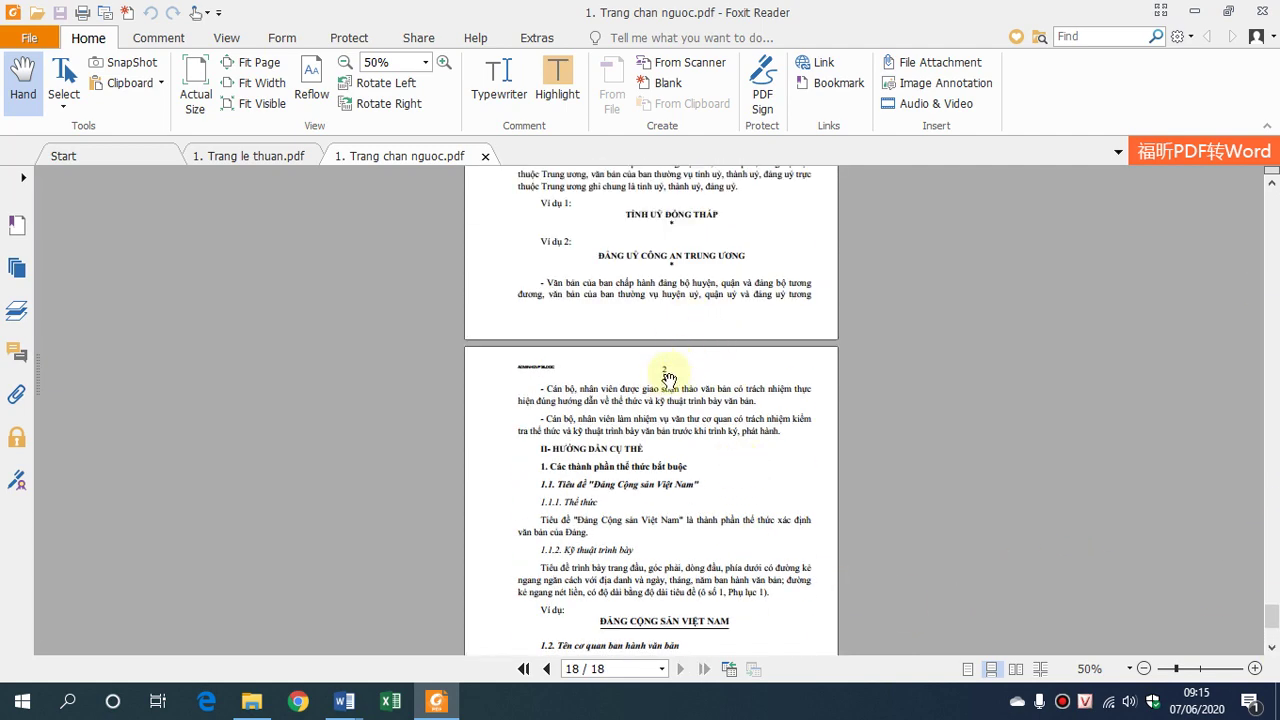
pyautogui.scroll(1, 668, 375)
pyautogui.scroll(1, 668, 375)
pyautogui.scroll(1, 668, 375)
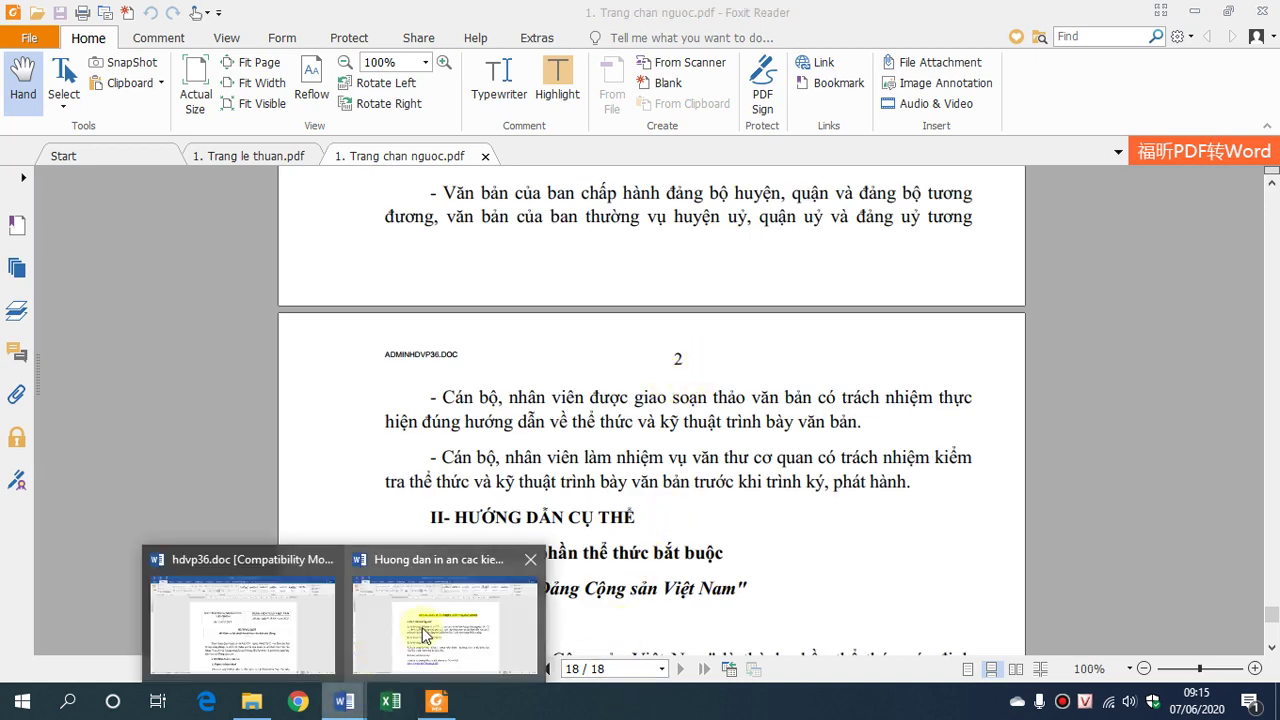
# Return to hdvp36.doc in Word and bring up its print settings
pyautogui.moveTo(344, 701)
pyautogui.click(430, 598)
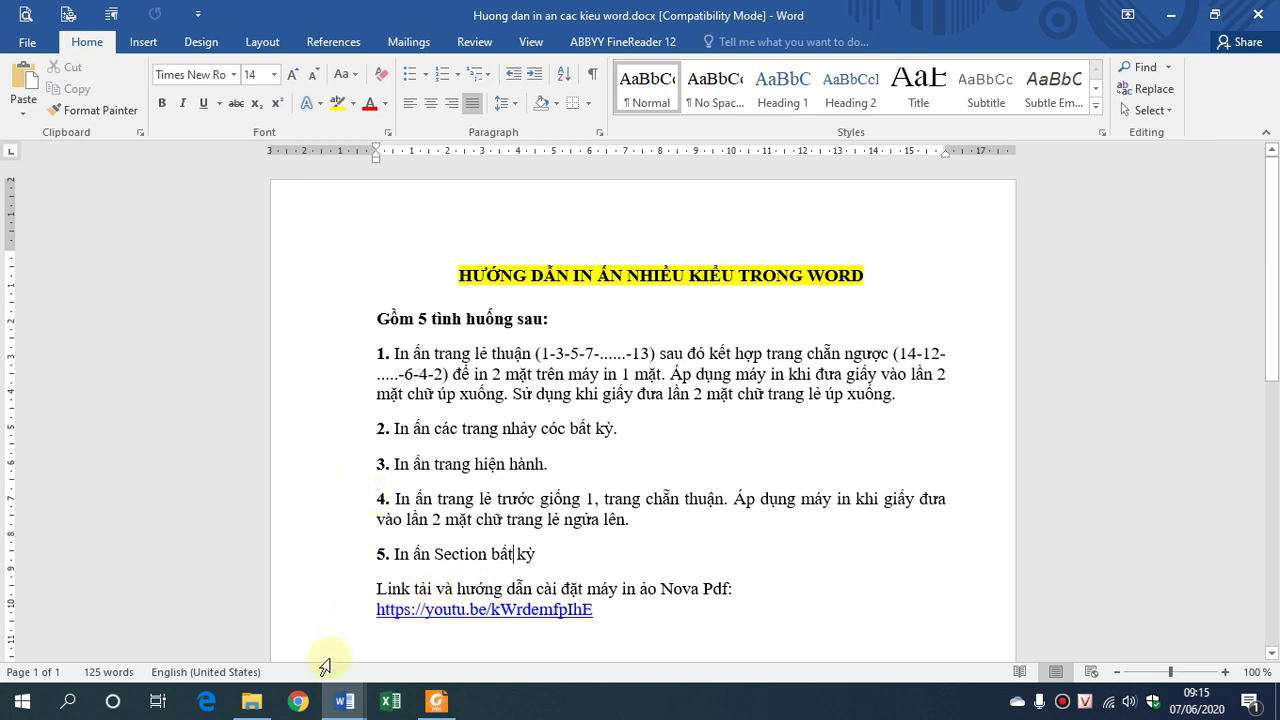
pyautogui.click(344, 700)
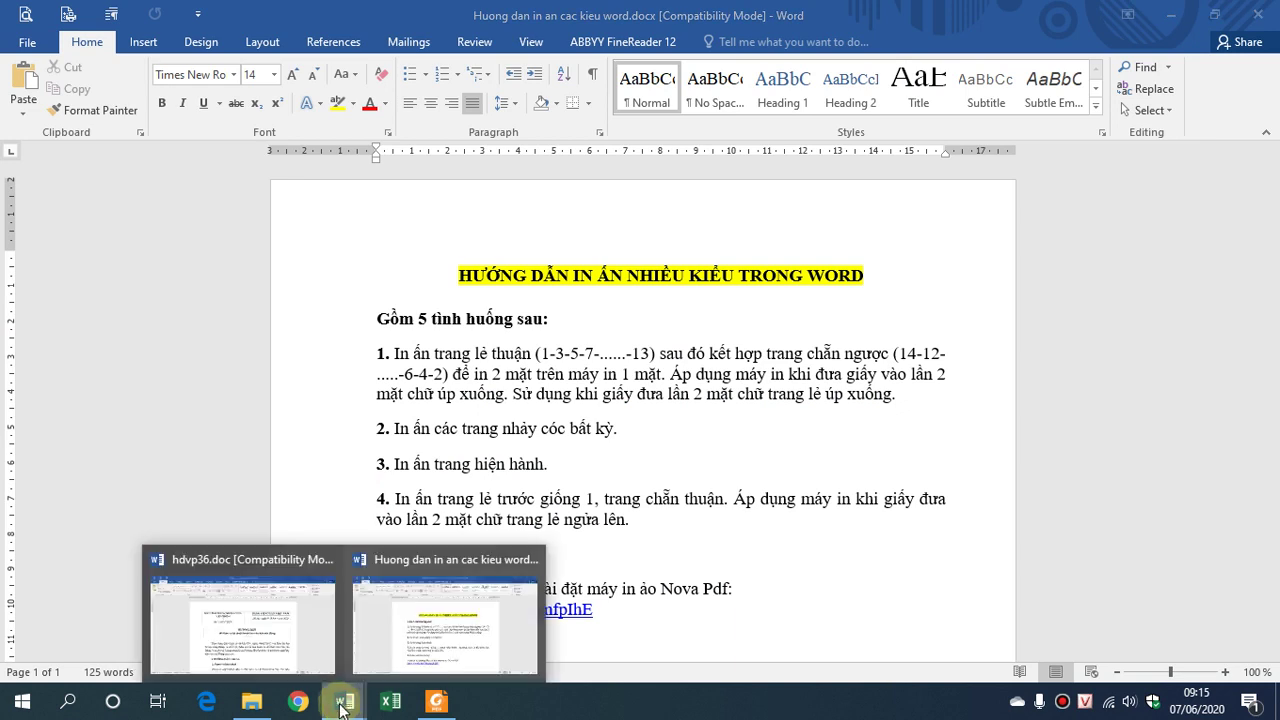
pyautogui.click(265, 625)
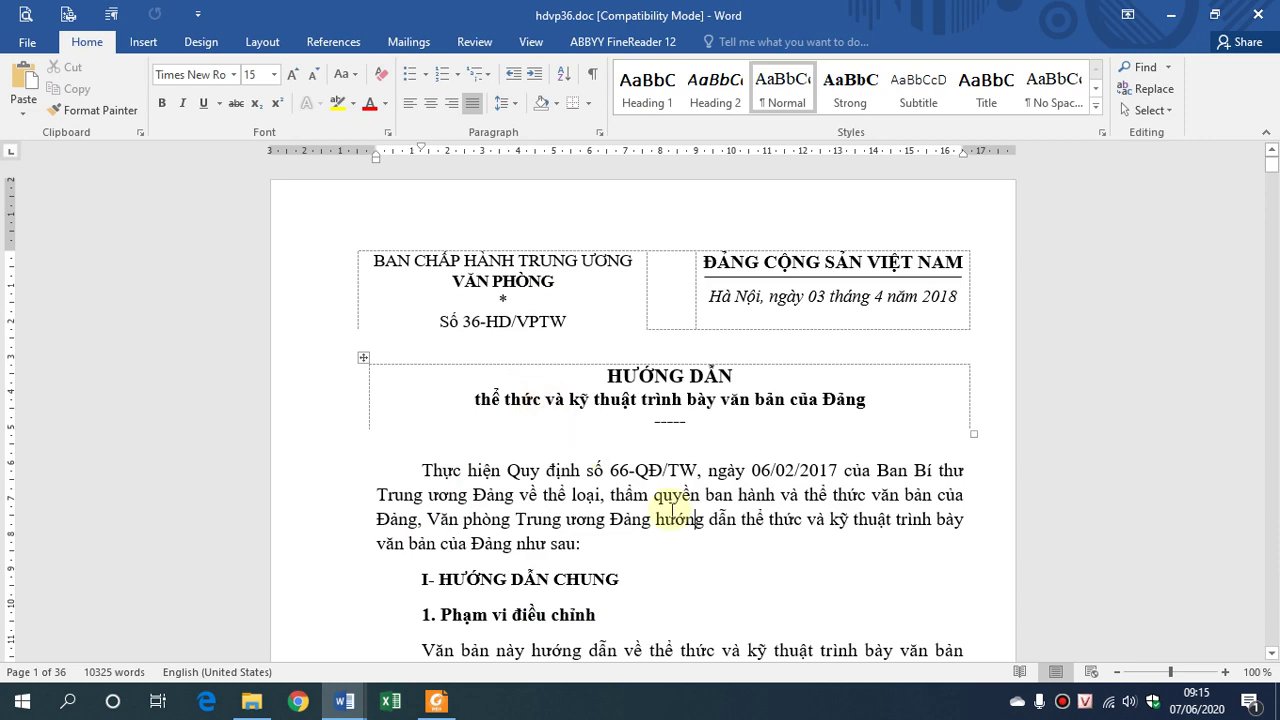
pyautogui.hotkey('ctrl', 'p')
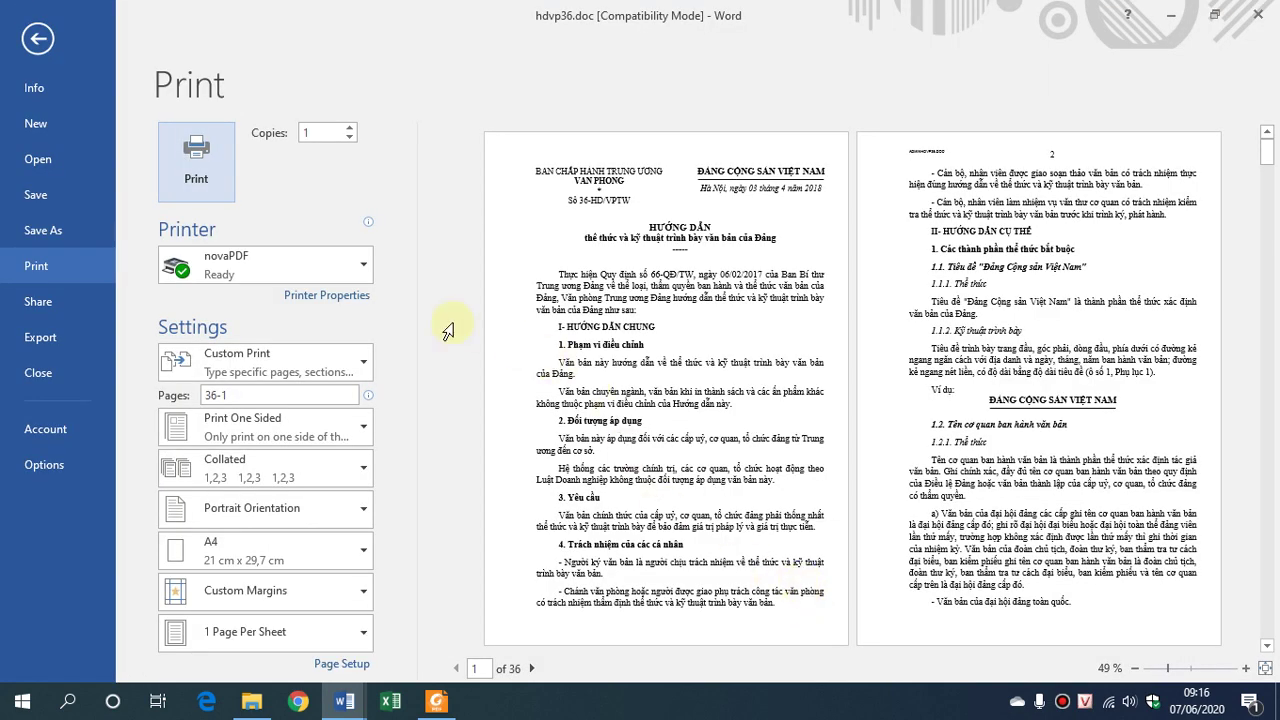
# Keep novaPDF, turn off even-pages-only, and enter the page range 2-8,11-13,15,19,23
pyautogui.click(300, 283)
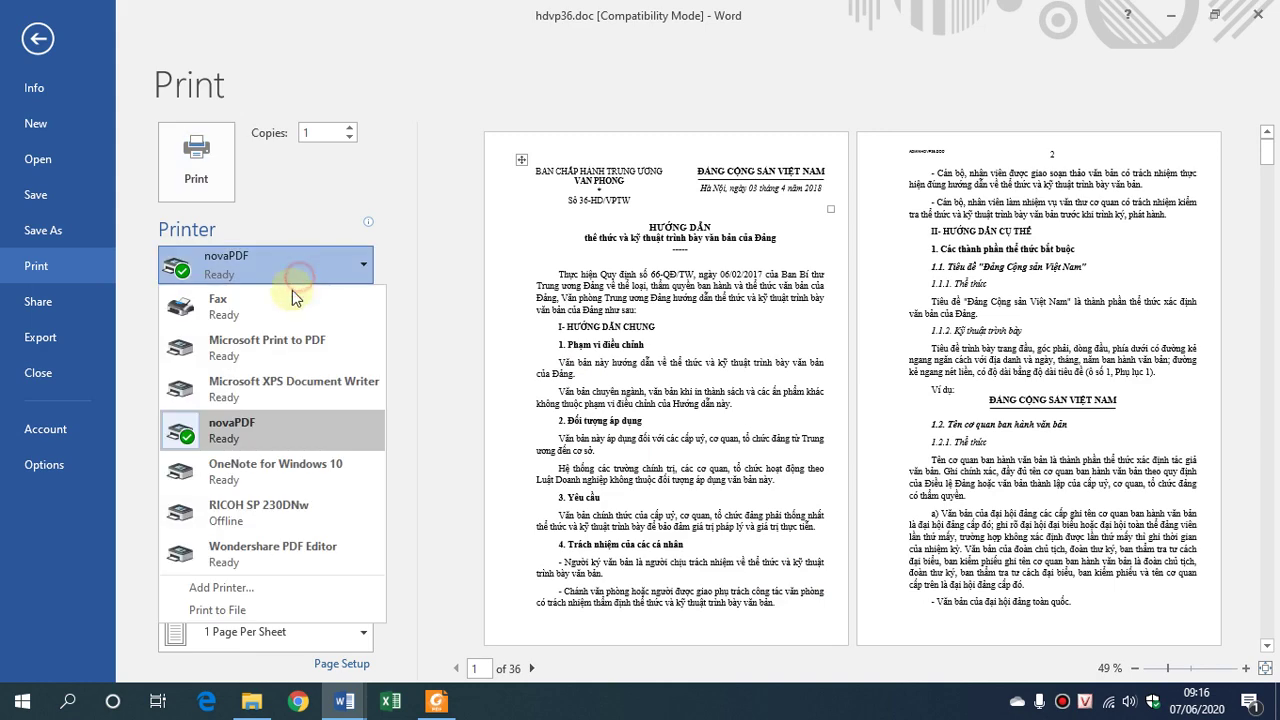
pyautogui.click(268, 430)
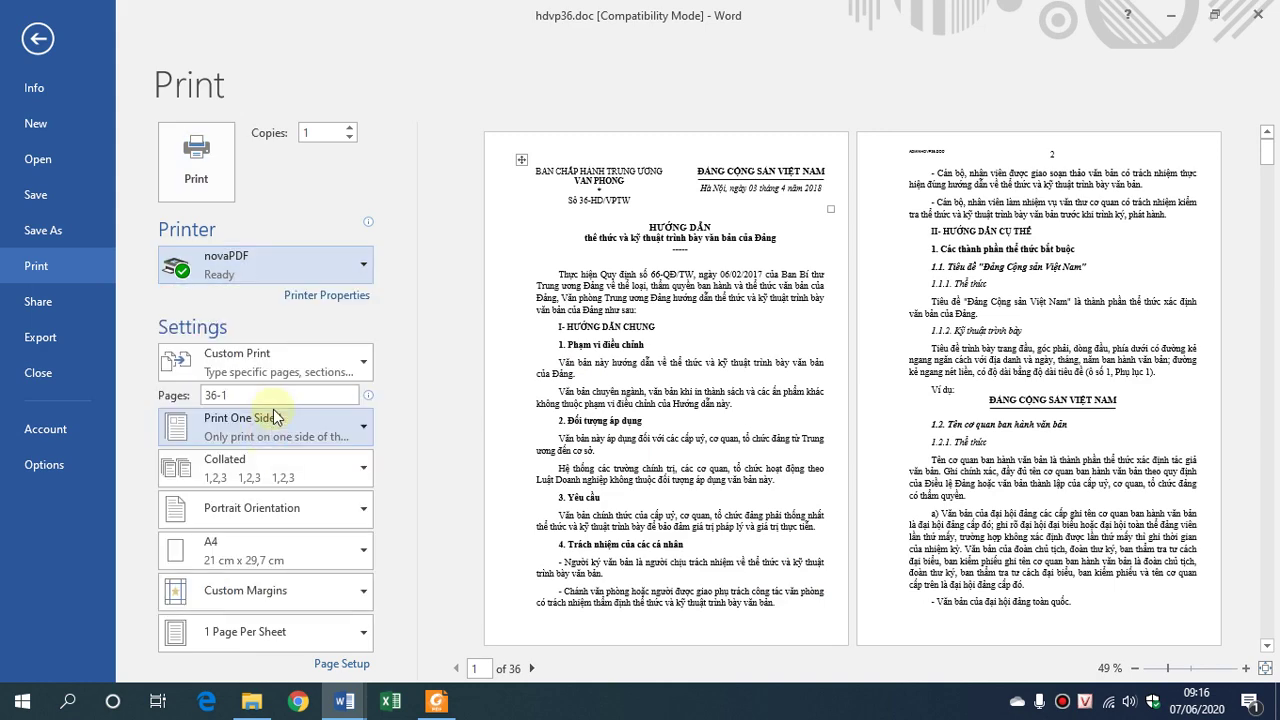
pyautogui.click(329, 364)
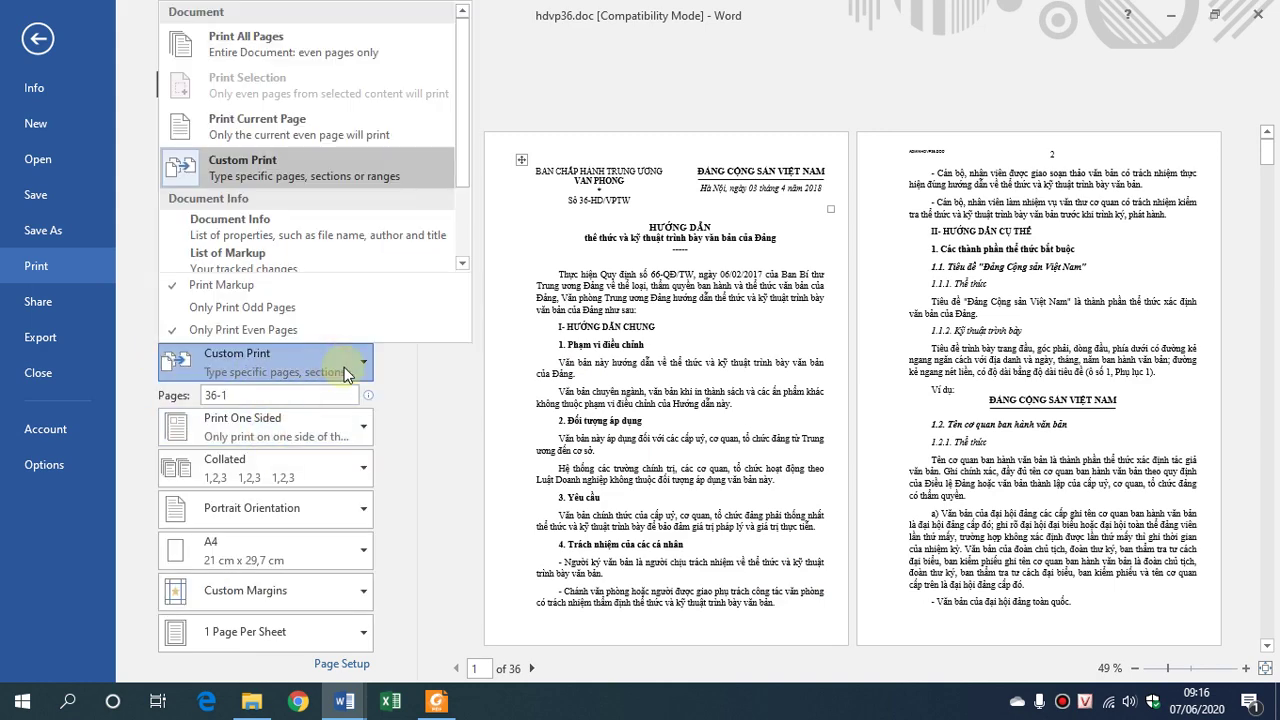
pyautogui.click(232, 330)
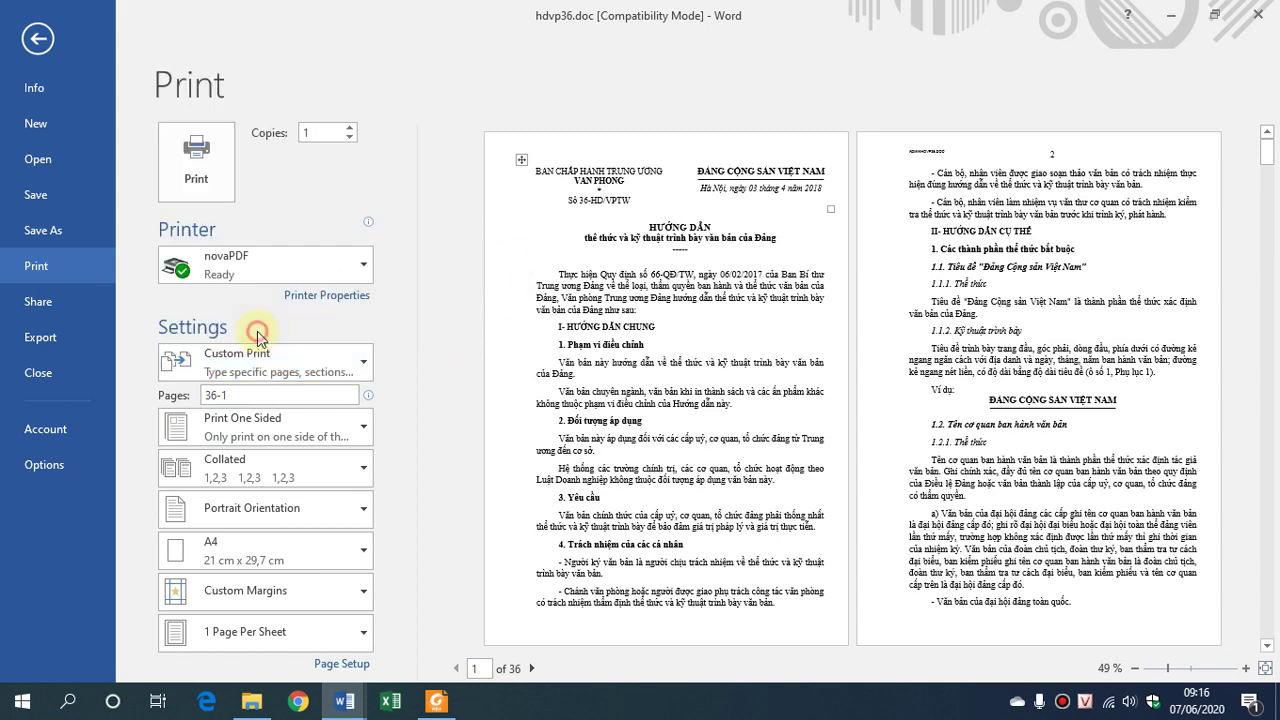
pyautogui.click(358, 365)
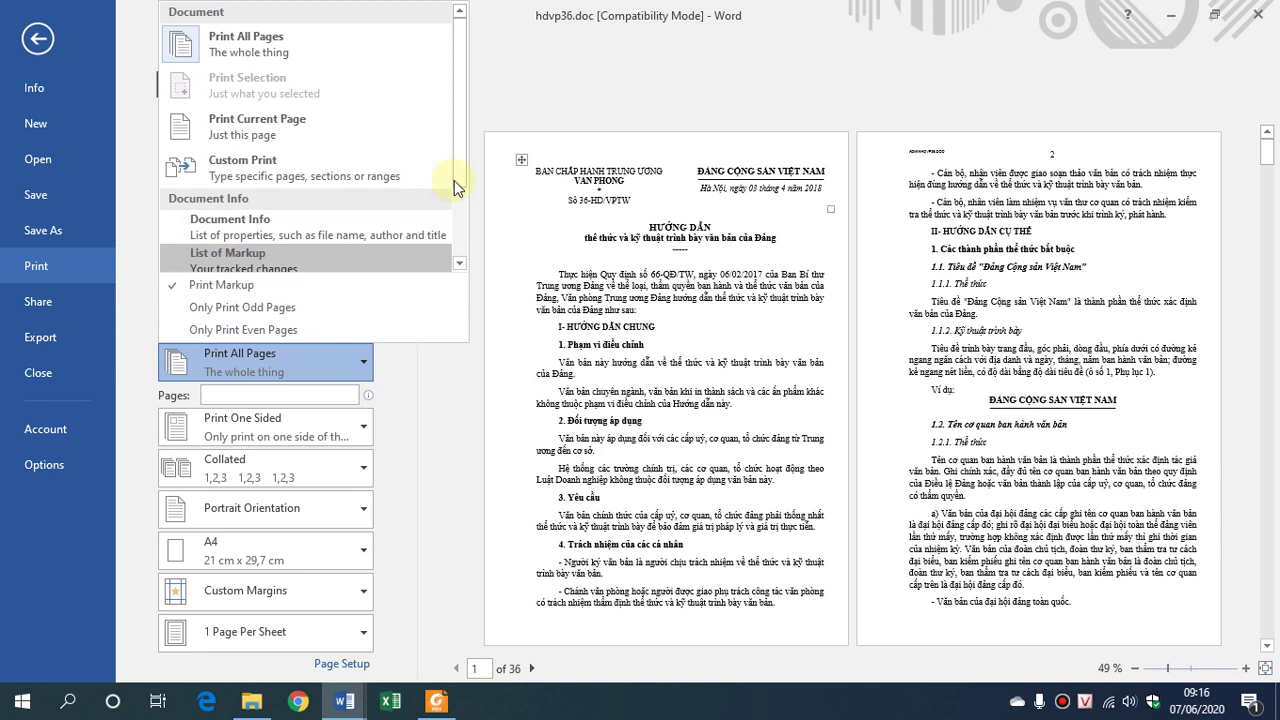
pyautogui.click(262, 52)
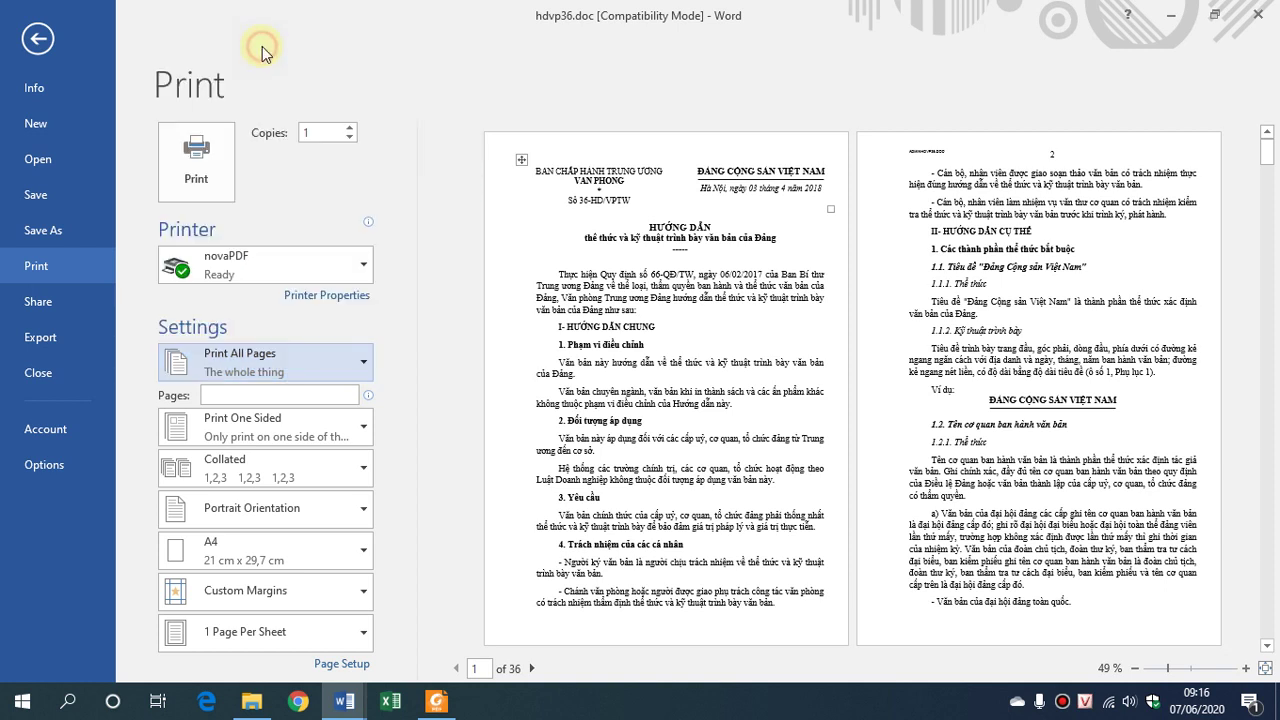
pyautogui.click(307, 392)
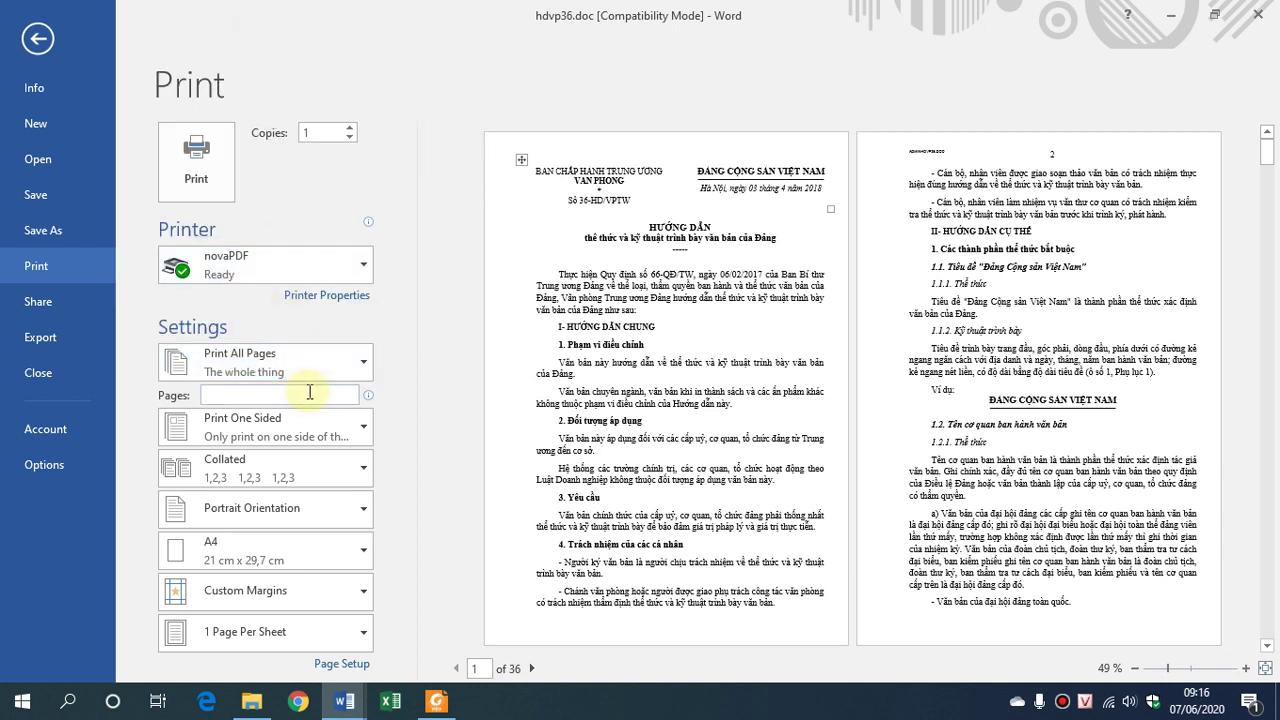
pyautogui.write('2-8,11-13,15,19,23')
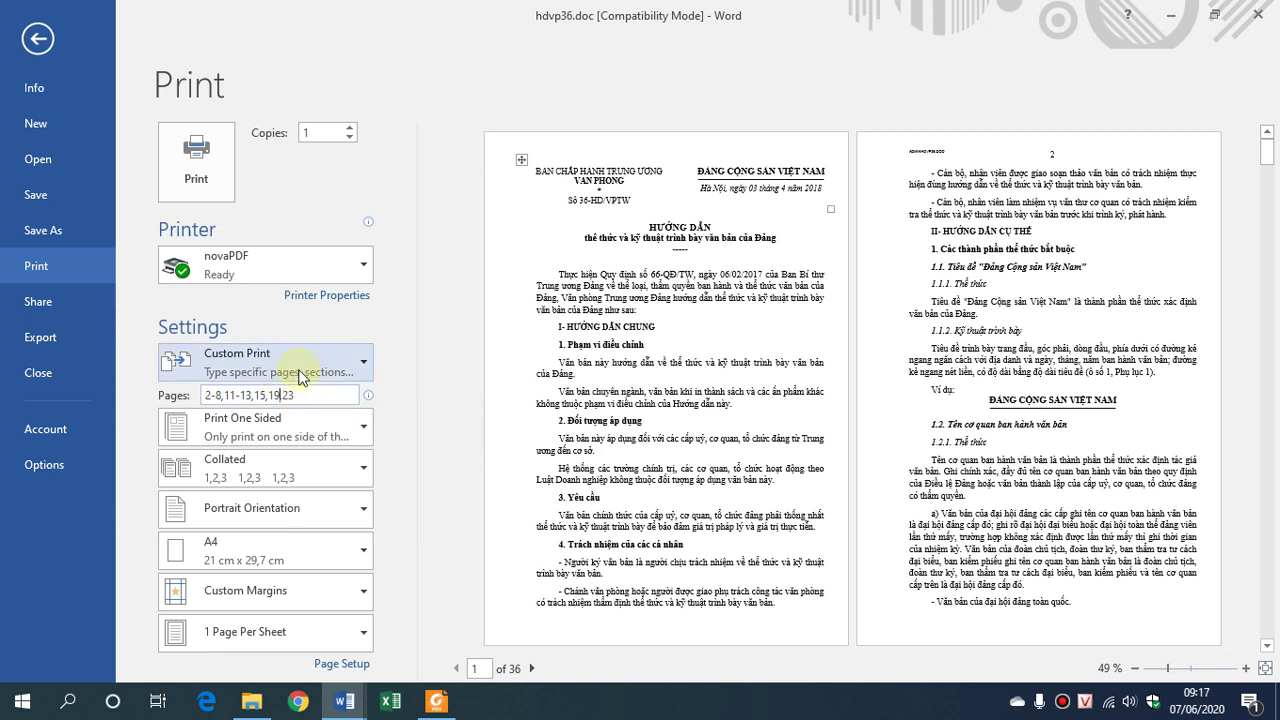
# Print the chosen pages to the Desktop as '2. In nhay coc bat ky.pdf'
pyautogui.click(200, 175)
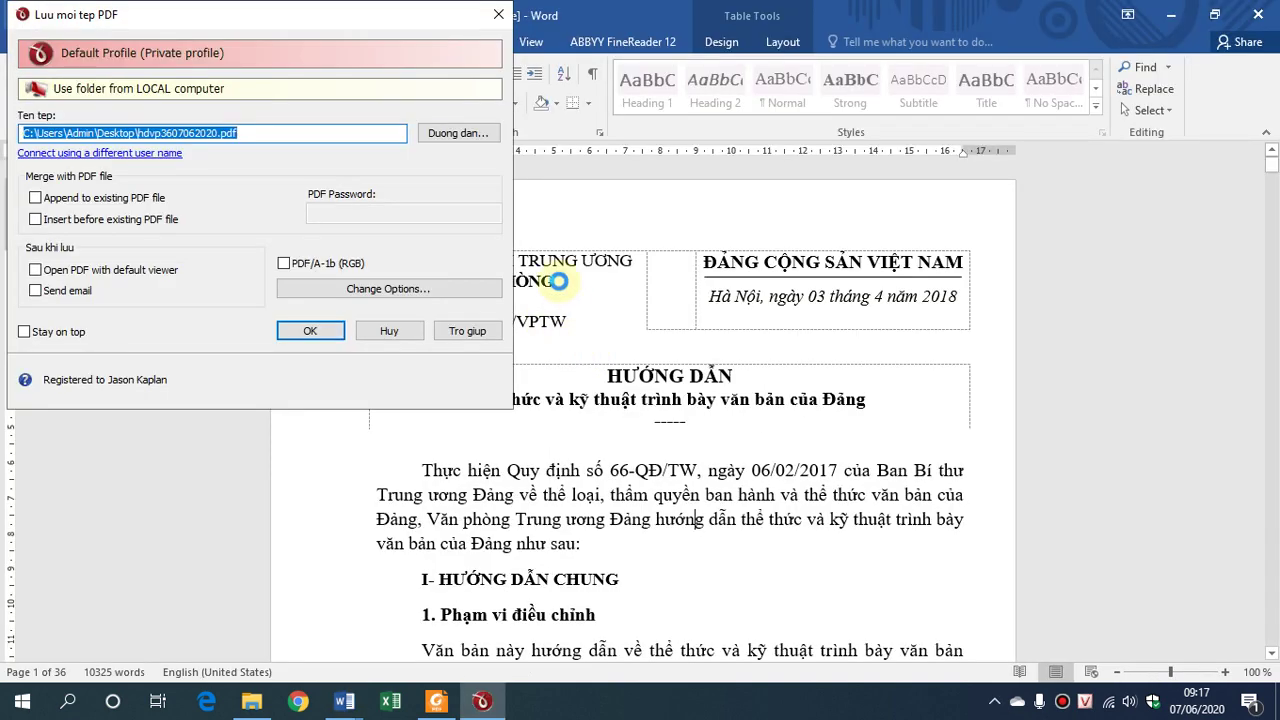
pyautogui.click(142, 133)
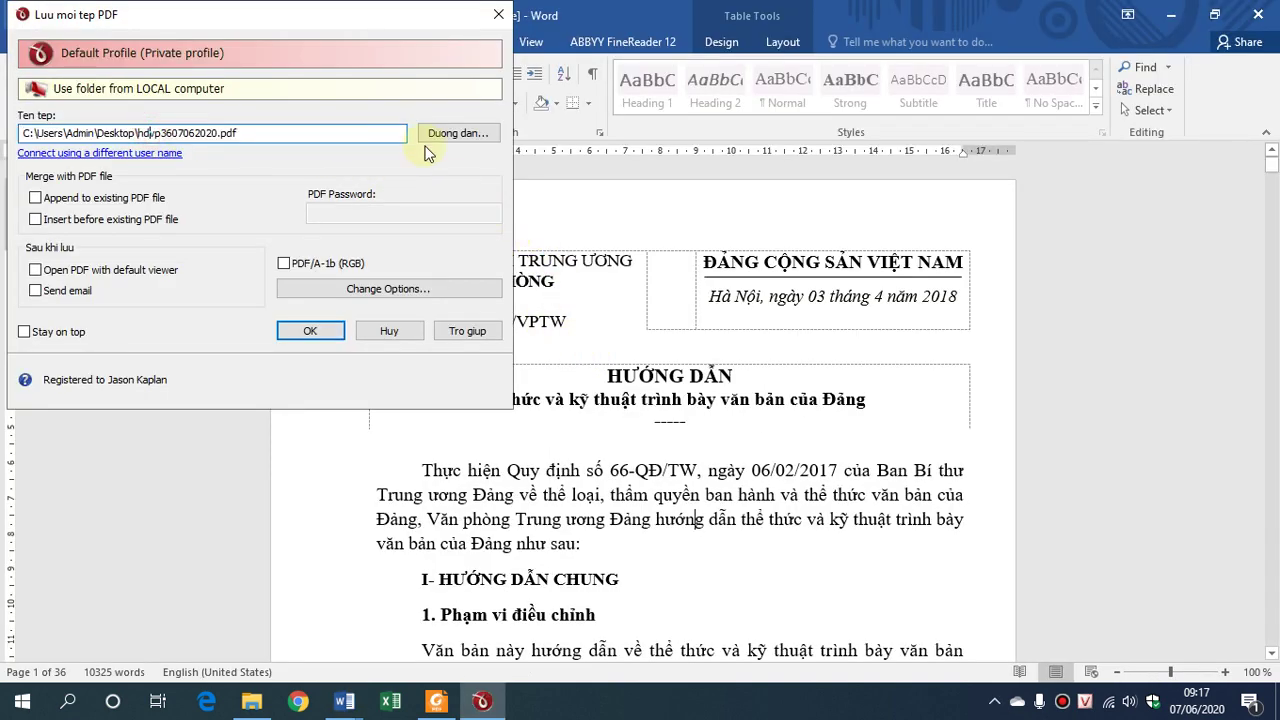
pyautogui.click(459, 137)
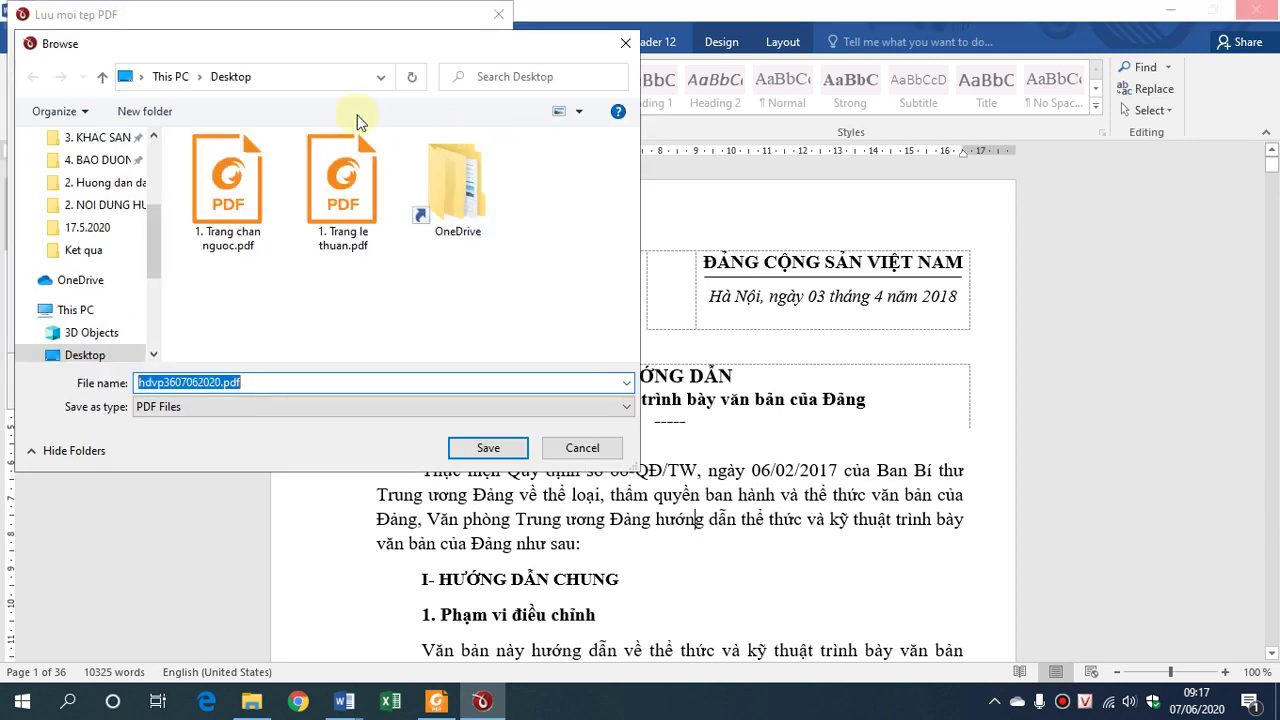
pyautogui.moveTo(155, 228); pyautogui.dragTo(155, 150)
pyautogui.click(85, 175)
pyautogui.click(203, 388)
pyautogui.hotkey('ctrl', 'a')
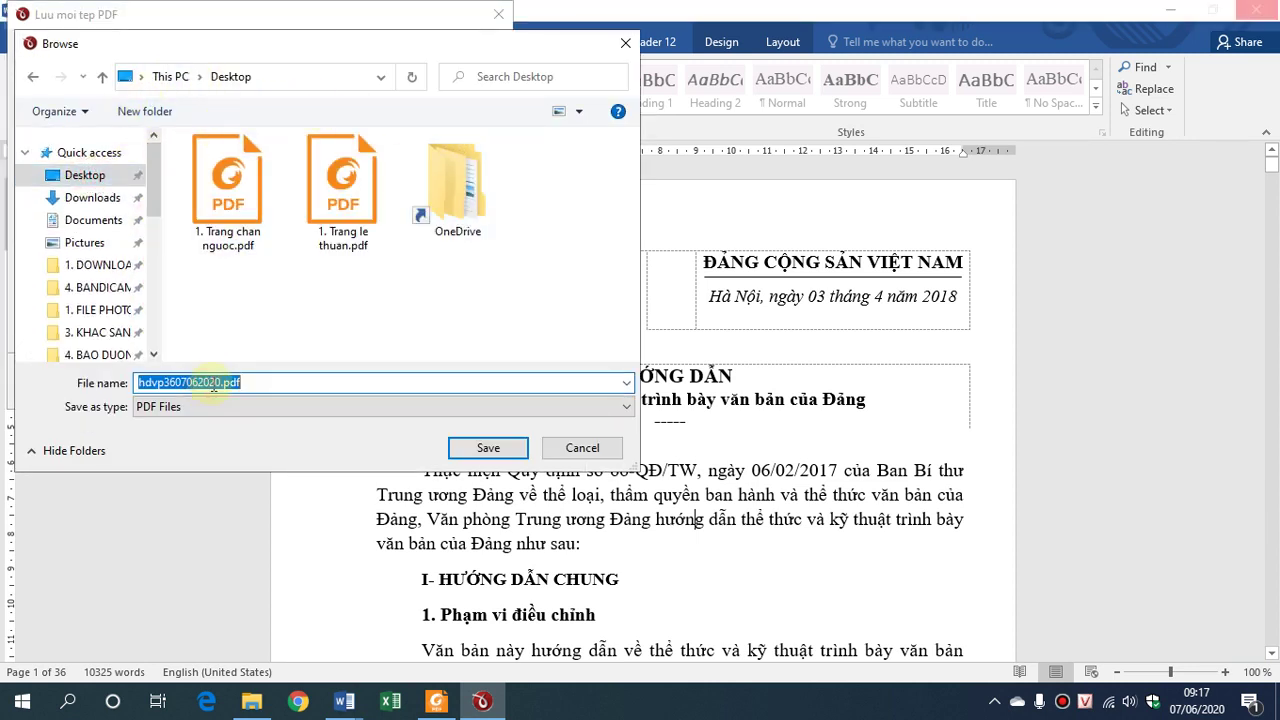
pyautogui.press('Delete')
pyautogui.hotkey('ctrl', 'z')
pyautogui.write('2. In nhay coc bat ky')
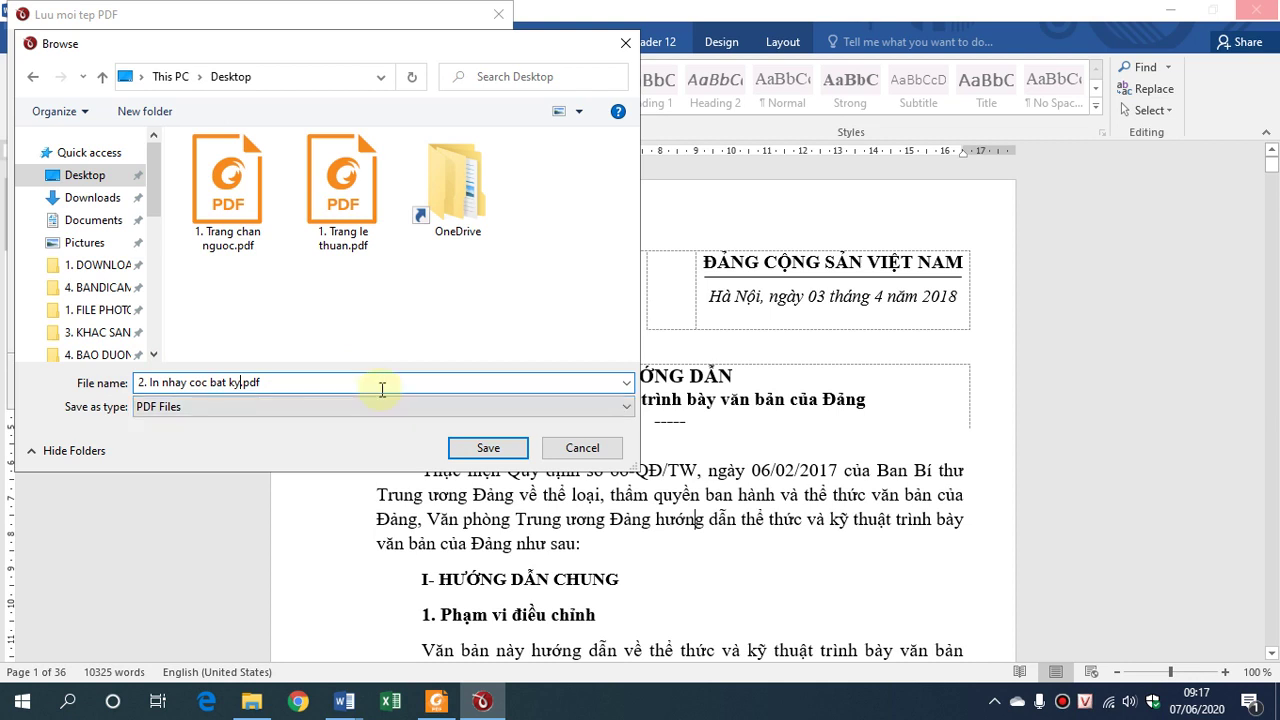
pyautogui.click(487, 448)
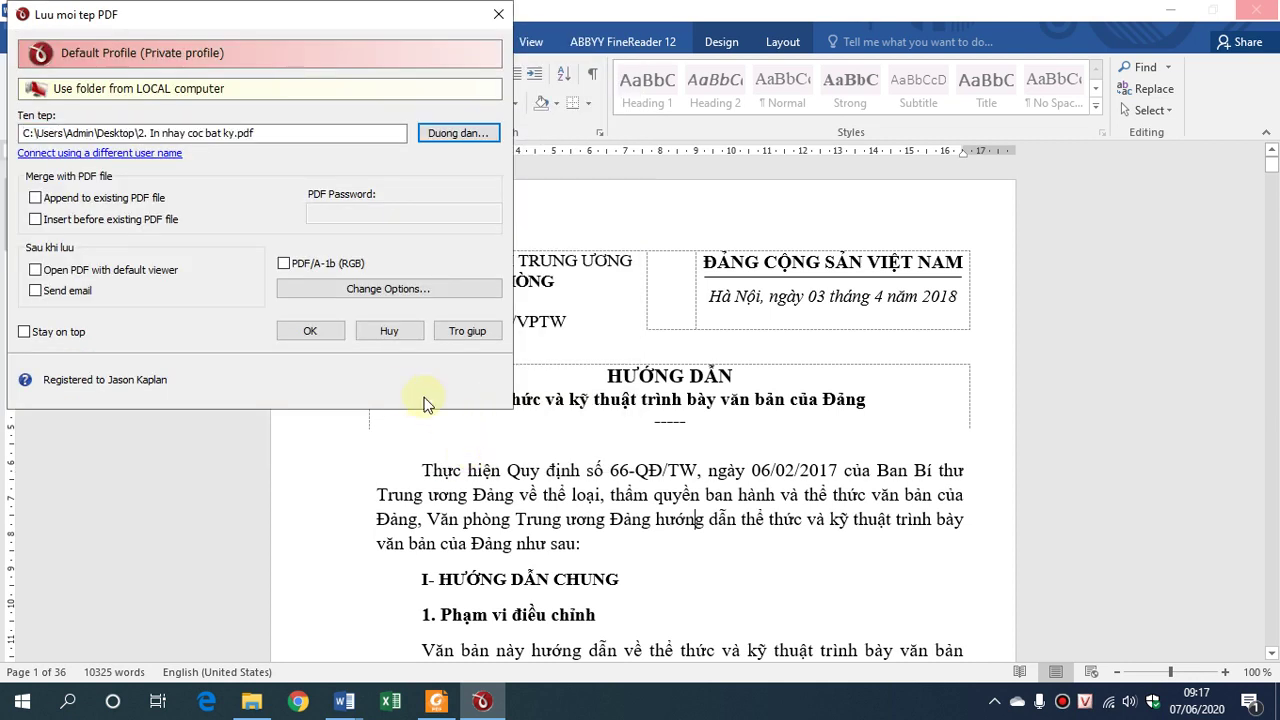
pyautogui.click(318, 333)
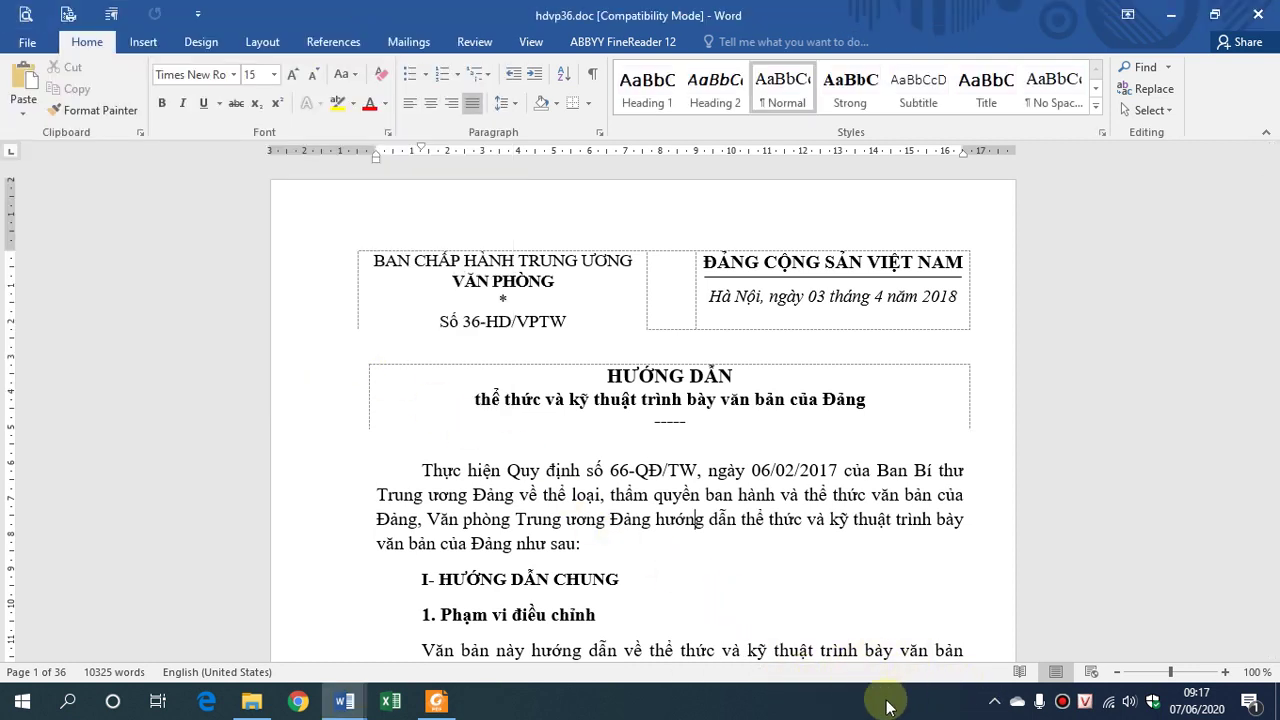
# Open 2. In nhay coc bat ky.pdf from the desktop in Foxit Reader
pyautogui.rightClick(805, 705)
pyautogui.click(900, 586)
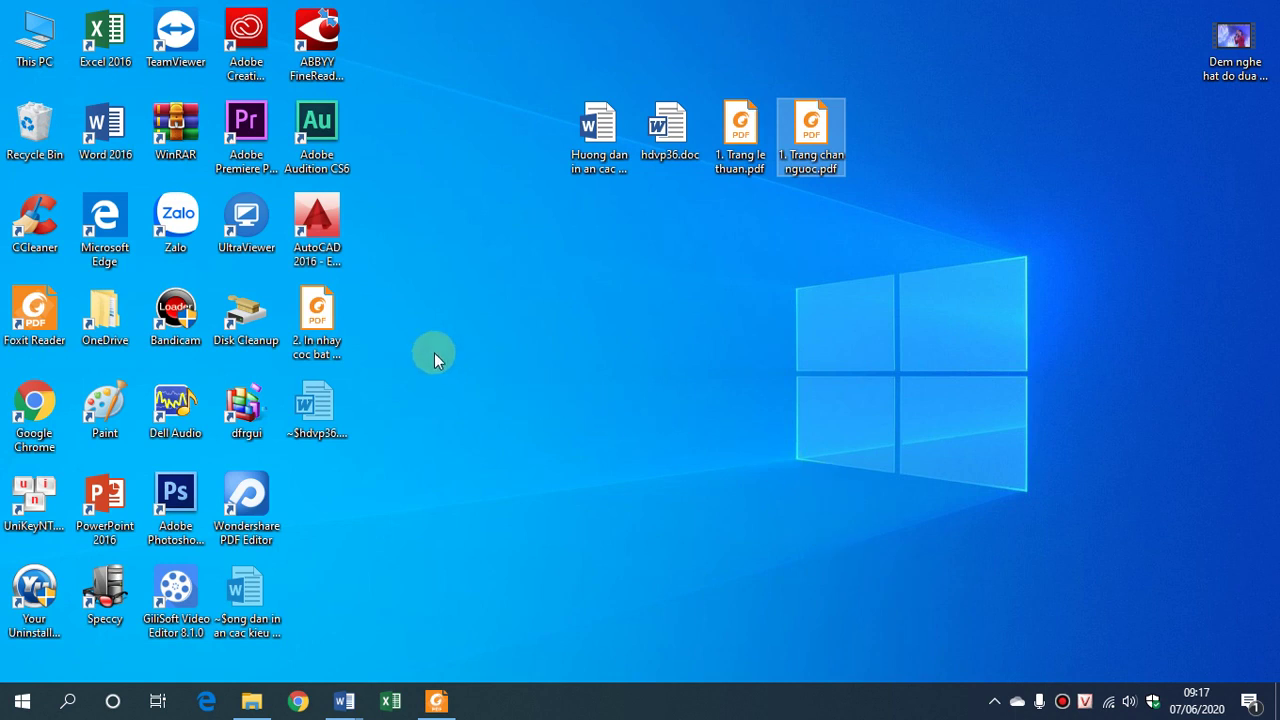
pyautogui.click(474, 378)
pyautogui.click(307, 341)
pyautogui.moveTo(307, 341); pyautogui.dragTo(886, 160)
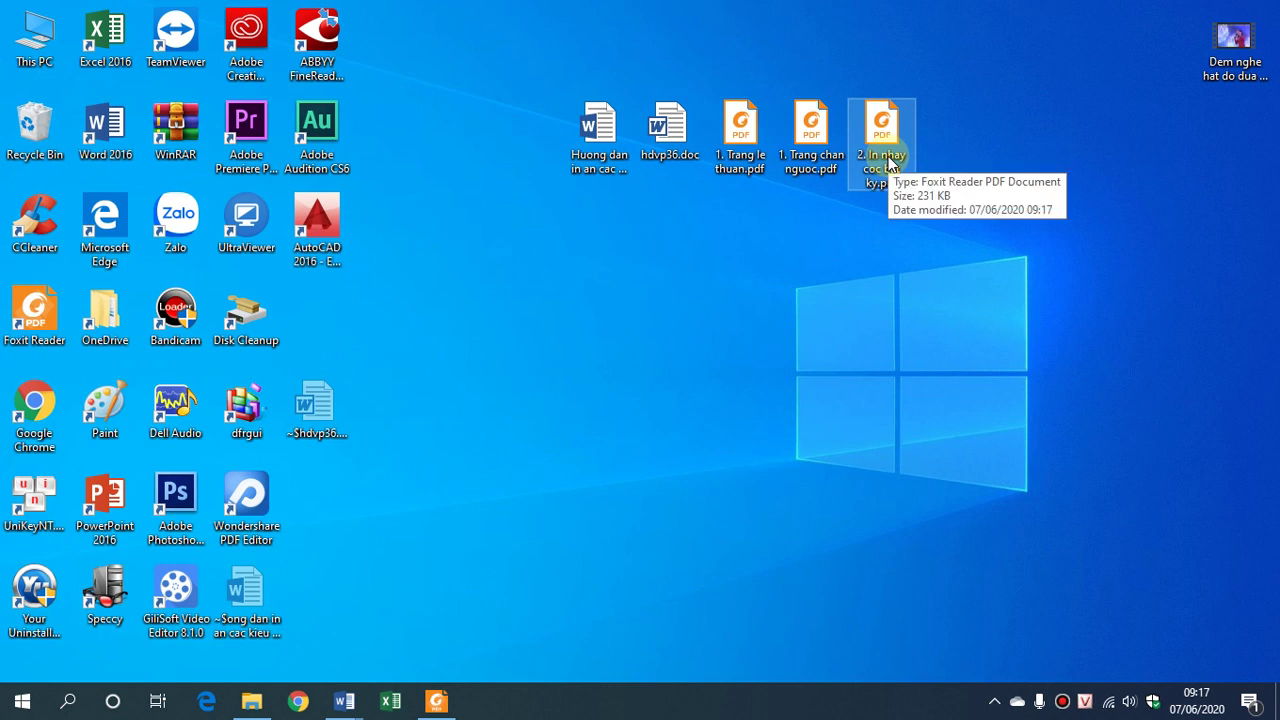
pyautogui.rightClick(890, 163)
pyautogui.click(899, 171)
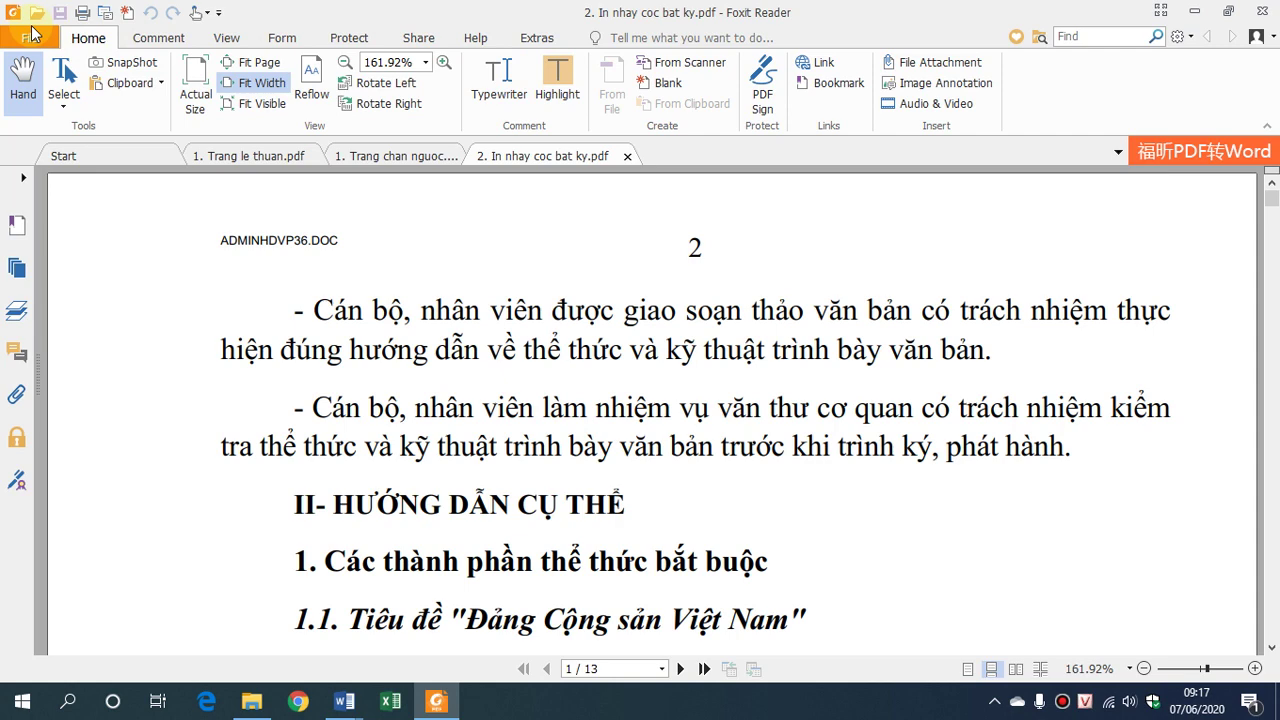
# Scroll through all 13 pages to confirm the numbering ends at page 23
pyautogui.keyDown('ctrl'); pyautogui.scroll(-4, 615, 340); pyautogui.keyUp('ctrl')
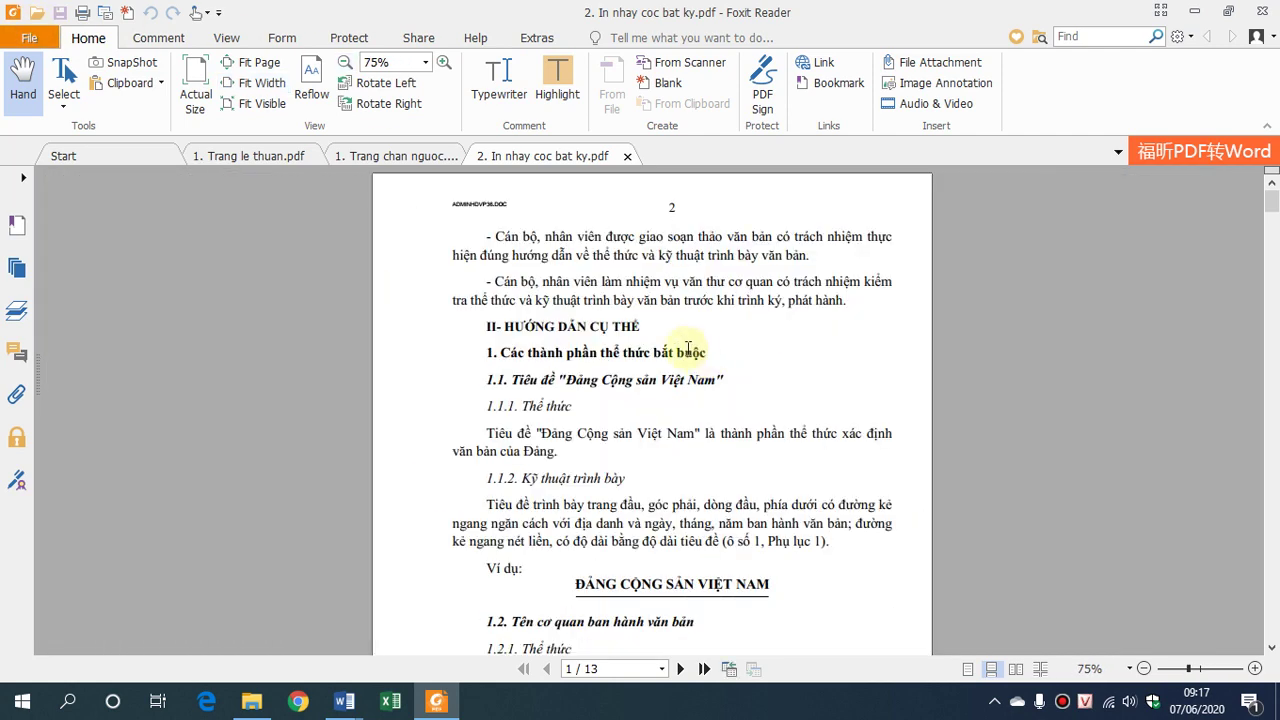
pyautogui.keyDown('ctrl'); pyautogui.scroll(1, 661, 352); pyautogui.keyUp('ctrl')
pyautogui.scroll(1, 660, 345)
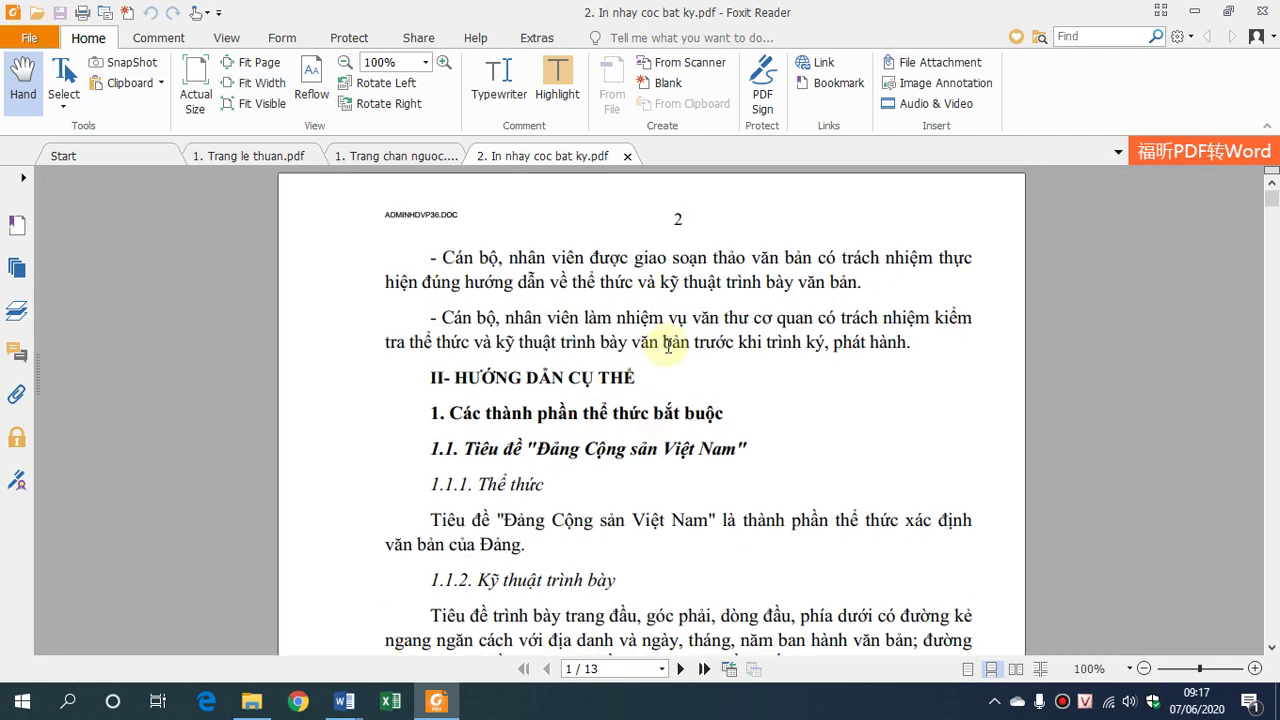
pyautogui.scroll(-6, 700, 400)
pyautogui.scroll(-5, 707, 458)
pyautogui.scroll(-5, 707, 458)
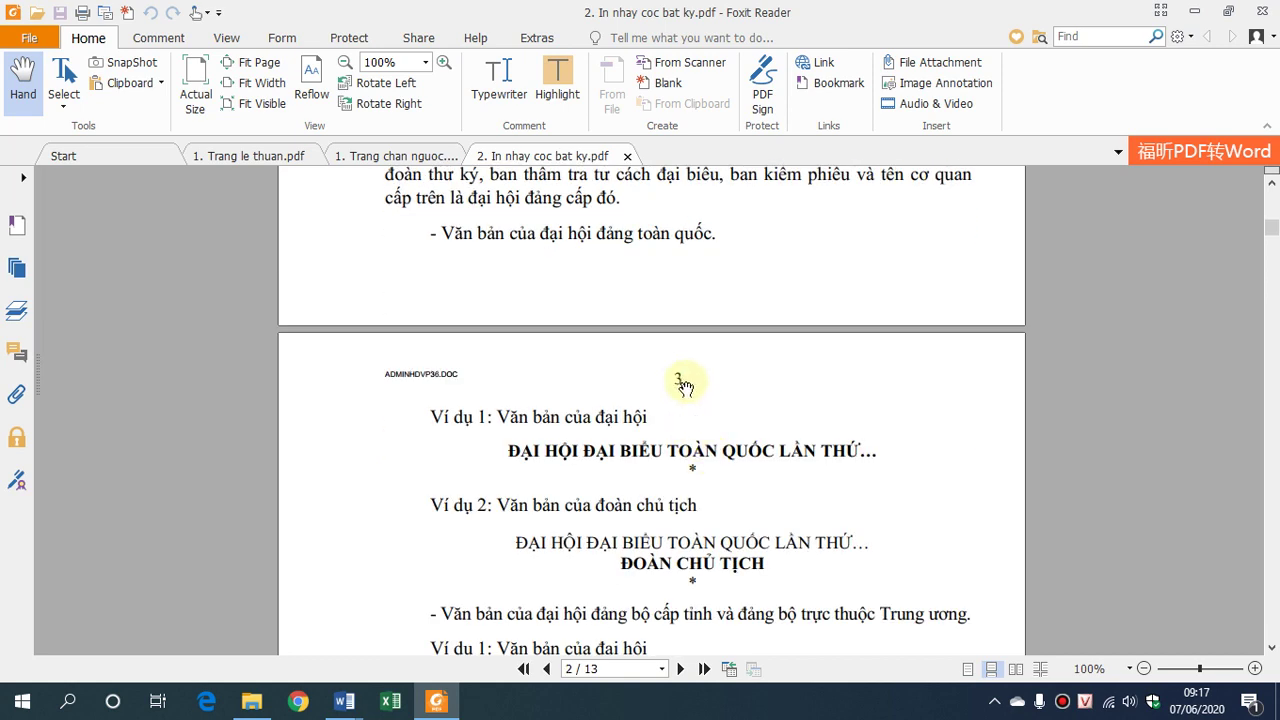
pyautogui.click(607, 666)
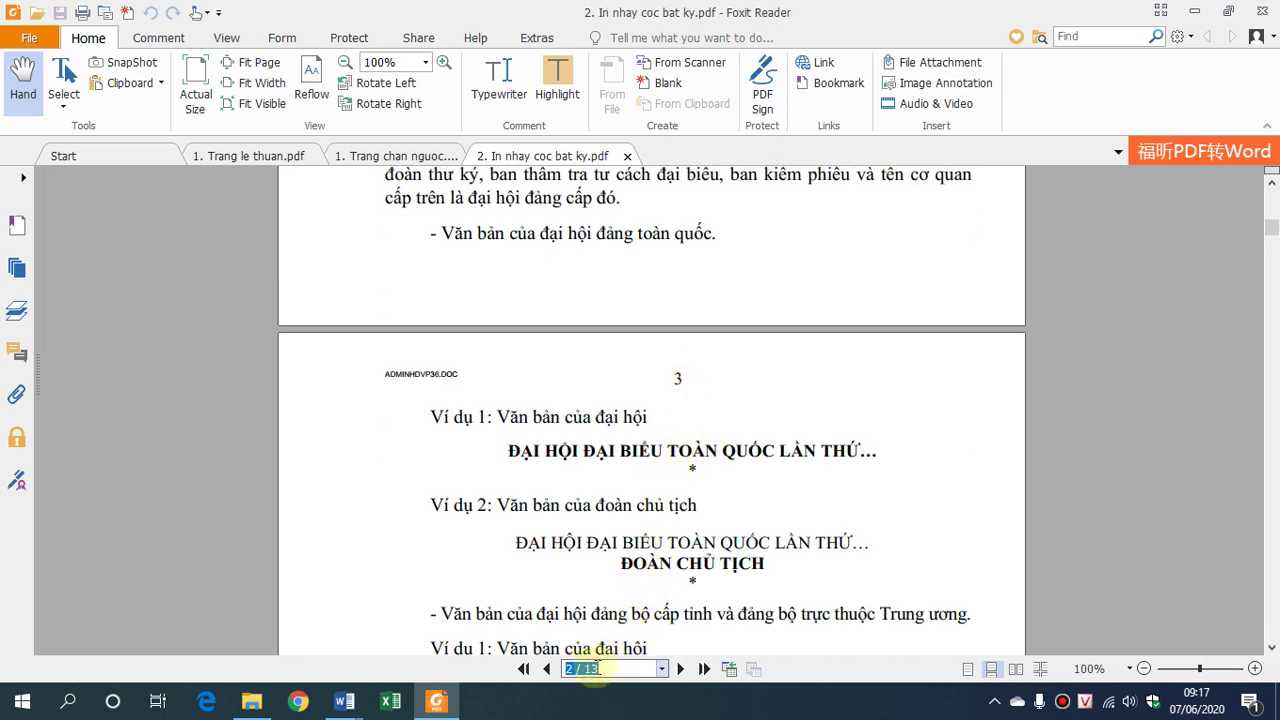
pyautogui.click(610, 668)
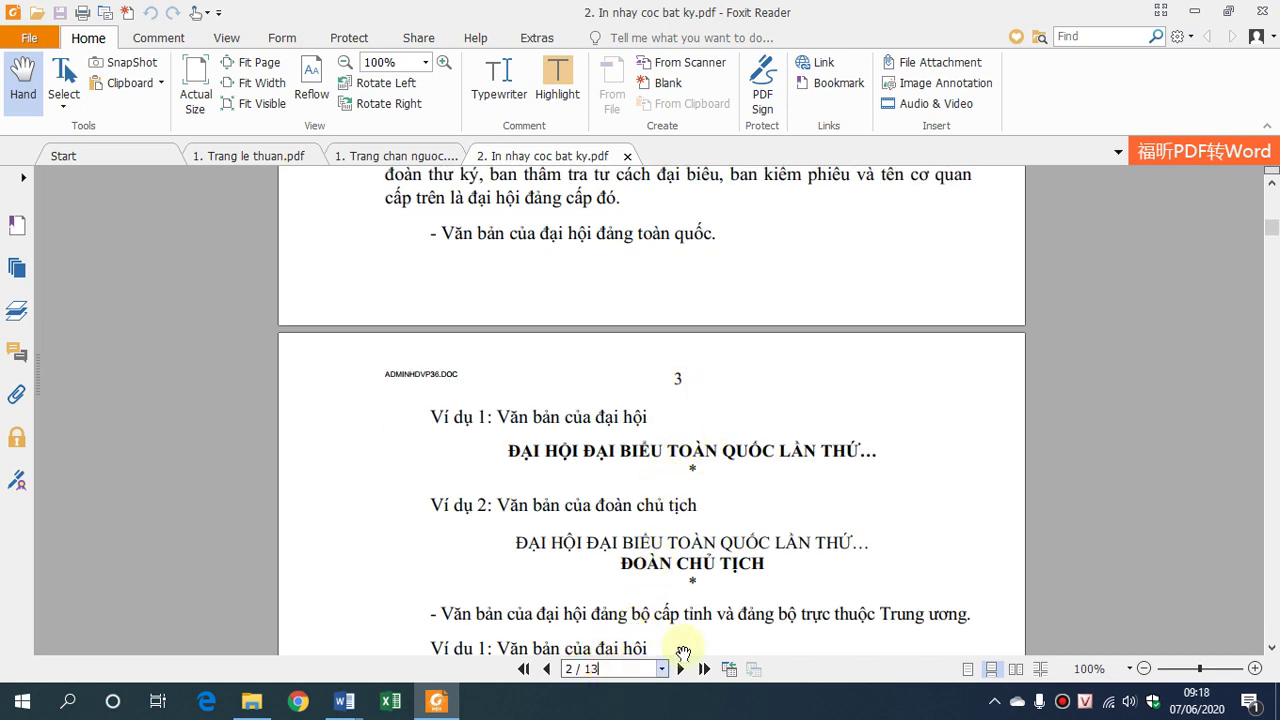
pyautogui.scroll(-10, 823, 487)
pyautogui.scroll(-10, 823, 487)
pyautogui.scroll(-5, 820, 480)
pyautogui.scroll(-10, 818, 475)
pyautogui.scroll(-10, 815, 468)
pyautogui.scroll(-9, 1050, 462)
pyautogui.scroll(-14, 1100, 420)
pyautogui.scroll(-2, 1217, 349)
pyautogui.scroll(-7, 996, 459)
pyautogui.scroll(-18, 870, 475)
pyautogui.scroll(-9, 740, 495)
pyautogui.scroll(-14, 737, 497)
pyautogui.scroll(-7, 740, 494)
pyautogui.scroll(-2, 741, 492)
pyautogui.scroll(-8, 741, 493)
pyautogui.scroll(-8, 741, 494)
pyautogui.scroll(-8, 740, 495)
pyautogui.scroll(-8, 741, 496)
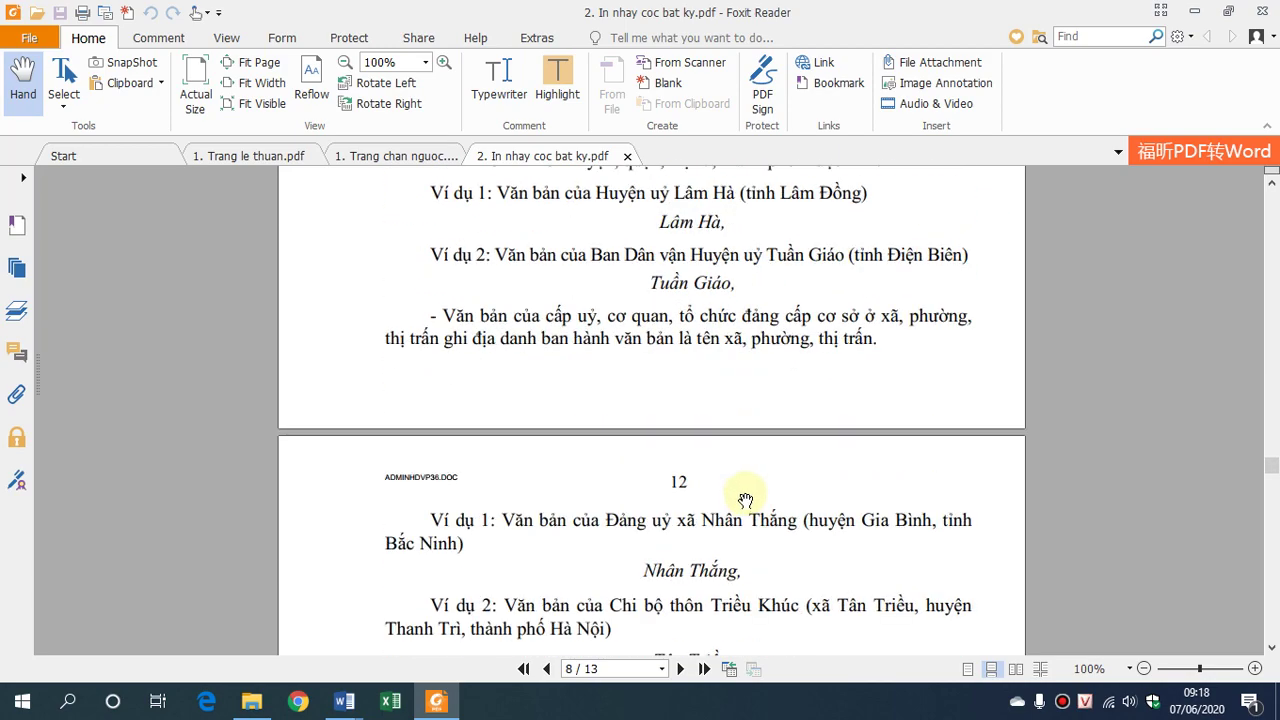
pyautogui.scroll(-8, 742, 494)
pyautogui.scroll(-8, 742, 494)
pyautogui.scroll(-8, 745, 498)
pyautogui.scroll(-8, 747, 501)
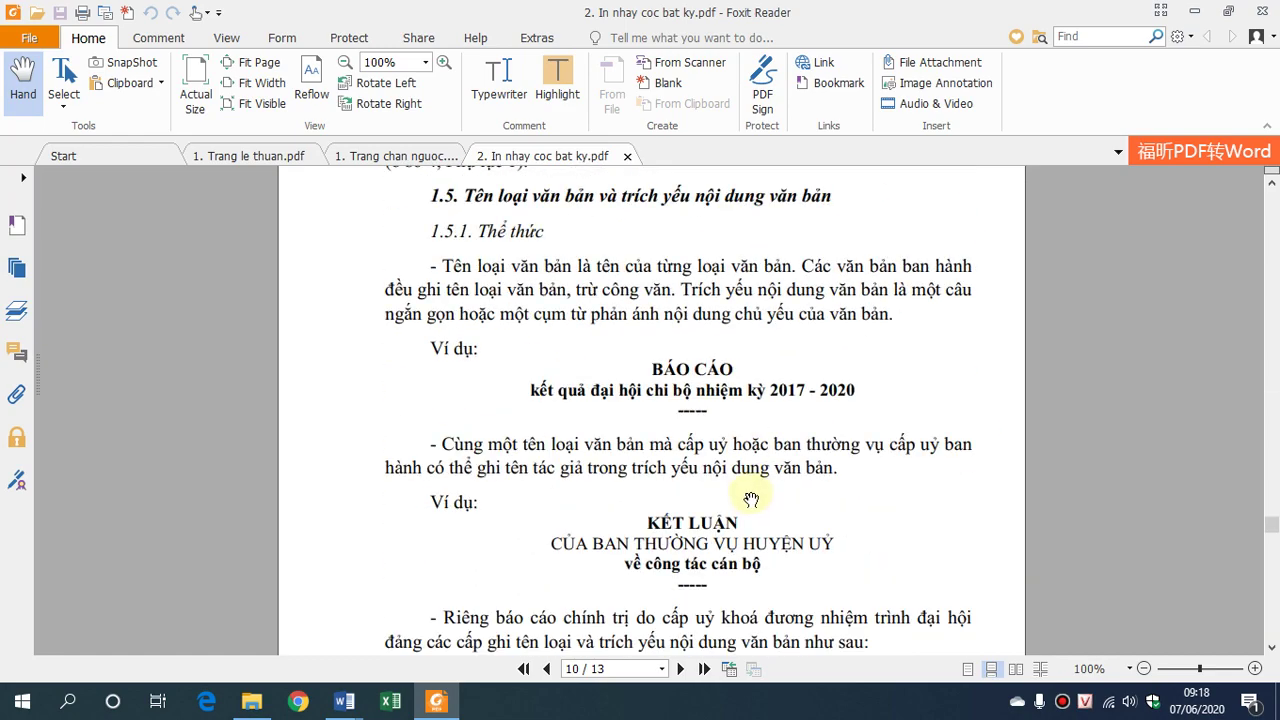
pyautogui.scroll(-8, 748, 502)
pyautogui.scroll(-5, 750, 504)
pyautogui.scroll(-8, 751, 505)
pyautogui.scroll(-8, 751, 505)
pyautogui.scroll(-8, 749, 491)
pyautogui.scroll(-8, 757, 491)
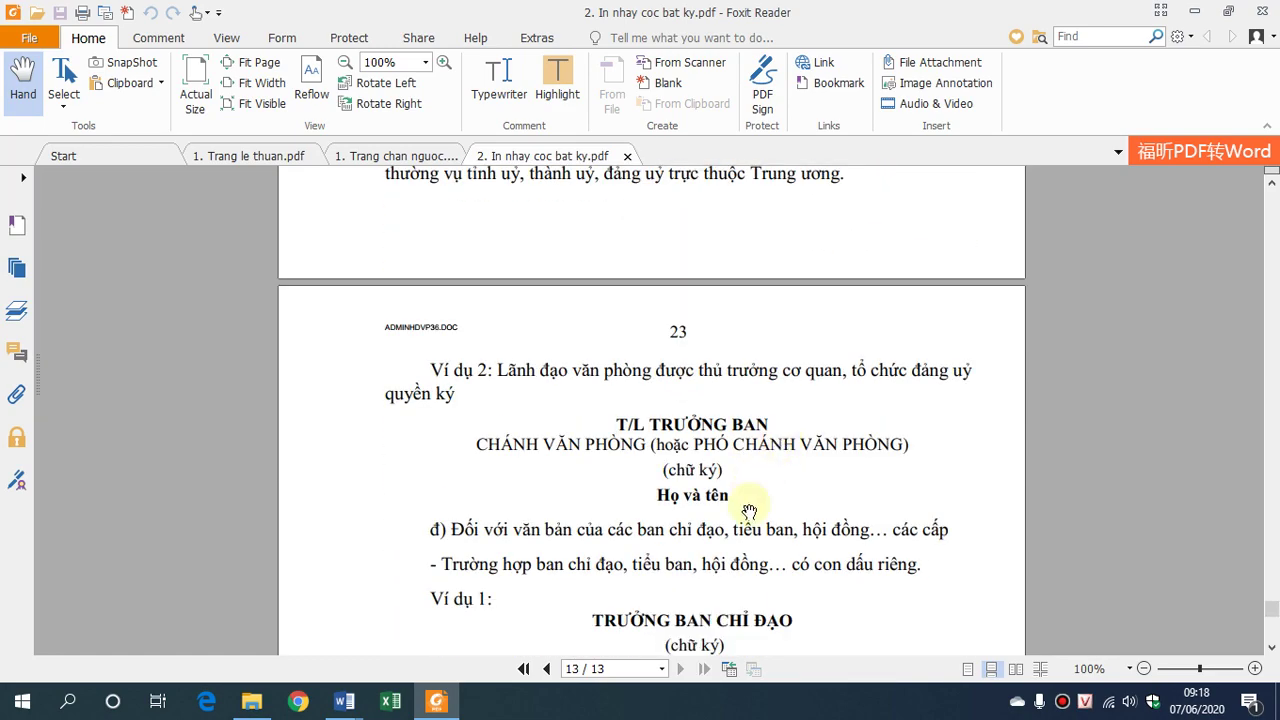
pyautogui.click(357, 708)
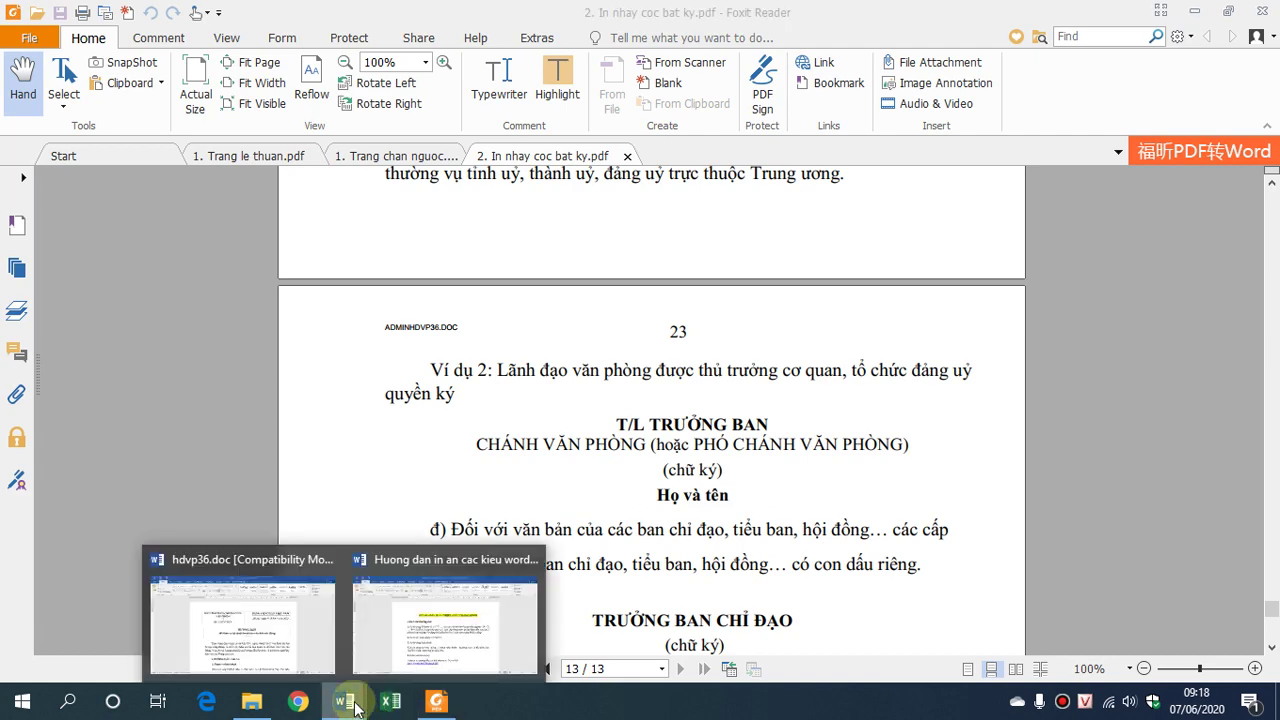
# Switch to hdvp36.doc and set printing to novaPDF with Print Current Page
pyautogui.click(424, 635)
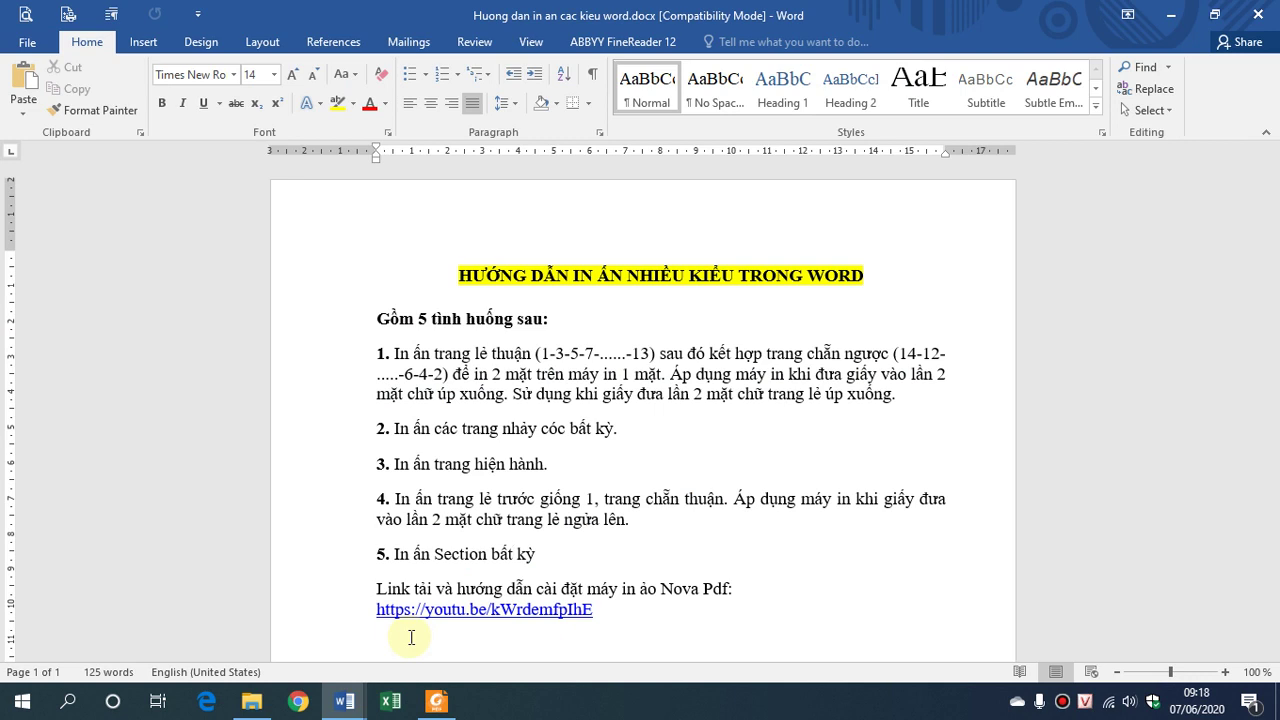
pyautogui.click(345, 702)
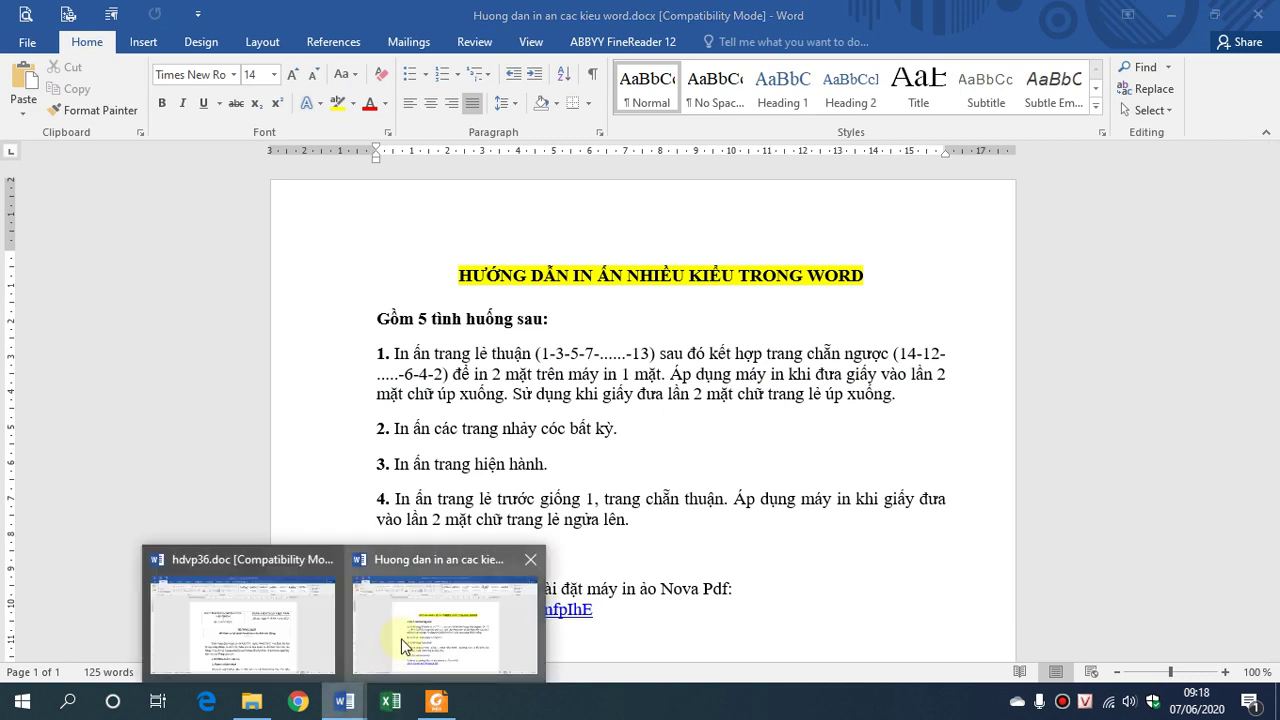
pyautogui.click(244, 615)
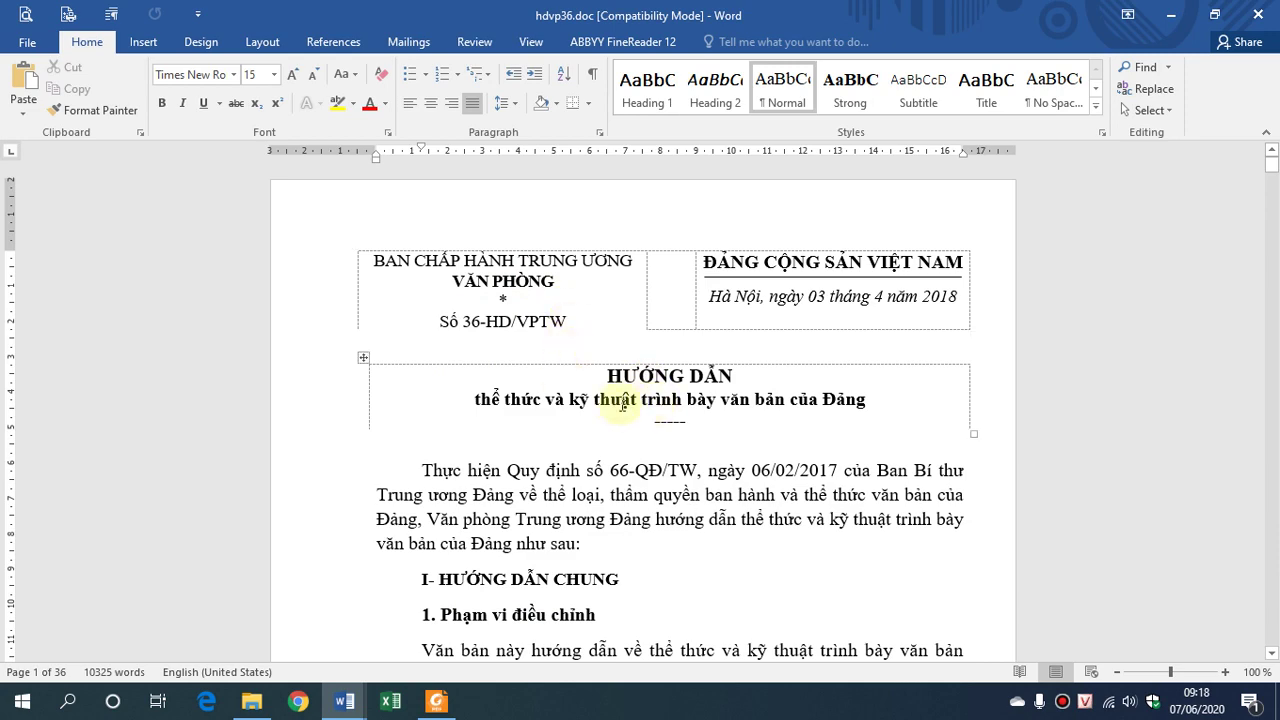
pyautogui.hotkey('ctrl', 'p')
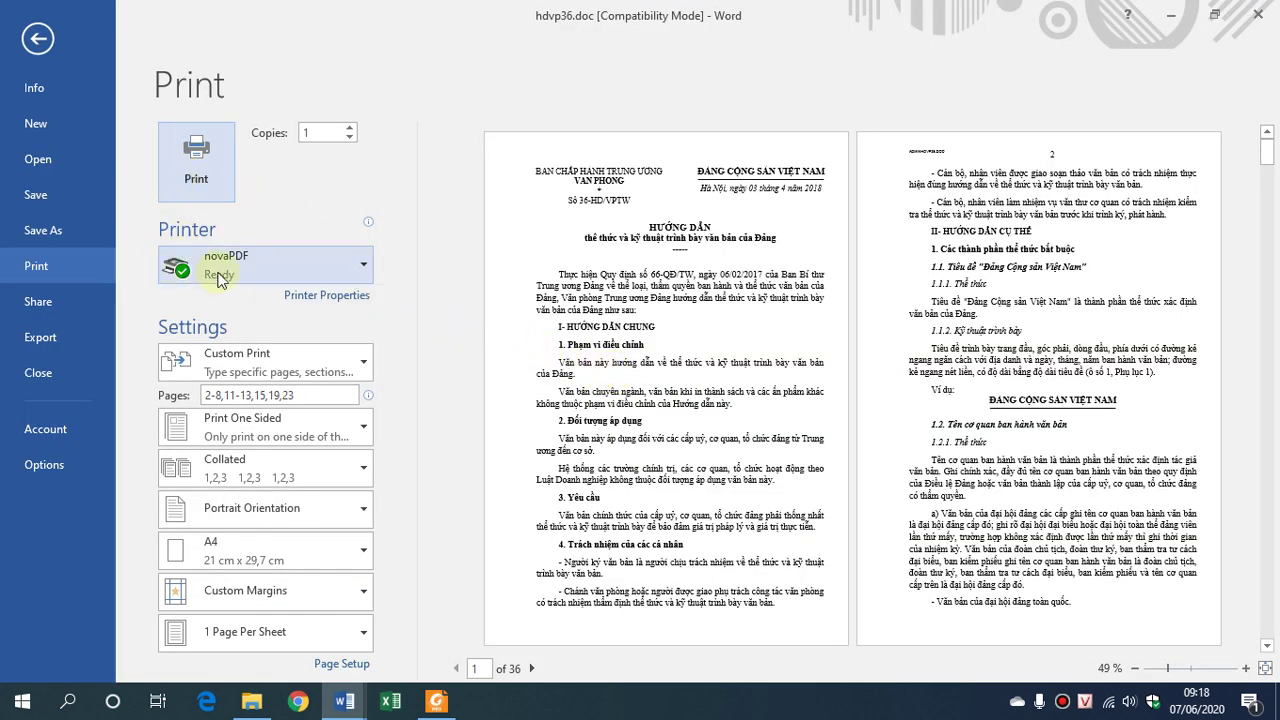
pyautogui.click(268, 264)
pyautogui.click(243, 424)
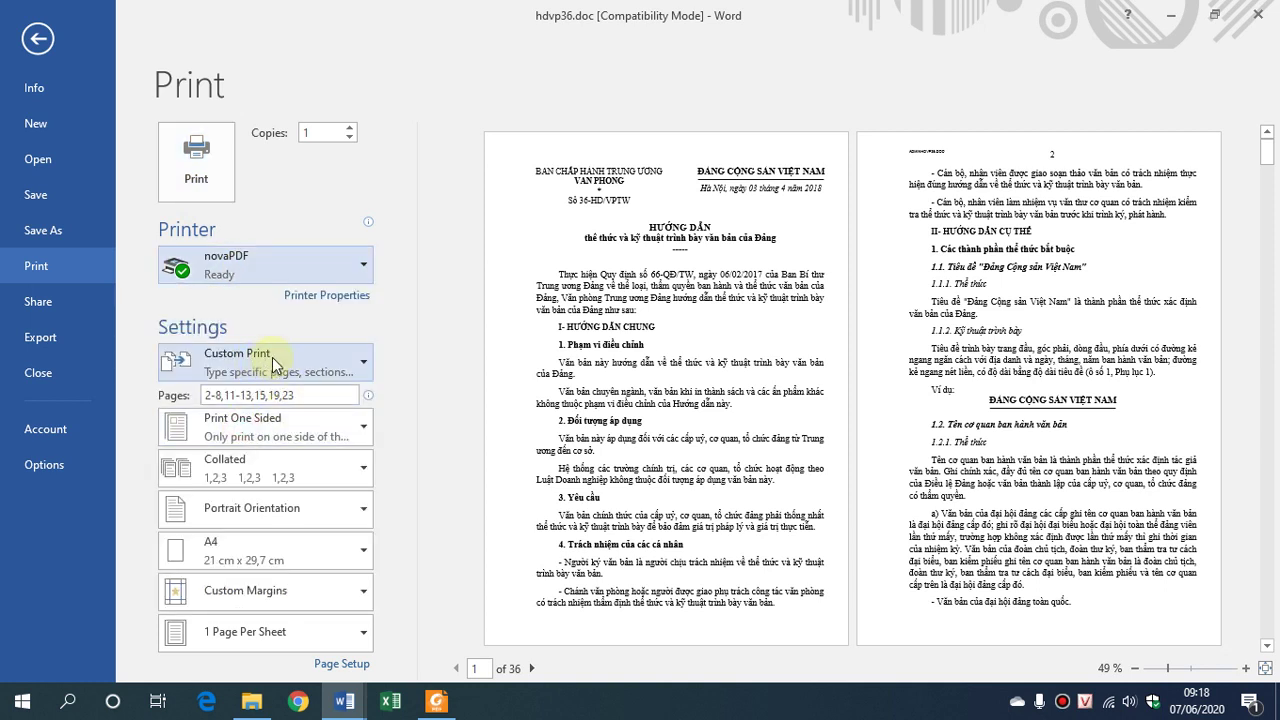
pyautogui.click(320, 371)
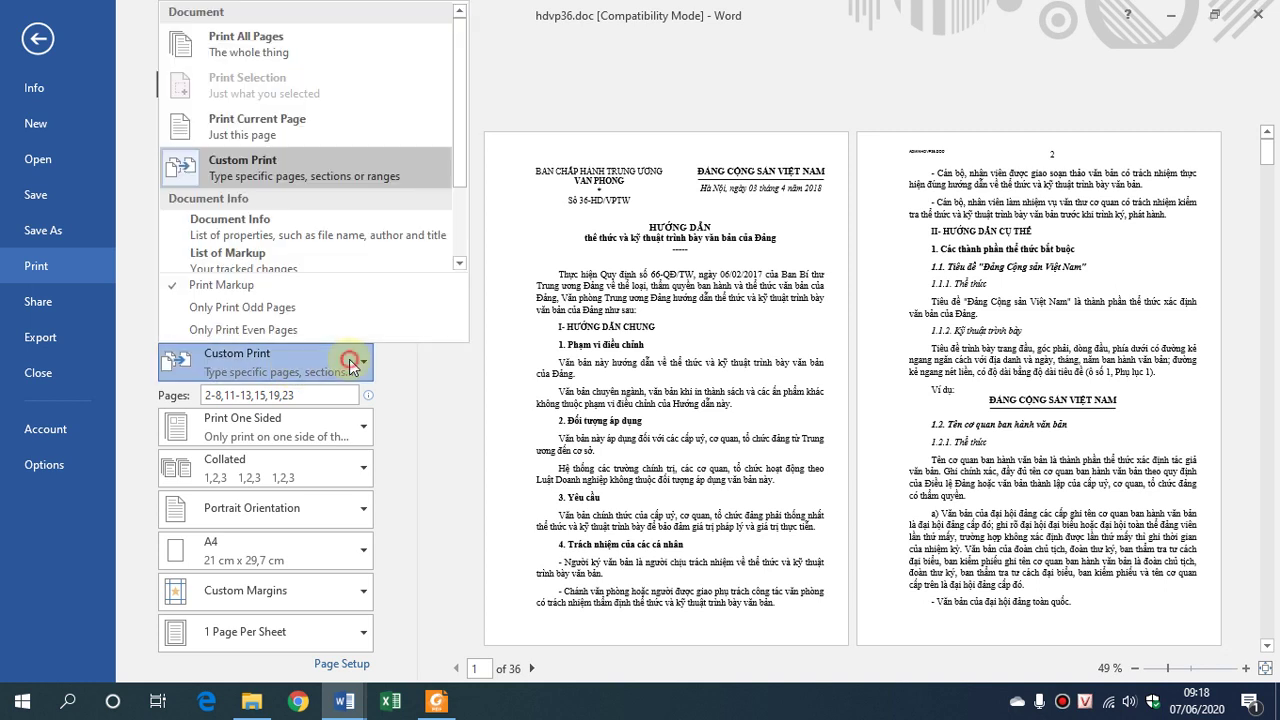
pyautogui.click(268, 133)
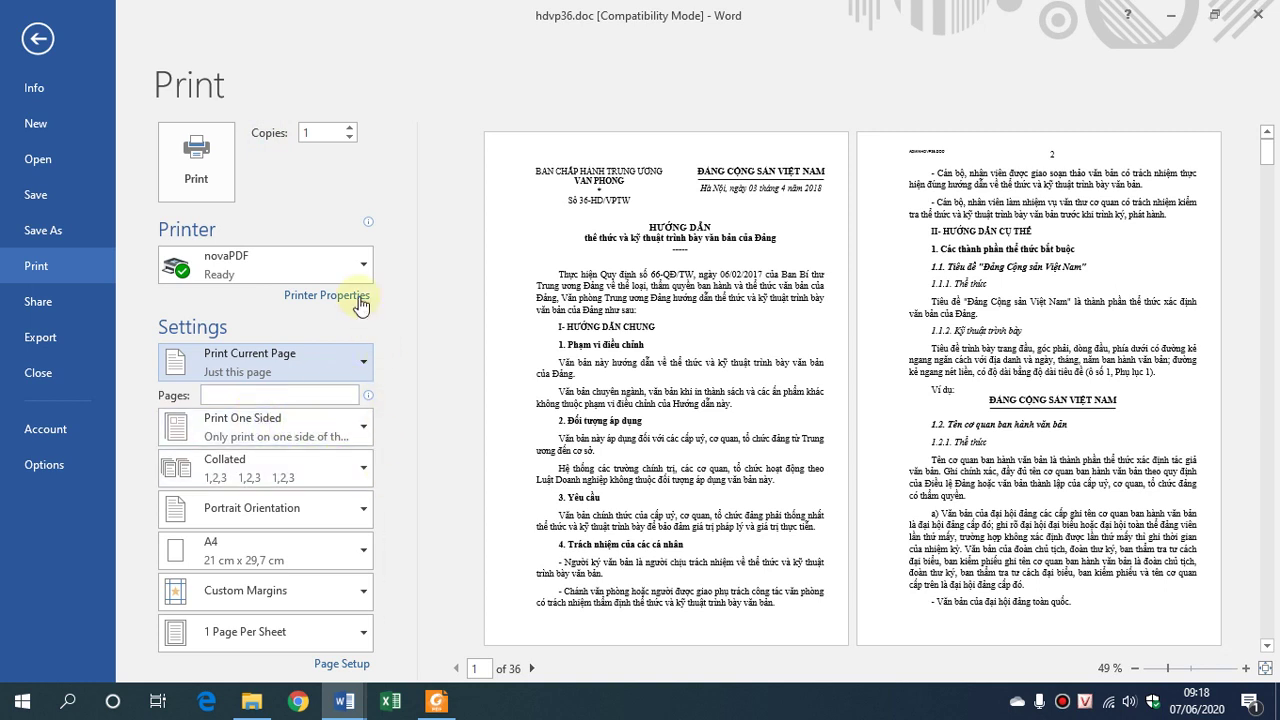
pyautogui.click(199, 178)
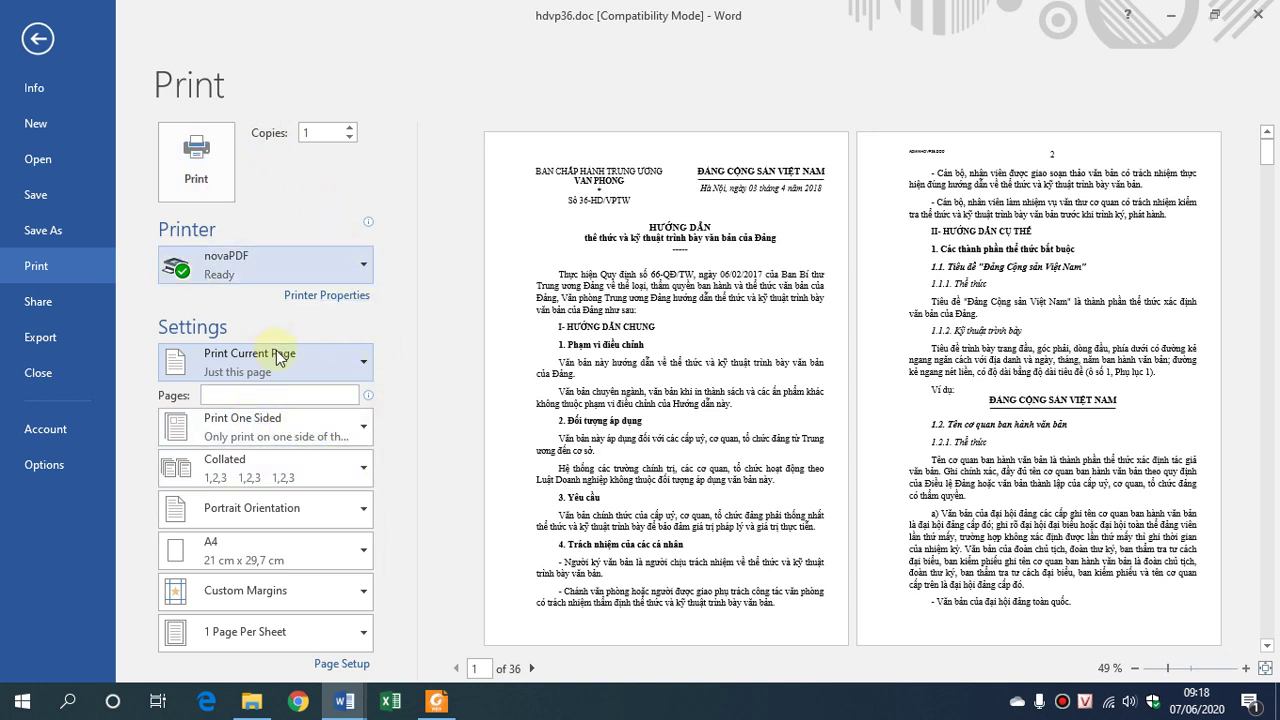
# Make page 1 the current page and reopen the print settings with Ctrl+P
pyautogui.click(35, 40)
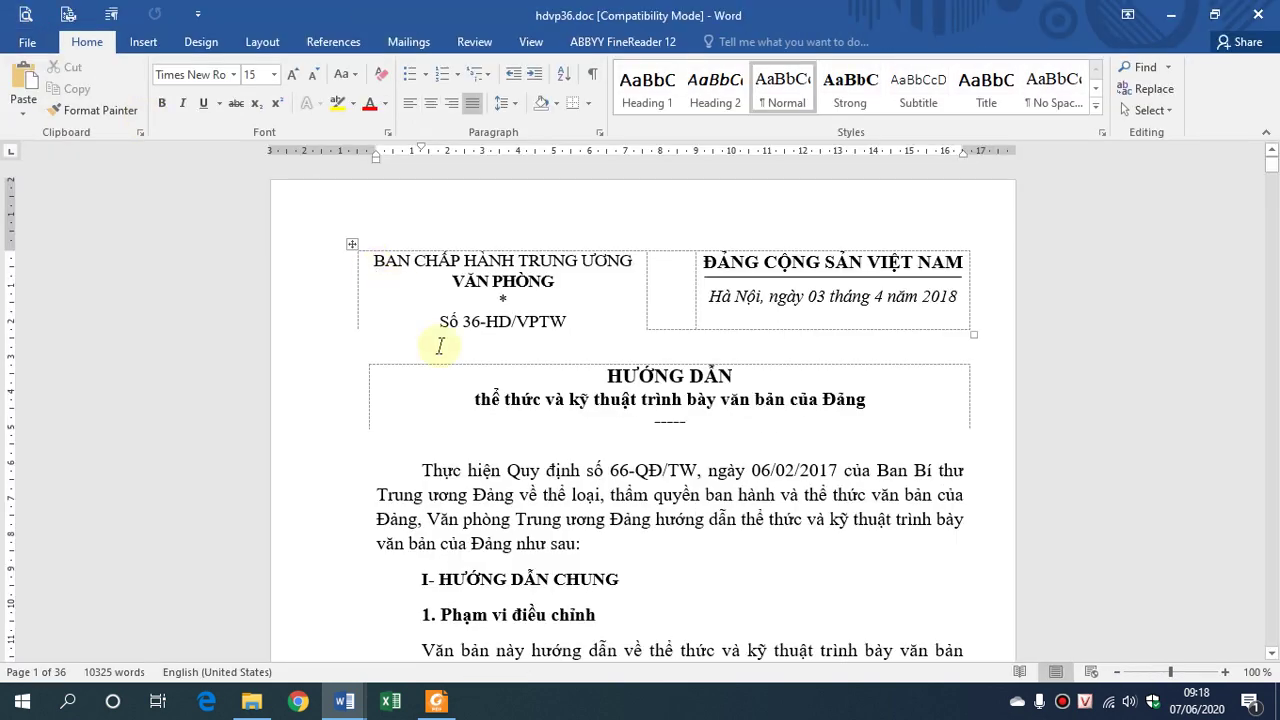
pyautogui.click(648, 495)
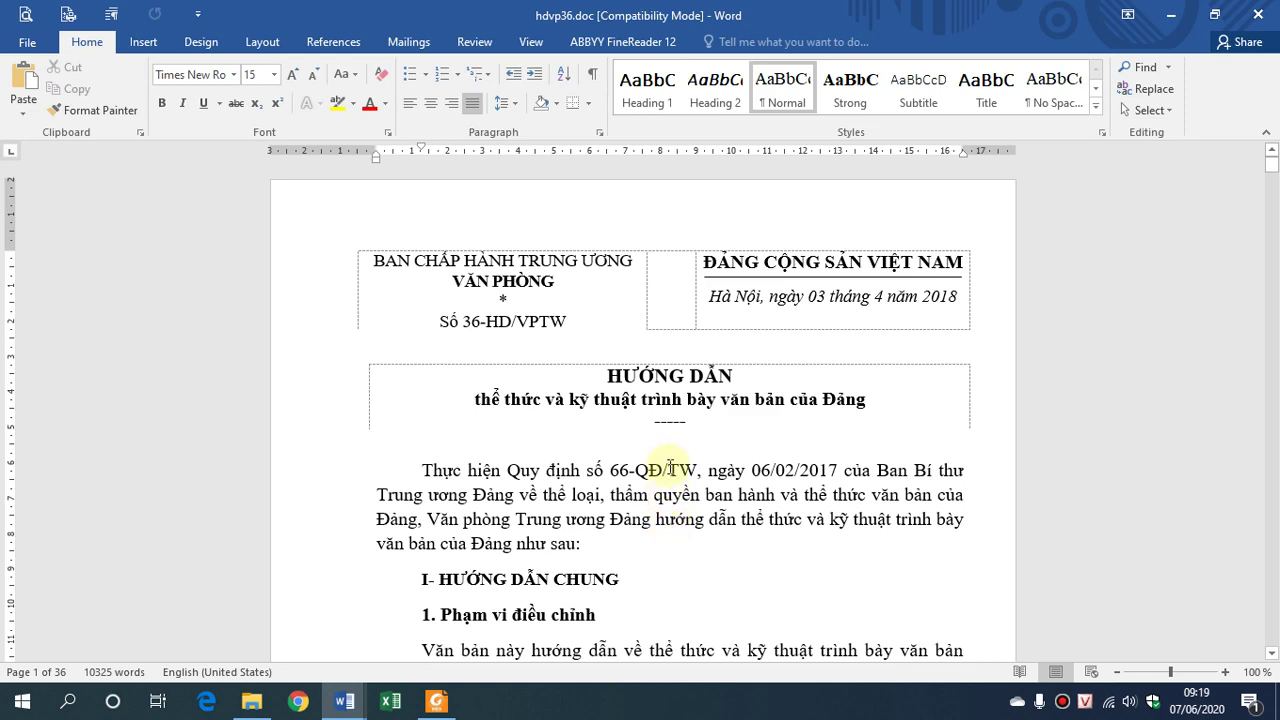
pyautogui.hotkey('ctrl', 'p')
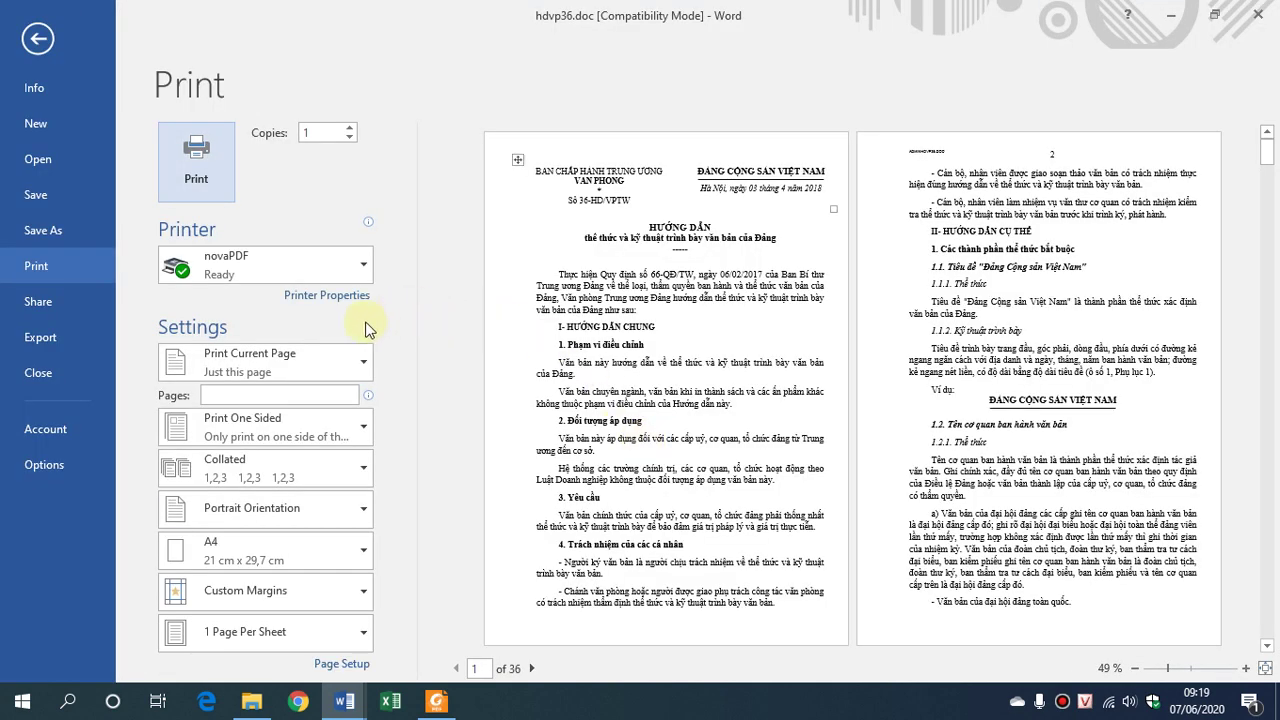
# Print the current page to novaPDF
pyautogui.click(295, 263)
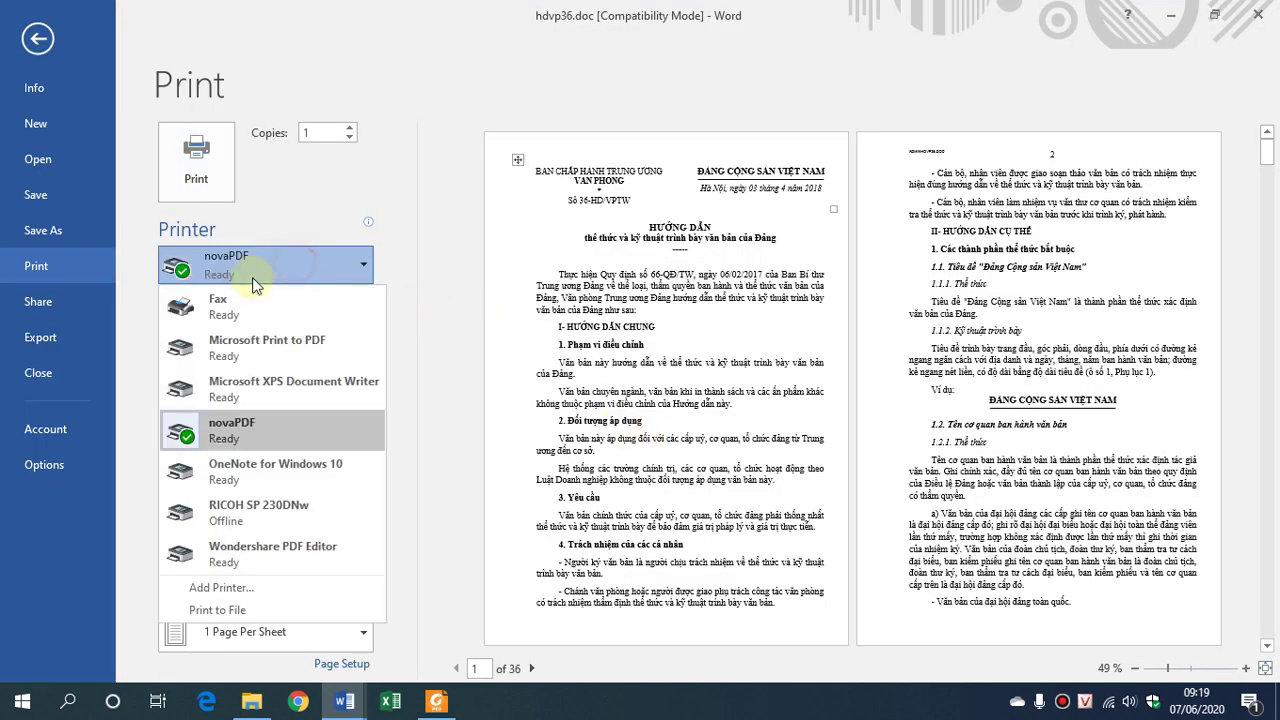
pyautogui.click(236, 430)
pyautogui.click(300, 362)
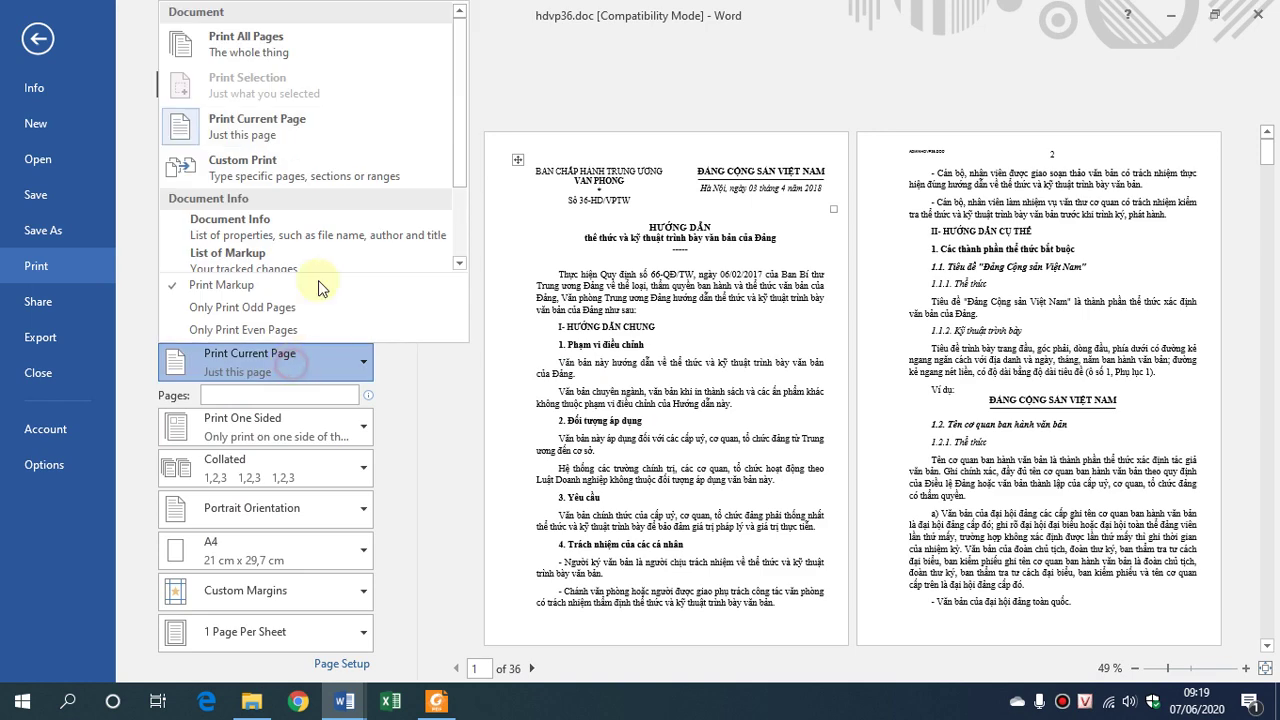
pyautogui.click(300, 136)
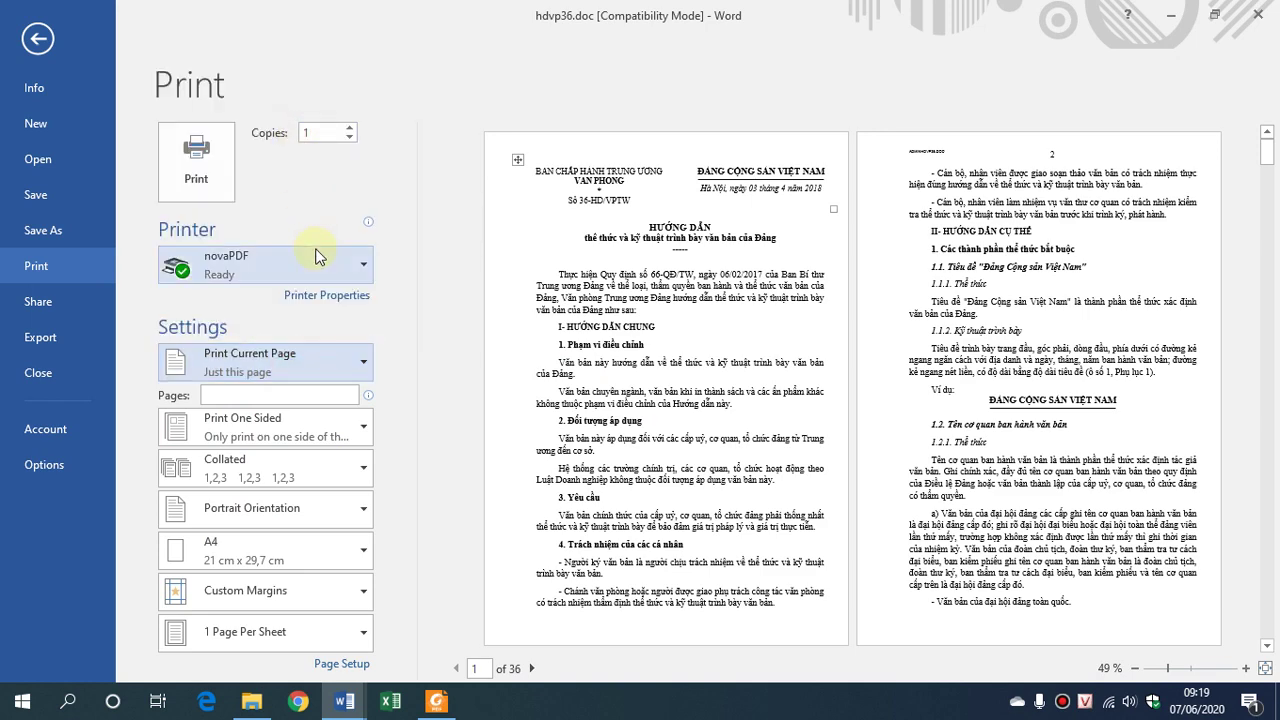
pyautogui.click(209, 179)
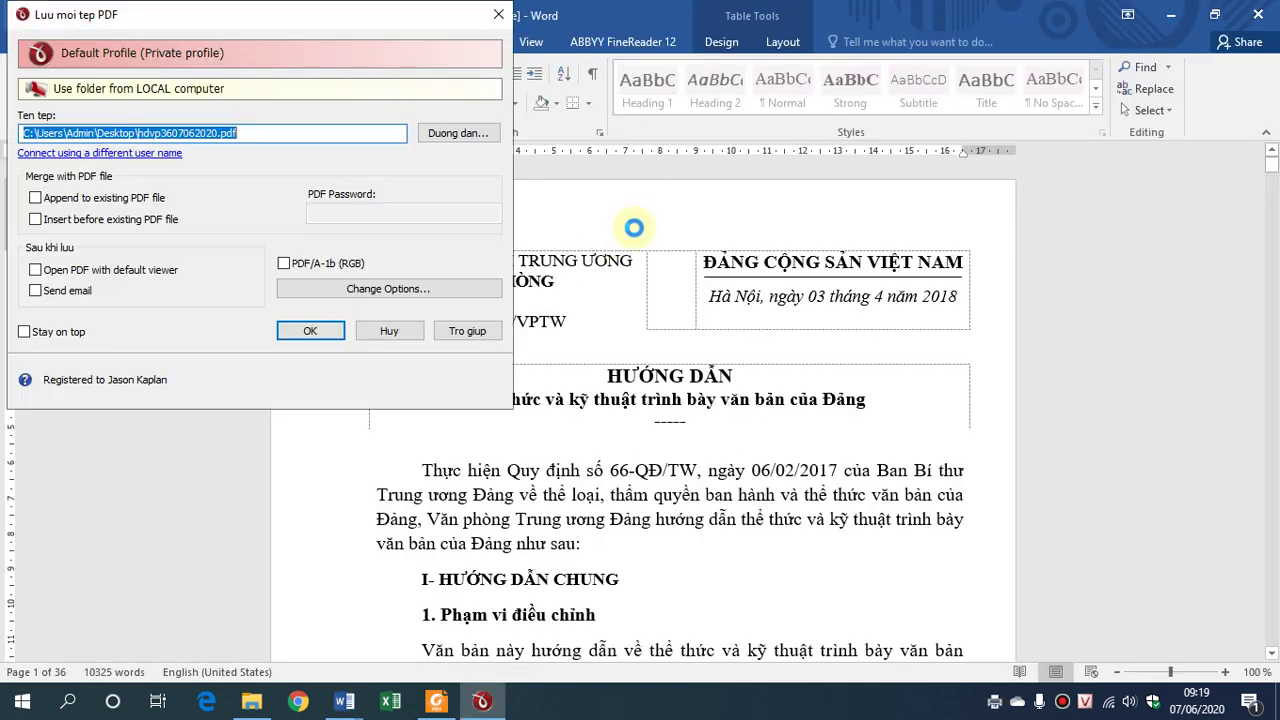
# Save the PDF to the Desktop as 3. In trang hien hanh.pdf
pyautogui.click(457, 136)
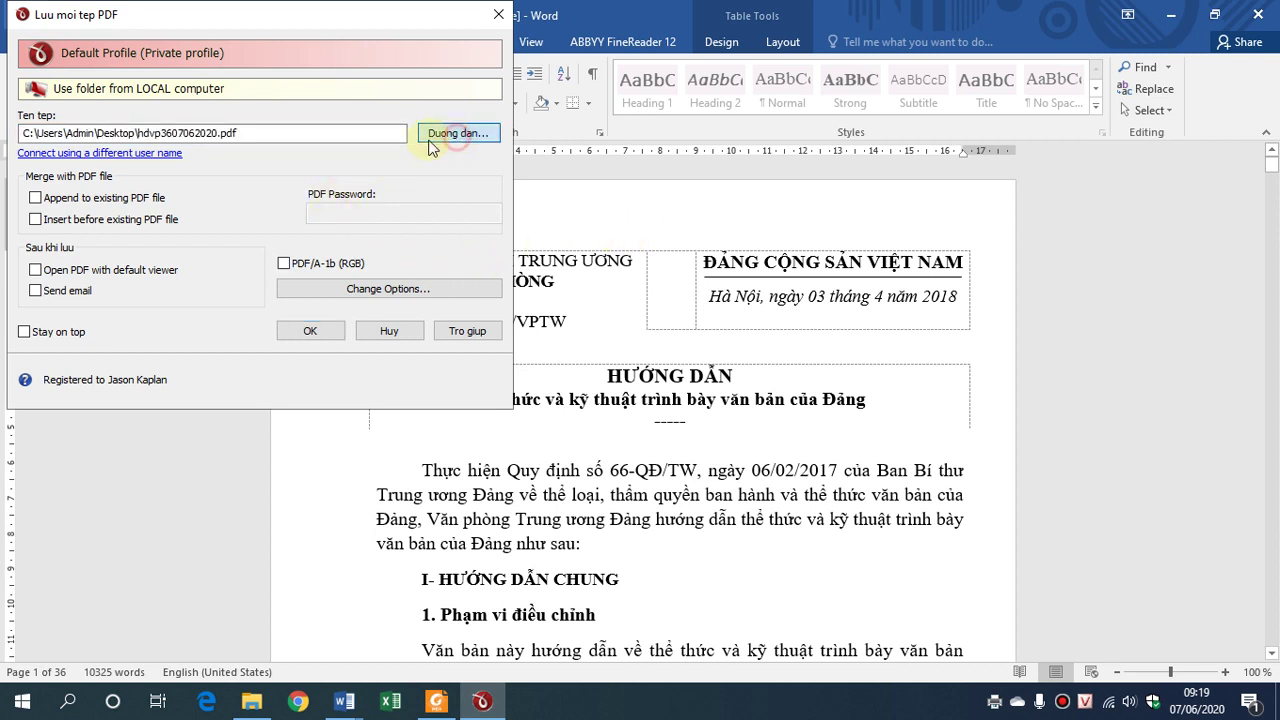
pyautogui.moveTo(157, 250); pyautogui.dragTo(160, 148)
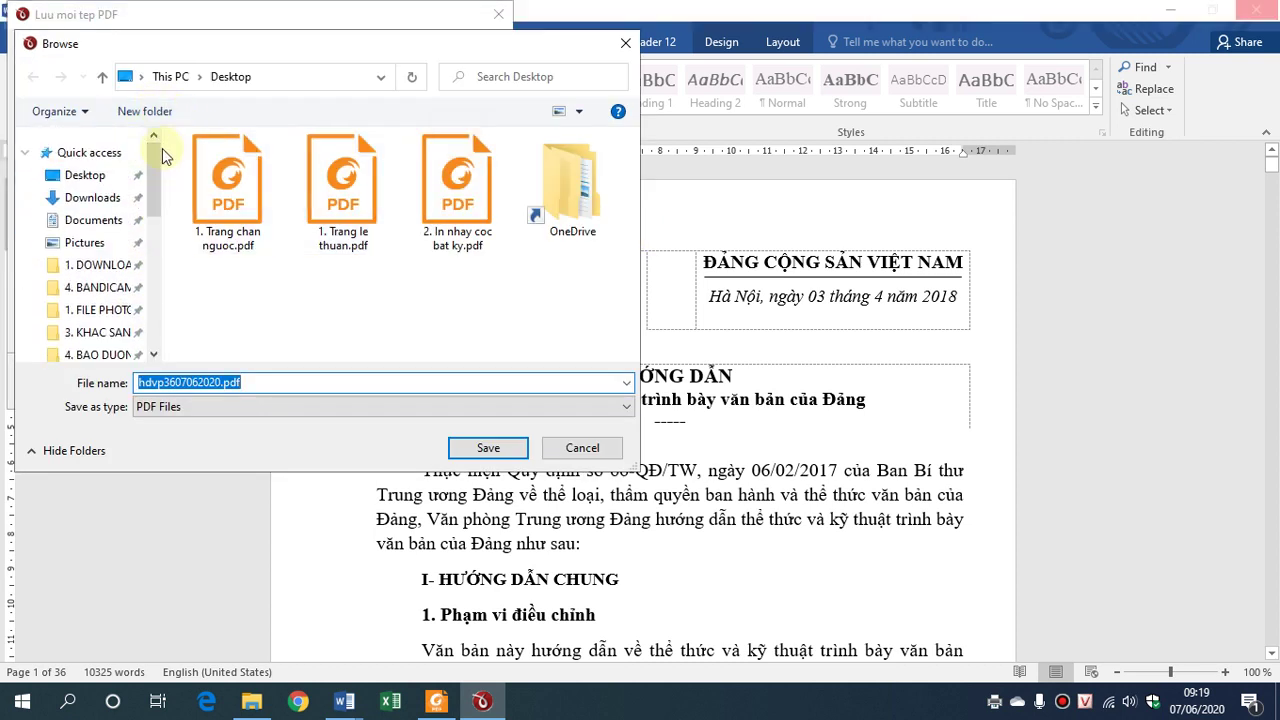
pyautogui.click(94, 173)
pyautogui.click(205, 384)
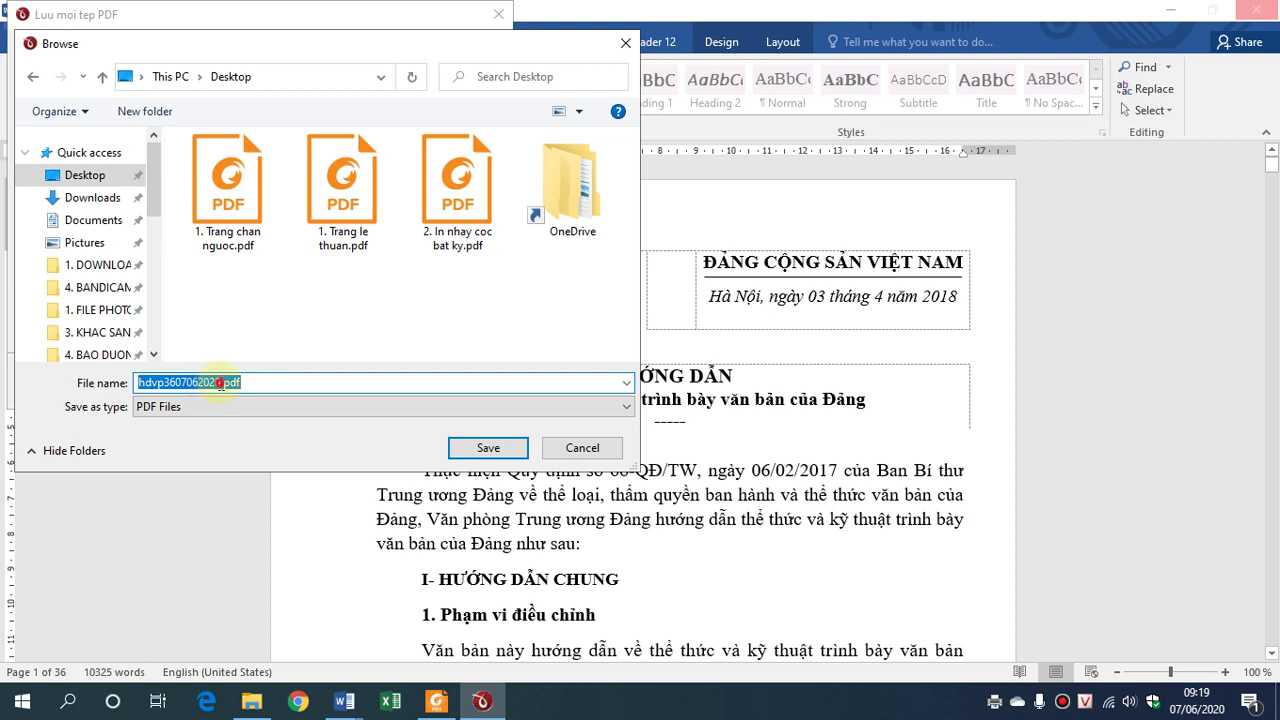
pyautogui.doubleClick(219, 383)
pyautogui.write('3. In tr')
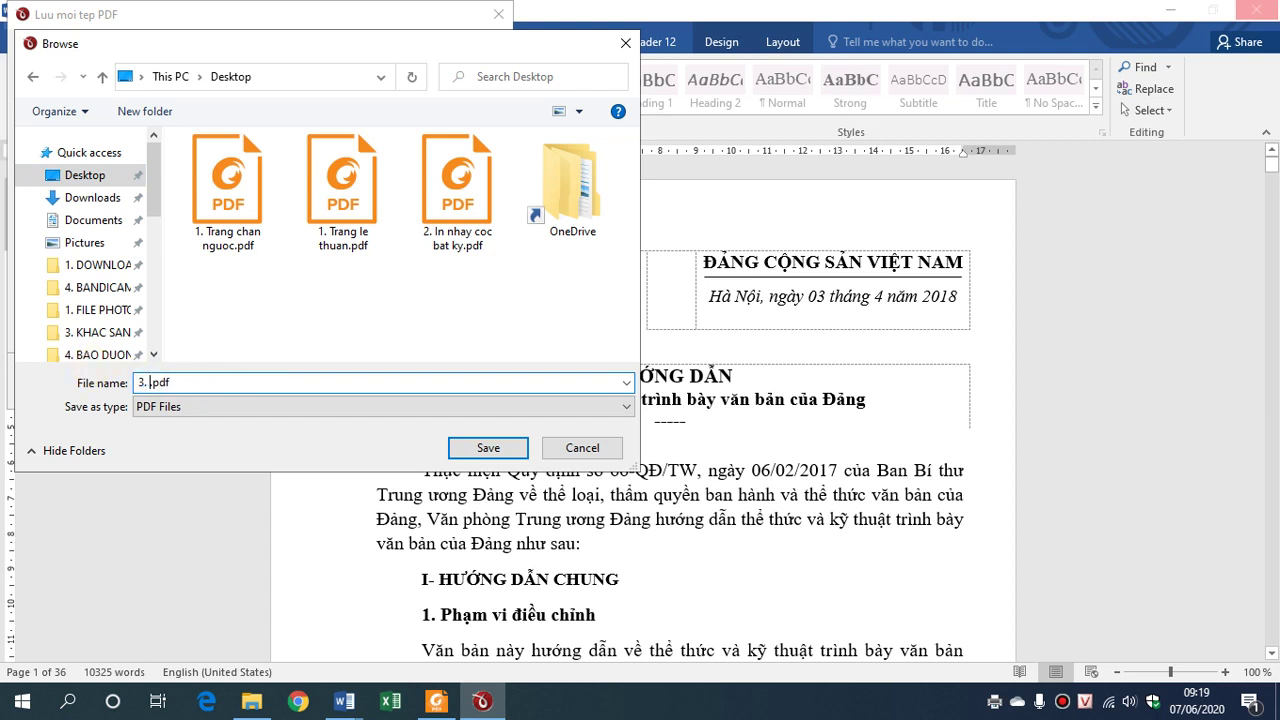
pyautogui.write('ang hien hanh')
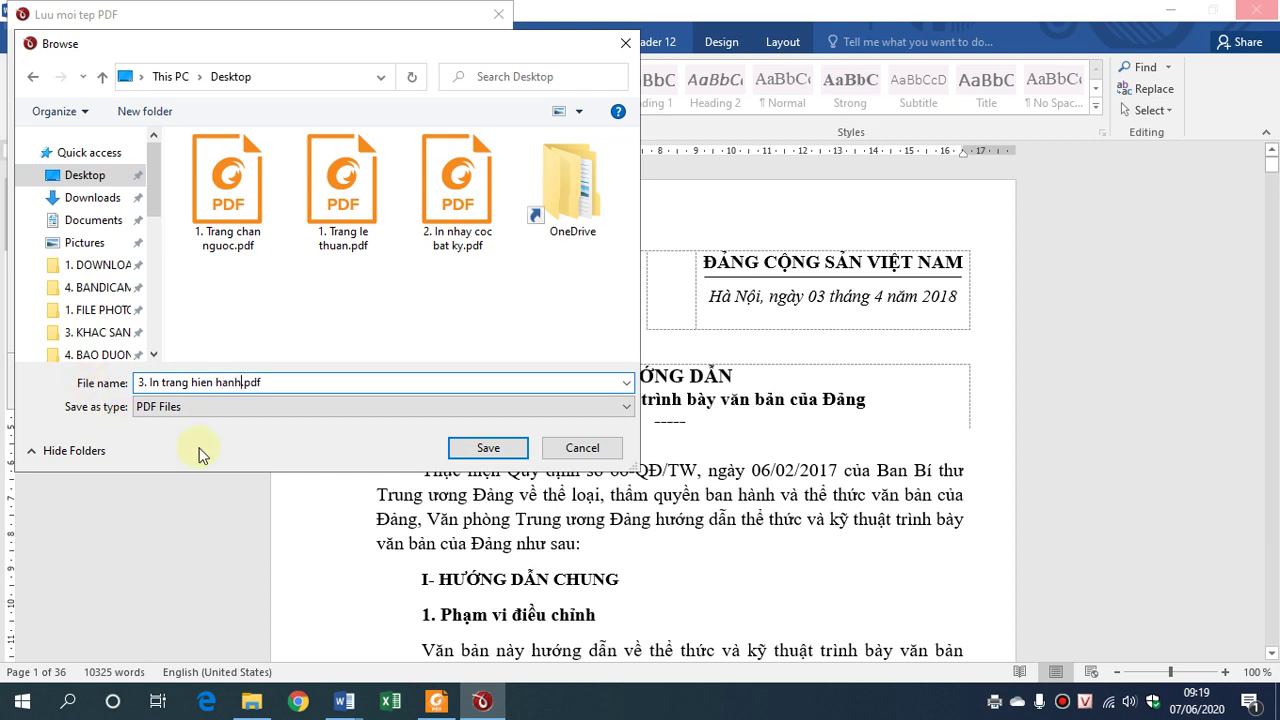
pyautogui.click(470, 448)
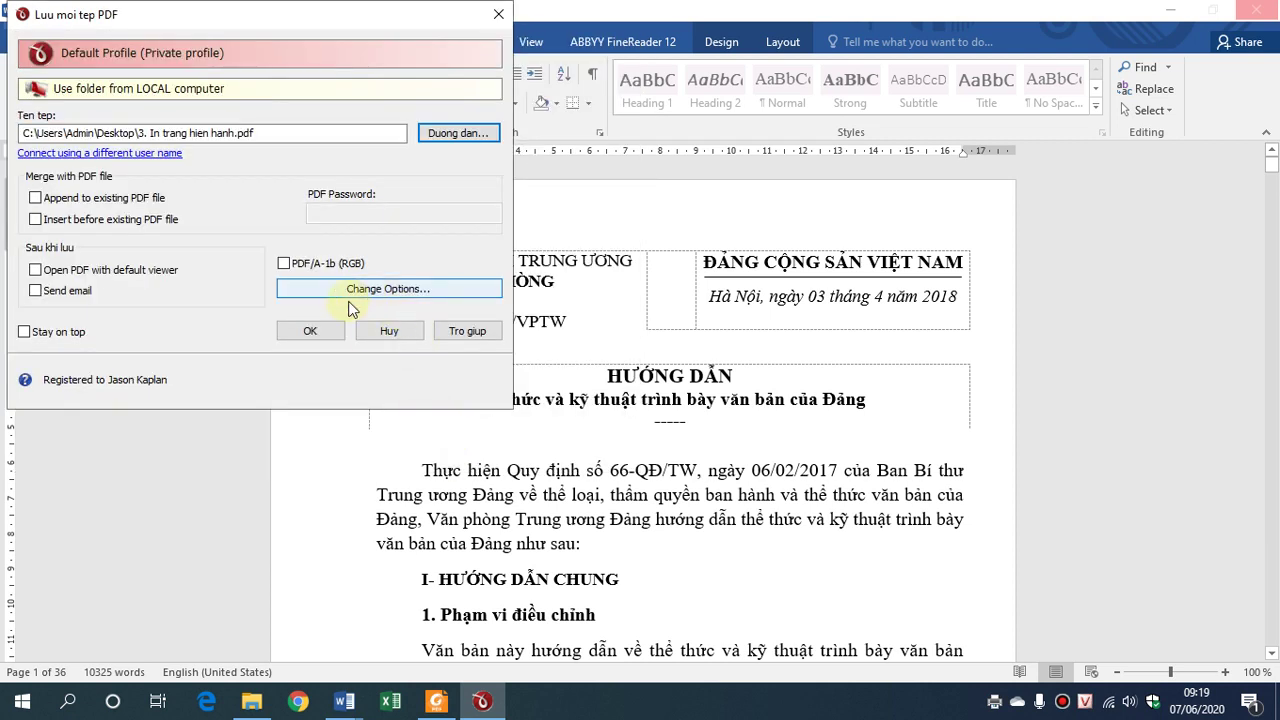
pyautogui.click(329, 331)
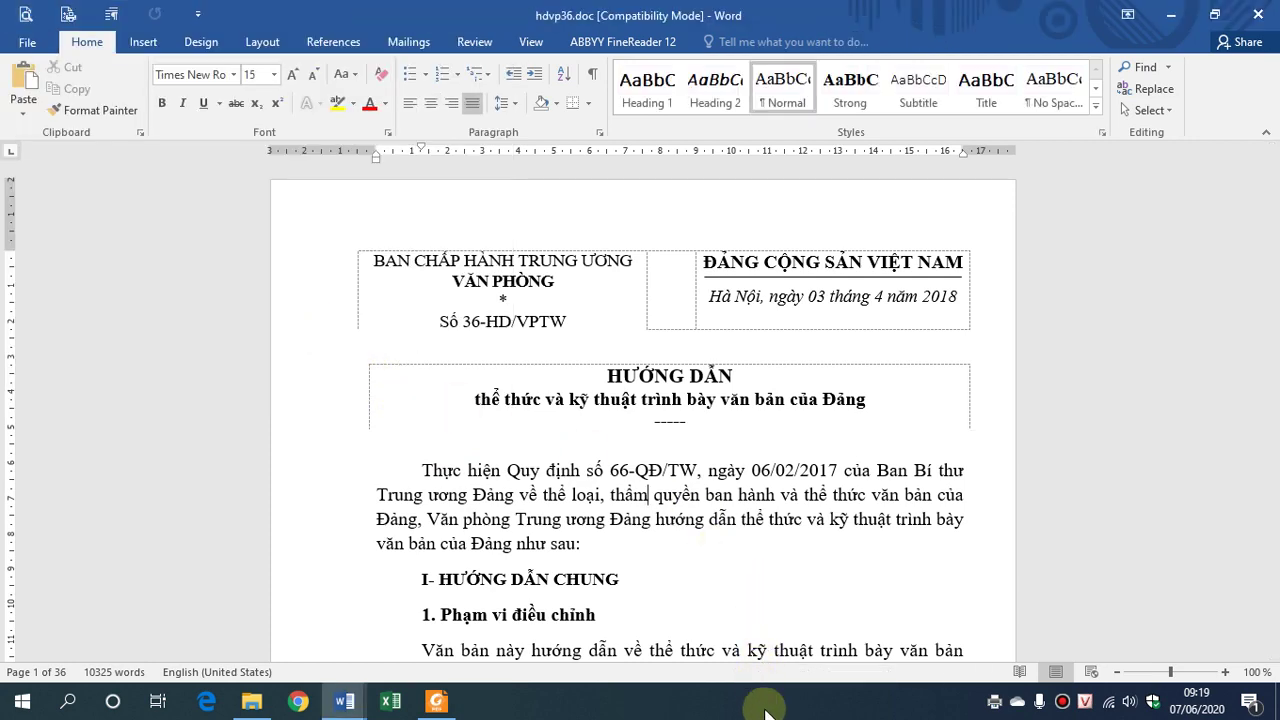
# Open 3. In trang hien hanh.pdf from the desktop in Foxit Reader
pyautogui.rightClick(760, 706)
pyautogui.click(860, 580)
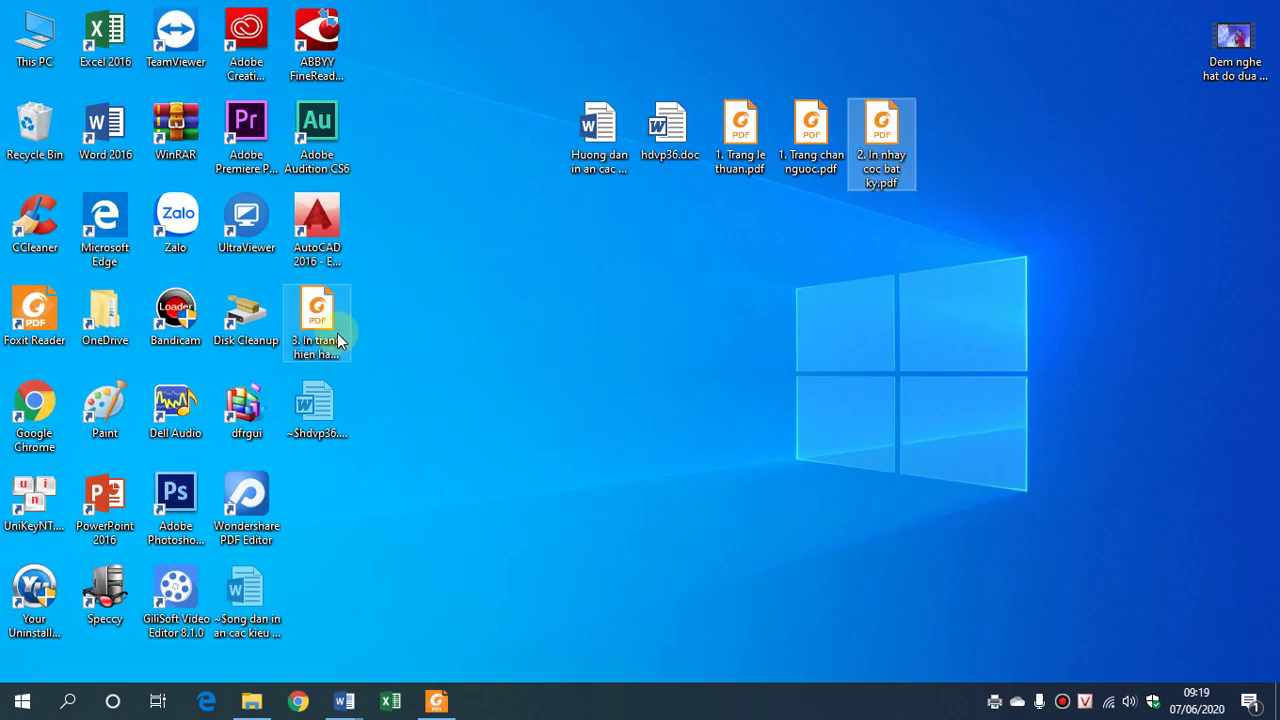
pyautogui.moveTo(340, 342); pyautogui.dragTo(975, 162)
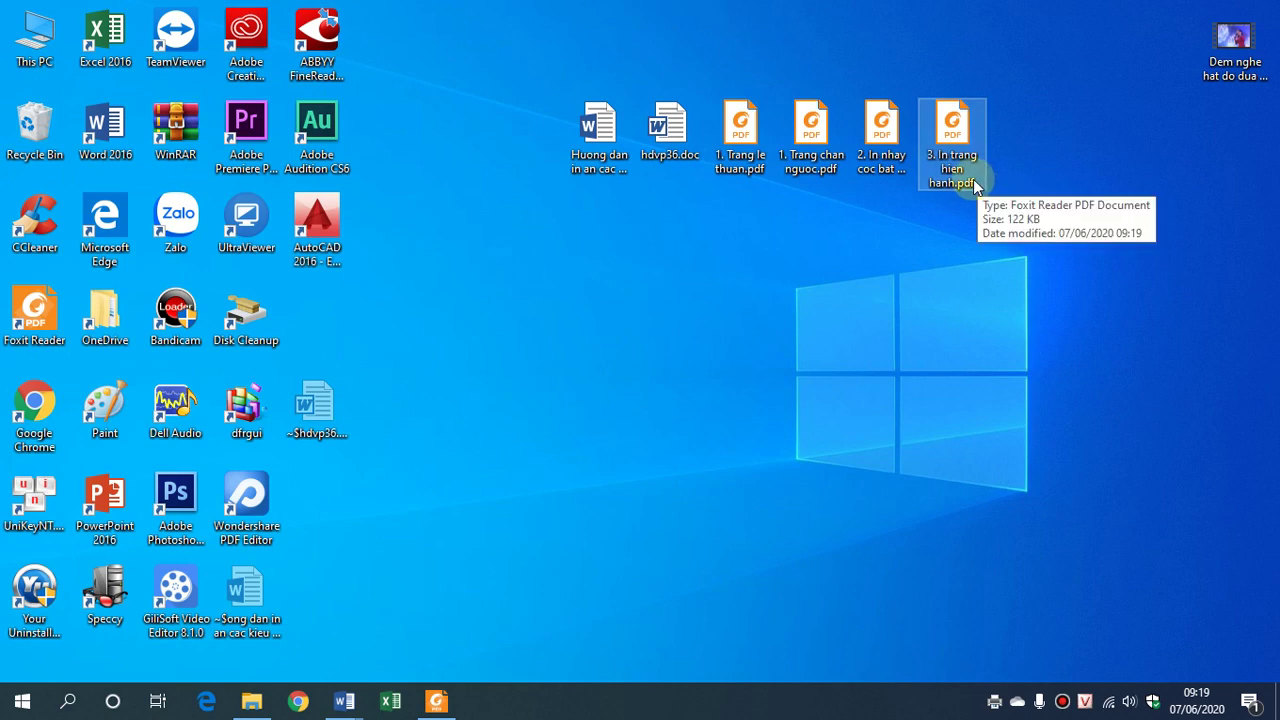
pyautogui.rightClick(955, 113)
pyautogui.click(975, 126)
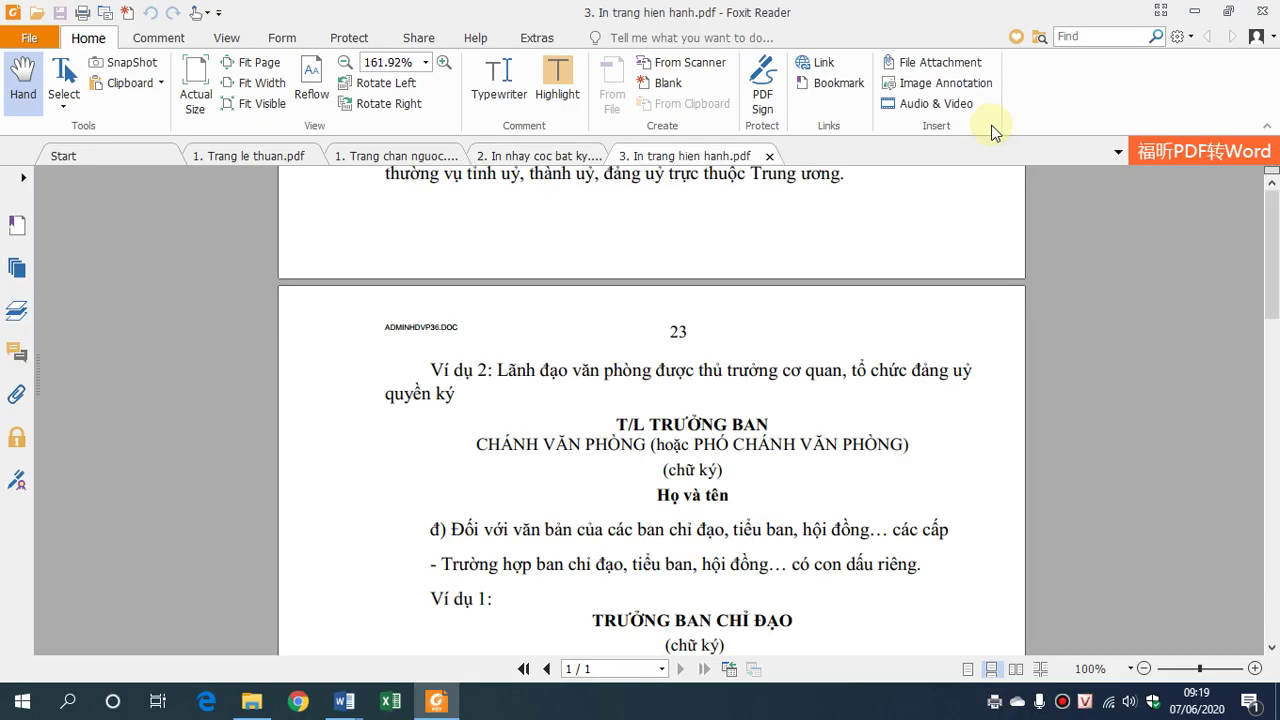
# Fit the page in the window to check that only the first page was printed
pyautogui.hotkey('ctrl', '0')
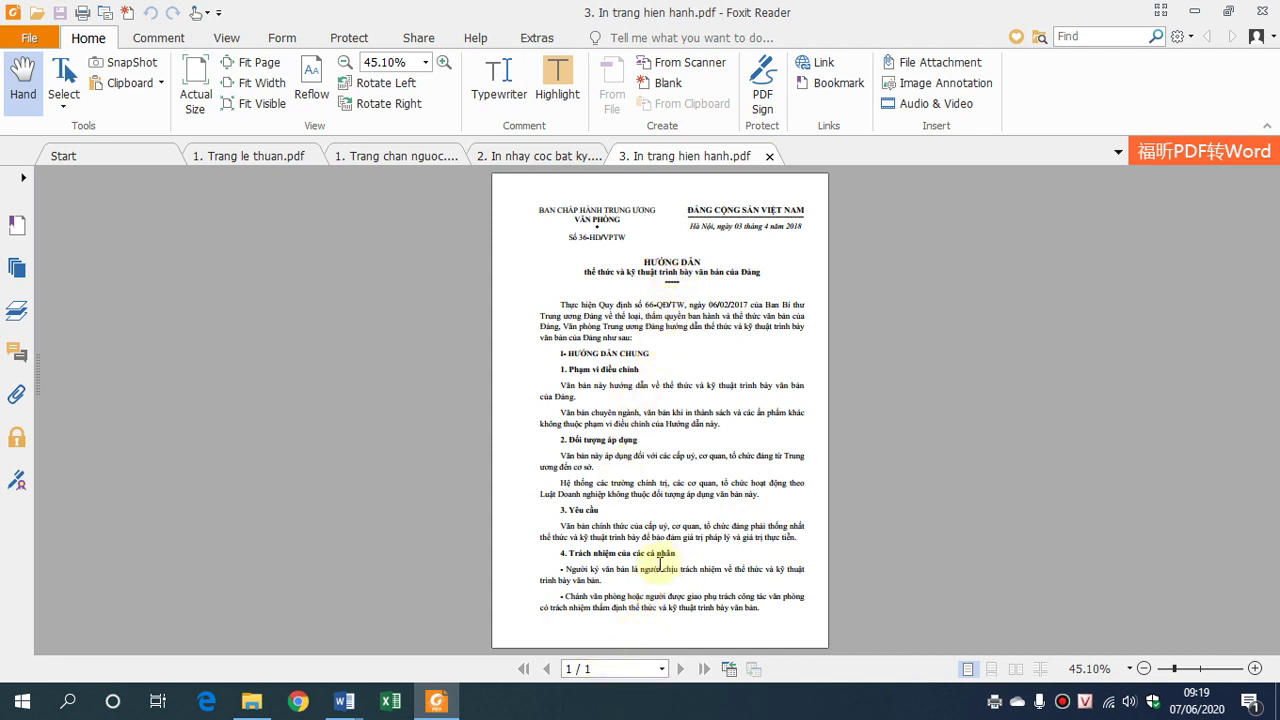
pyautogui.keyDown('ctrl'); pyautogui.scroll(2, 652, 553); pyautogui.keyUp('ctrl')
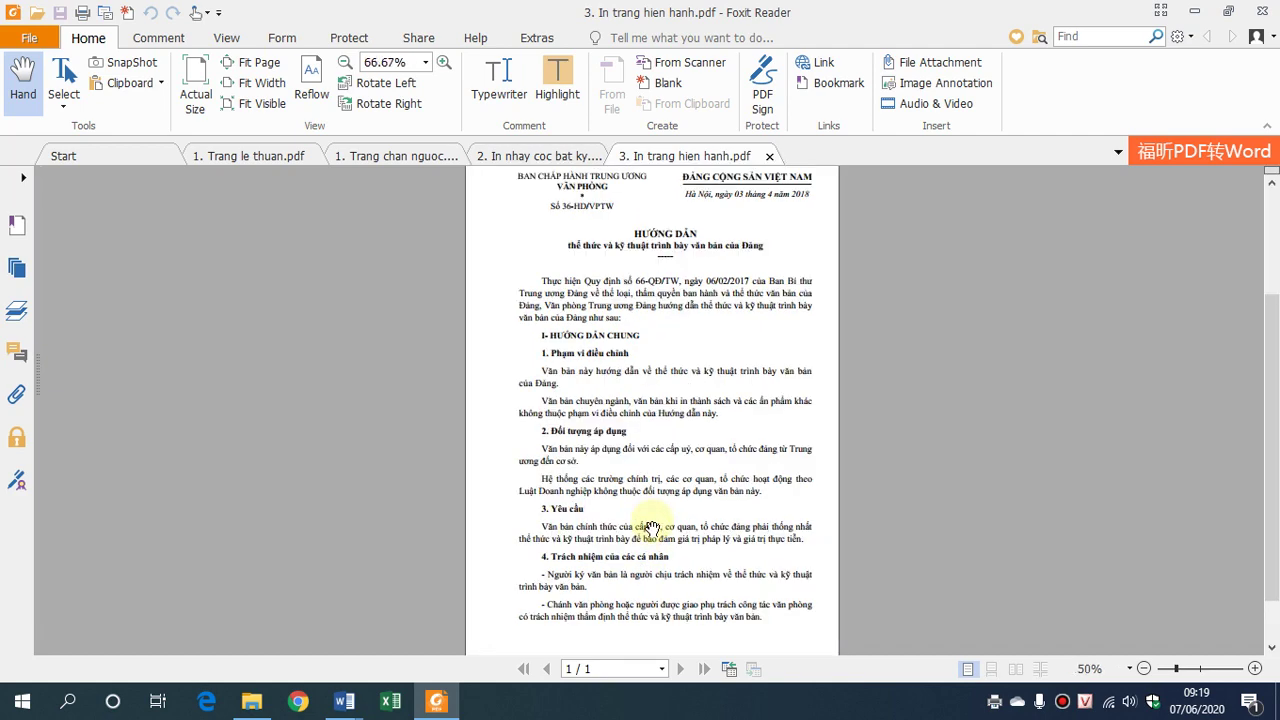
pyautogui.keyDown('ctrl'); pyautogui.scroll(1, 654, 521); pyautogui.keyUp('ctrl')
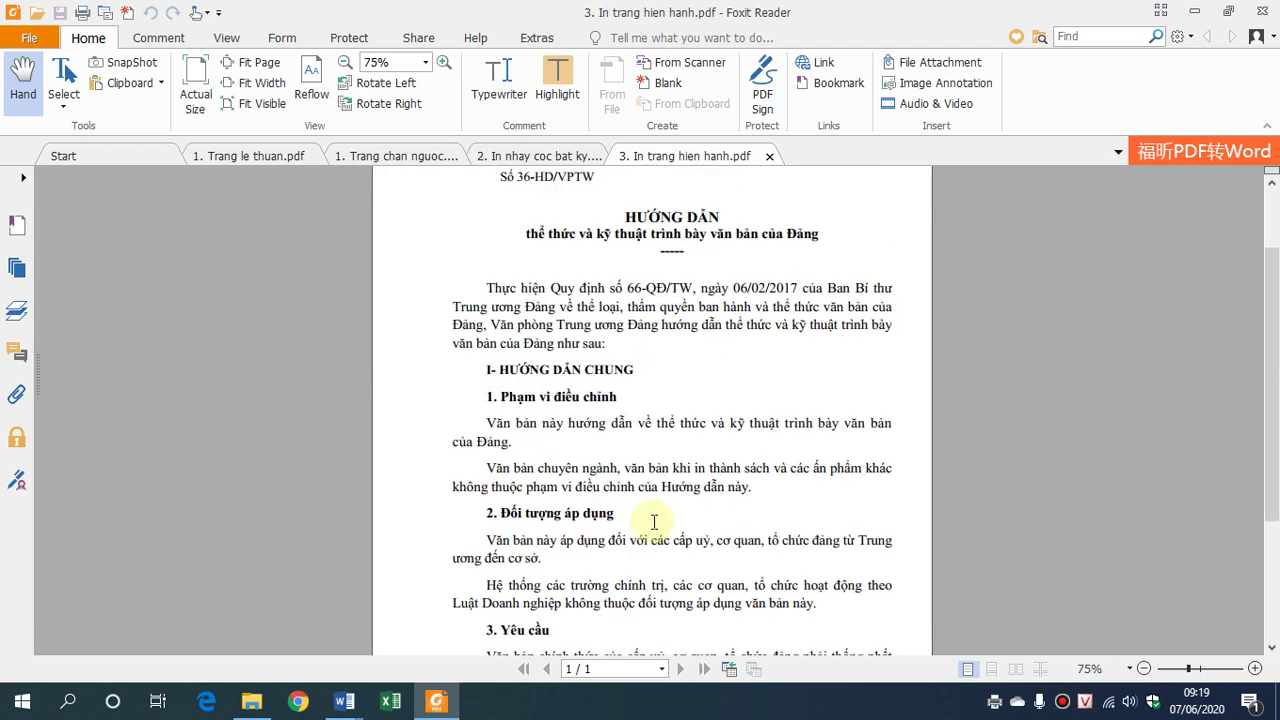
pyautogui.keyDown('ctrl'); pyautogui.scroll(1, 654, 521); pyautogui.keyUp('ctrl')
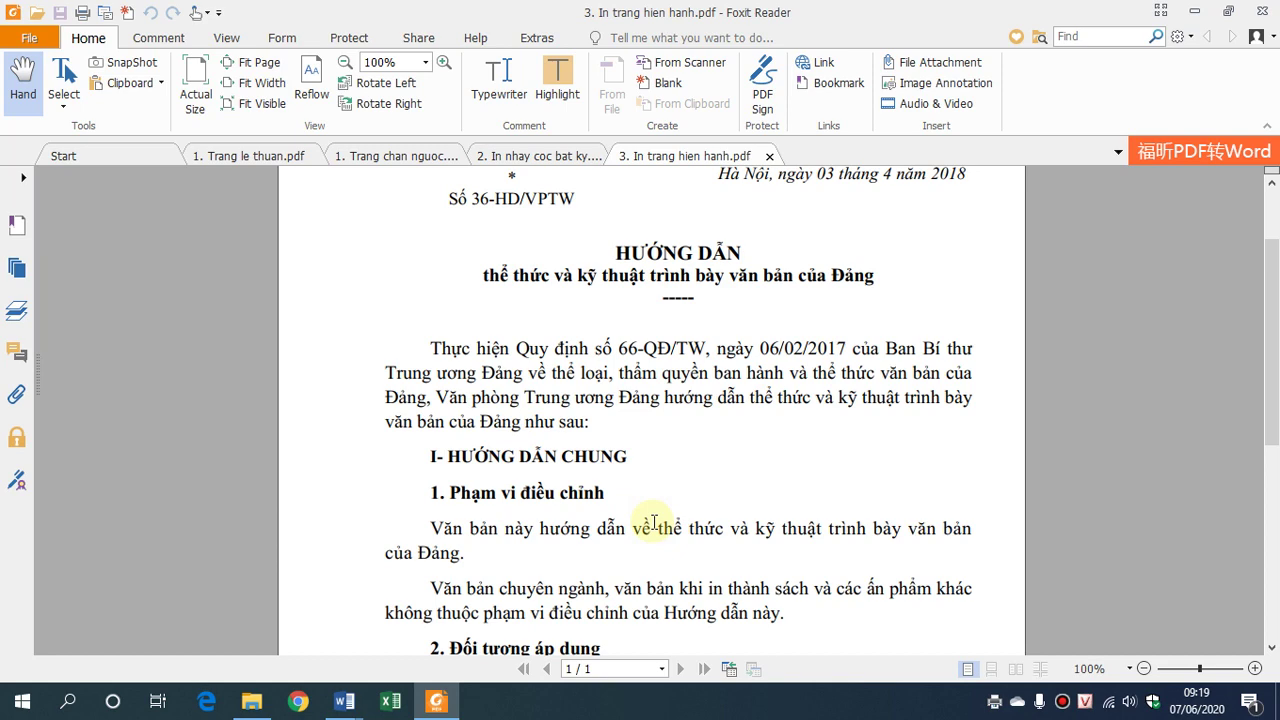
pyautogui.moveTo(344, 701)
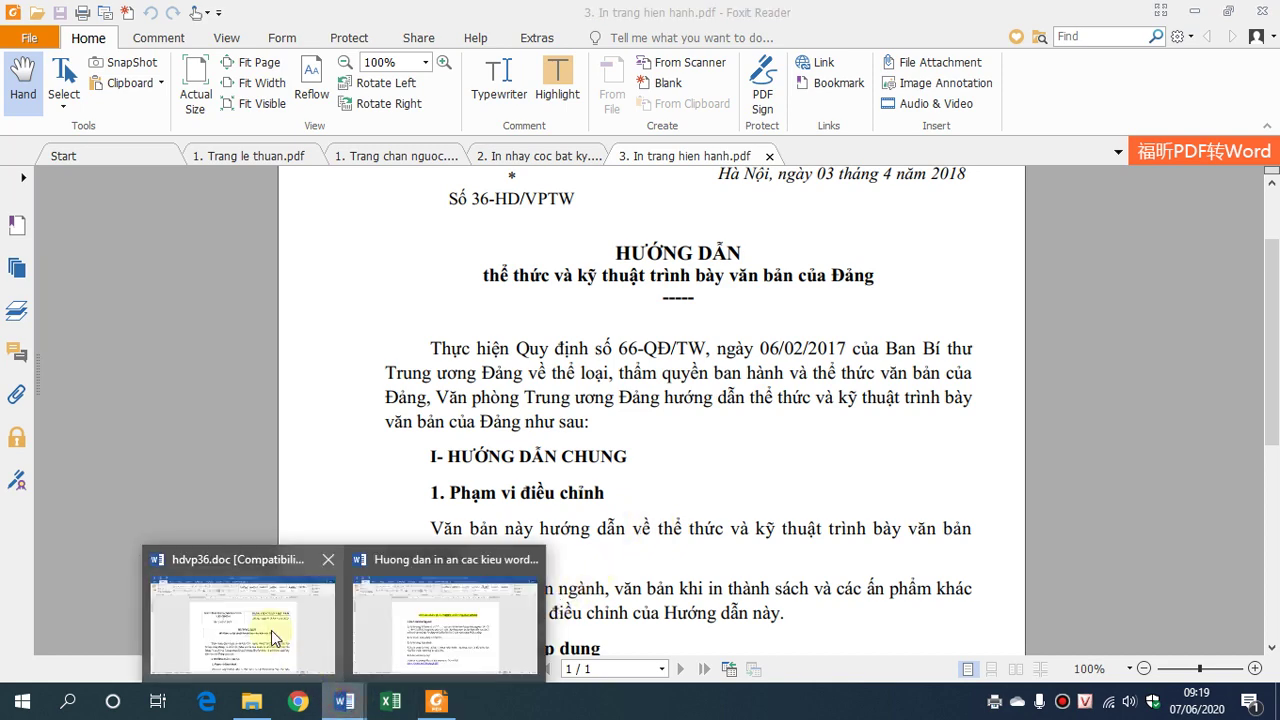
pyautogui.click(414, 626)
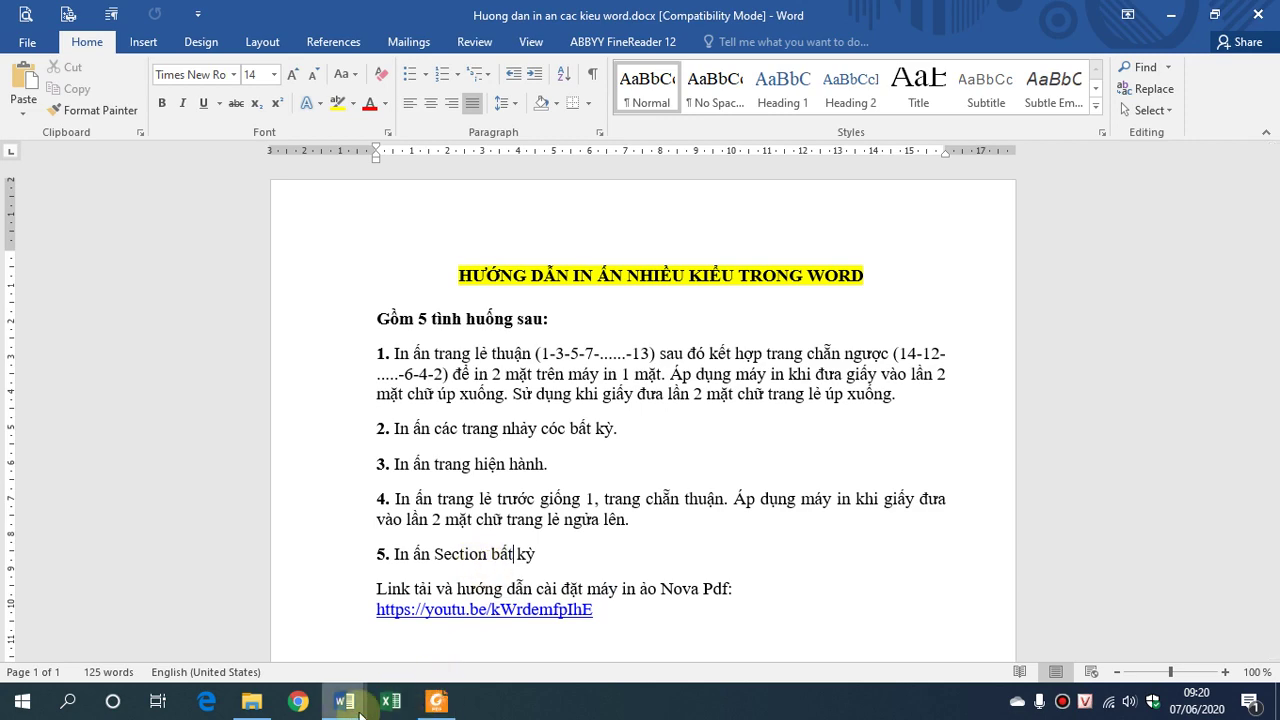
# Switch to hdvp36.doc and open its print preview with Ctrl+P
pyautogui.moveTo(344, 701)
pyautogui.click(253, 626)
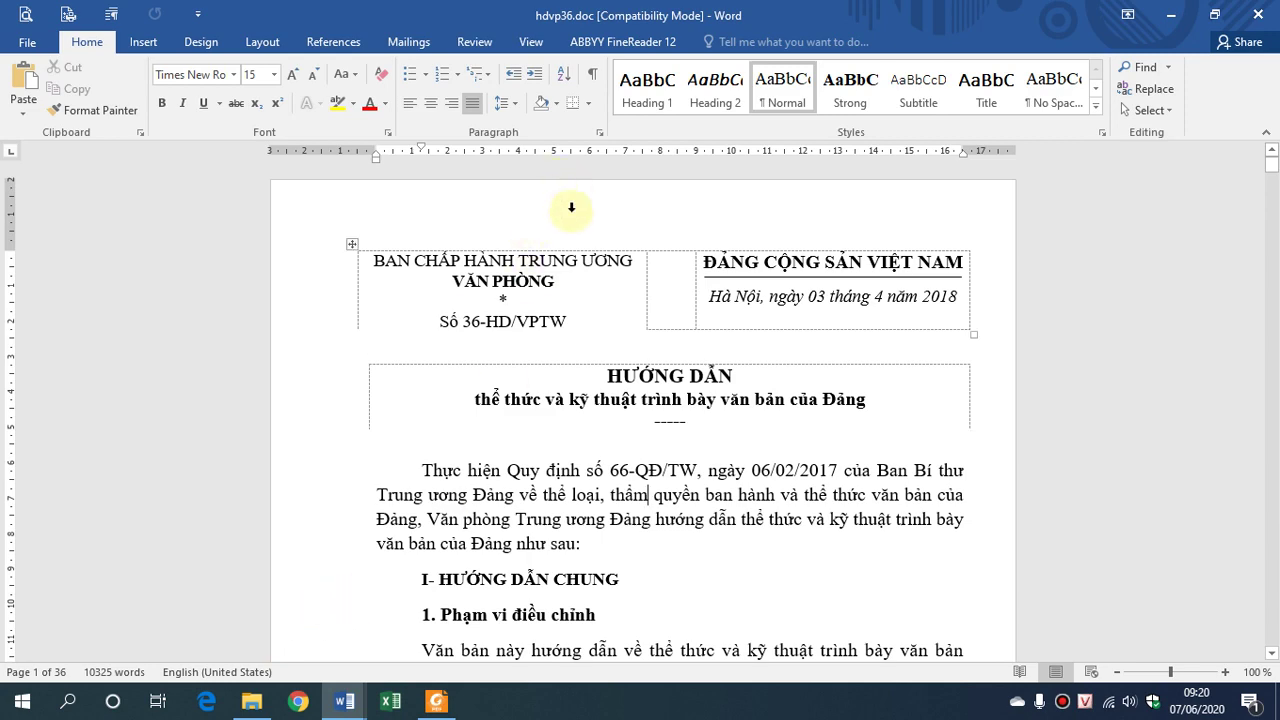
pyautogui.hotkey('ctrl', 'p')
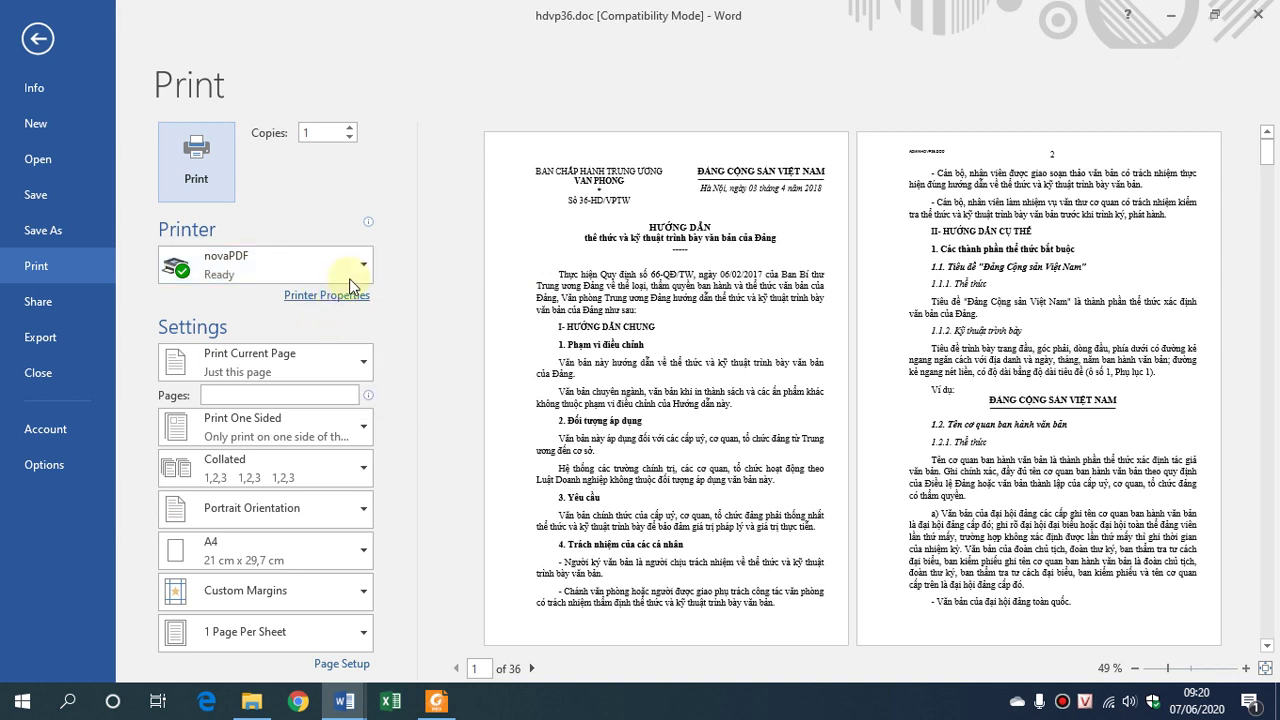
# Print only the odd pages of the range 1-36 to novaPDF
pyautogui.click(345, 371)
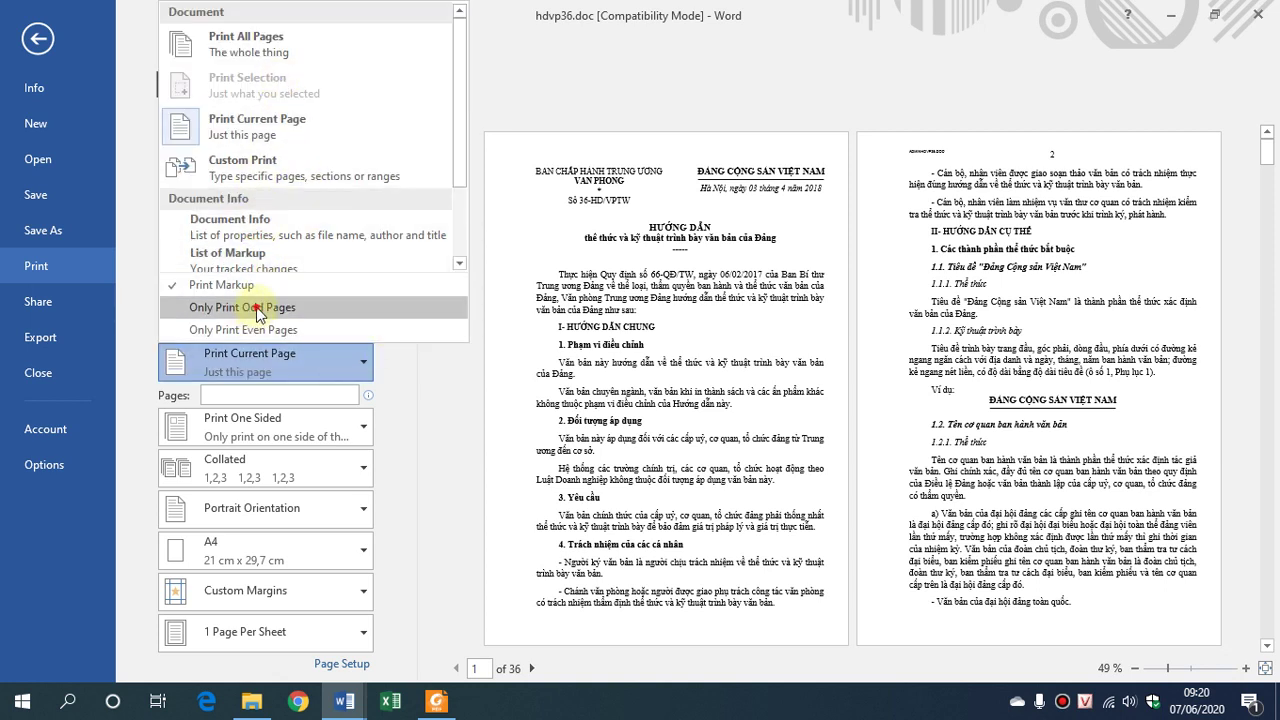
pyautogui.click(257, 310)
pyautogui.click(312, 397)
pyautogui.write('1-36')
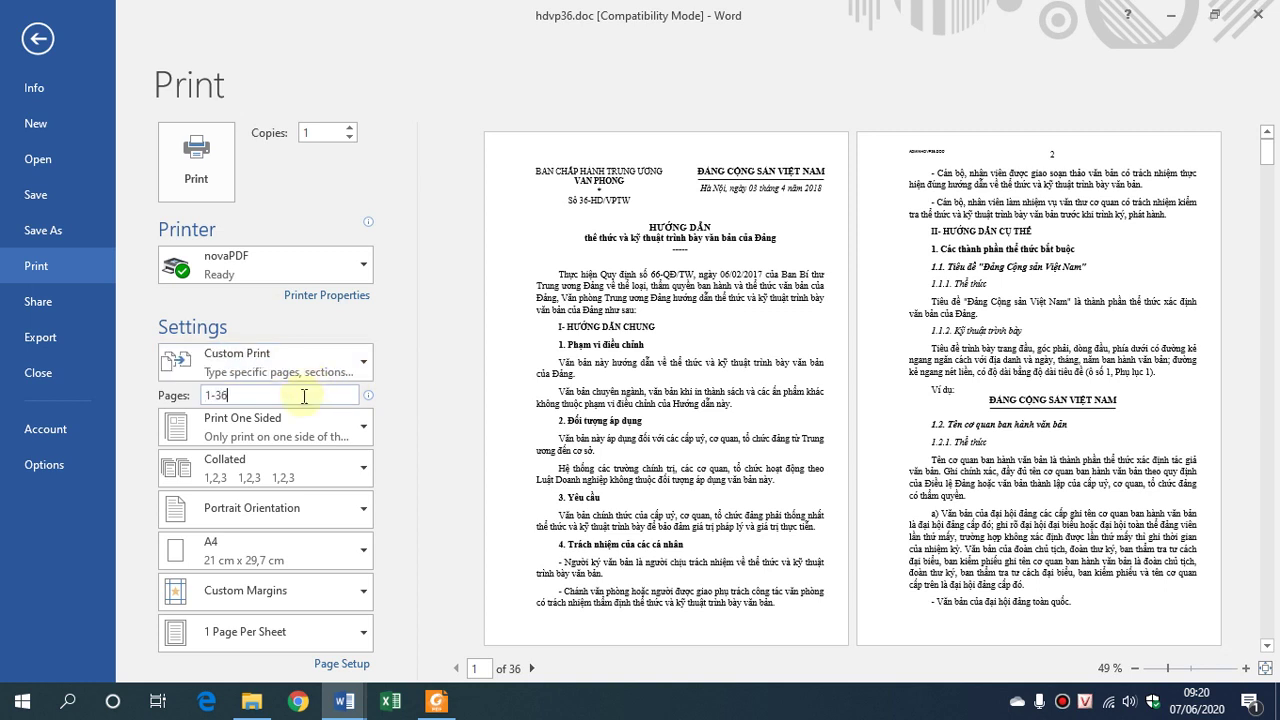
pyautogui.click(226, 172)
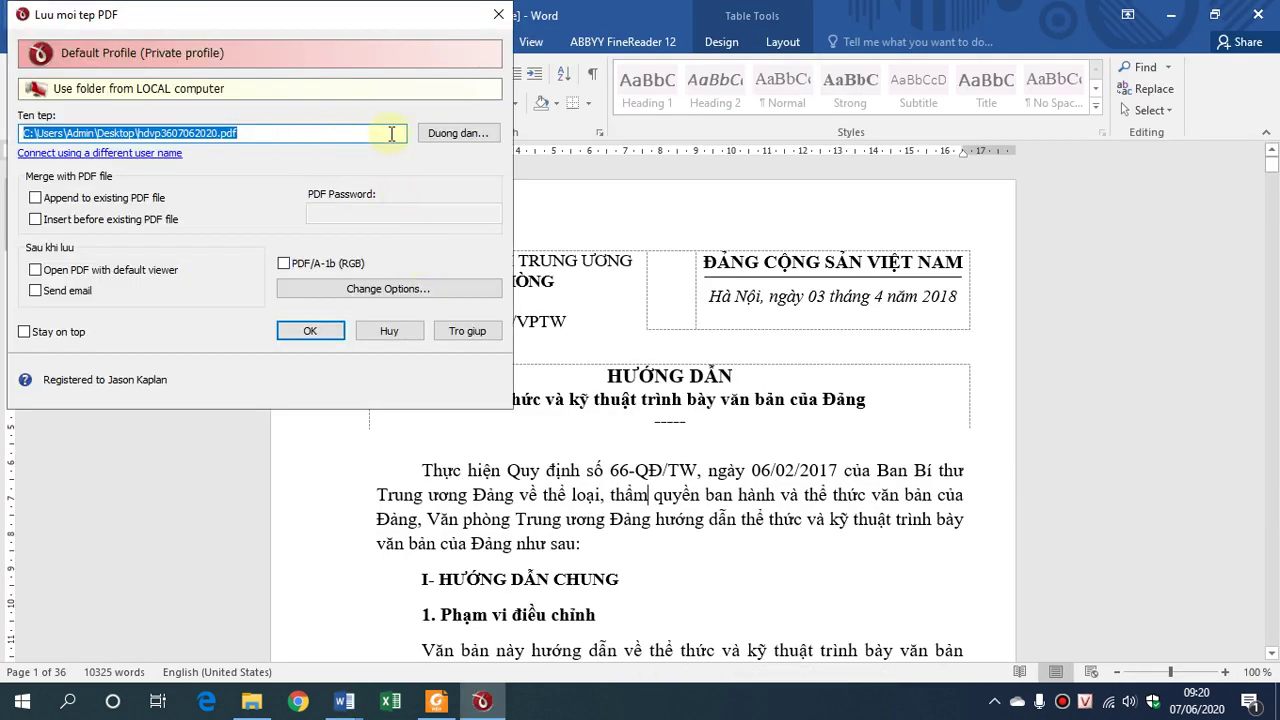
# Save the odd-page printout to the Desktop as 4. Trang le thuan.pdf
pyautogui.click(449, 138)
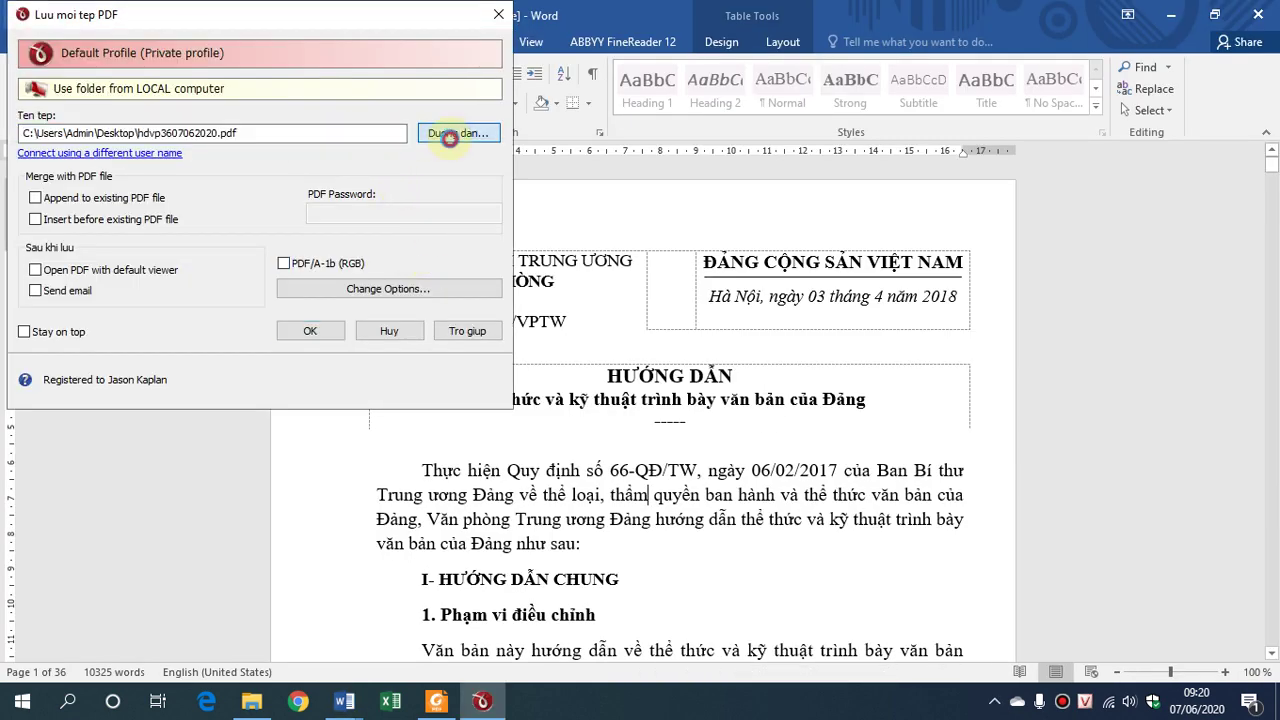
pyautogui.moveTo(152, 214); pyautogui.dragTo(155, 130)
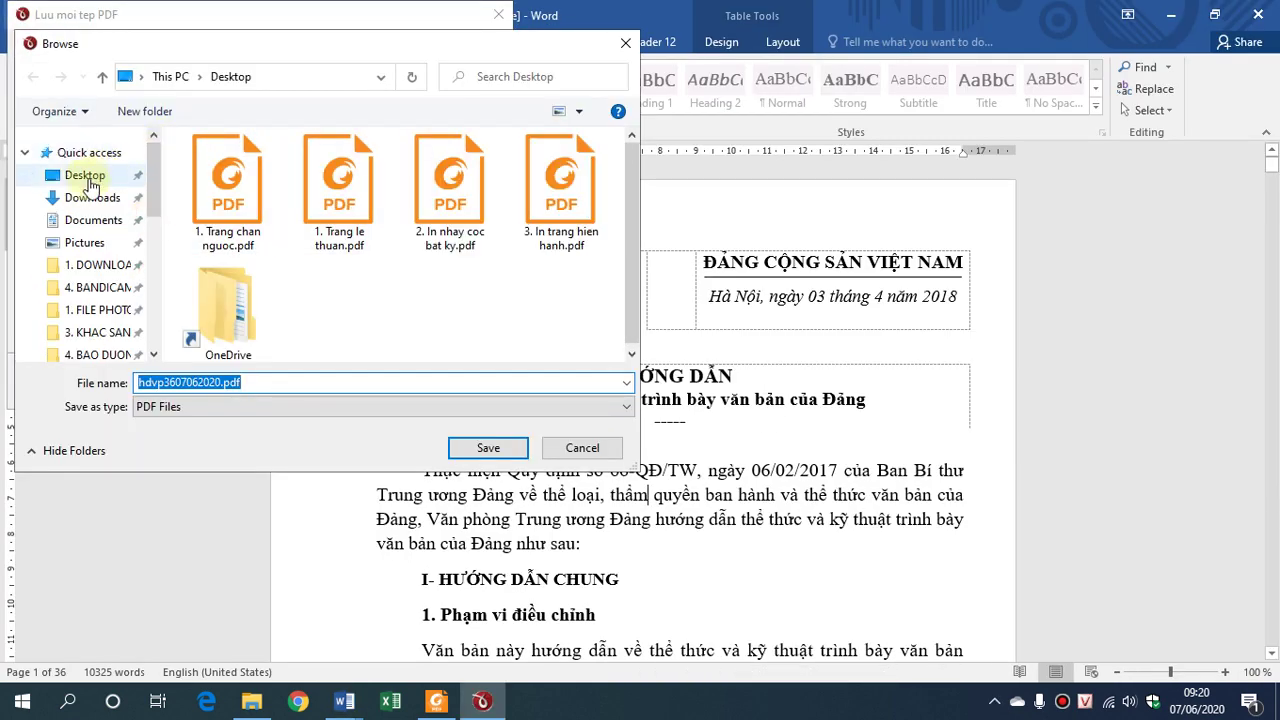
pyautogui.click(90, 180)
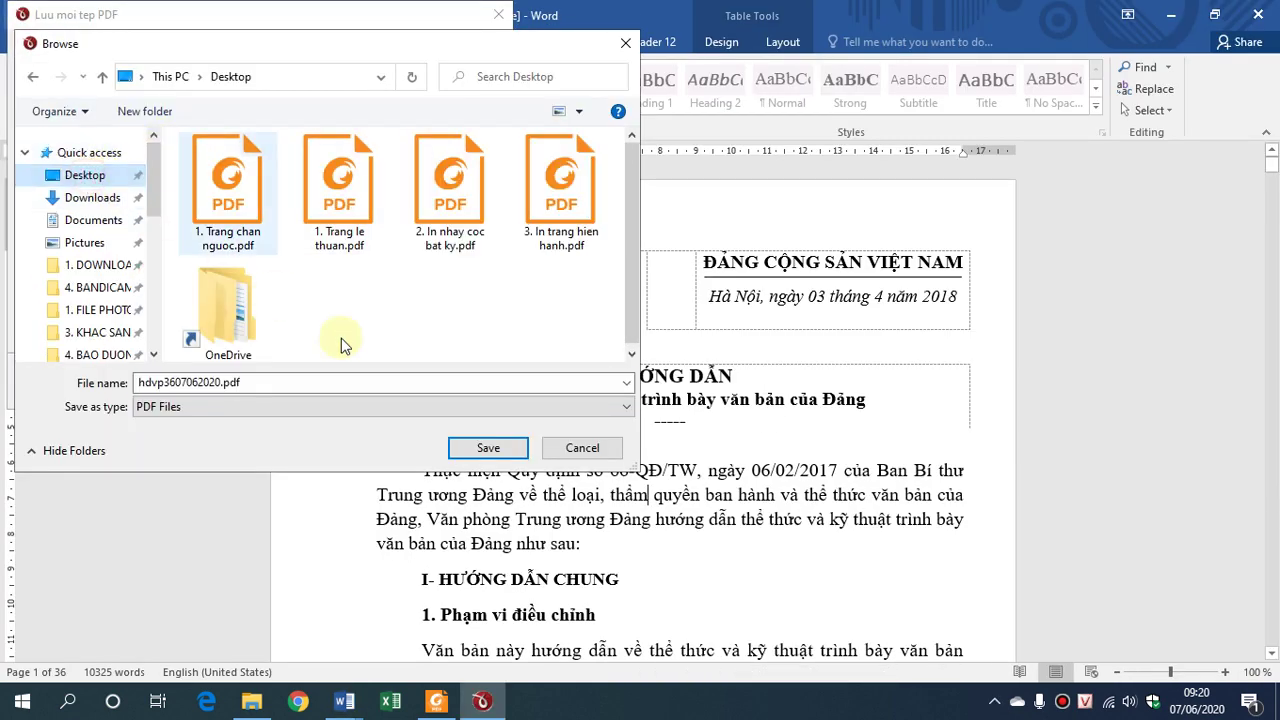
pyautogui.doubleClick(213, 385)
pyautogui.write('4. Trang')
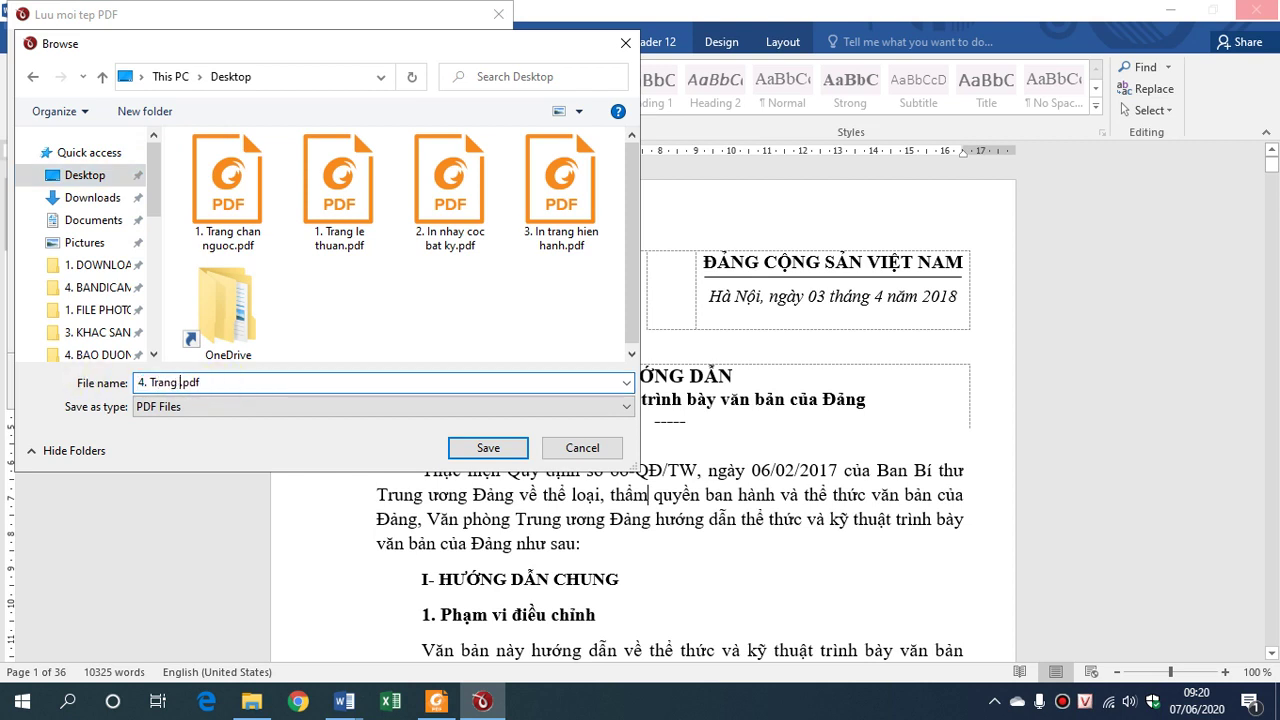
pyautogui.write(' le thuan')
pyautogui.click(487, 447)
pyautogui.click(310, 331)
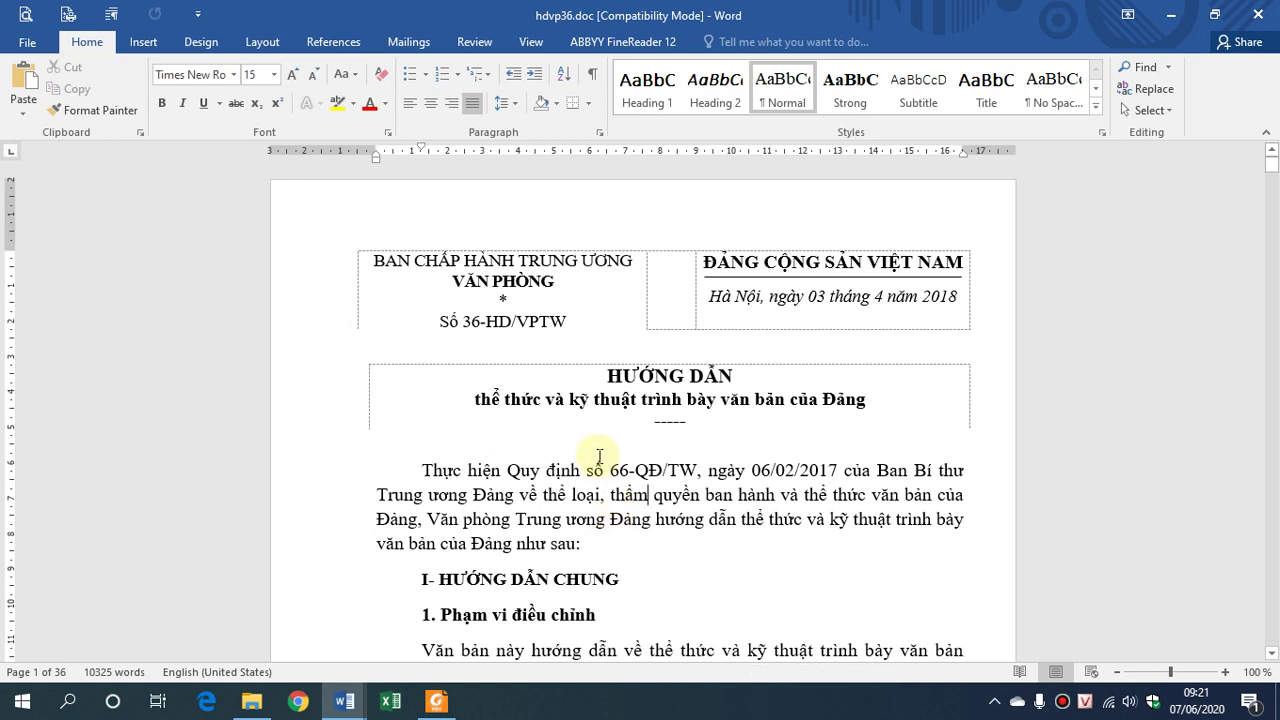
# Print only the even pages of the range 1-36 of hdvp36.doc to novaPDF
pyautogui.hotkey('ctrl', 'p')
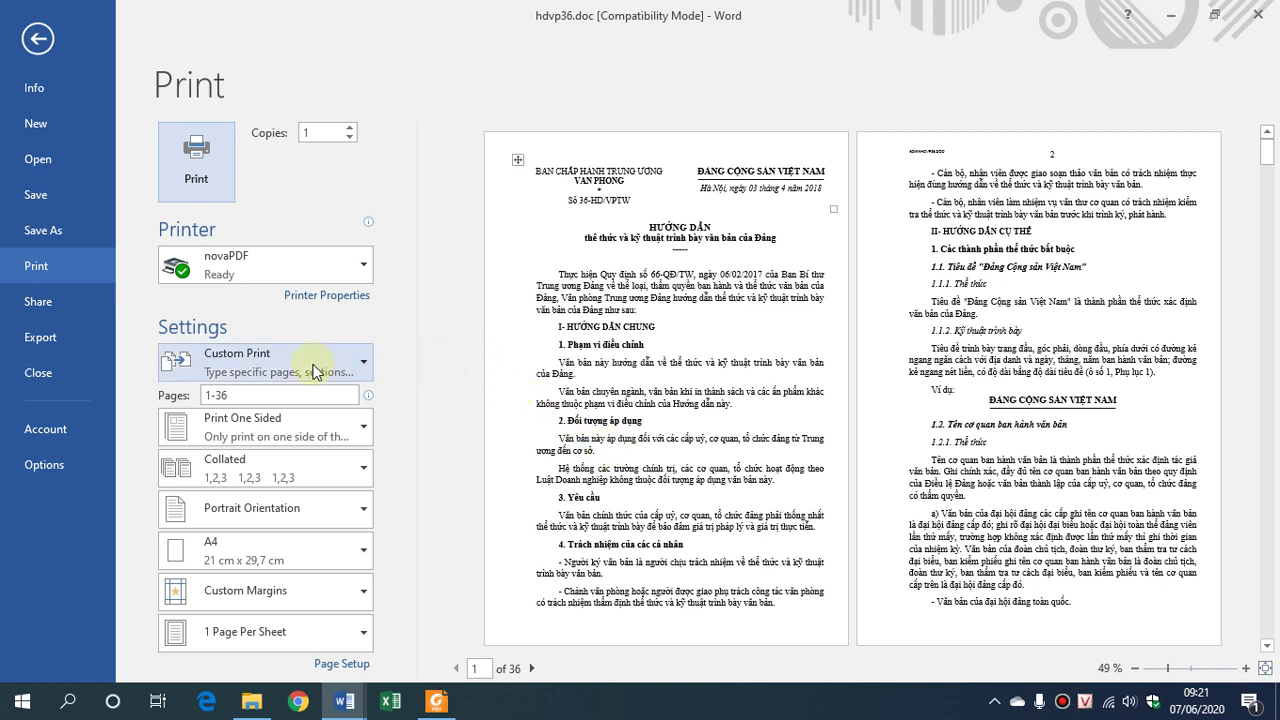
pyautogui.click(230, 265)
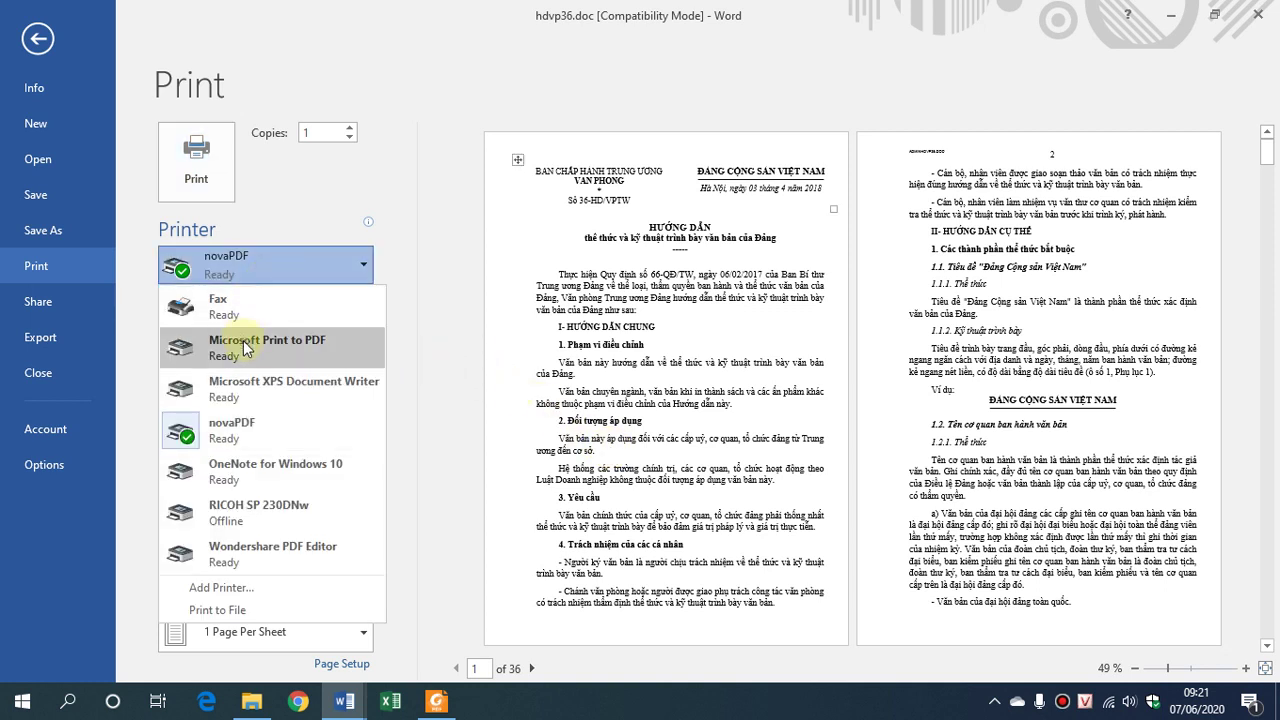
pyautogui.click(258, 428)
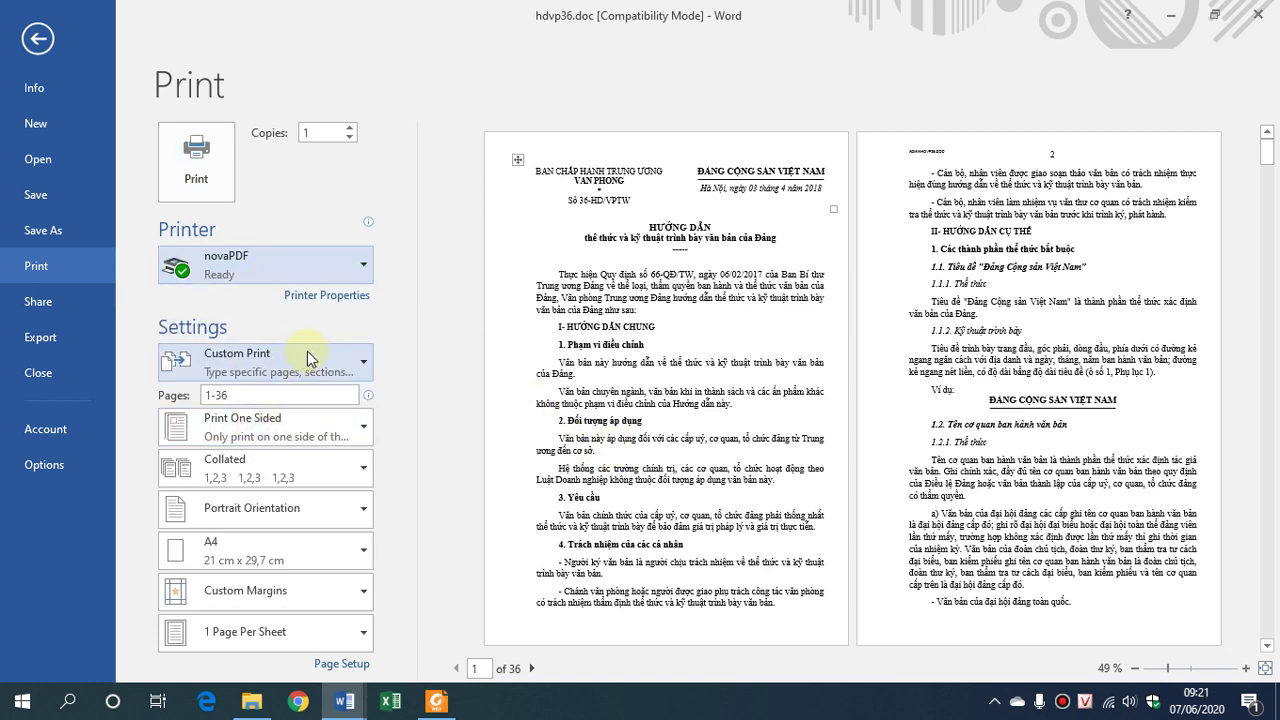
pyautogui.click(307, 351)
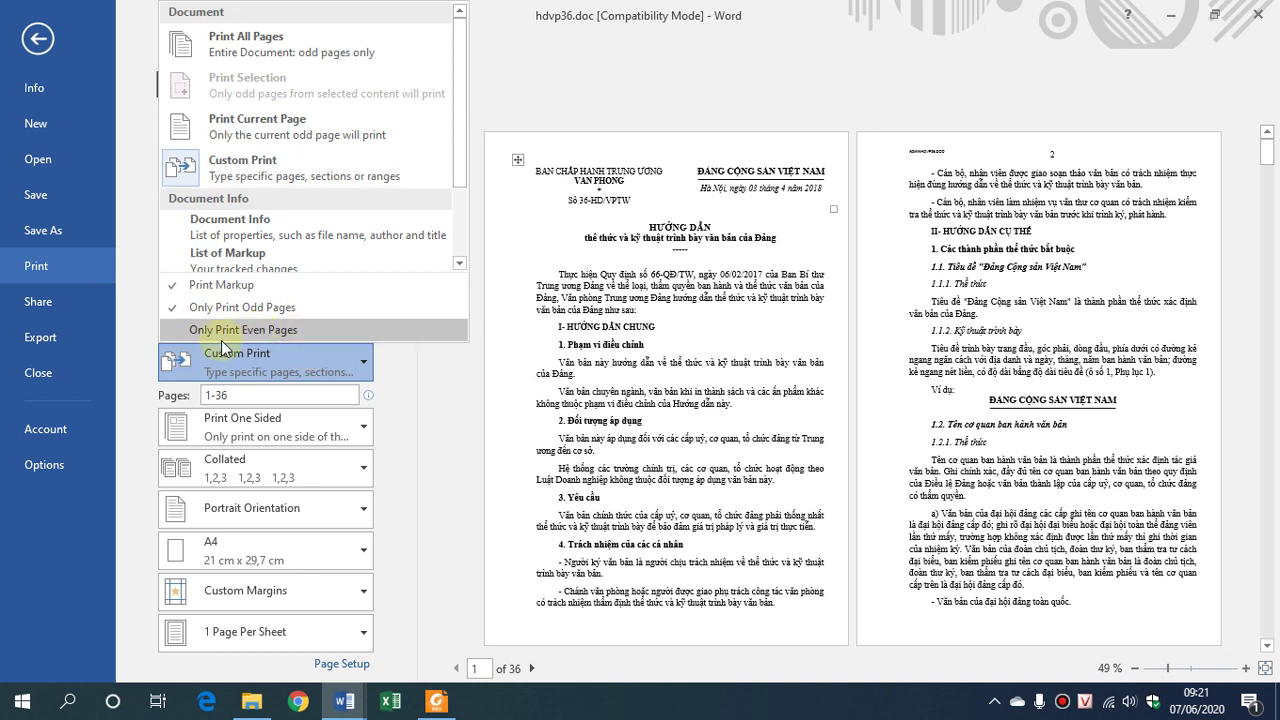
pyautogui.click(252, 331)
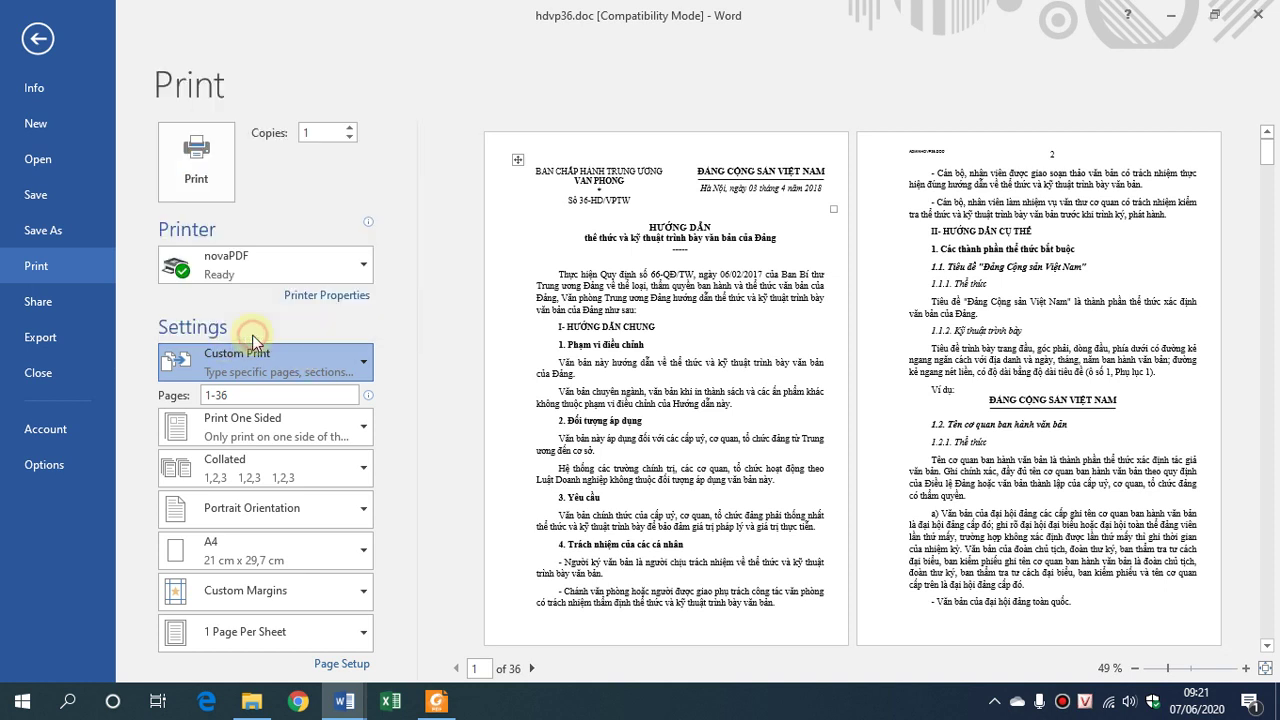
pyautogui.click(291, 395)
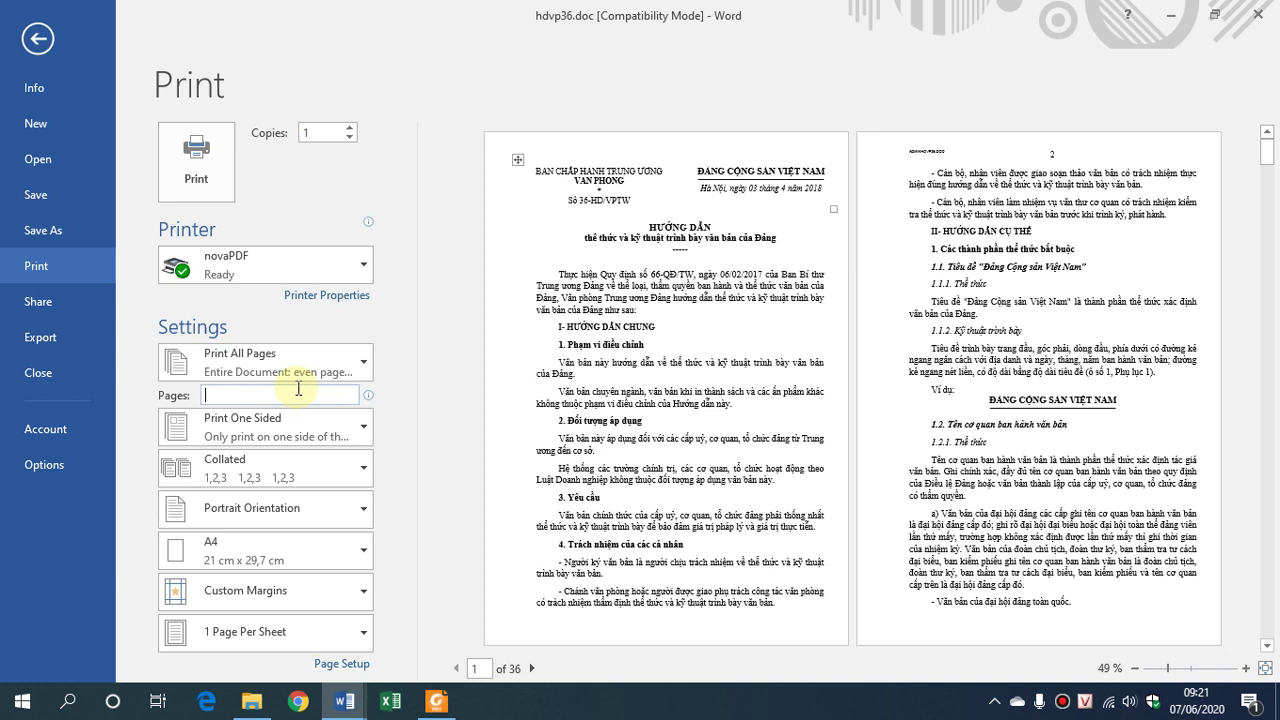
pyautogui.write('1-36')
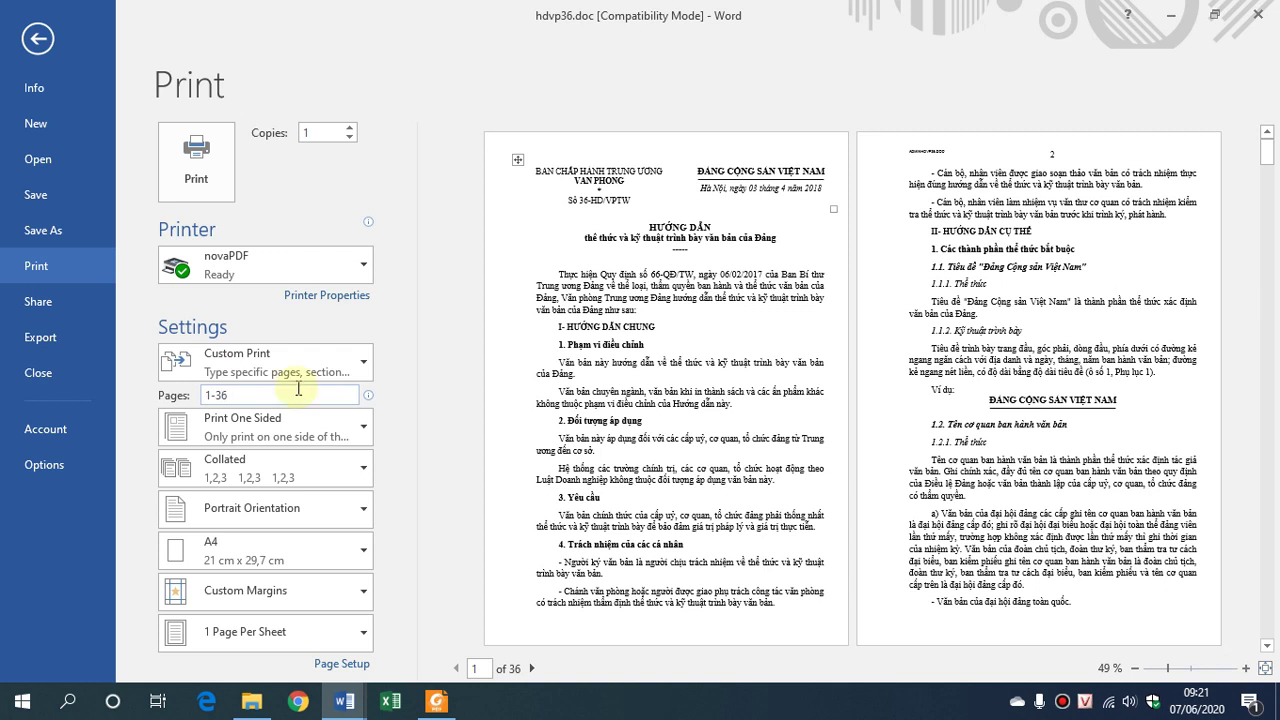
pyautogui.click(203, 175)
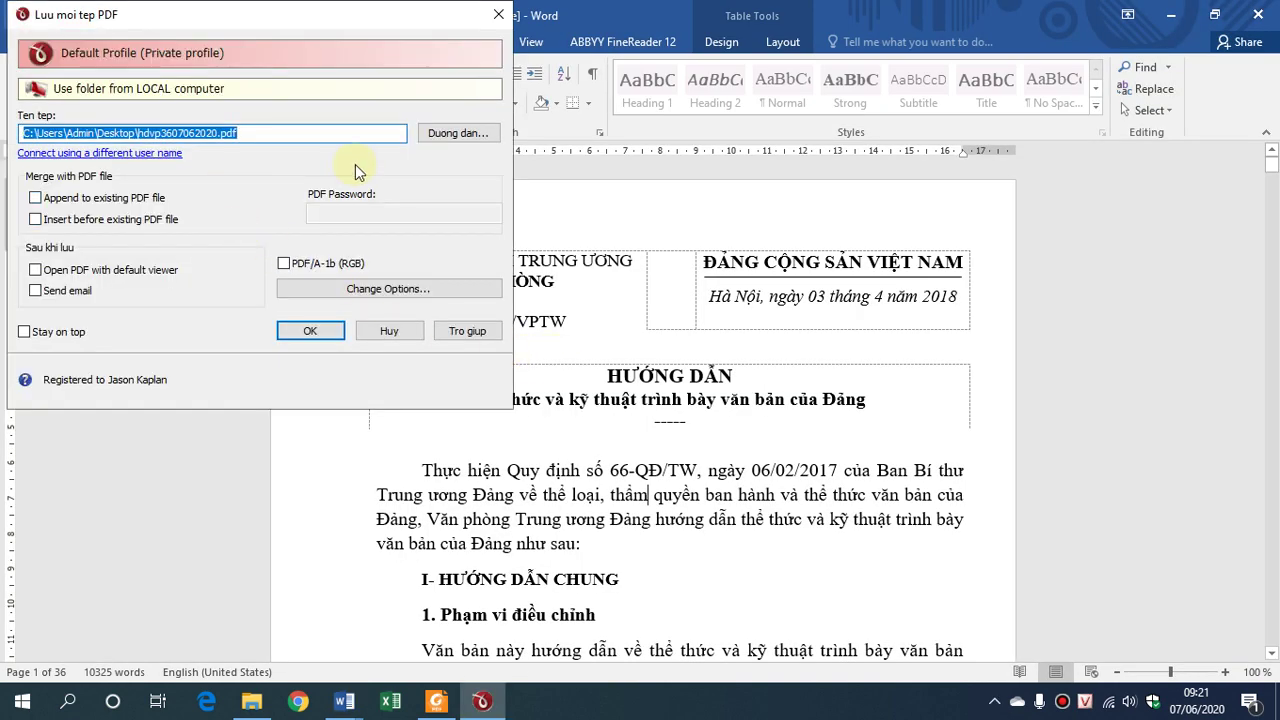
# Save the even-page printout to the Desktop as 4. In trang chan thuan.pdf
pyautogui.click(437, 135)
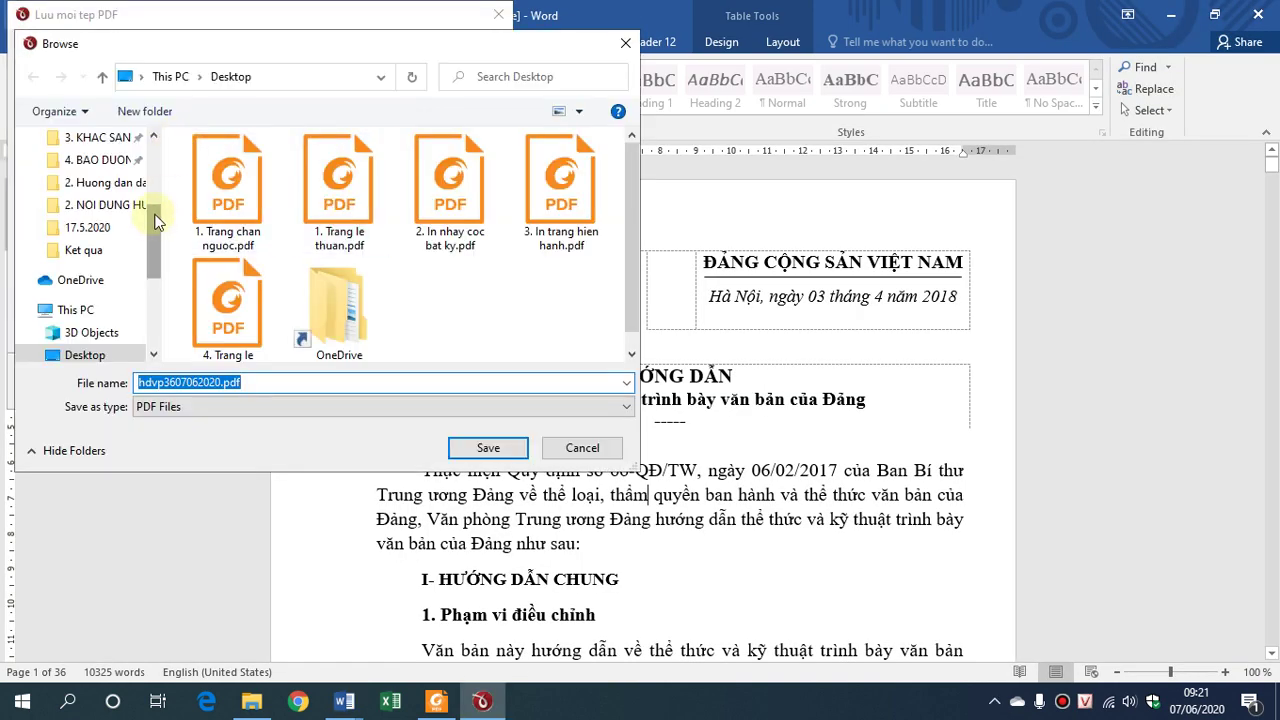
pyautogui.moveTo(155, 220); pyautogui.dragTo(163, 157)
pyautogui.click(88, 175)
pyautogui.click(215, 382)
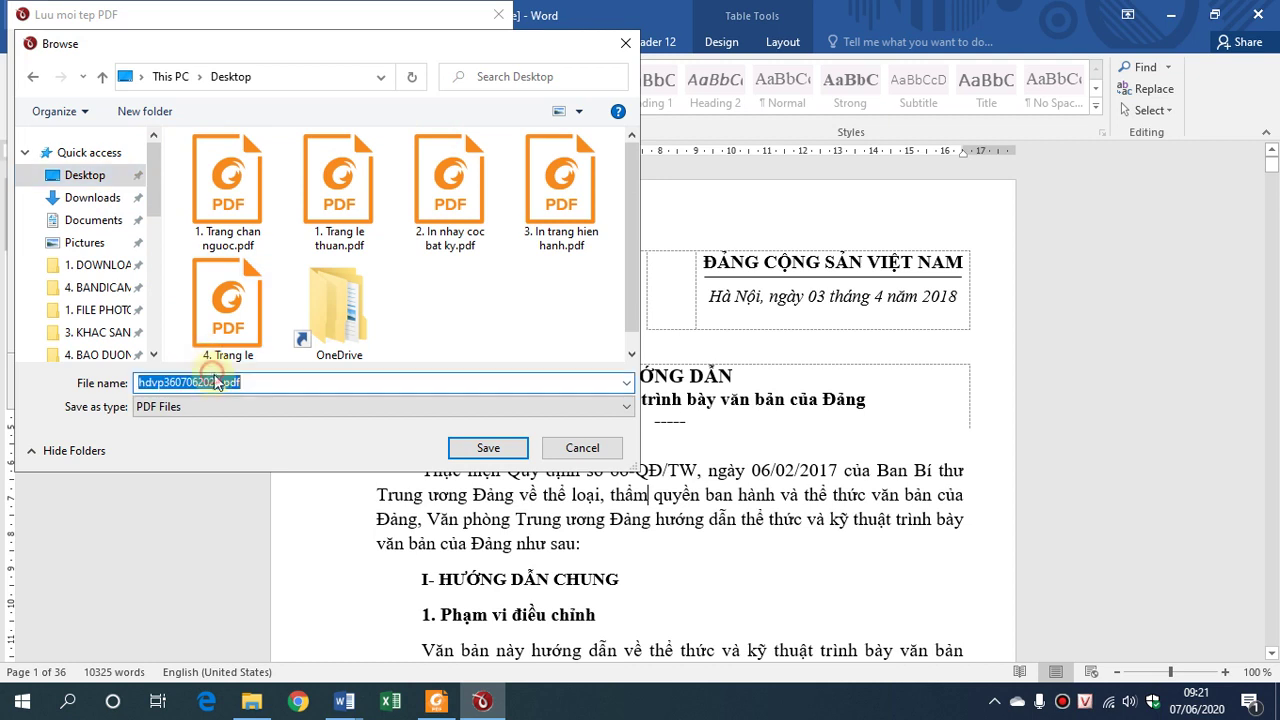
pyautogui.click(222, 382)
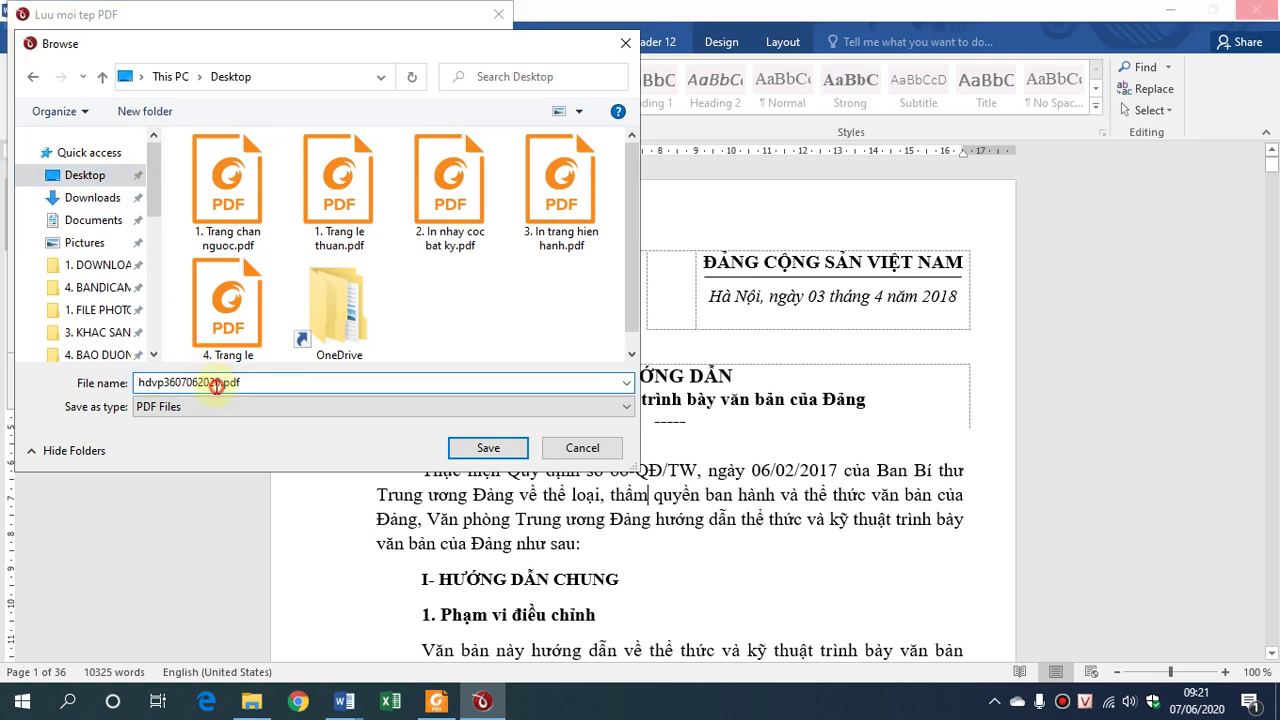
pyautogui.moveTo(215, 382); pyautogui.dragTo(100, 364)
pyautogui.write('0')
pyautogui.write('4')
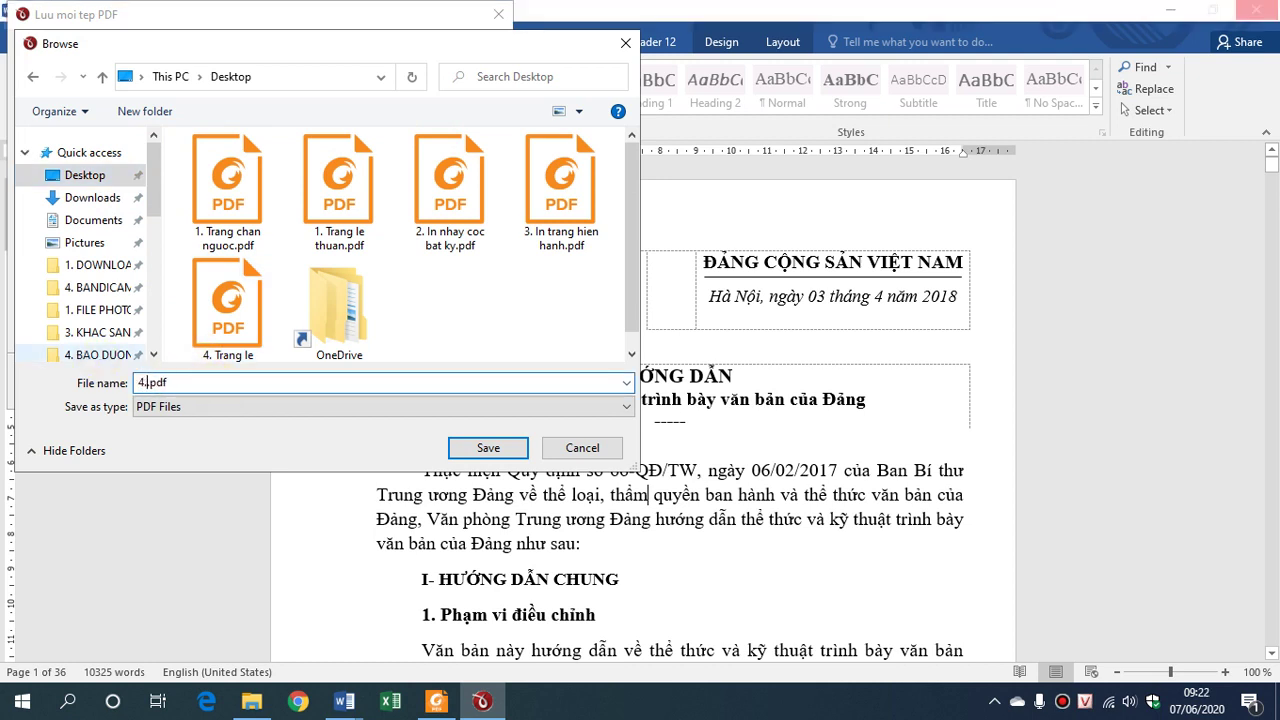
pyautogui.write('Tra')
pyautogui.press('BackSpace')
pyautogui.press('BackSpace')
pyautogui.press('BackSpace')
pyautogui.write('n trang c')
pyautogui.write('han thuan')
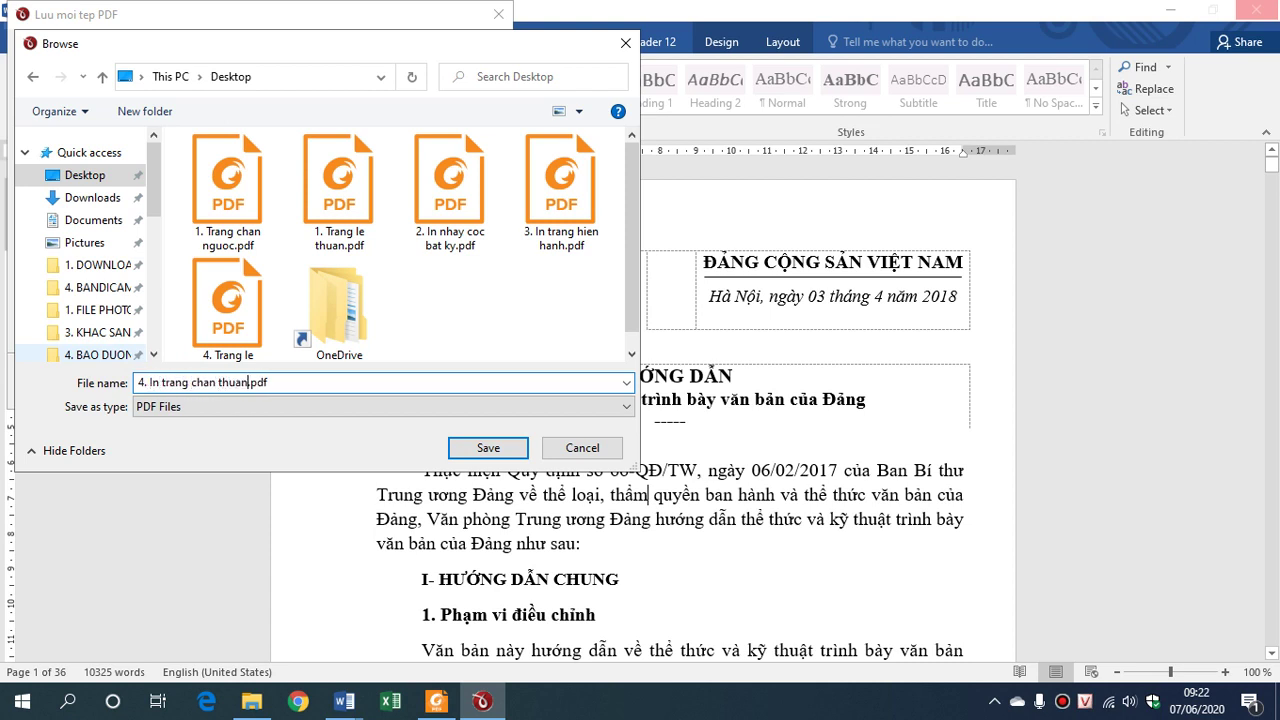
pyautogui.click(452, 446)
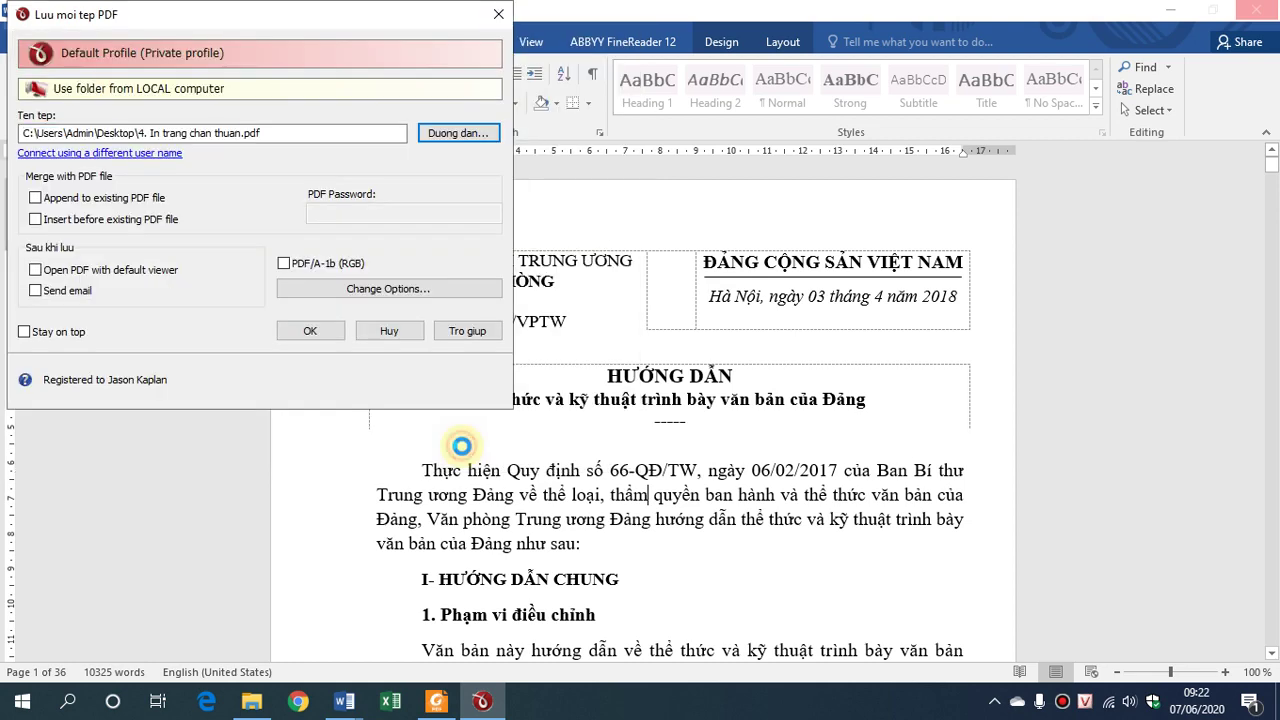
pyautogui.click(310, 331)
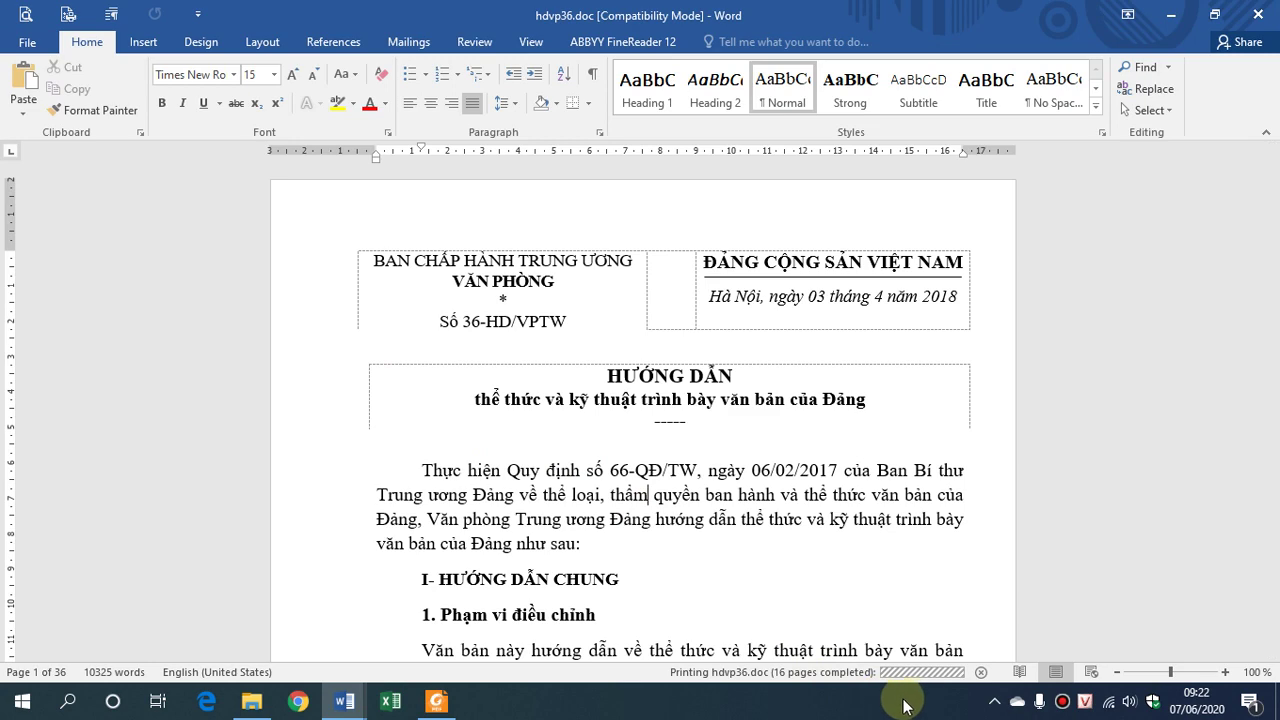
# Arrange the two new PDF icons beside the other PDFs on the desktop
pyautogui.rightClick(728, 702)
pyautogui.click(820, 584)
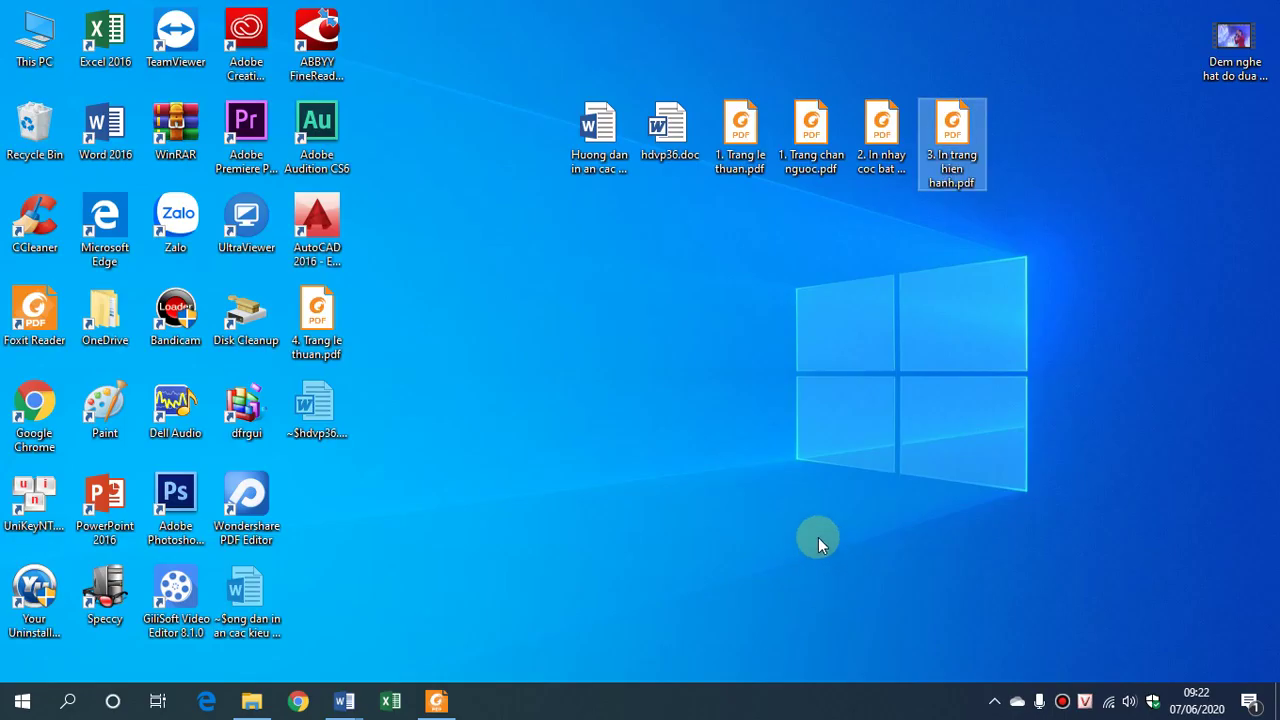
pyautogui.moveTo(318, 334); pyautogui.dragTo(603, 246)
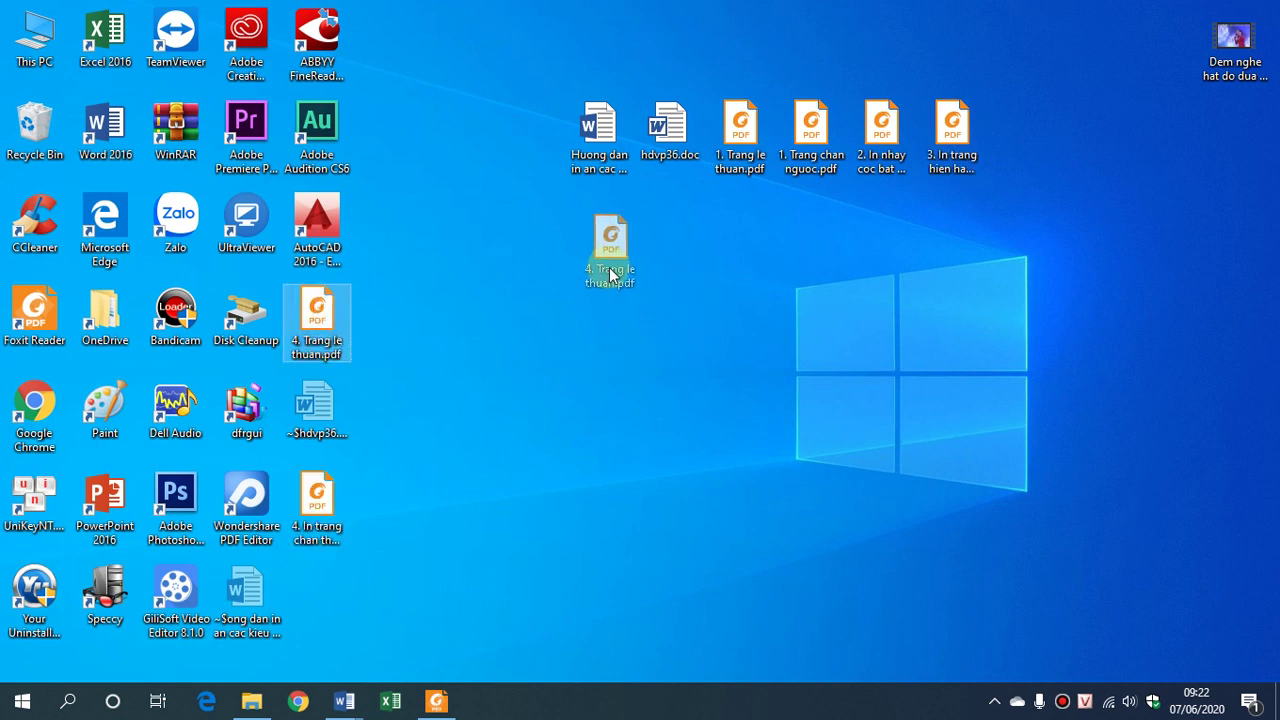
pyautogui.moveTo(316, 505); pyautogui.dragTo(670, 240)
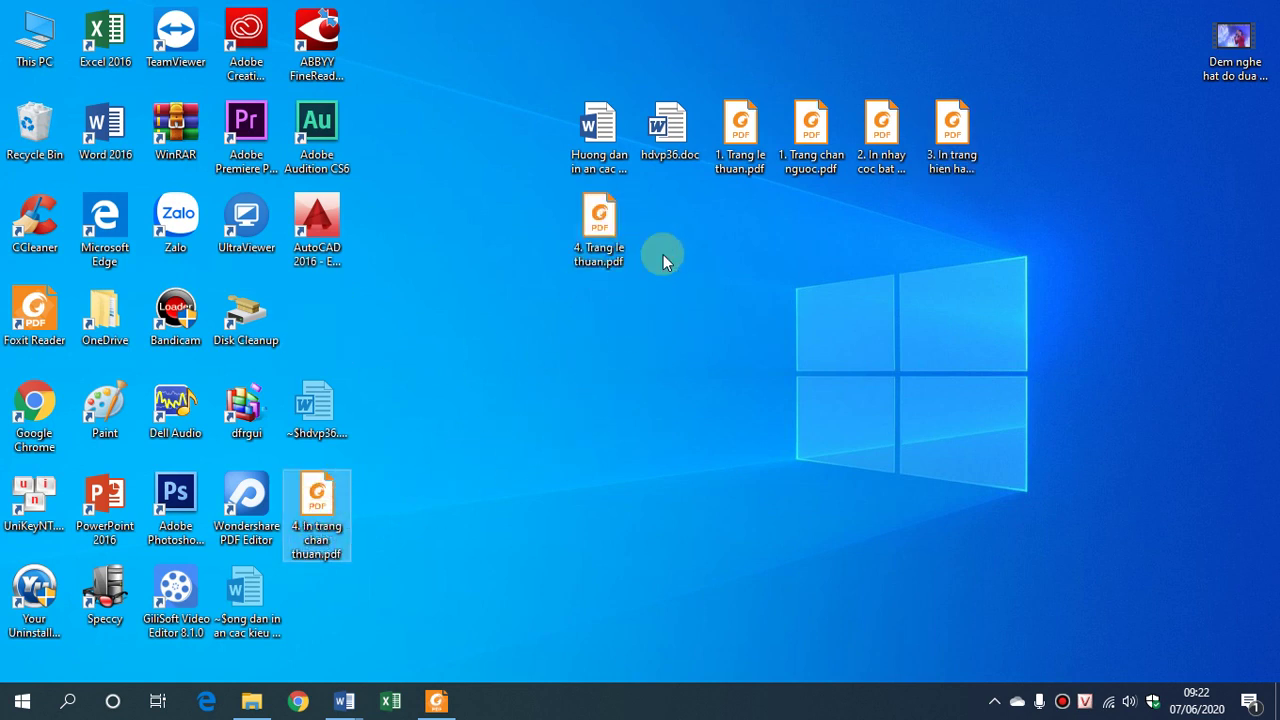
pyautogui.click(601, 260)
pyautogui.moveTo(712, 188); pyautogui.dragTo(627, 240)
# Open 4. Trang le thuan.pdf in Foxit Reader and scroll through its pages
pyautogui.click(600, 232)
pyautogui.rightClick(600, 235)
pyautogui.click(654, 206)
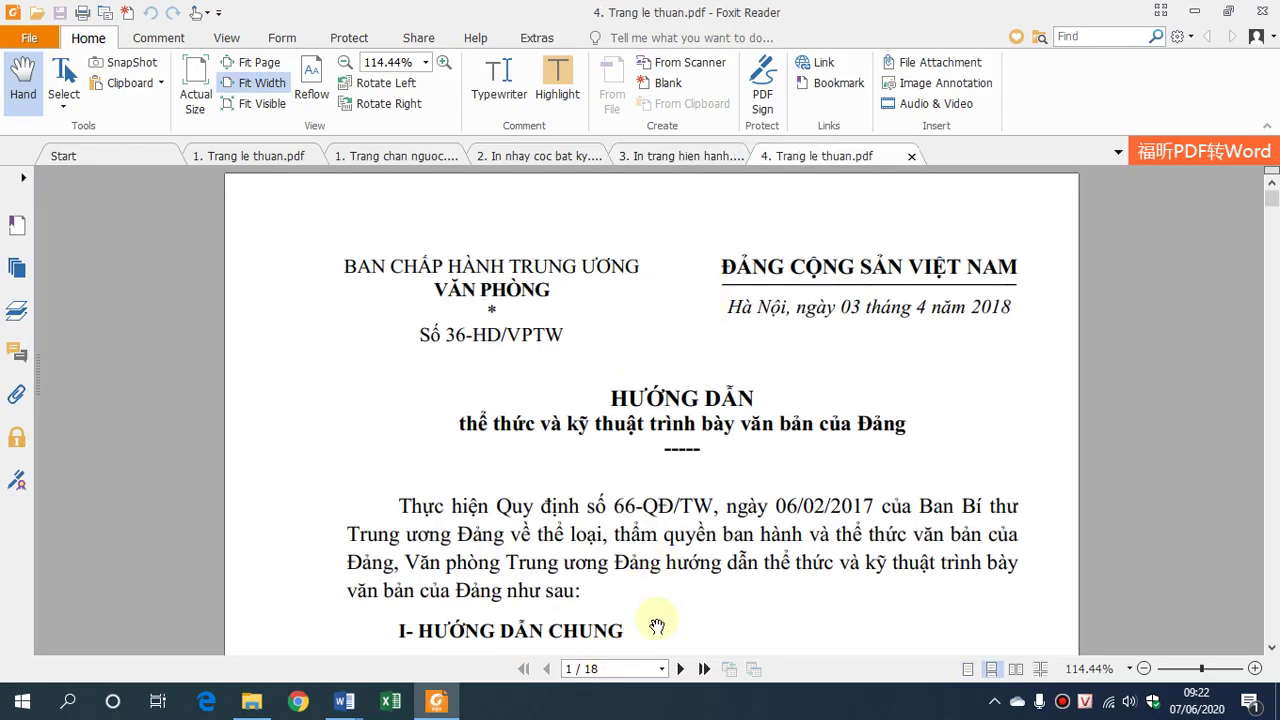
pyautogui.scroll(-3, 747, 511)
pyautogui.scroll(-5, 747, 511)
pyautogui.scroll(-5, 749, 534)
pyautogui.scroll(-2, 749, 523)
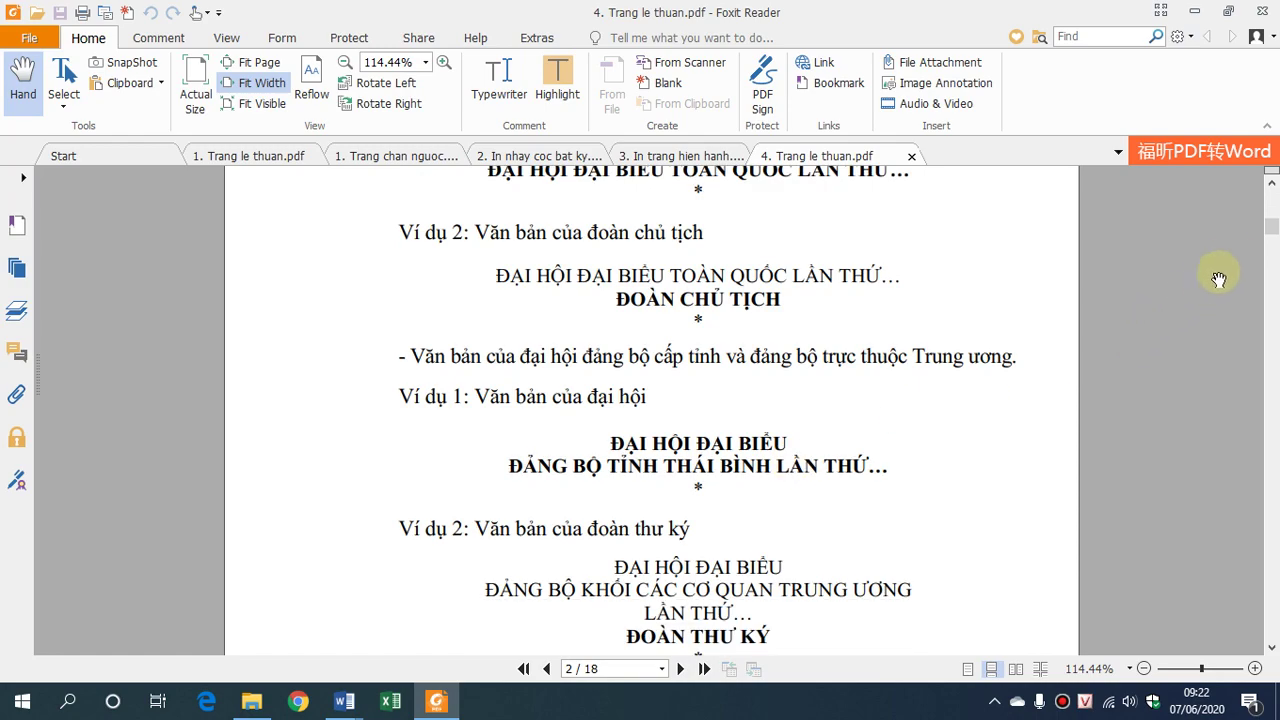
pyautogui.moveTo(1272, 229); pyautogui.dragTo(1272, 614)
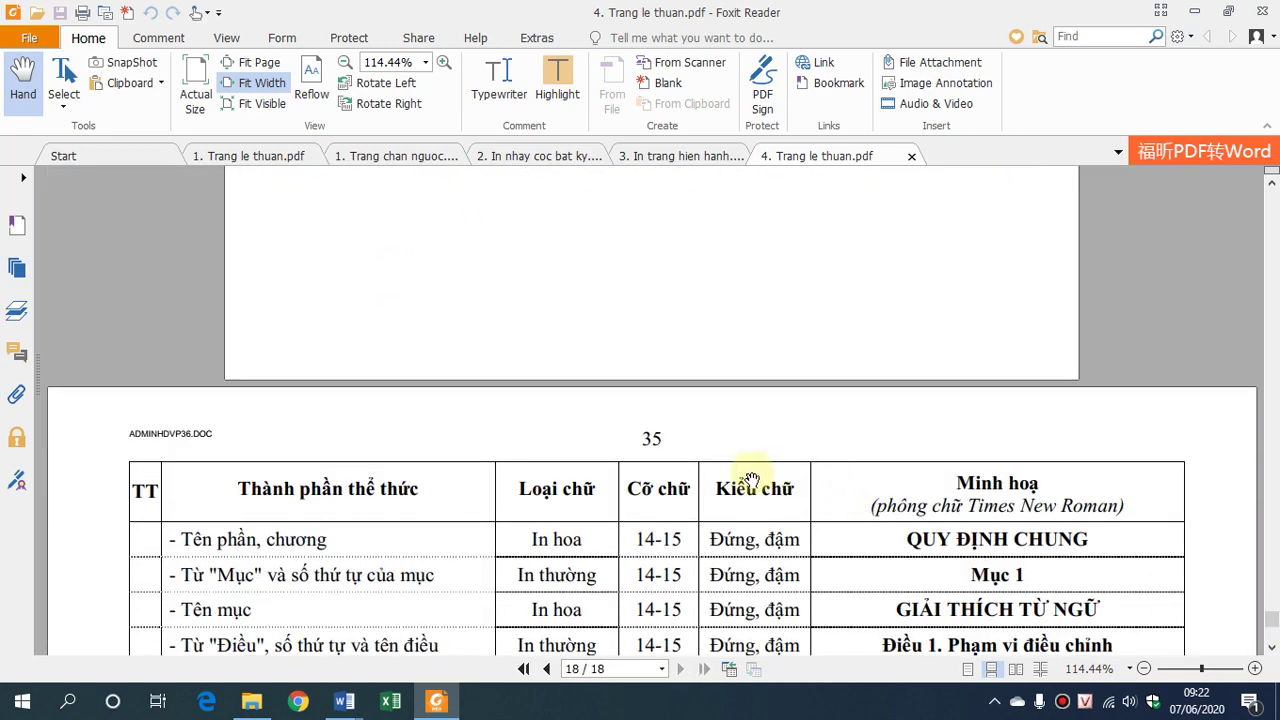
# Open 4. In trang chan thuan.pdf in Foxit Reader and check its 18 pages end at page 36
pyautogui.rightClick(600, 703)
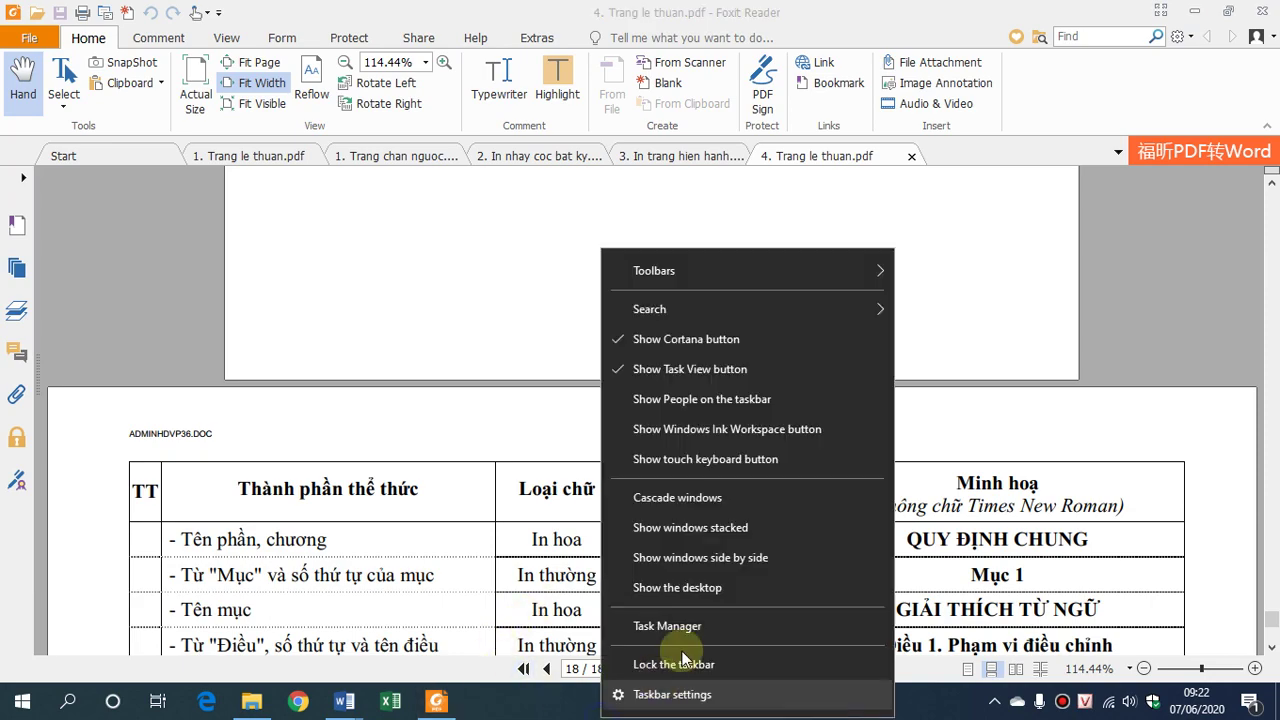
pyautogui.click(699, 590)
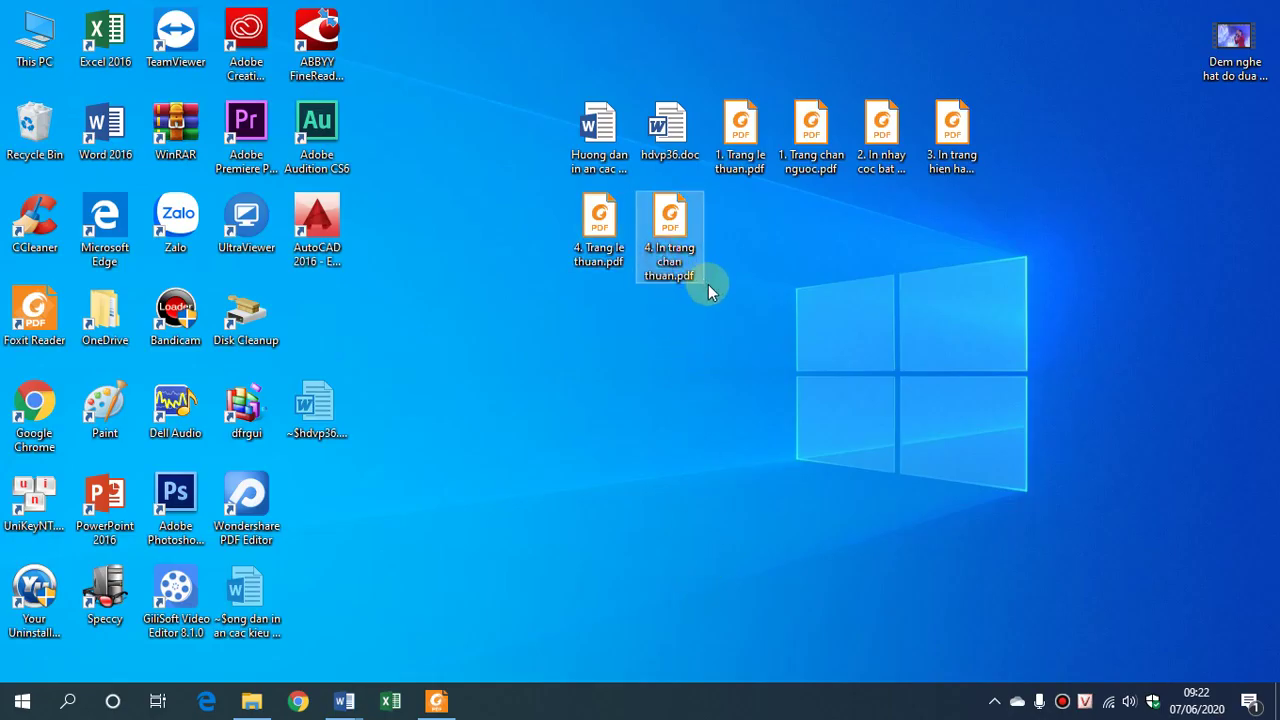
pyautogui.rightClick(686, 250)
pyautogui.click(752, 220)
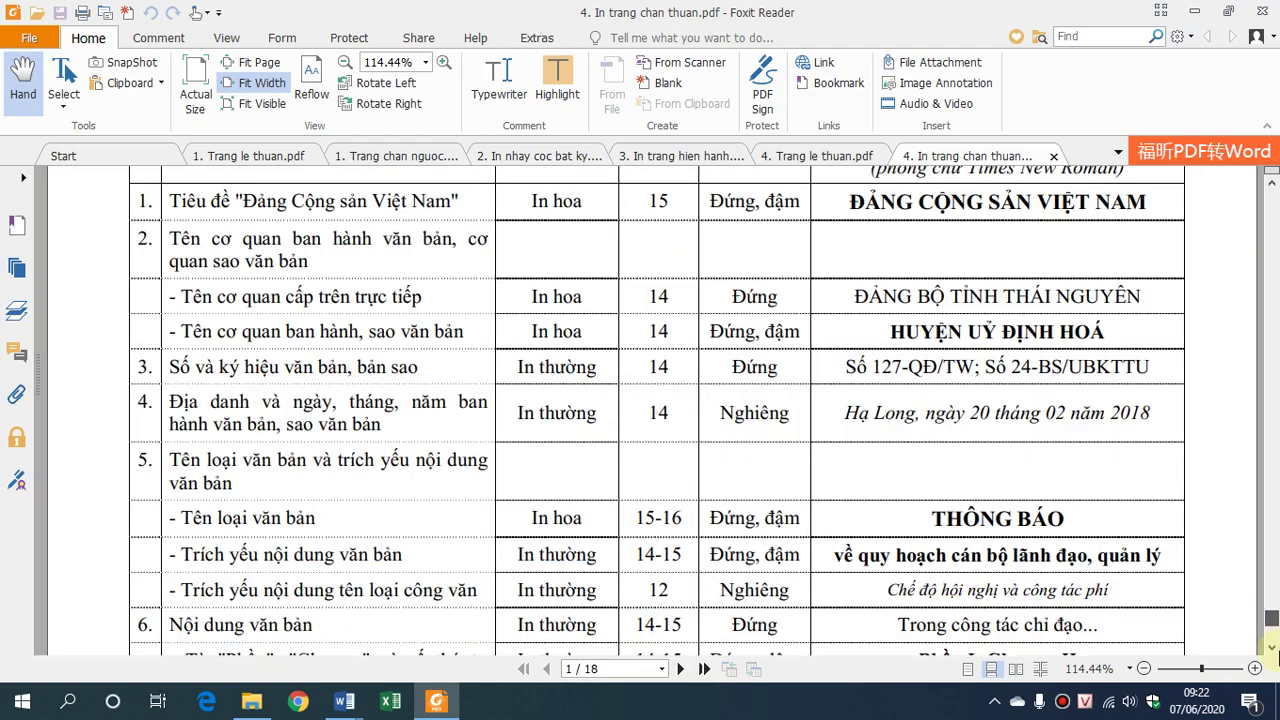
pyautogui.moveTo(1271, 200); pyautogui.dragTo(1271, 620)
pyautogui.scroll(-5, 965, 440)
pyautogui.scroll(6, 969, 413)
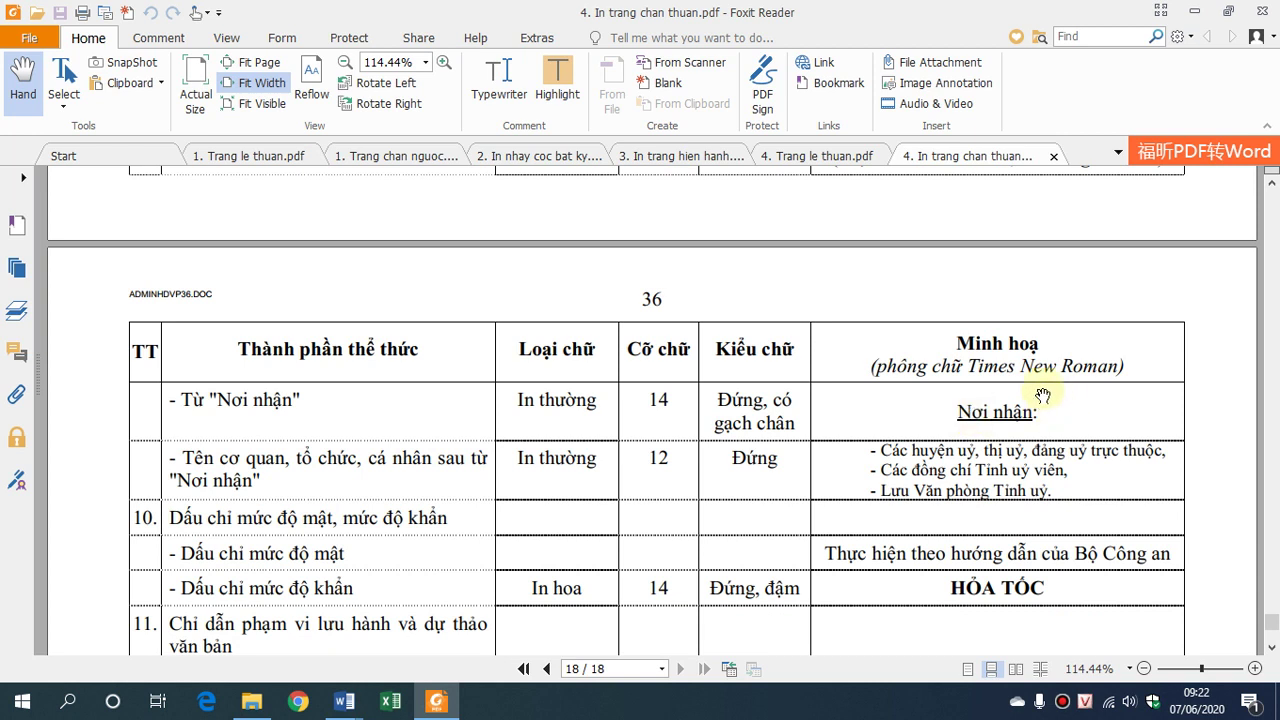
pyautogui.moveTo(344, 701)
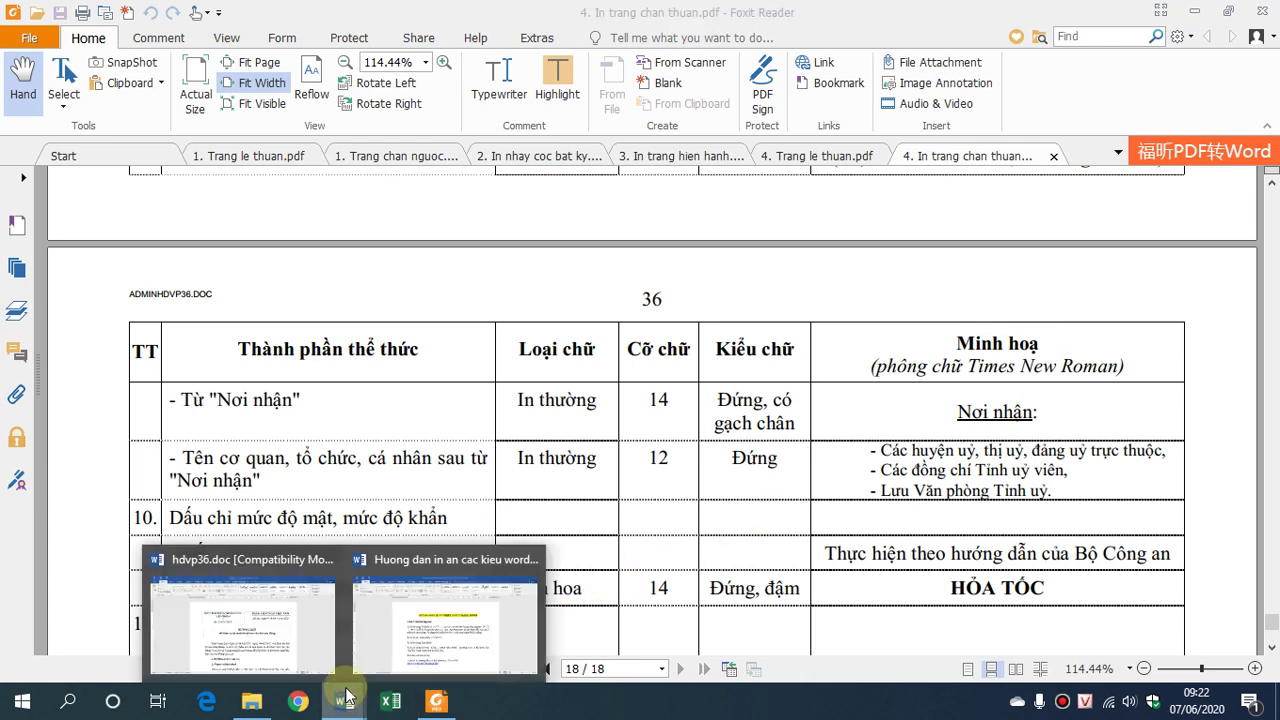
pyautogui.click(405, 655)
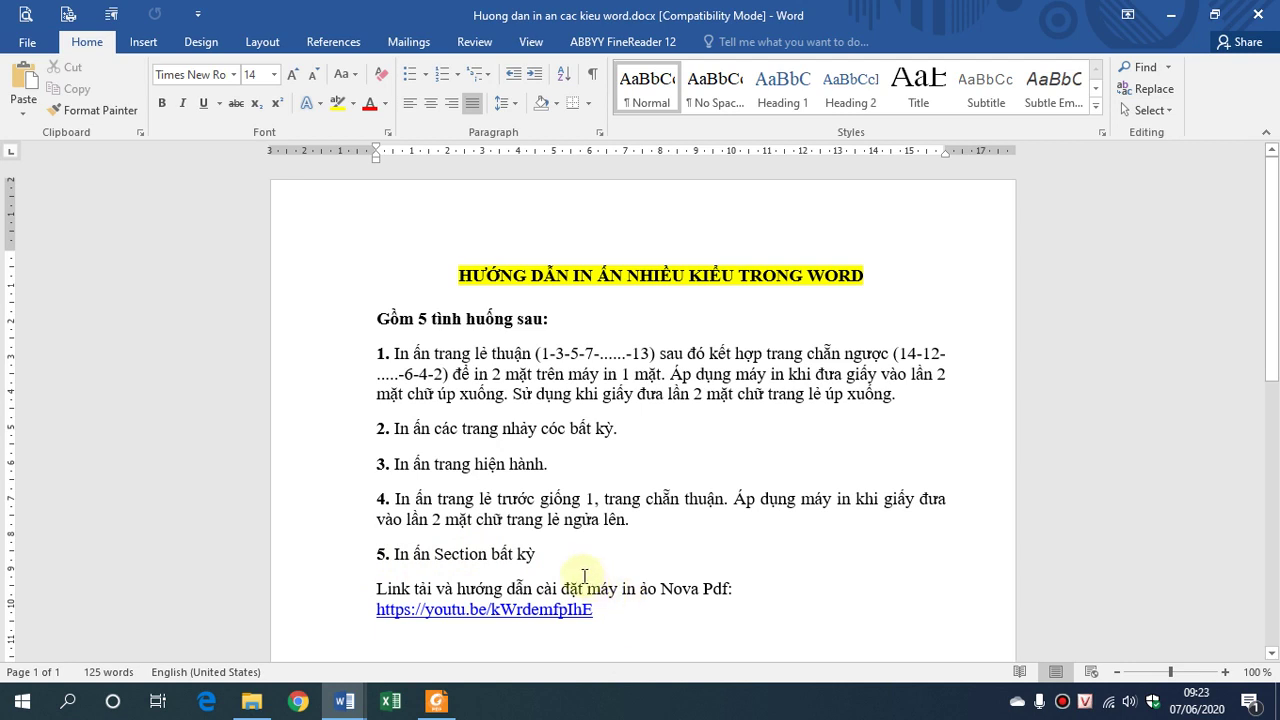
# Highlight item 5 on printing any section in the guide, then return to hdvp36.doc
pyautogui.moveTo(536, 556); pyautogui.dragTo(400, 553)
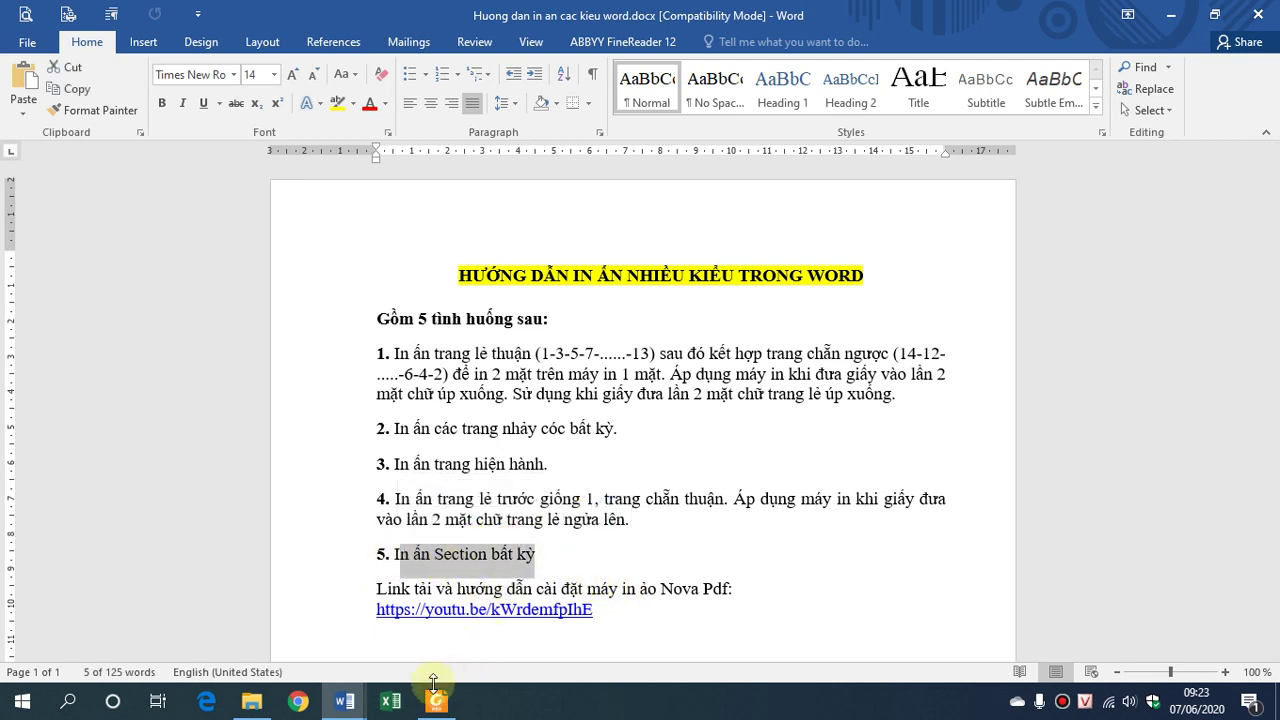
pyautogui.click(351, 700)
pyautogui.moveTo(344, 701)
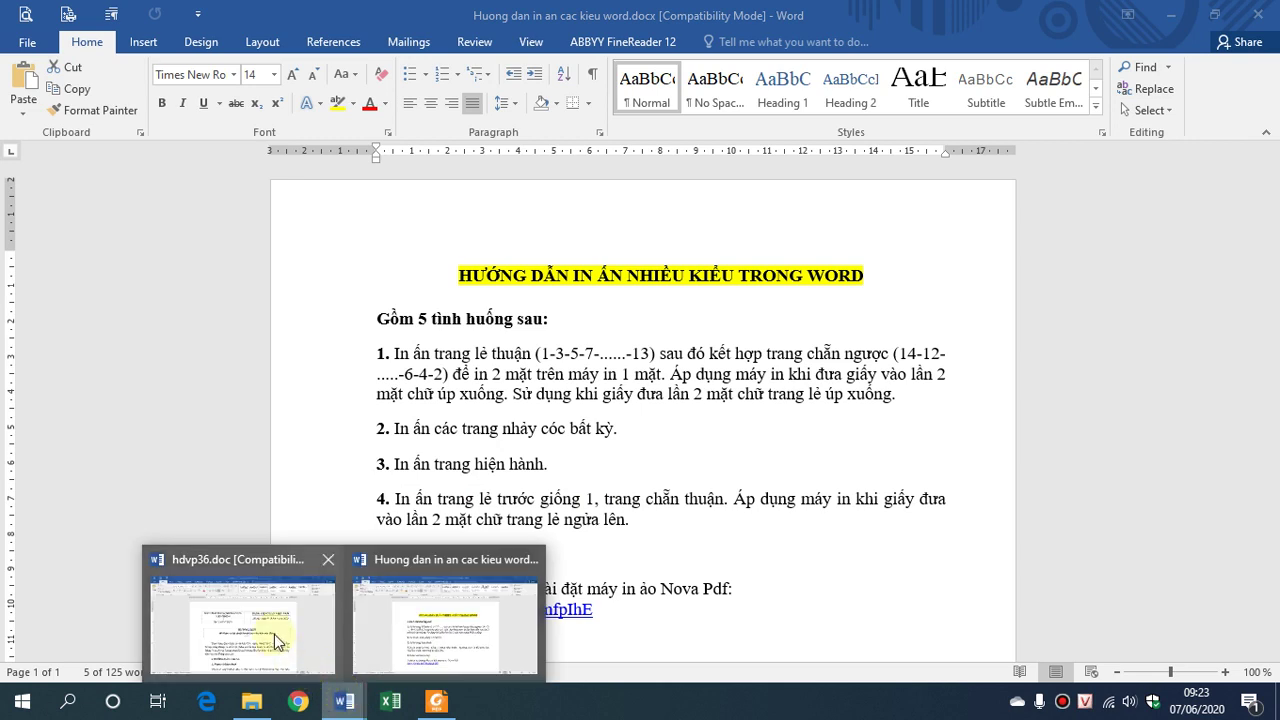
pyautogui.click(276, 632)
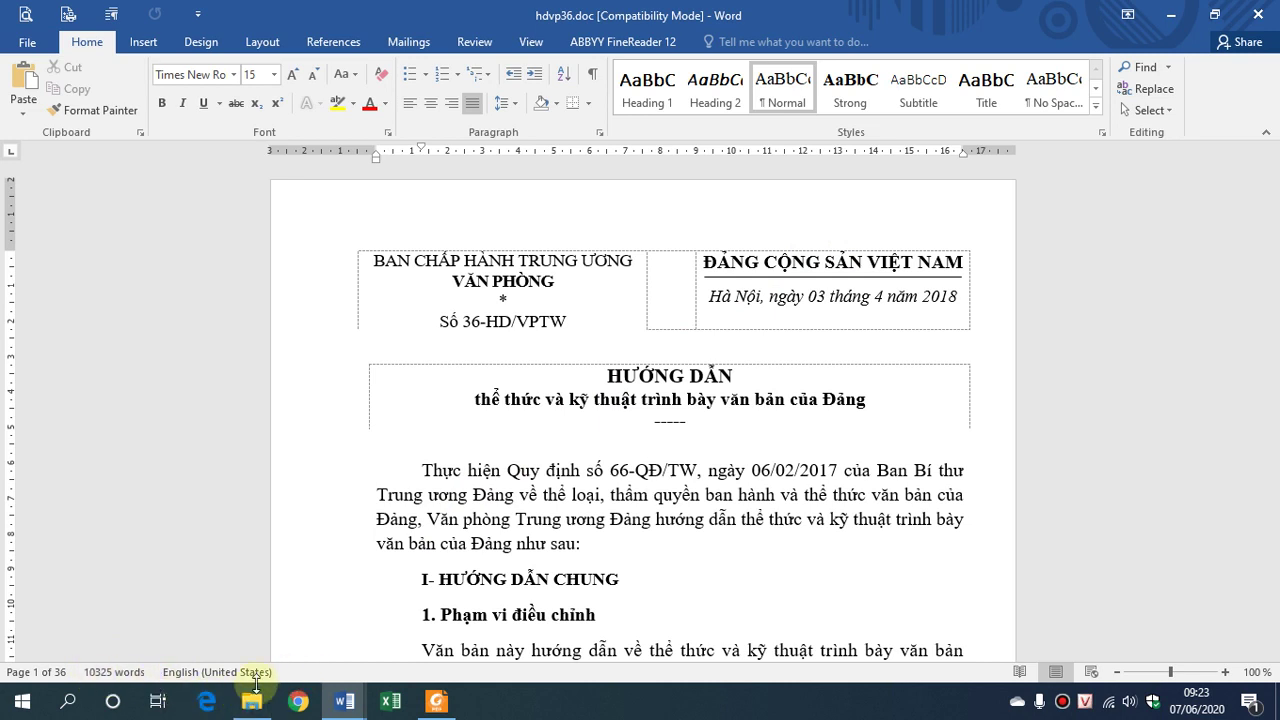
# Add the Section number to Word's status bar
pyautogui.rightClick(313, 672)
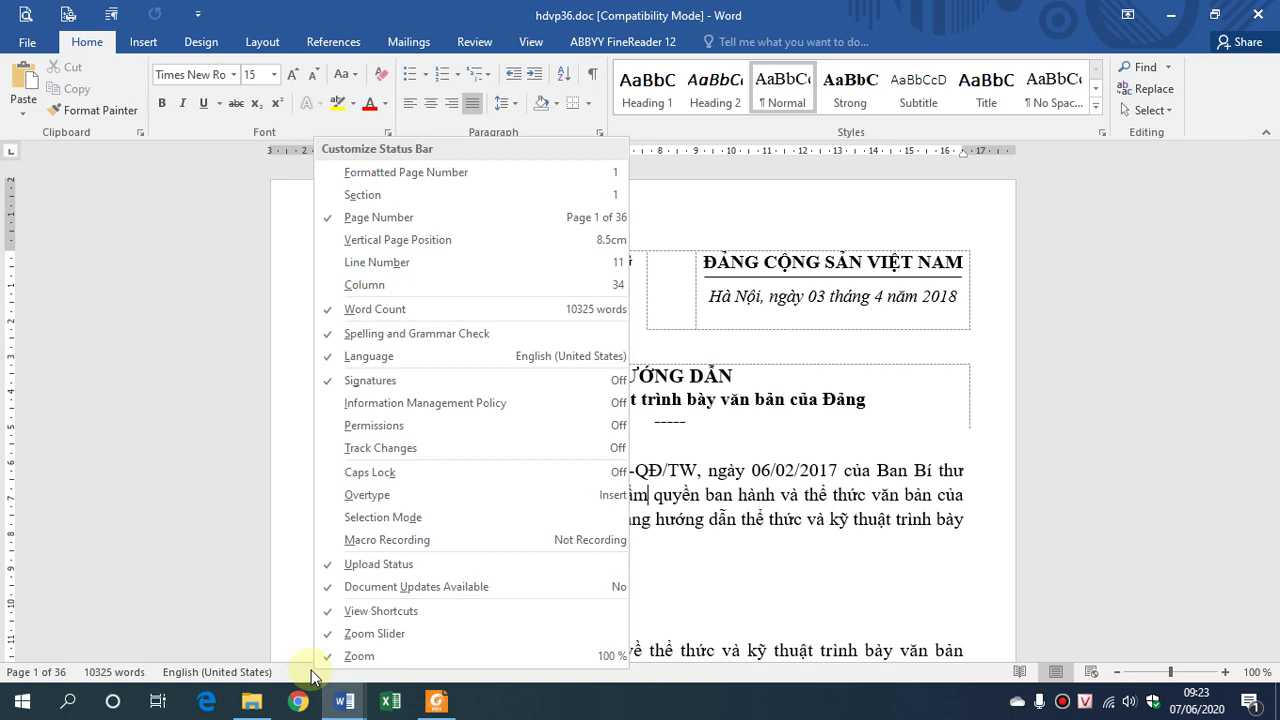
pyautogui.click(485, 195)
pyautogui.click(318, 688)
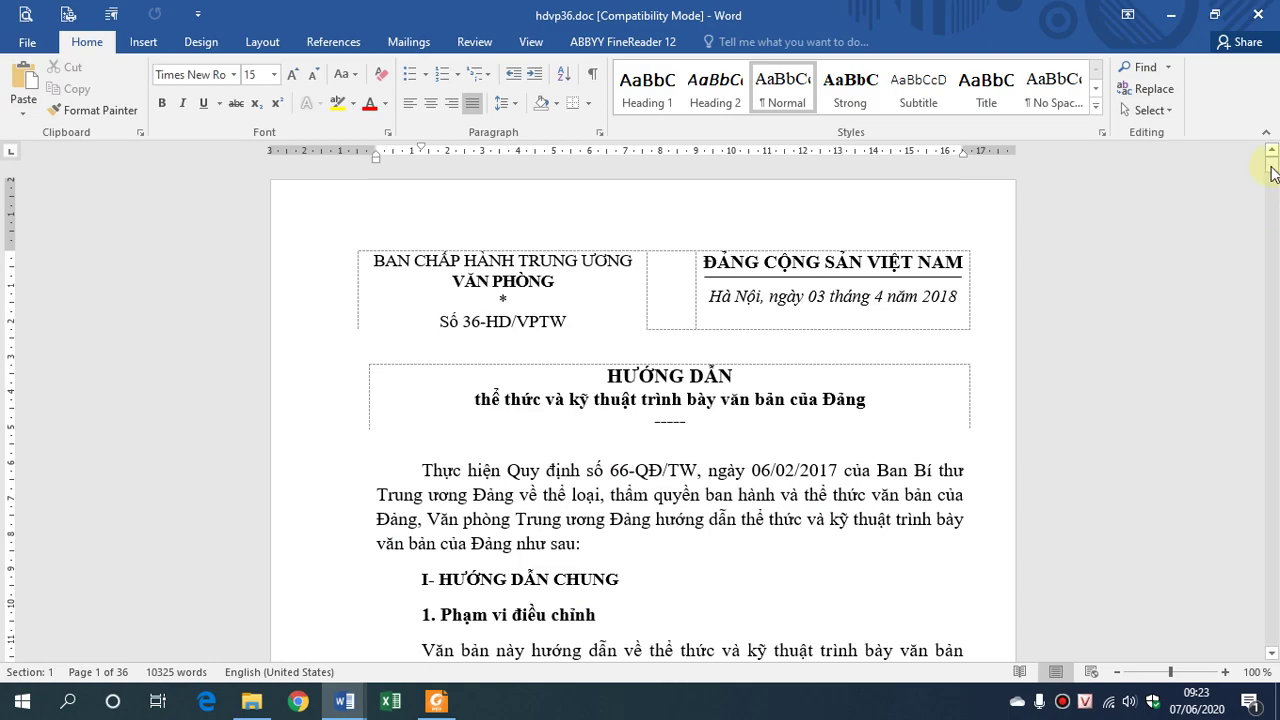
# Go to the Phụ lục 1 heading and turn on Show/Hide ¶ formatting marks
pyautogui.moveTo(1271, 170); pyautogui.dragTo(1268, 548)
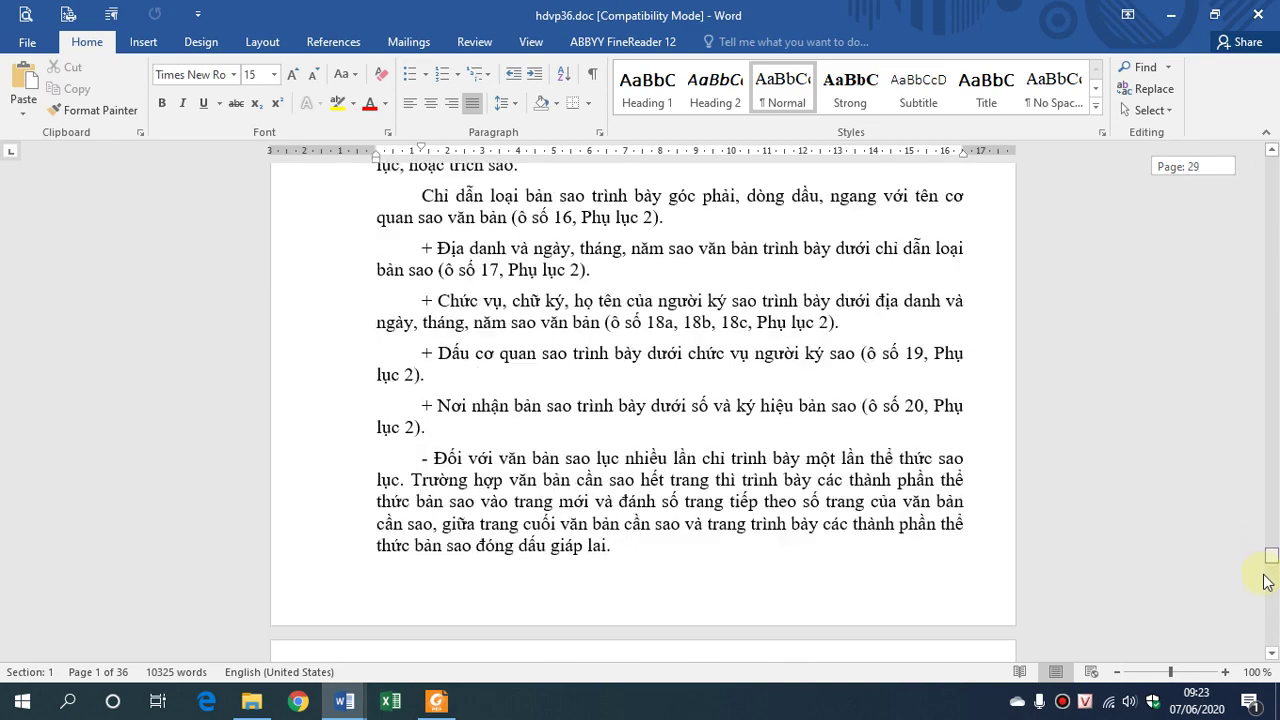
pyautogui.moveTo(1268, 548); pyautogui.dragTo(1266, 620)
pyautogui.scroll(5, 889, 476)
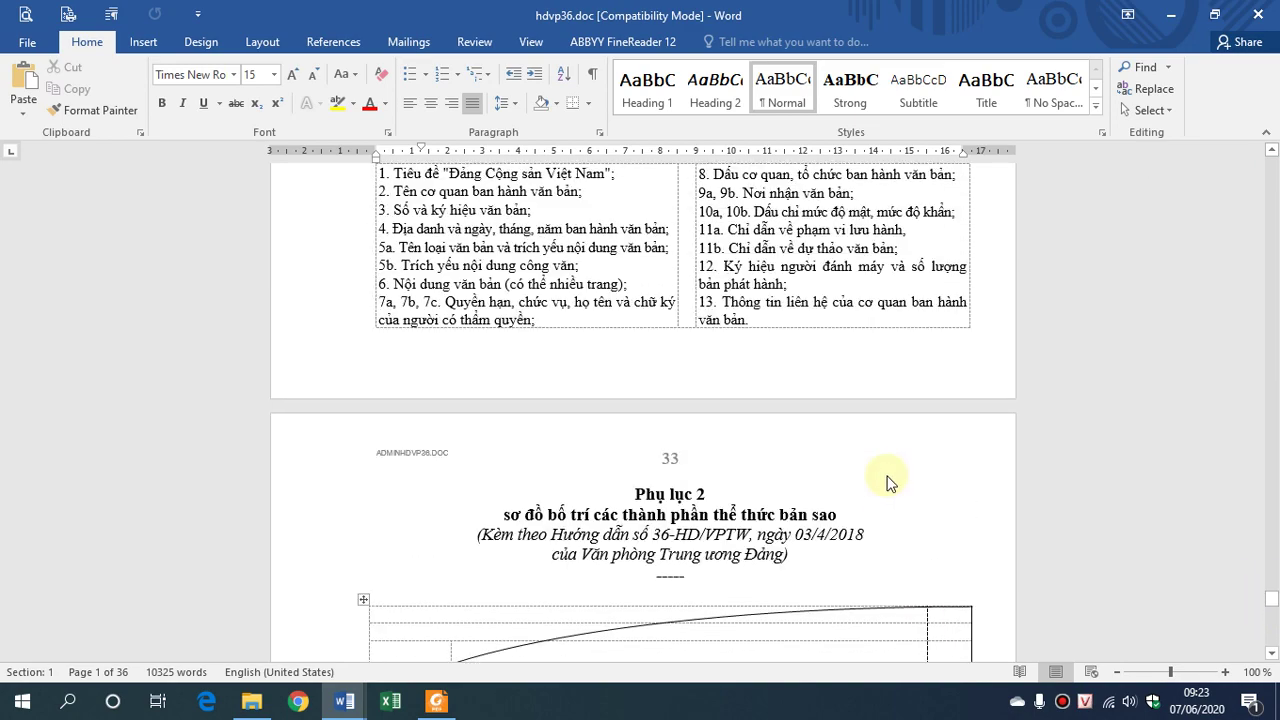
pyautogui.scroll(1, 886, 476)
pyautogui.scroll(-3, 886, 476)
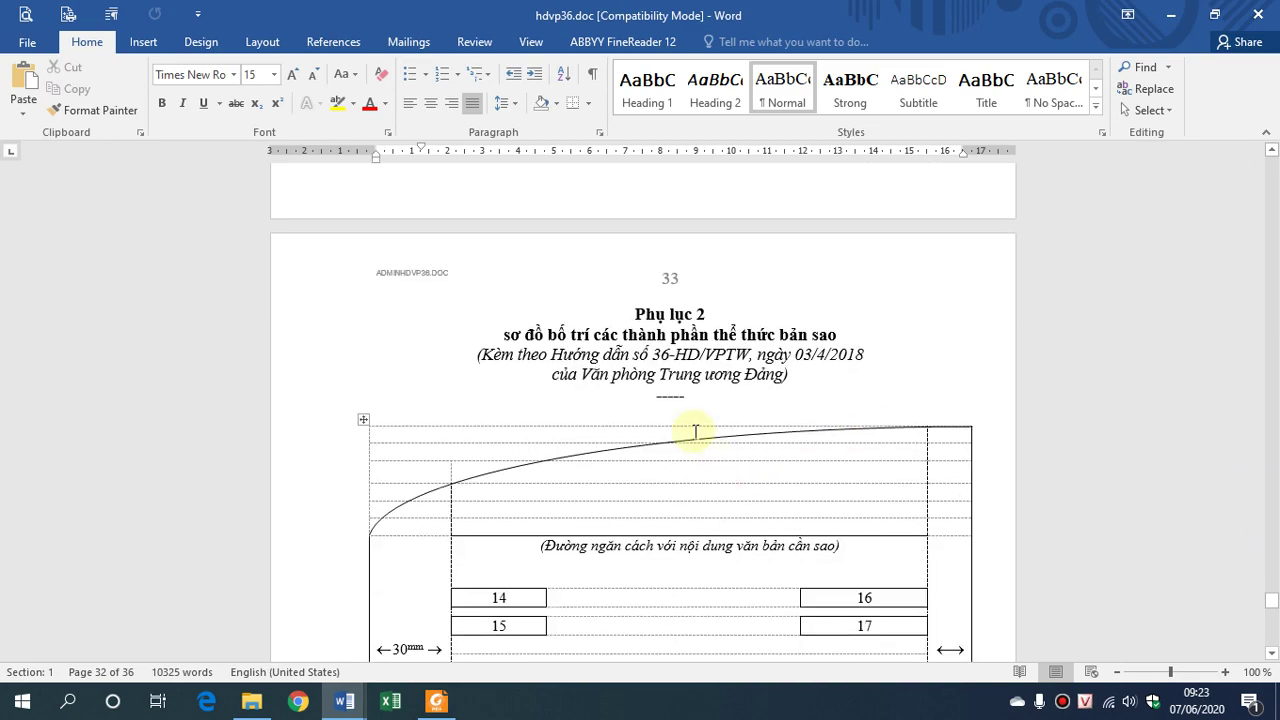
pyautogui.scroll(5, 724, 342)
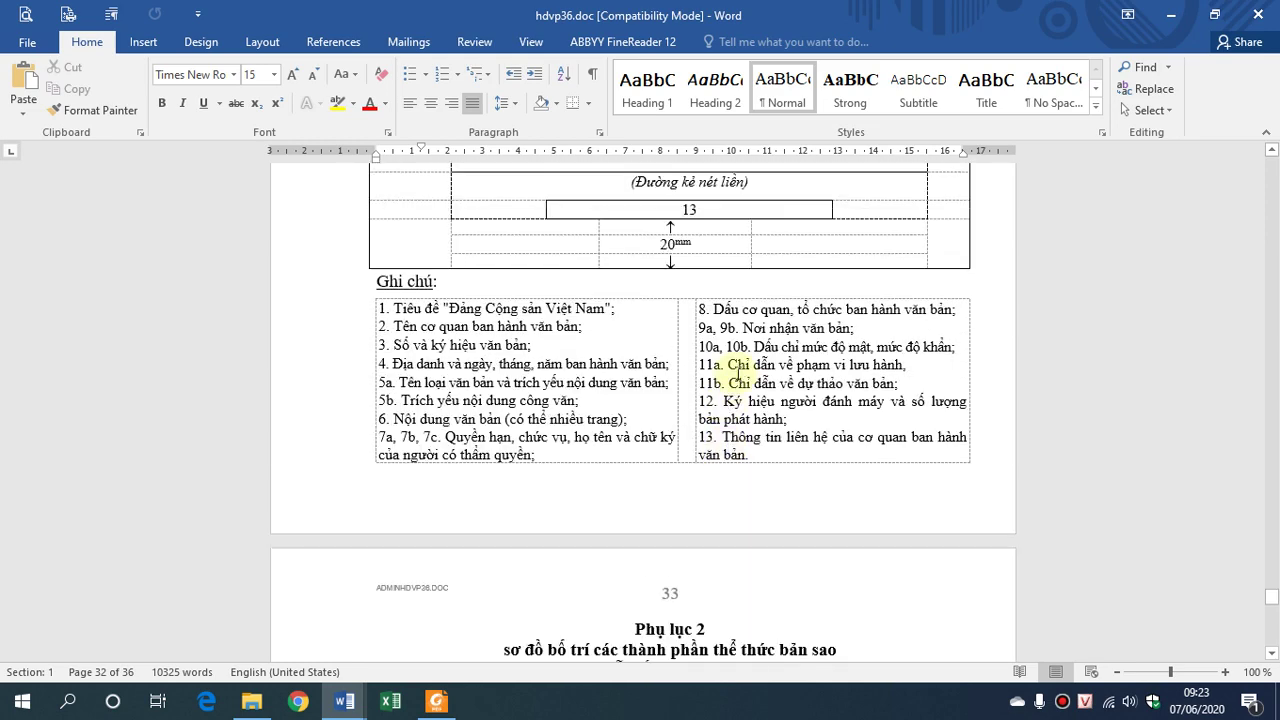
pyautogui.scroll(1, 748, 400)
pyautogui.scroll(6, 750, 400)
pyautogui.scroll(6, 752, 399)
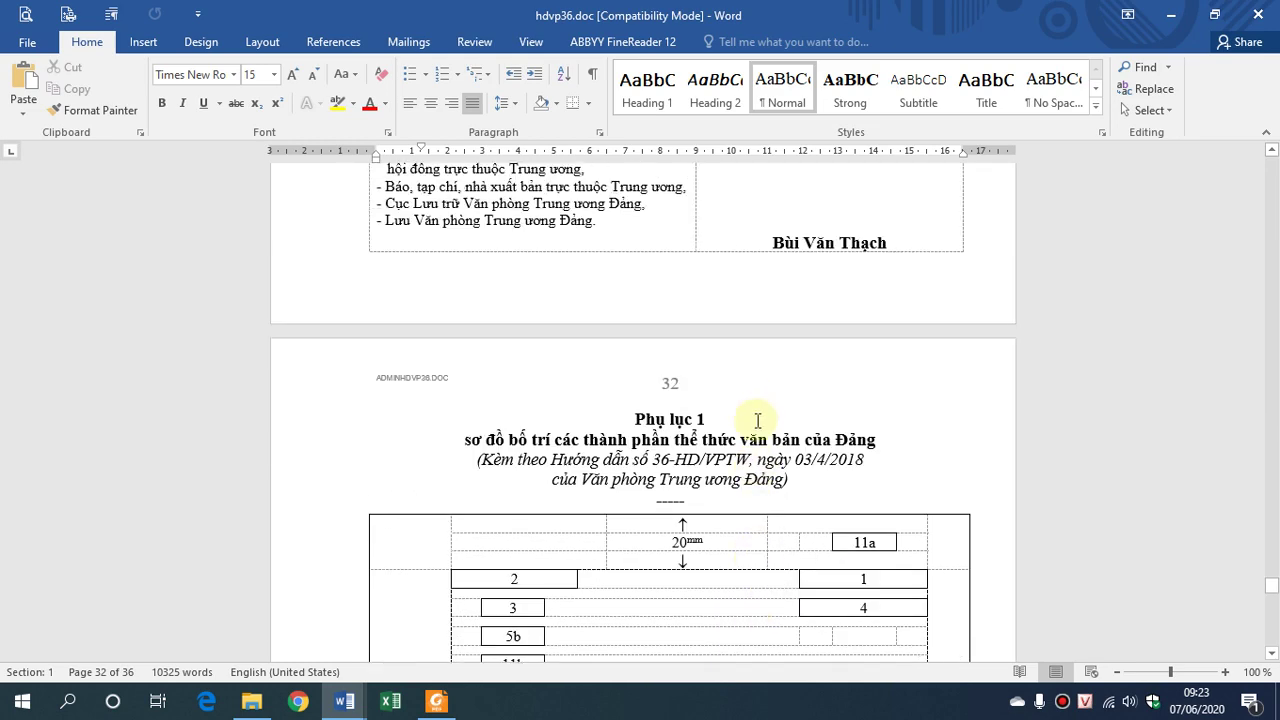
pyautogui.scroll(1, 756, 397)
pyautogui.click(638, 470)
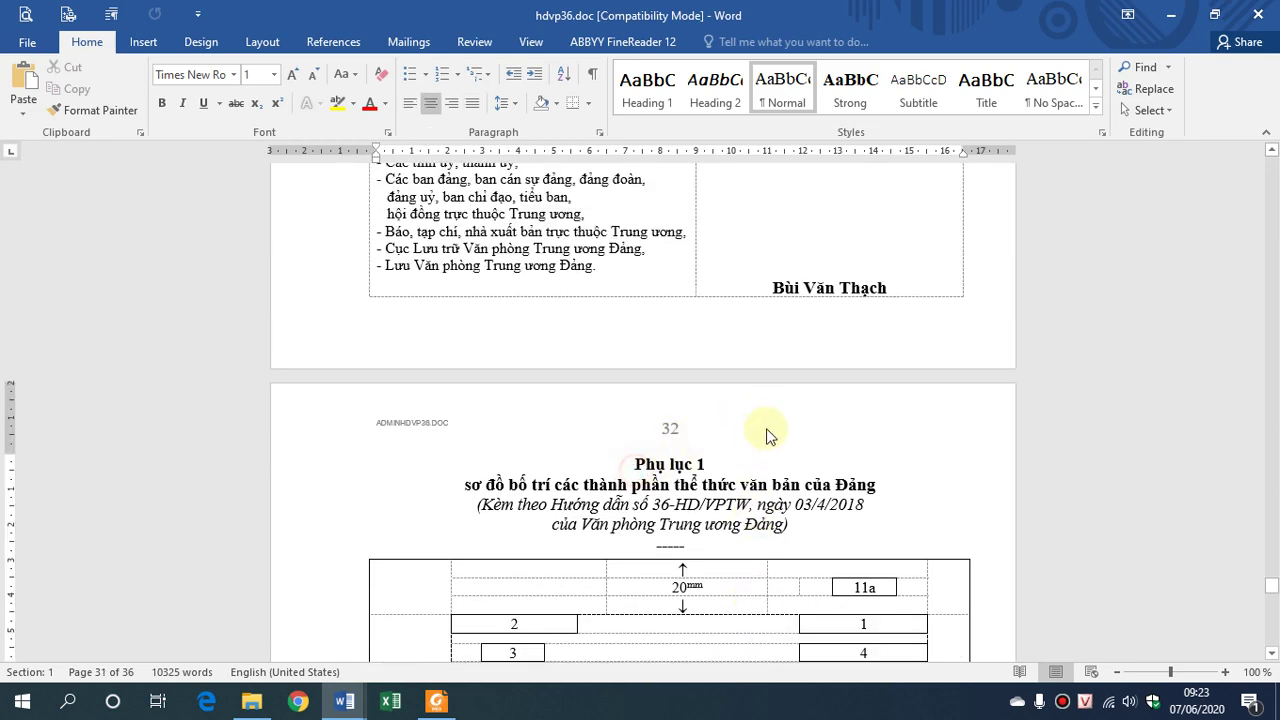
pyautogui.scroll(2, 840, 400)
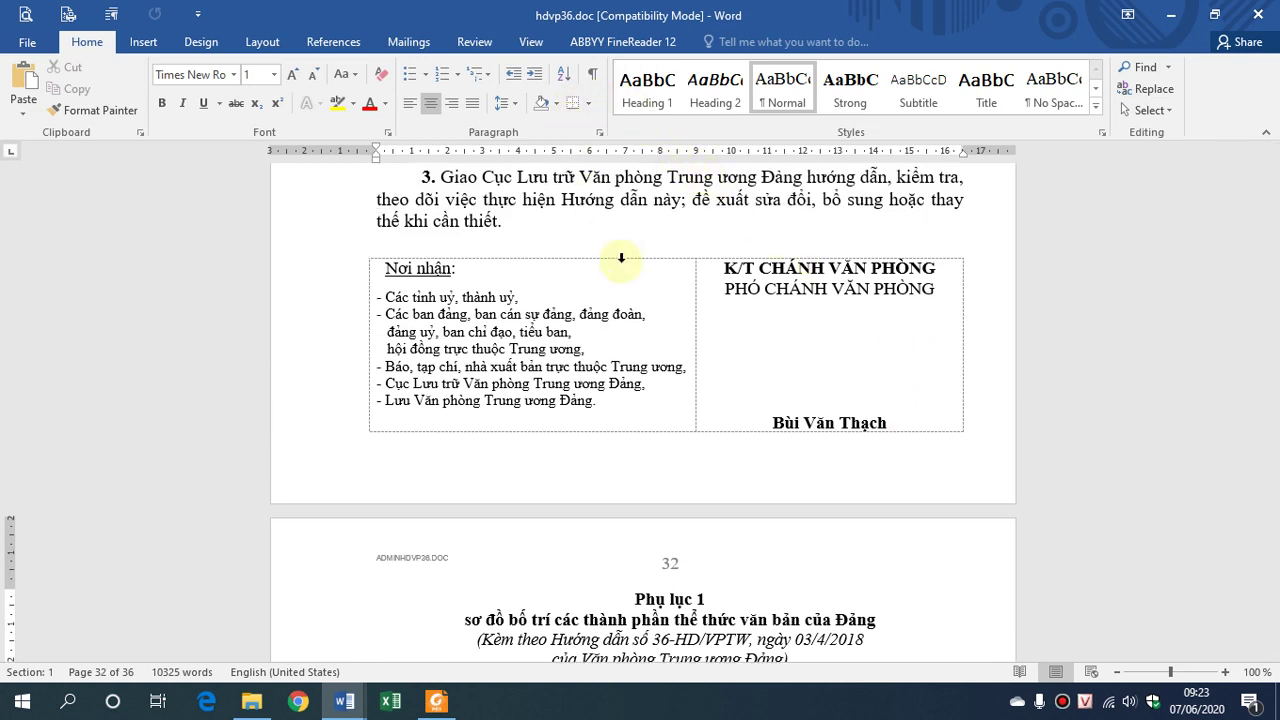
pyautogui.click(594, 79)
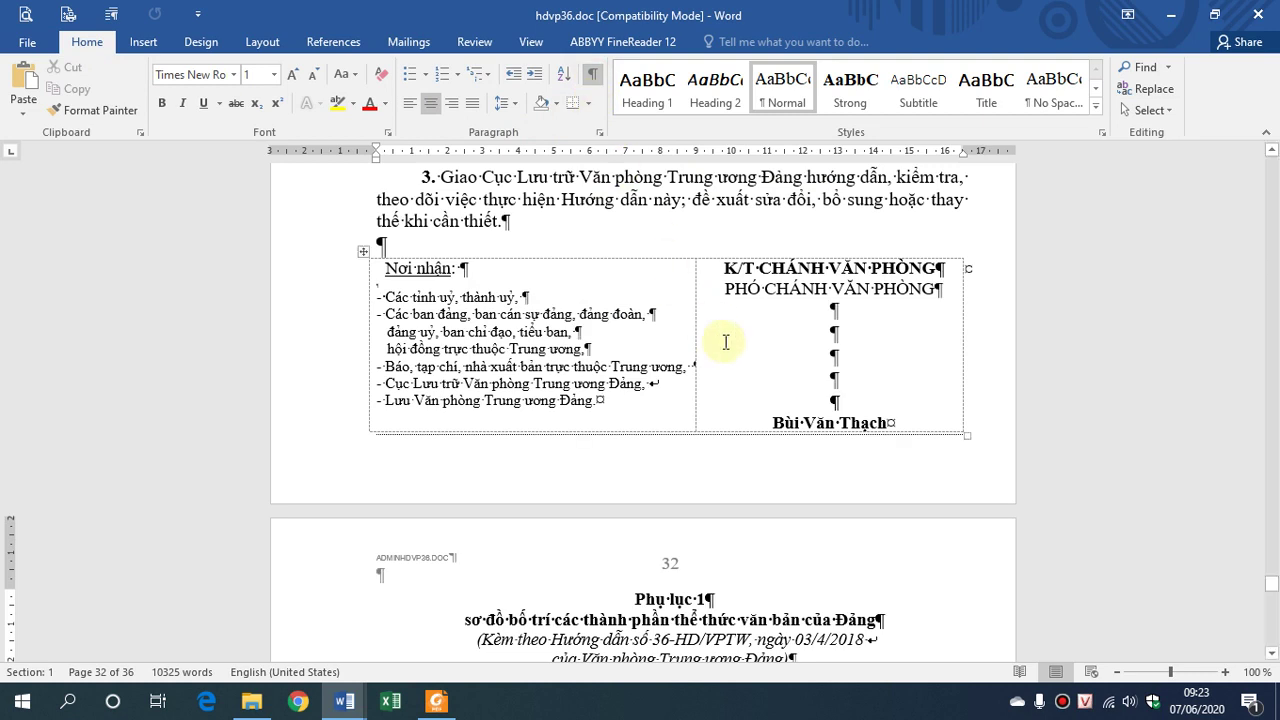
# Delete the empty paragraph after paragraph 3, above the signature table
pyautogui.scroll(-2, 835, 402)
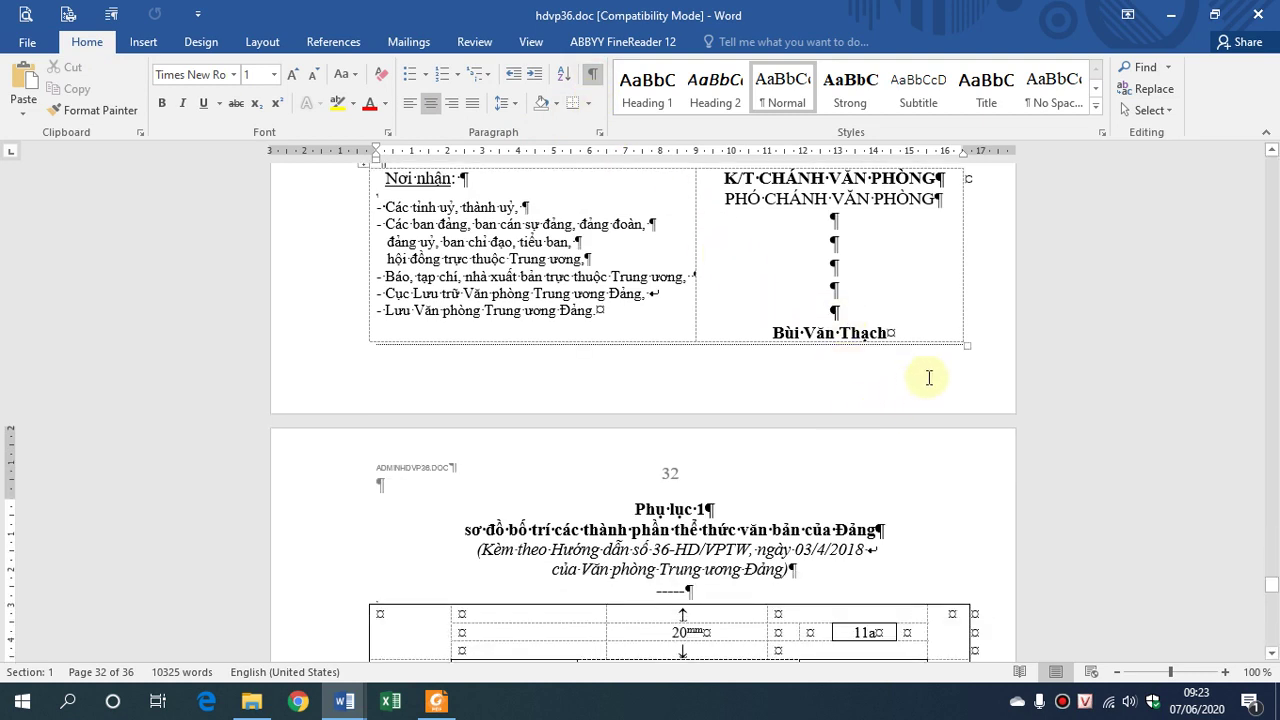
pyautogui.click(384, 347)
pyautogui.scroll(4, 770, 385)
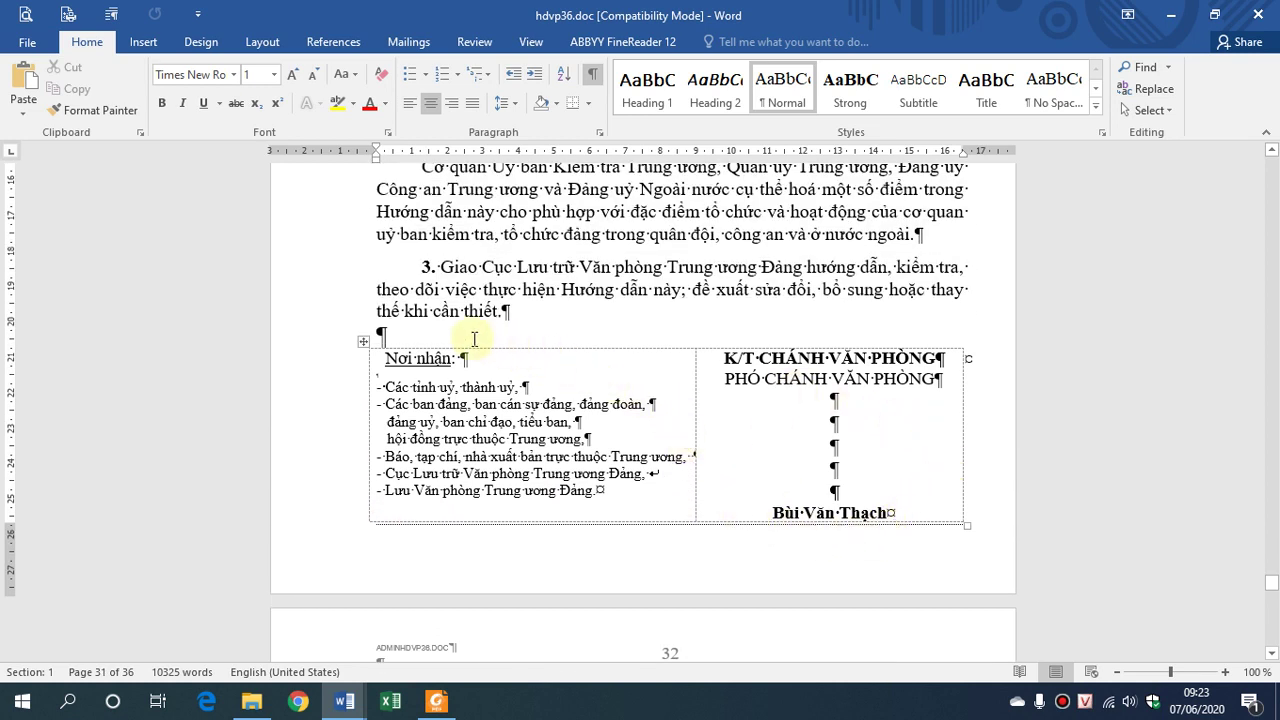
pyautogui.click(531, 316)
pyautogui.press('Delete')
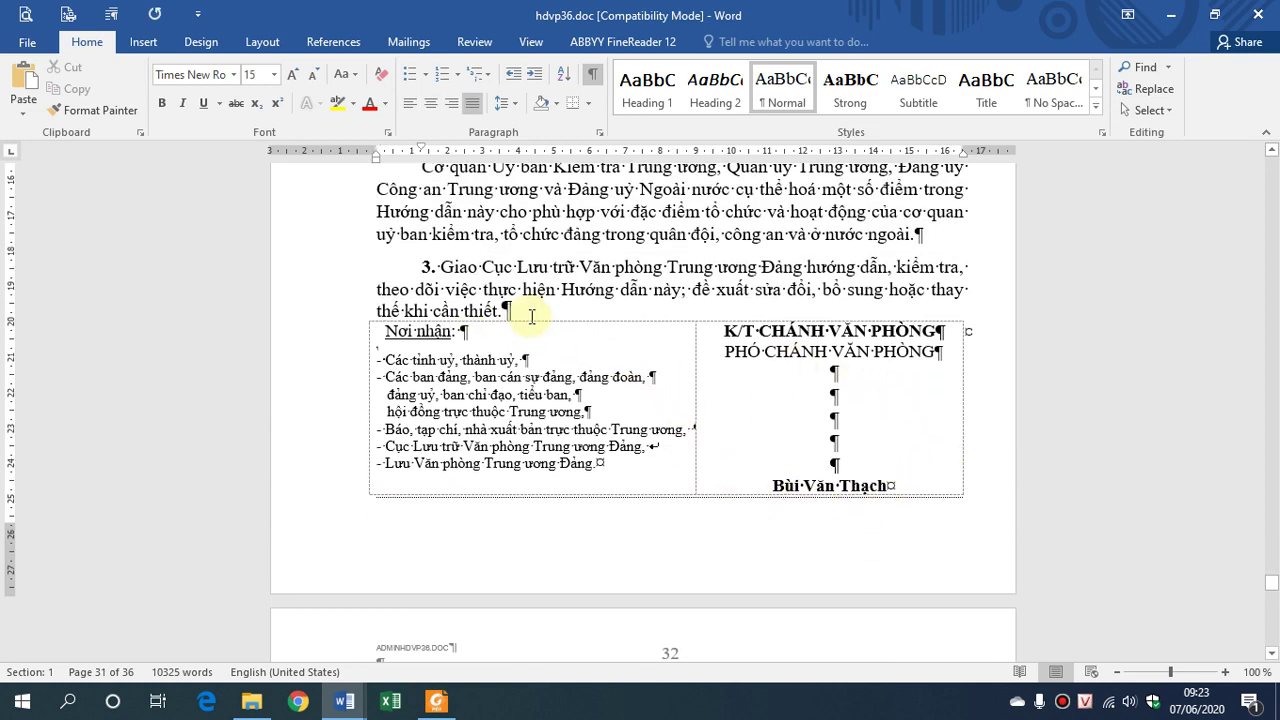
pyautogui.click(376, 500)
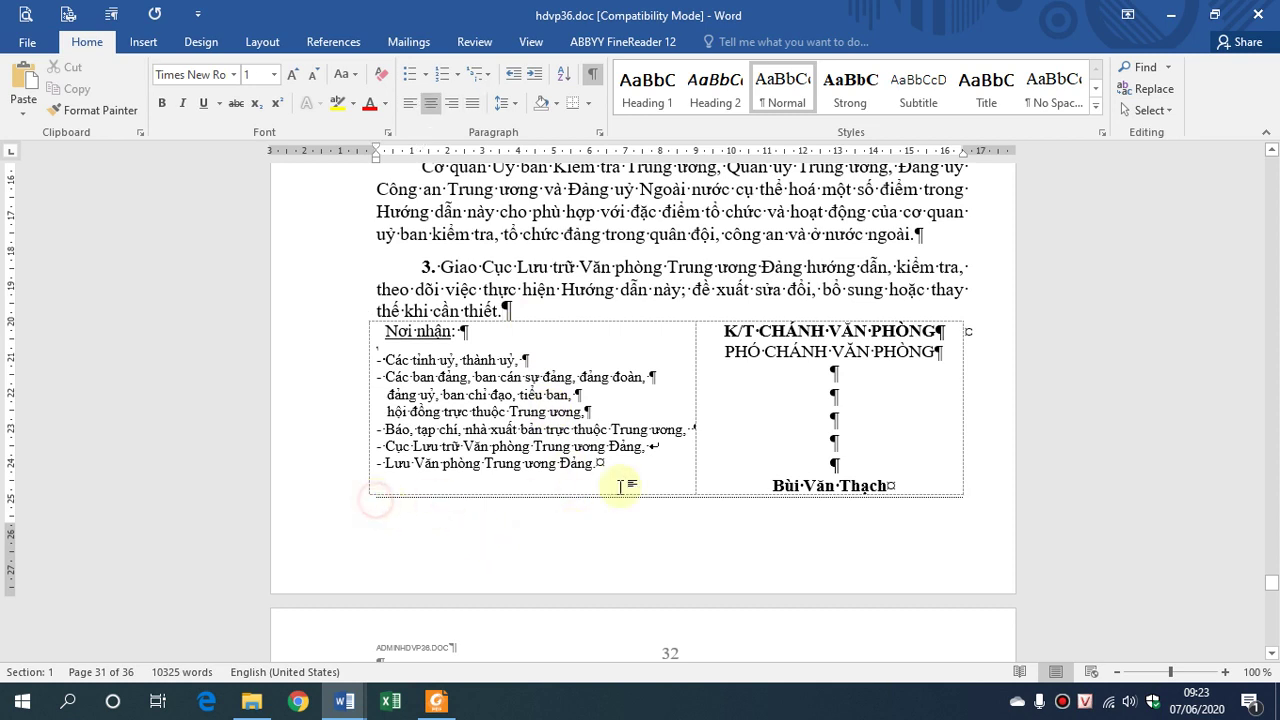
pyautogui.click(968, 466)
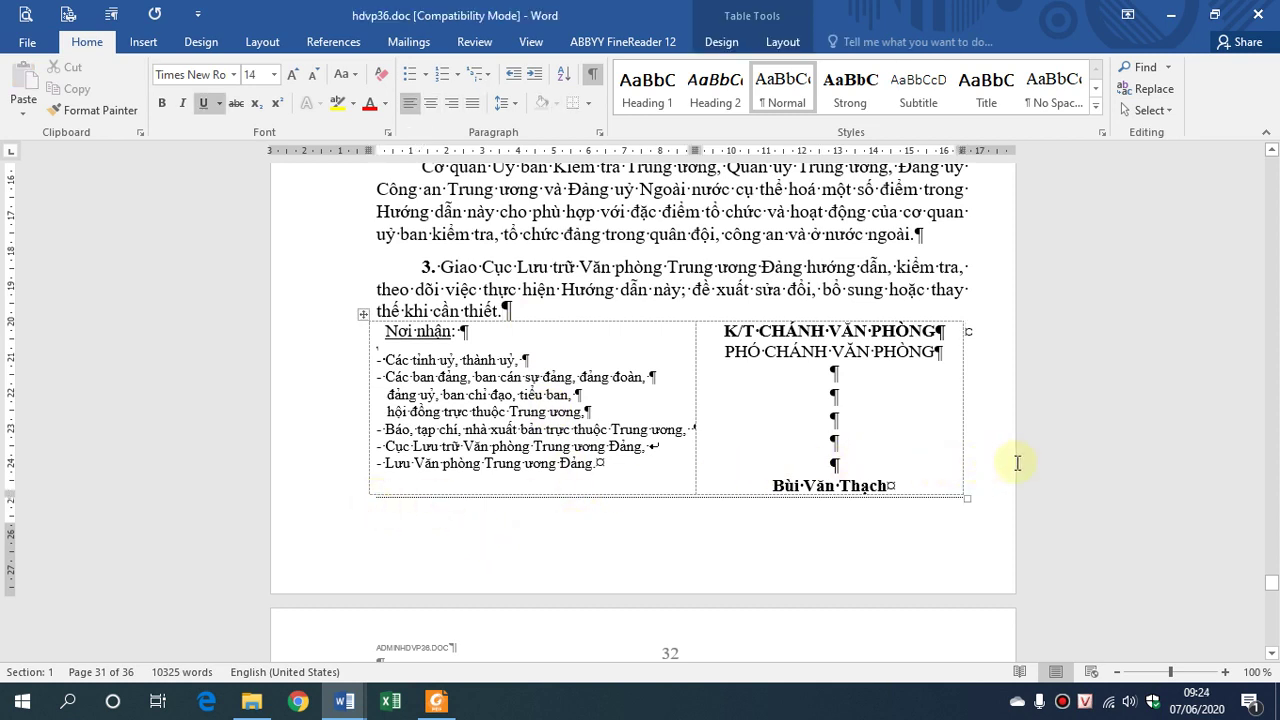
pyautogui.press('Return')
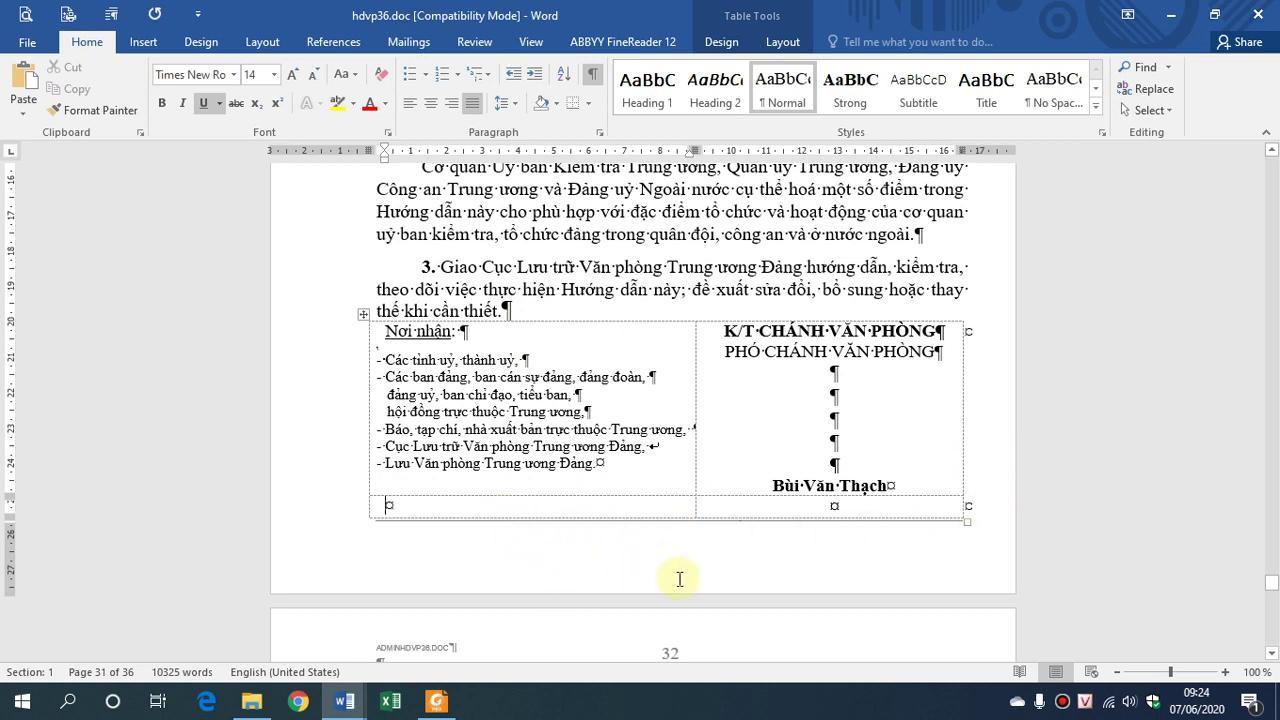
pyautogui.hotkey('ctrl', 'z')
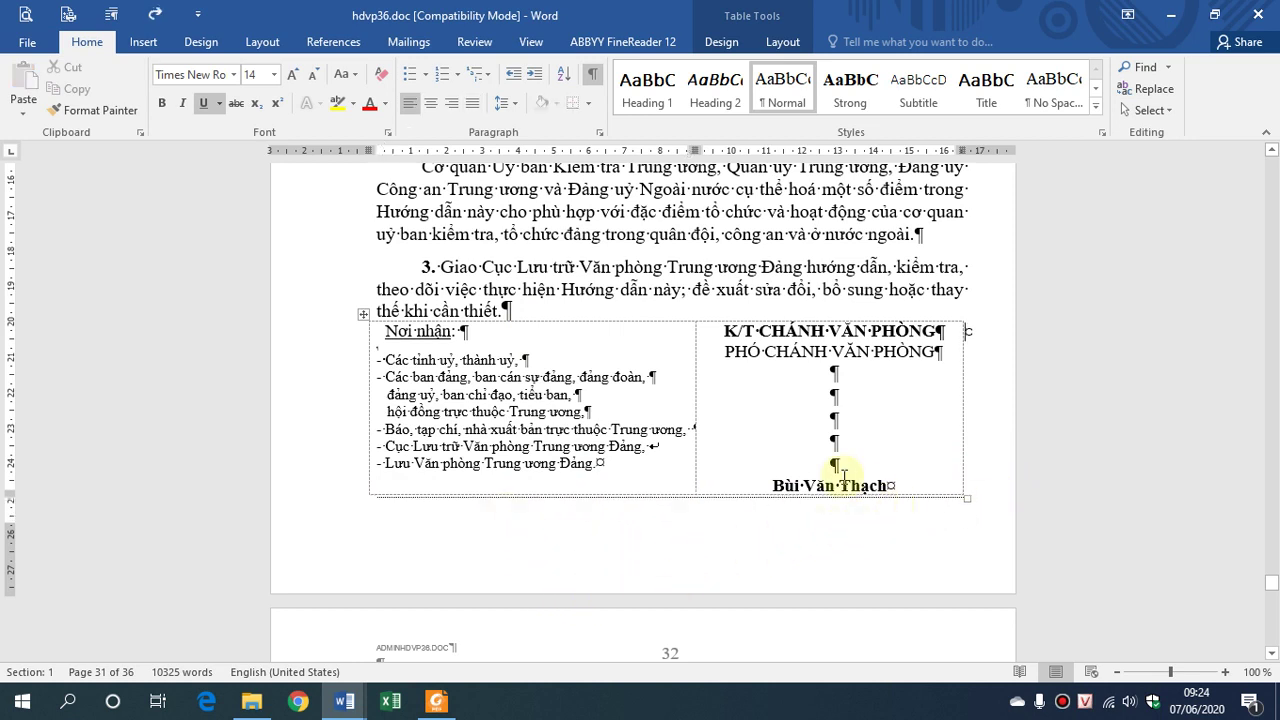
pyautogui.scroll(-1, 570, 480)
pyautogui.scroll(-2, 508, 514)
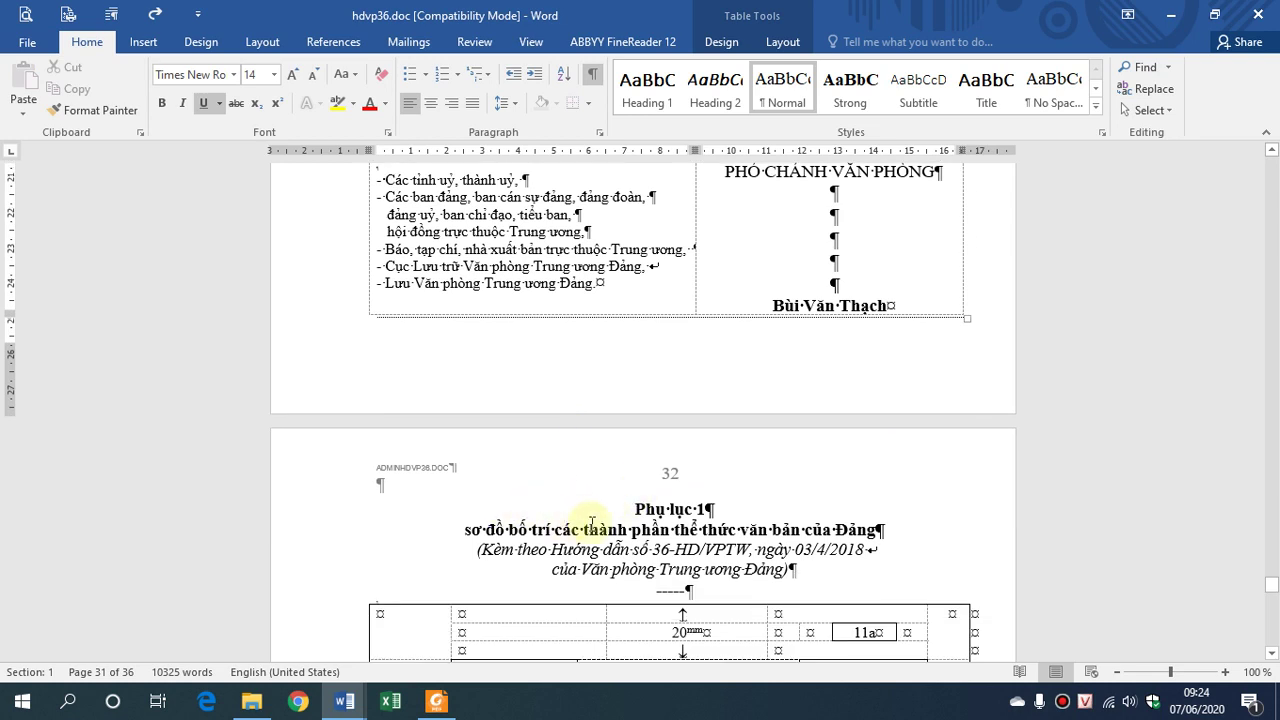
pyautogui.click(672, 507)
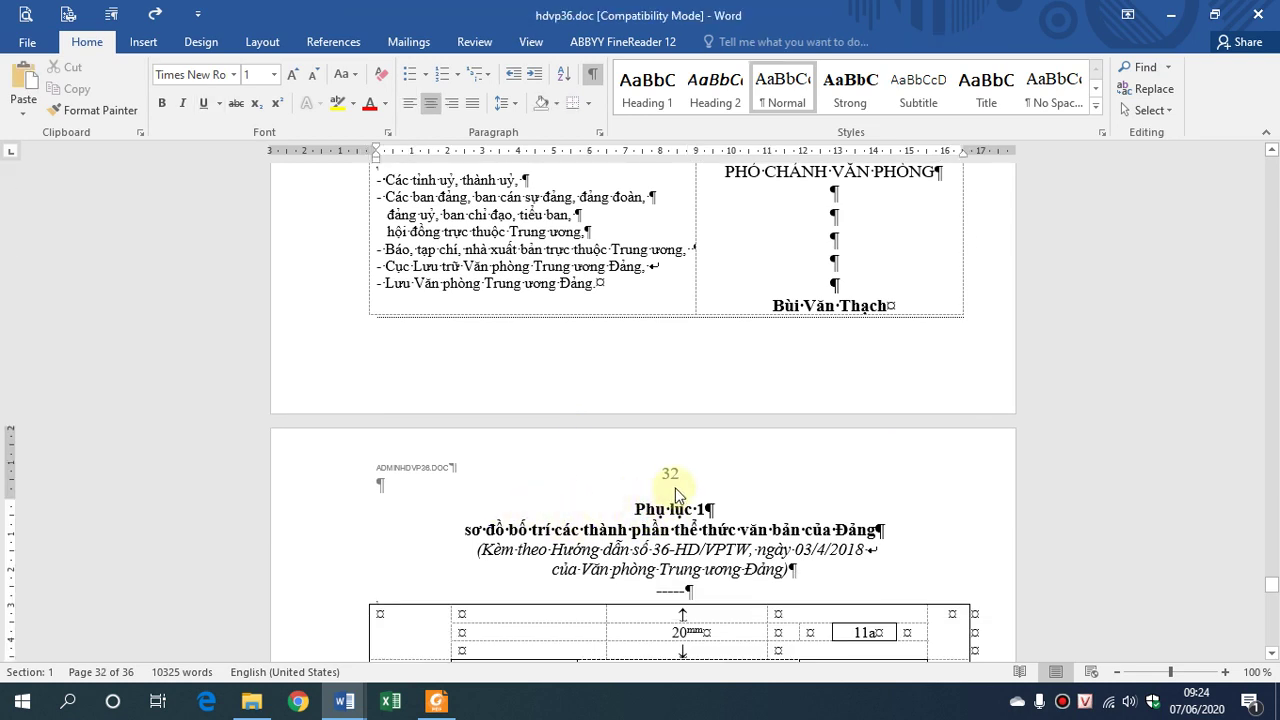
# Insert a Next Page section break before the Phụ lục 1 heading
pyautogui.click(258, 45)
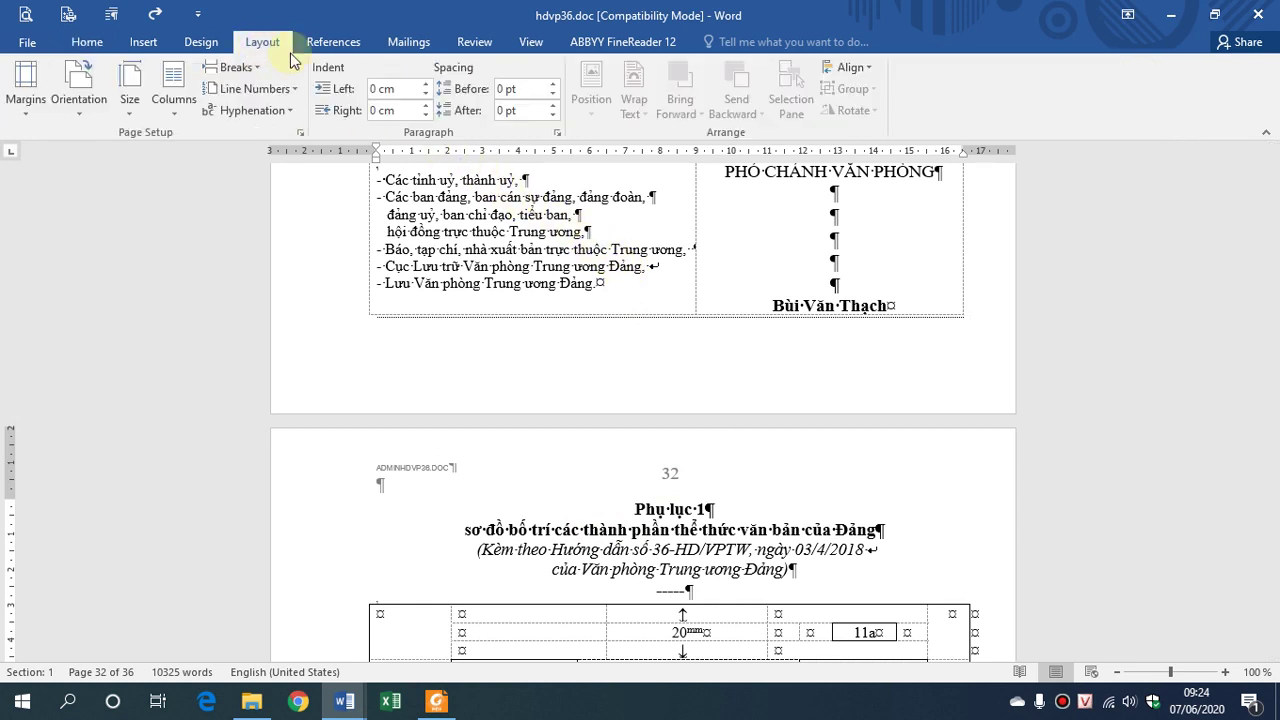
pyautogui.click(237, 70)
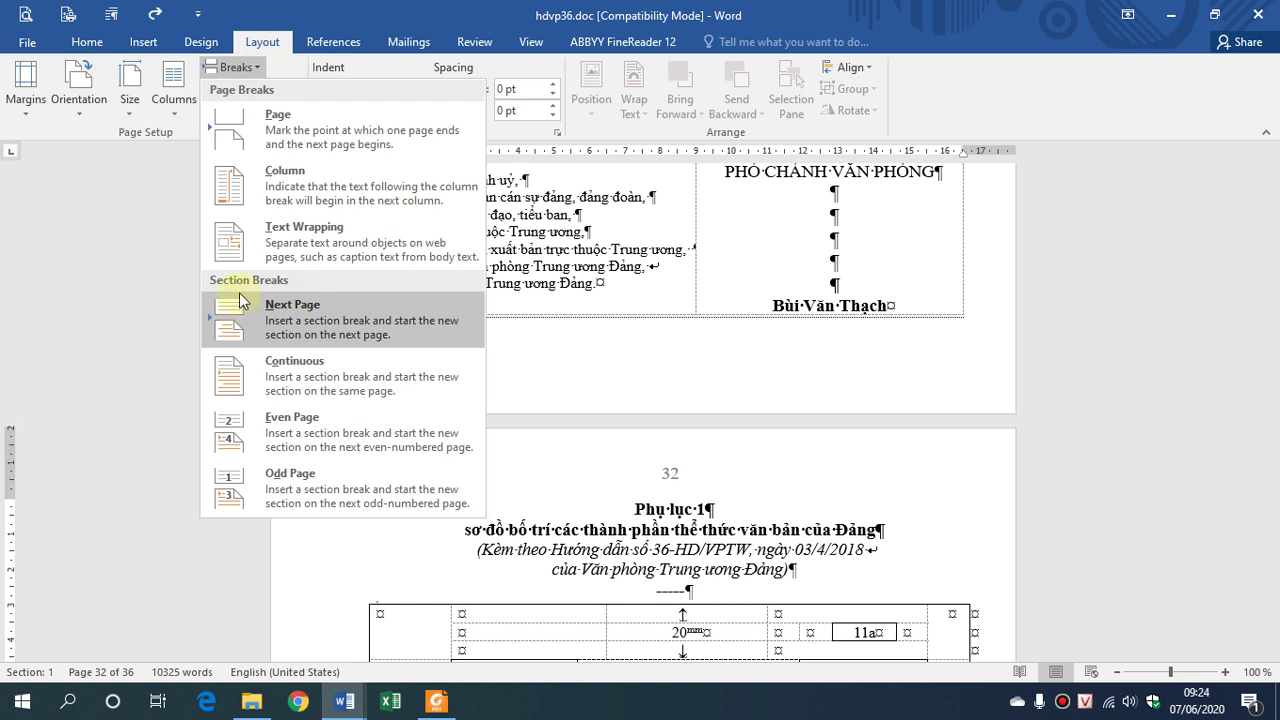
pyautogui.click(331, 316)
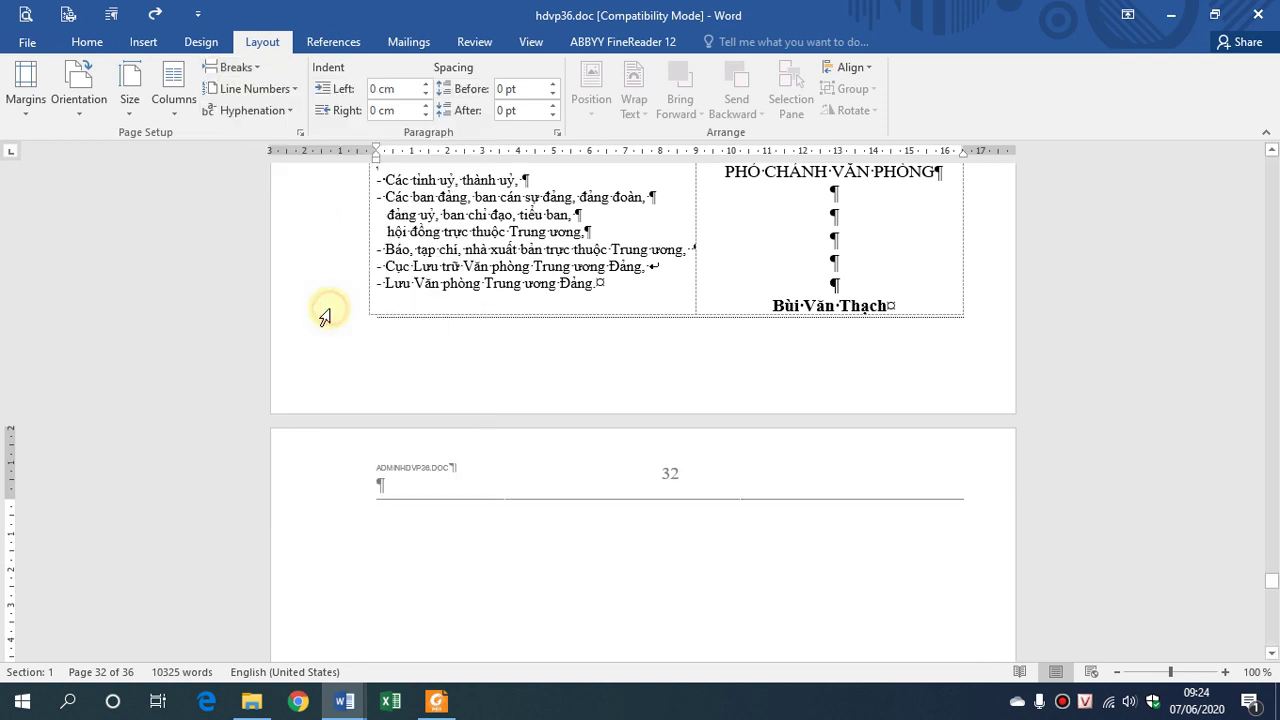
pyautogui.scroll(3, 811, 386)
pyautogui.scroll(4, 640, 391)
pyautogui.click(593, 498)
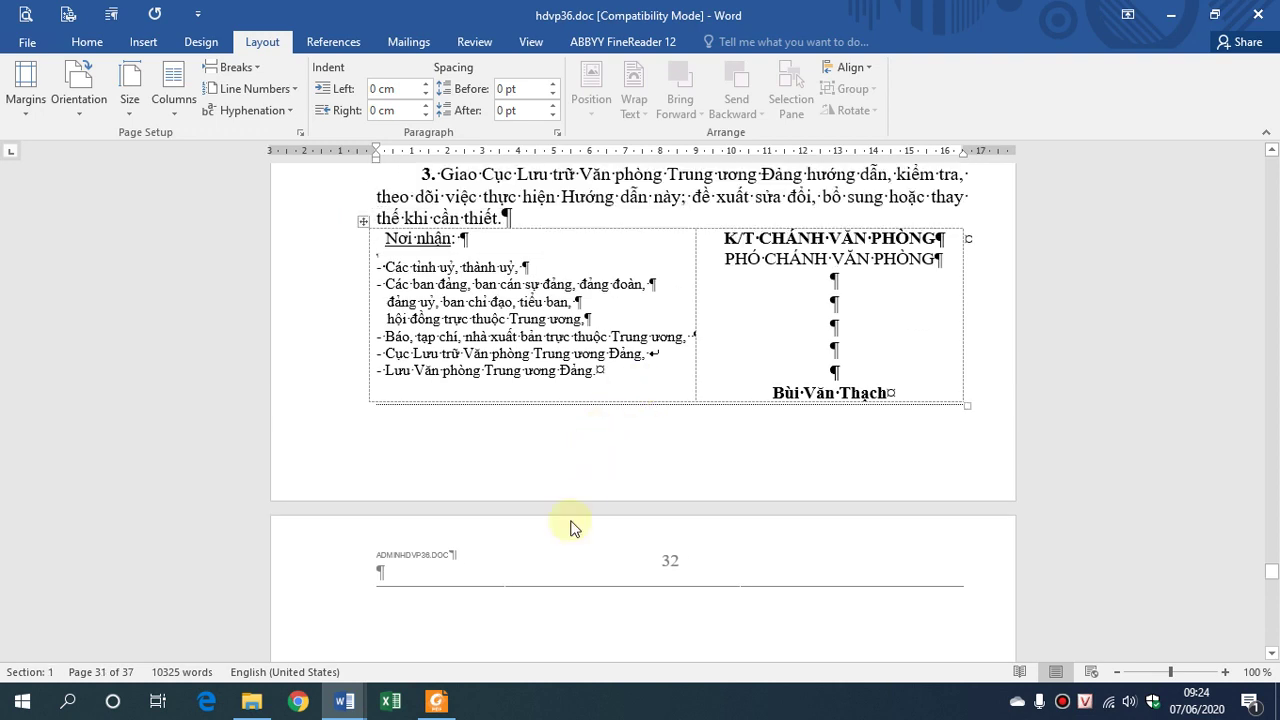
# Remove one blank line from the right signature cell of the signing table
pyautogui.scroll(-1, 460, 577)
pyautogui.scroll(-15, 666, 571)
pyautogui.scroll(-7, 727, 577)
pyautogui.scroll(-3, 727, 577)
pyautogui.scroll(15, 724, 513)
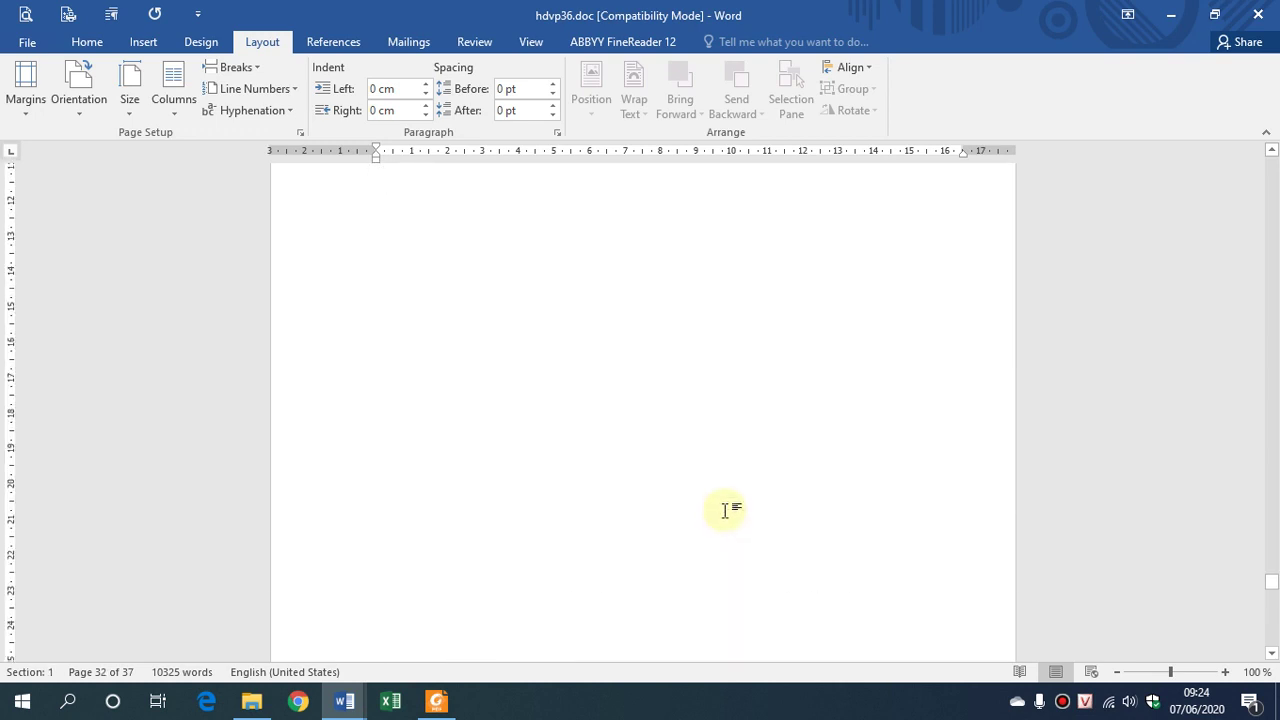
pyautogui.scroll(10, 727, 505)
pyautogui.scroll(4, 727, 505)
pyautogui.scroll(3, 727, 505)
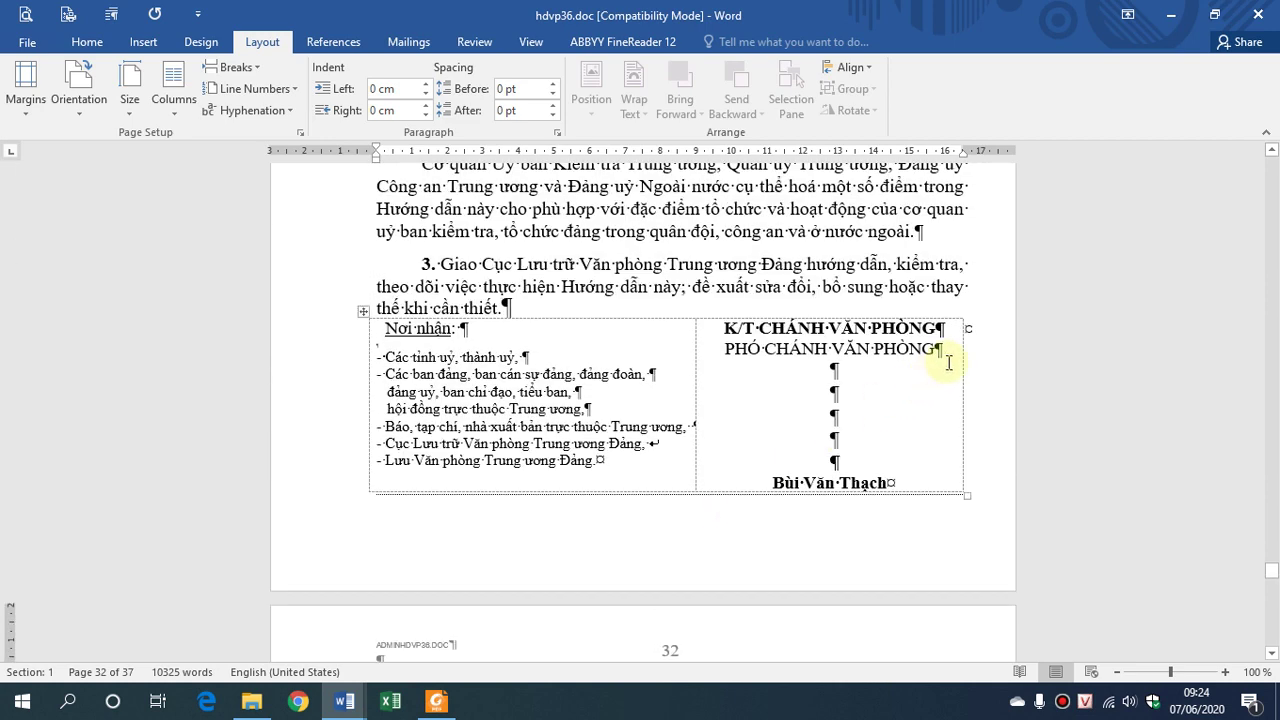
pyautogui.click(878, 423)
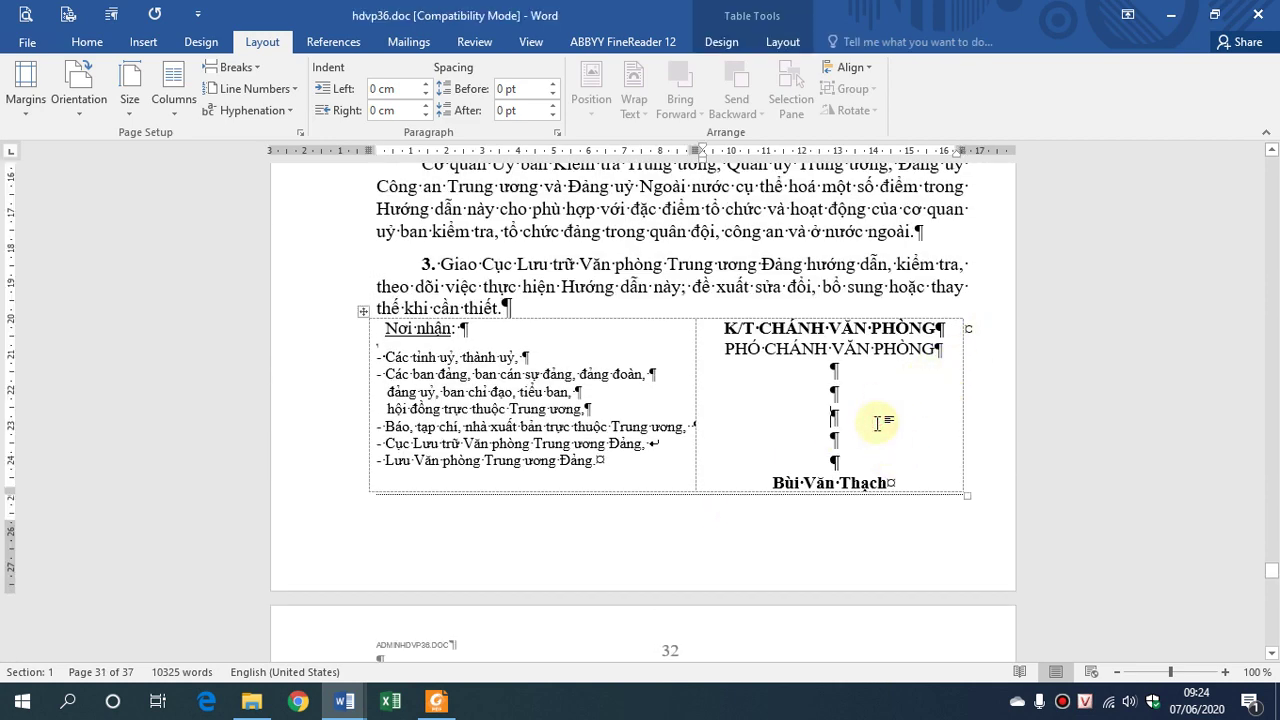
pyautogui.press('Delete')
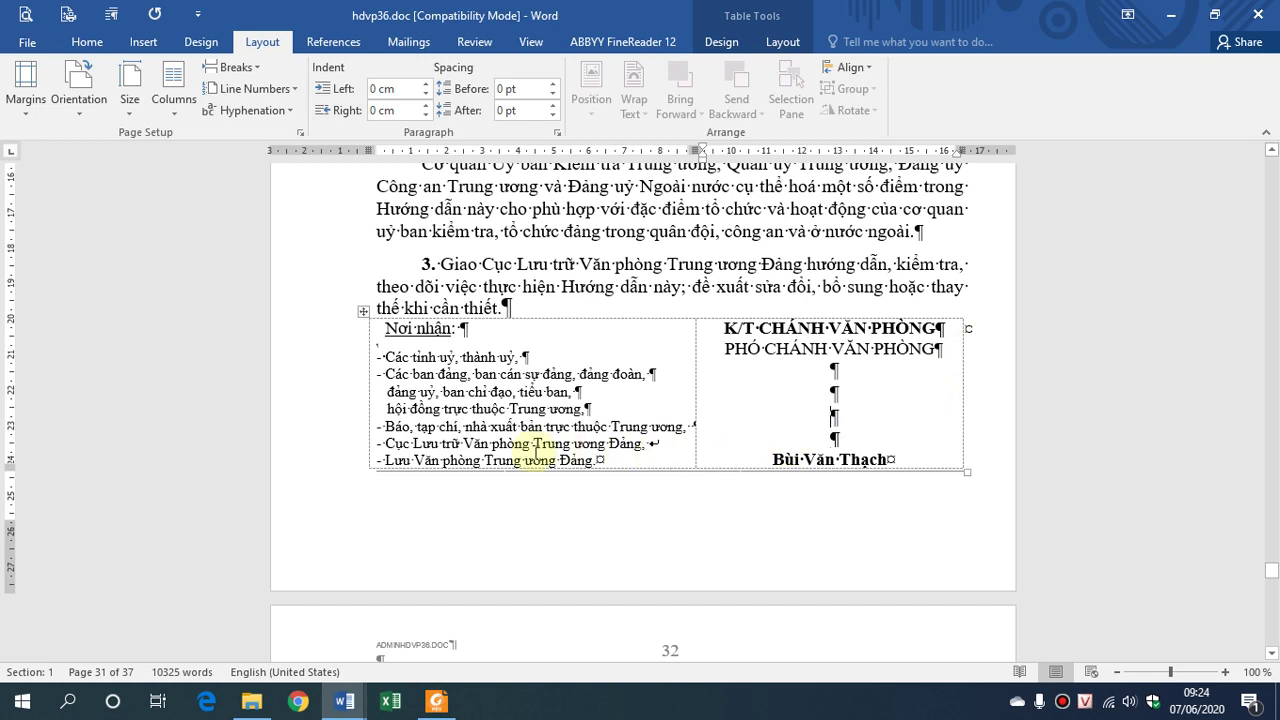
pyautogui.click(375, 469)
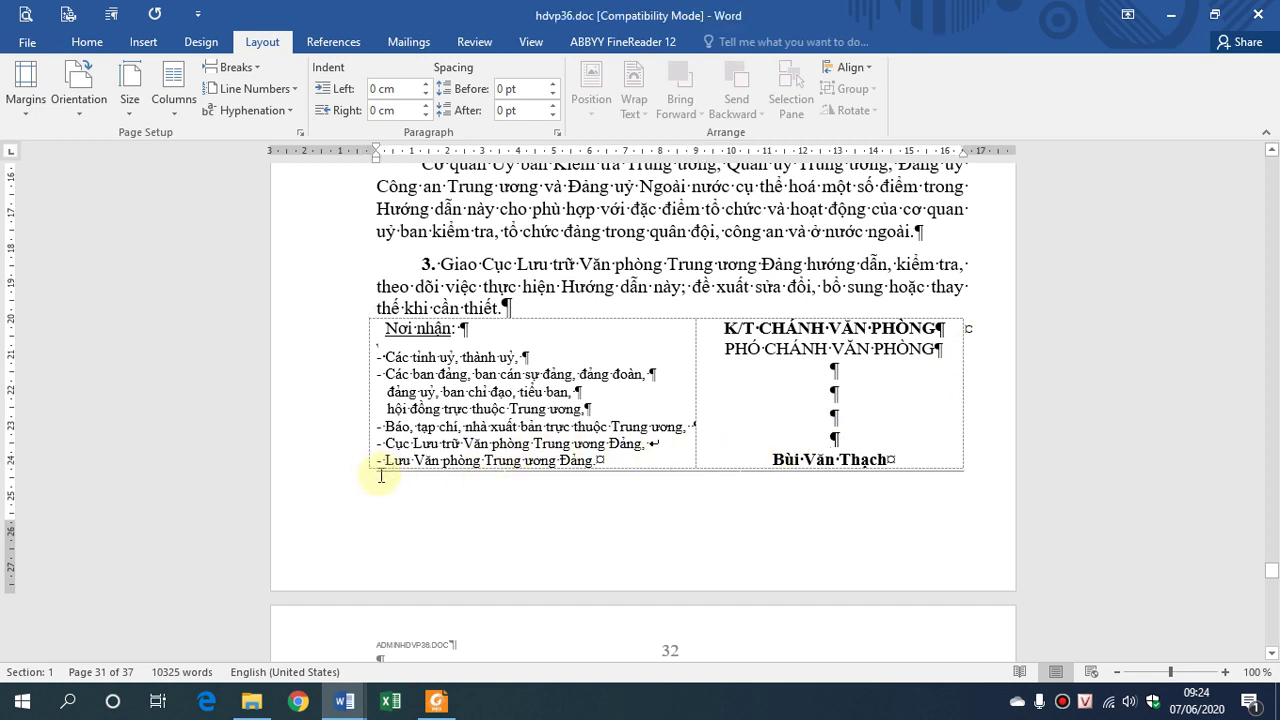
pyautogui.click(87, 42)
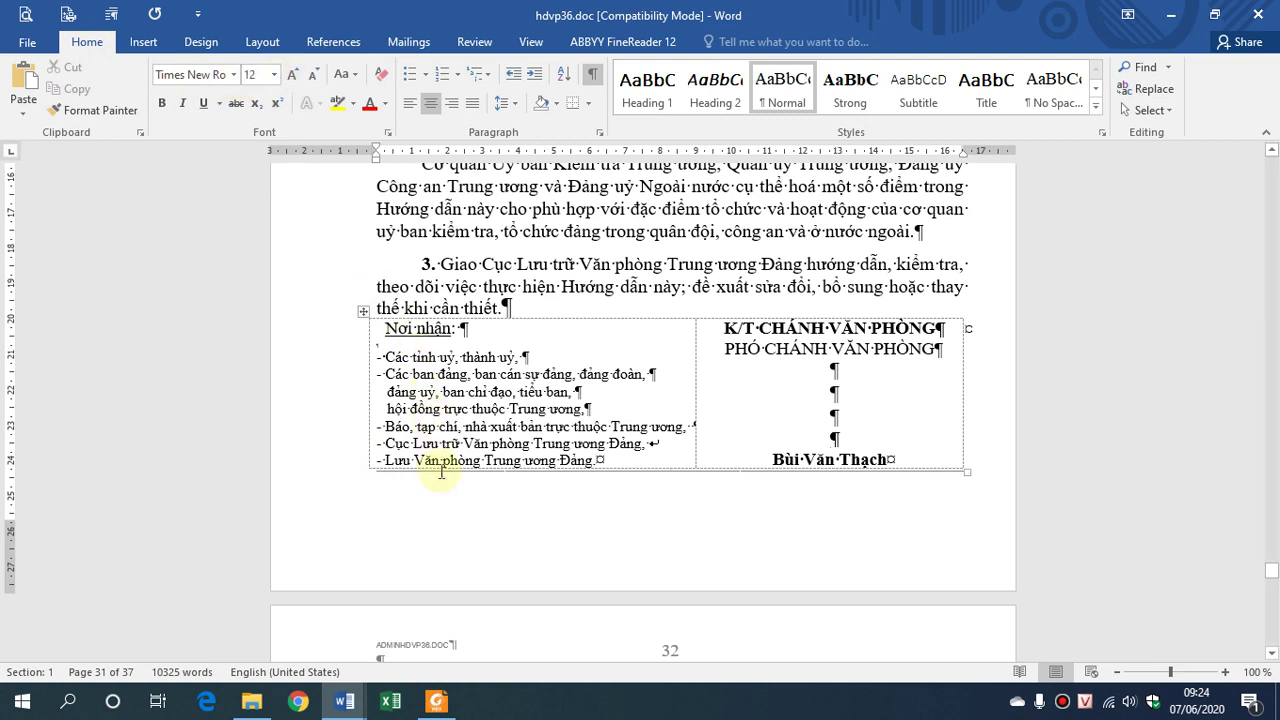
pyautogui.scroll(-3, 484, 569)
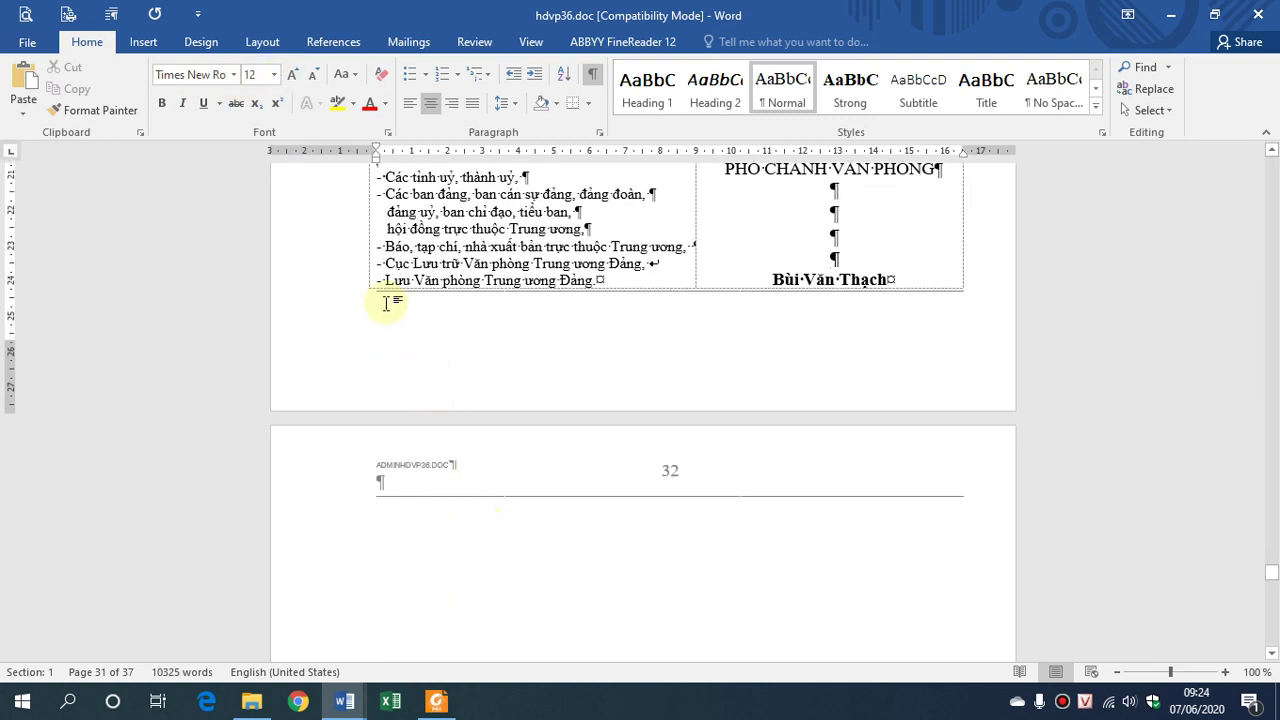
# Set the font size to 14 below the signature table
pyautogui.click(265, 76)
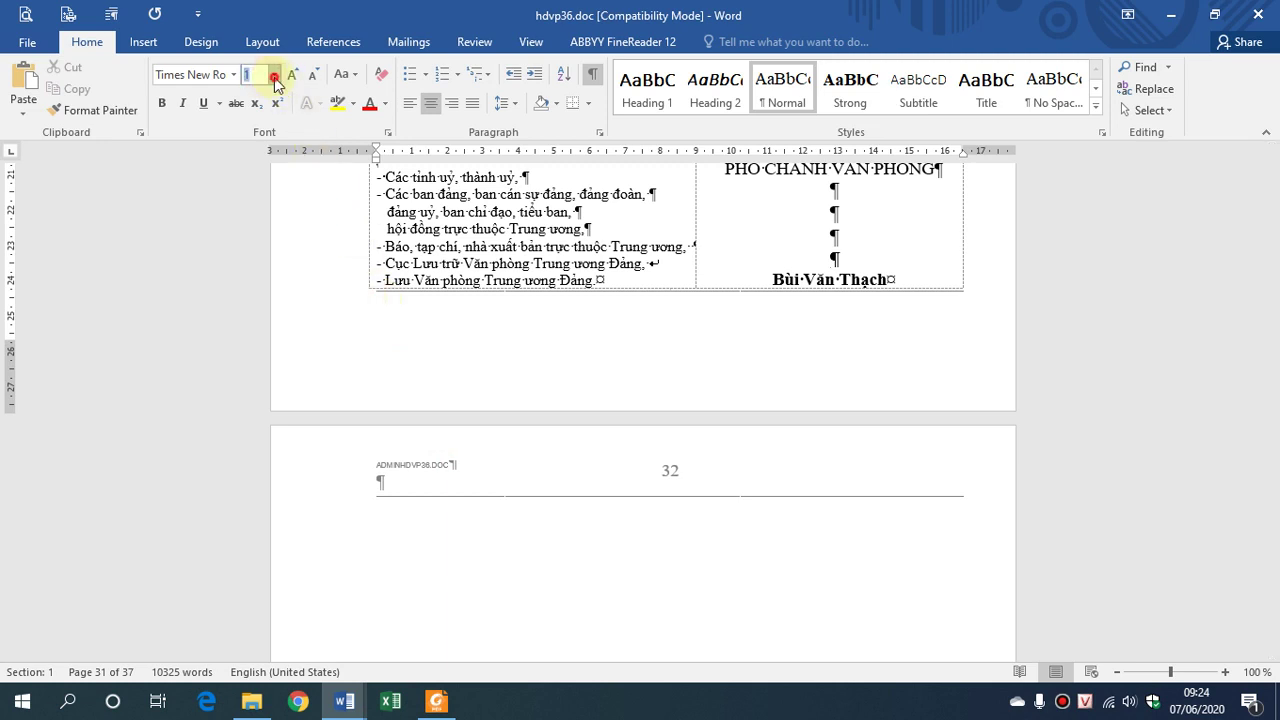
pyautogui.click(273, 76)
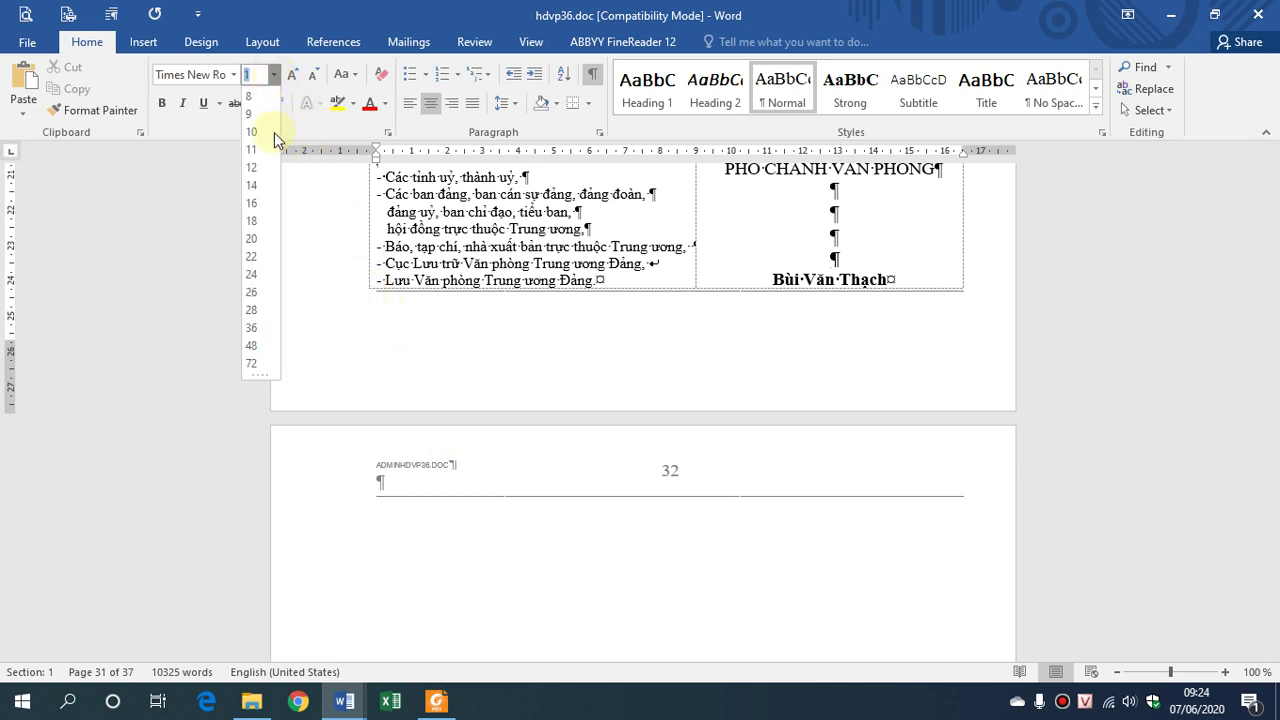
pyautogui.click(258, 188)
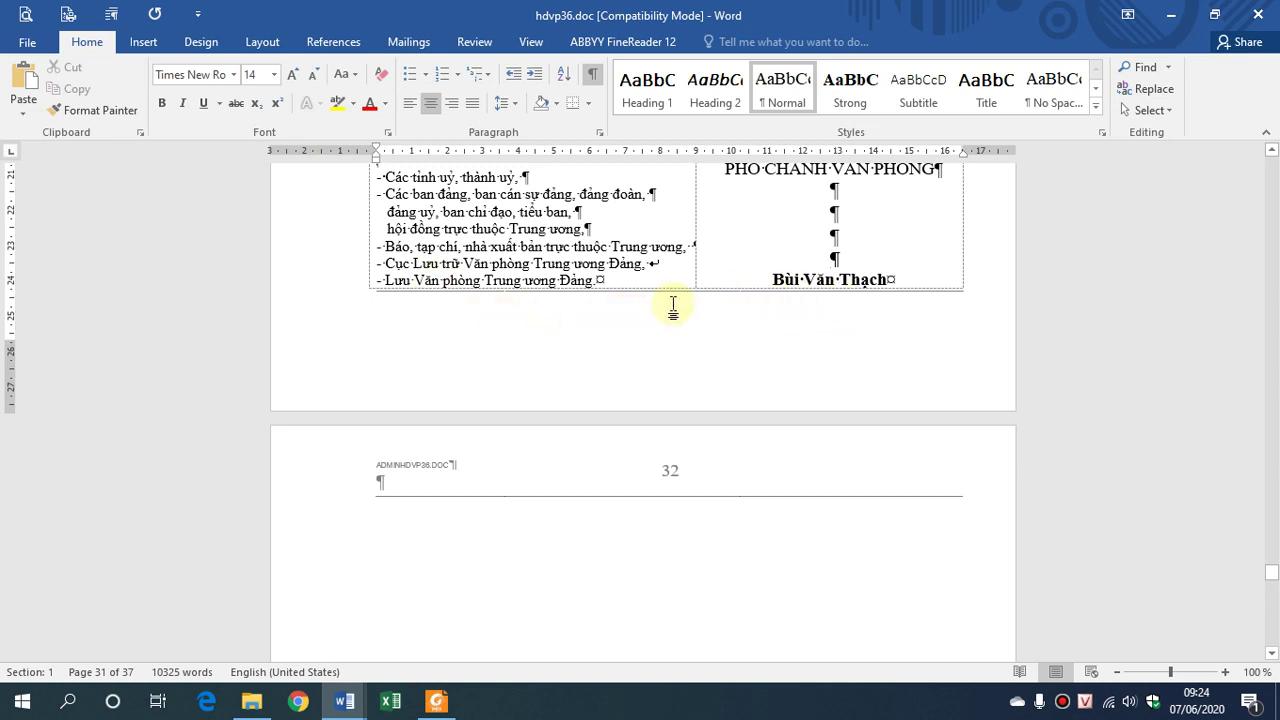
pyautogui.scroll(3, 690, 340)
pyautogui.scroll(-2, 600, 380)
pyautogui.scroll(-4, 560, 410)
pyautogui.scroll(1, 600, 450)
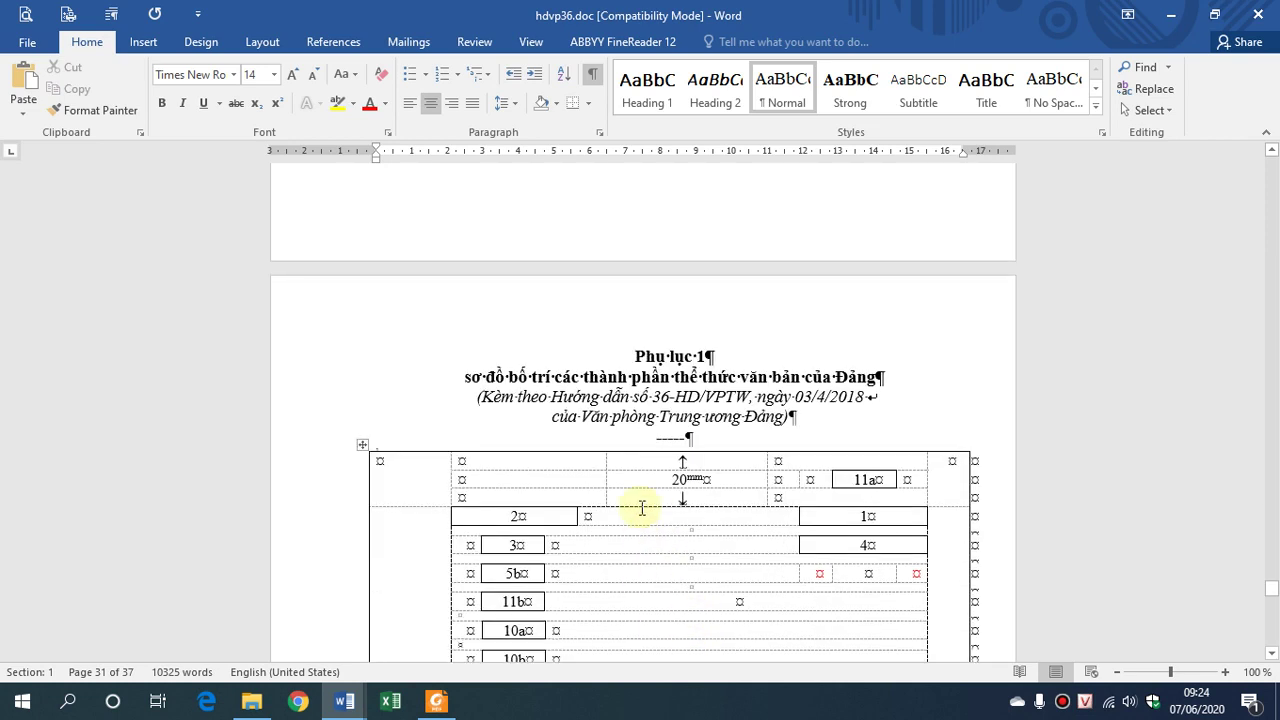
# Delete the blank page above Phụ lục 1 and re-centre its heading
pyautogui.click(636, 356)
pyautogui.hotkey('ctrl', 'l')
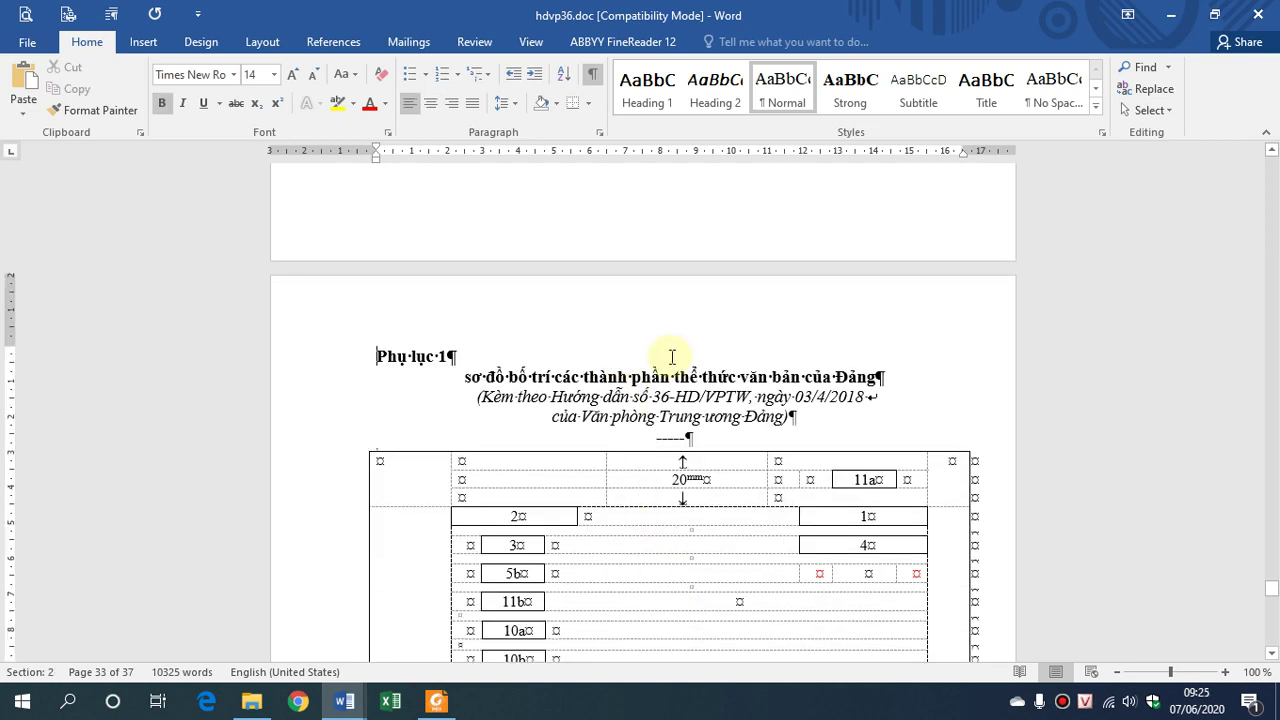
pyautogui.press('BackSpace')
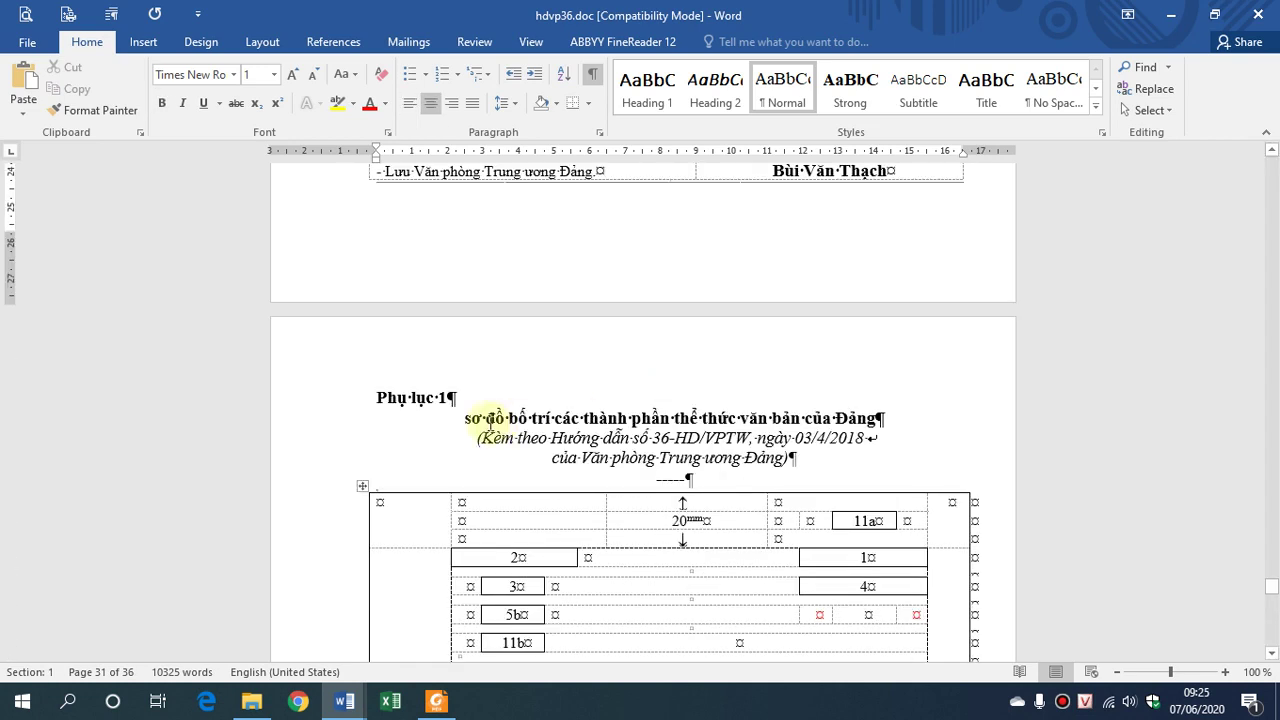
pyautogui.click(434, 392)
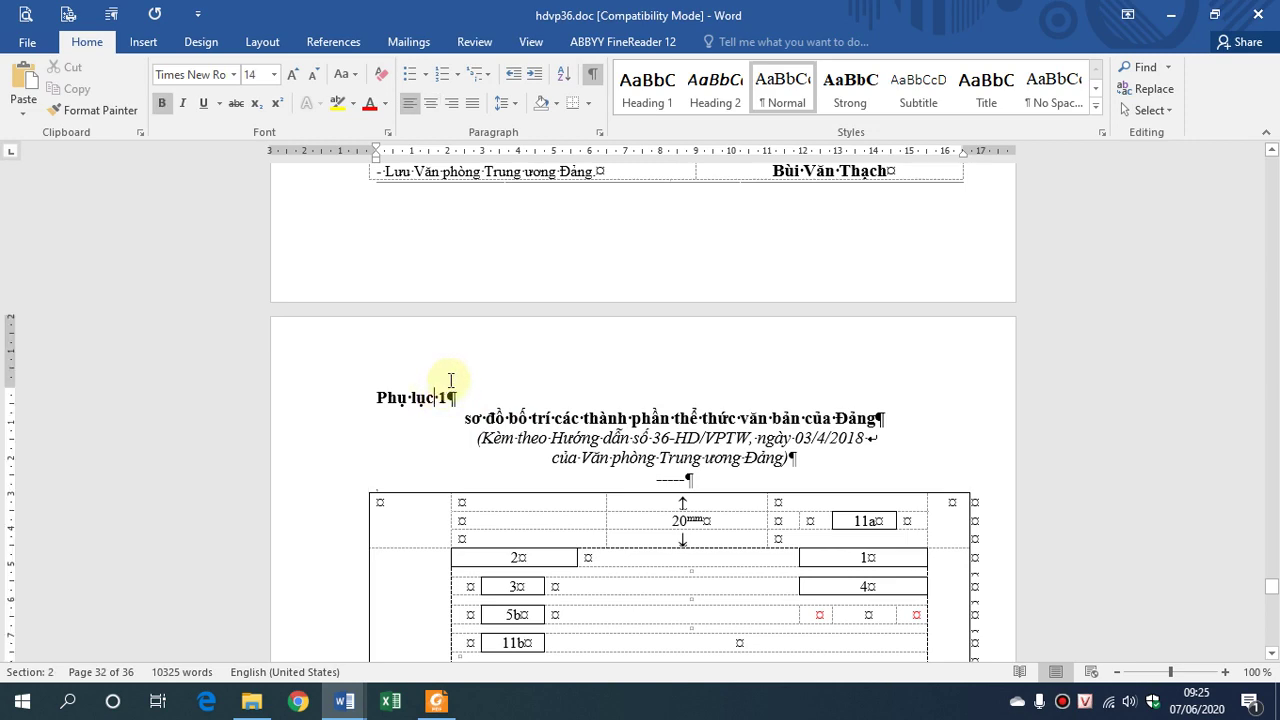
pyautogui.hotkey('ctrl', 'e')
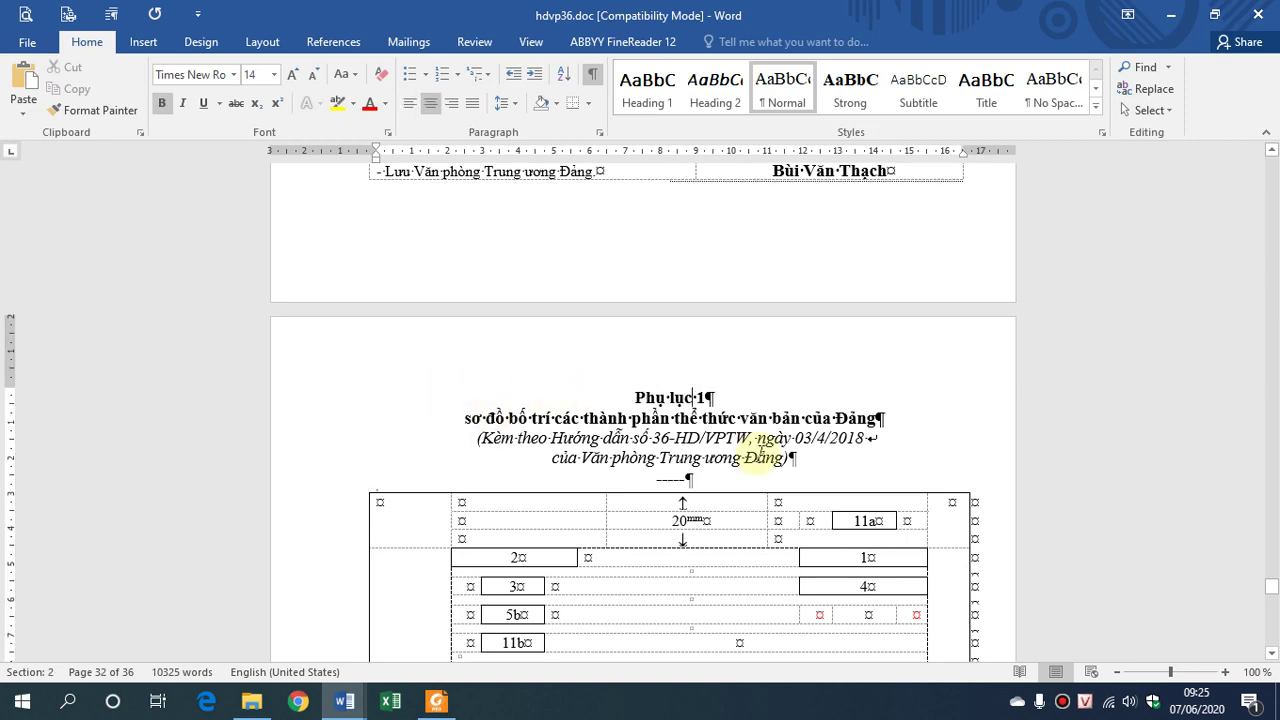
pyautogui.scroll(-5, 765, 460)
pyautogui.scroll(-4, 768, 470)
pyautogui.scroll(-6, 768, 485)
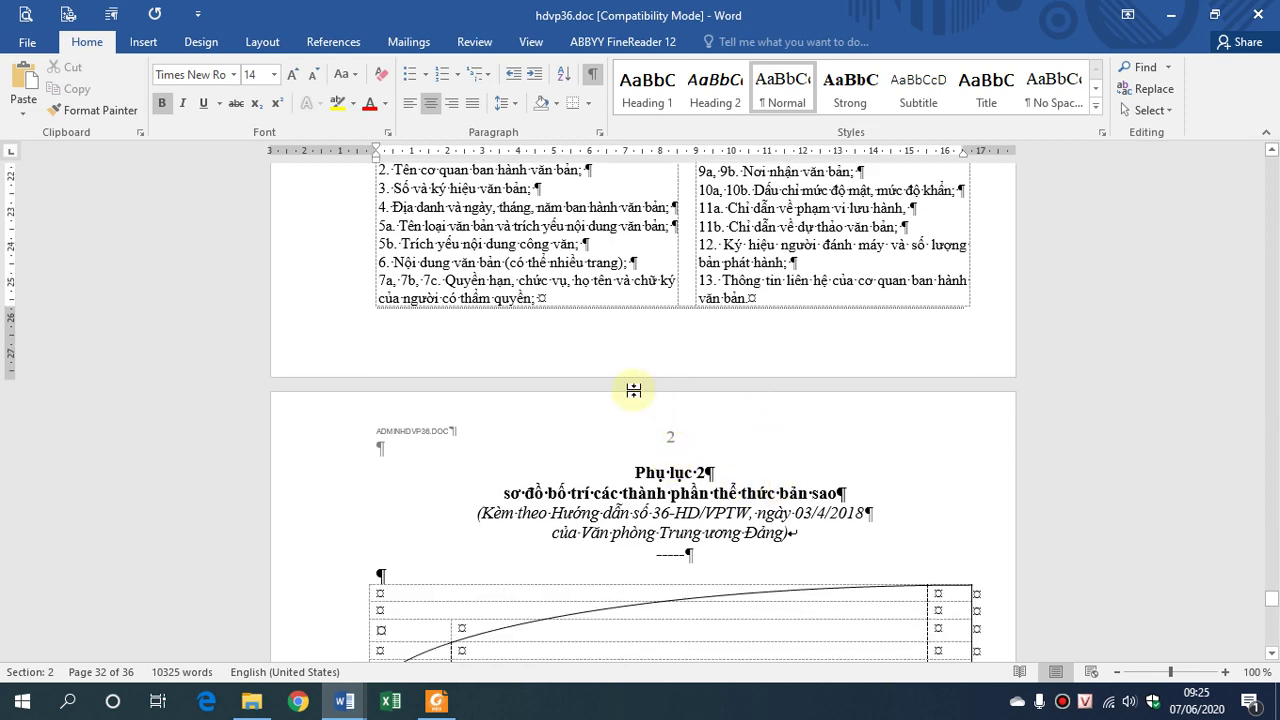
# Check the start of the Phụ lục 2 heading, undoing an accidental deletion of its P
pyautogui.click(981, 298)
pyautogui.scroll(1, 984, 298)
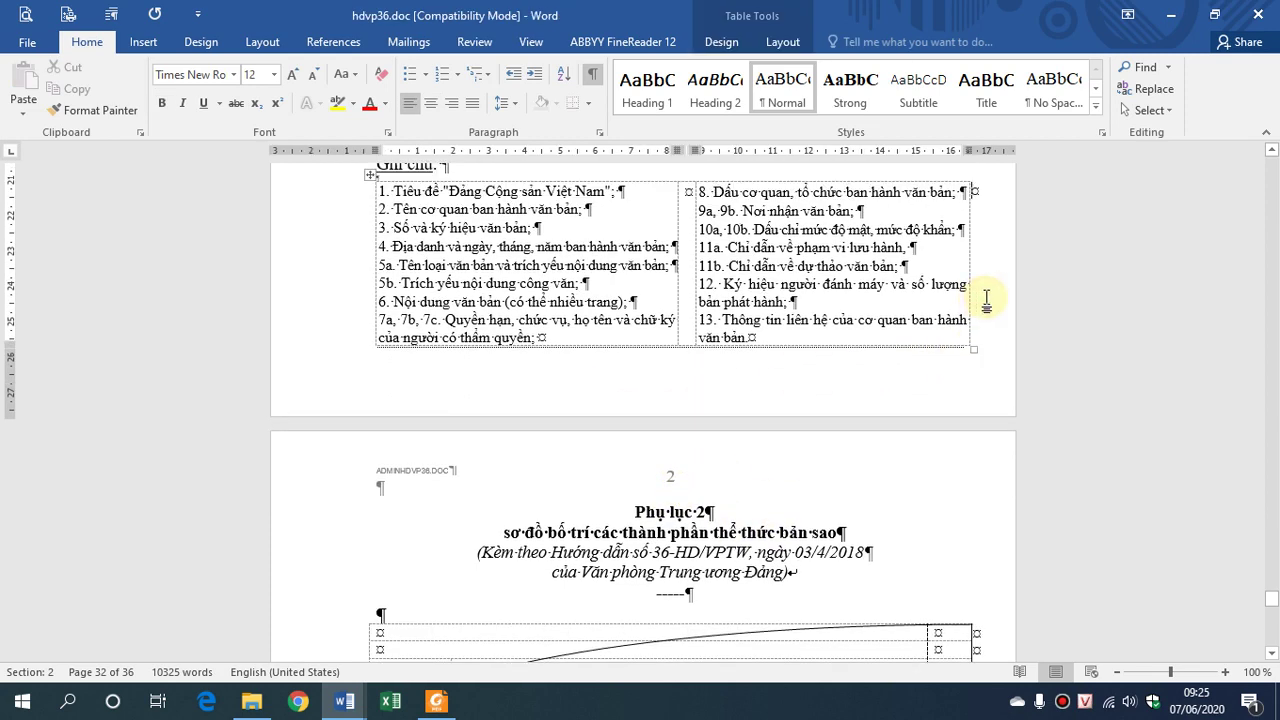
pyautogui.press('Down')
pyautogui.press('Down')
pyautogui.press('Delete')
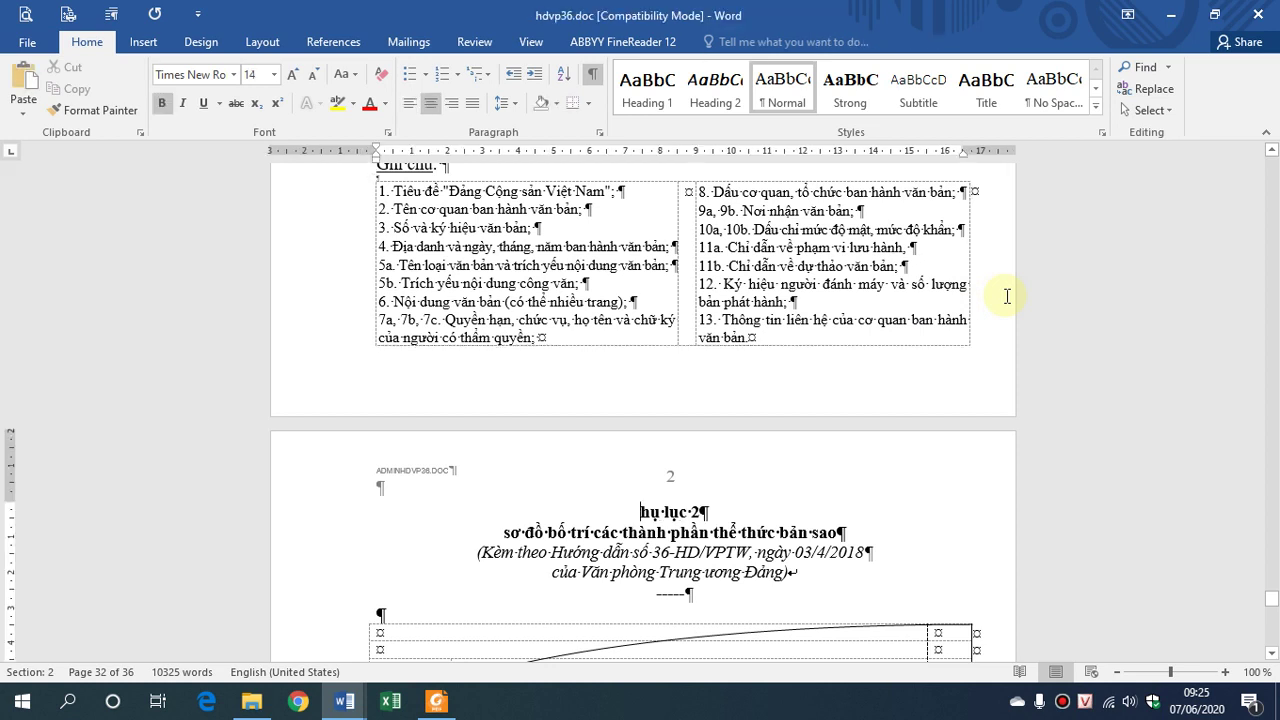
pyautogui.hotkey('ctrl', 'z')
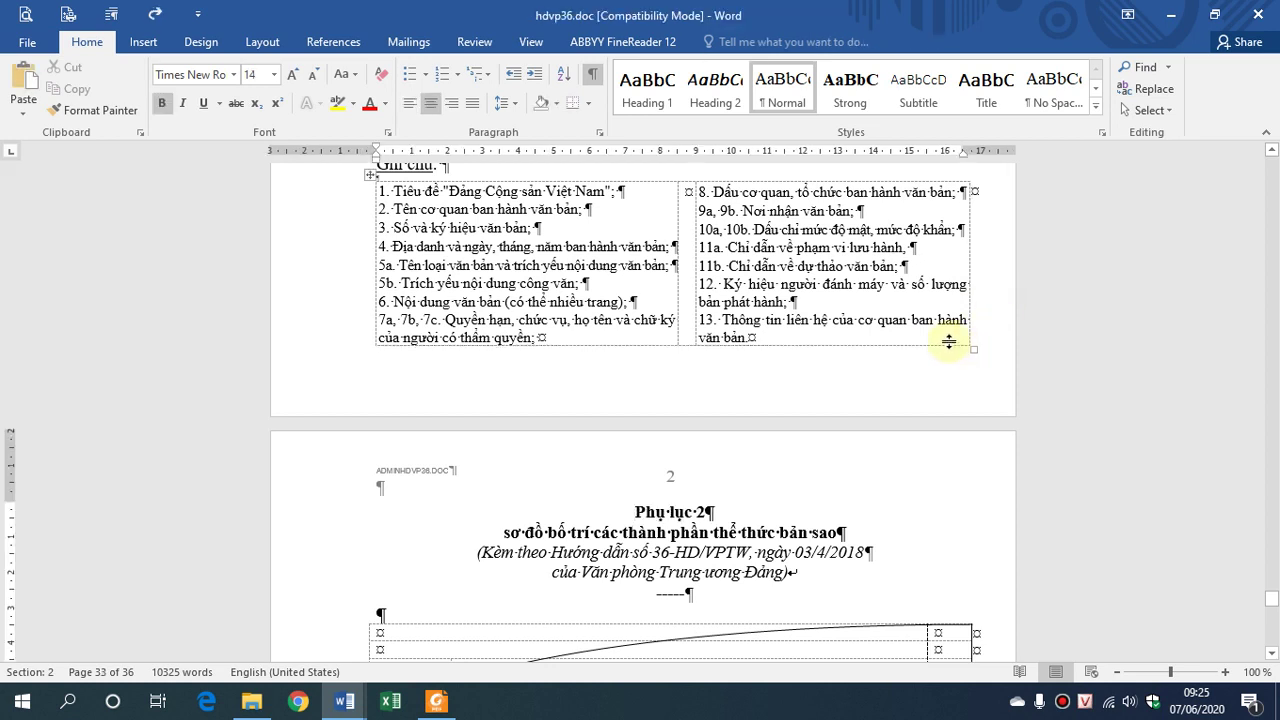
pyautogui.click(985, 193)
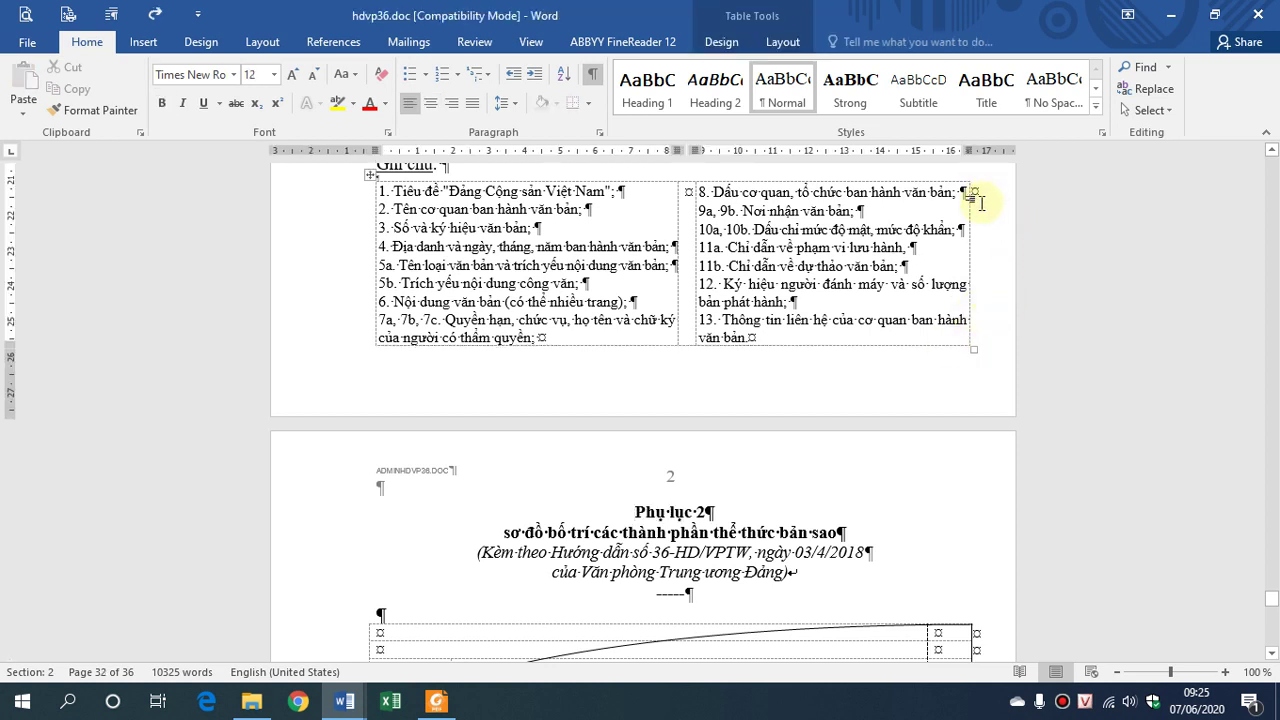
pyautogui.scroll(1, 981, 203)
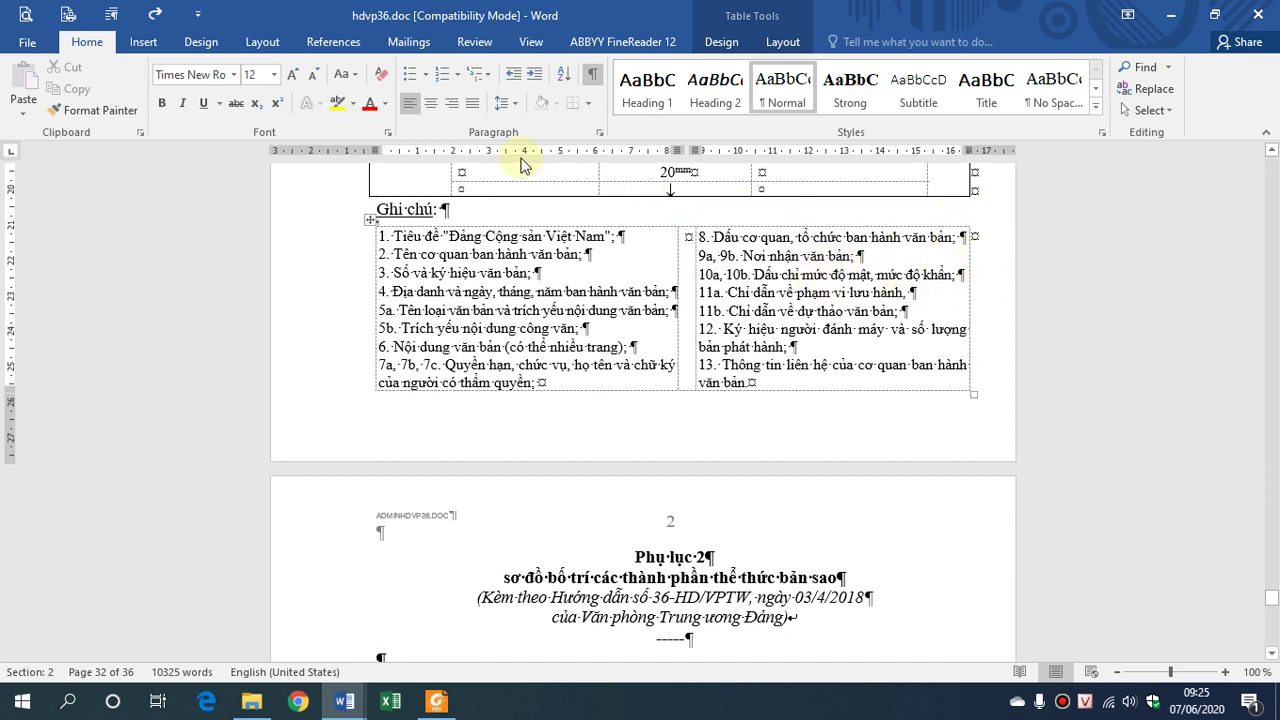
pyautogui.click(261, 42)
pyautogui.click(236, 67)
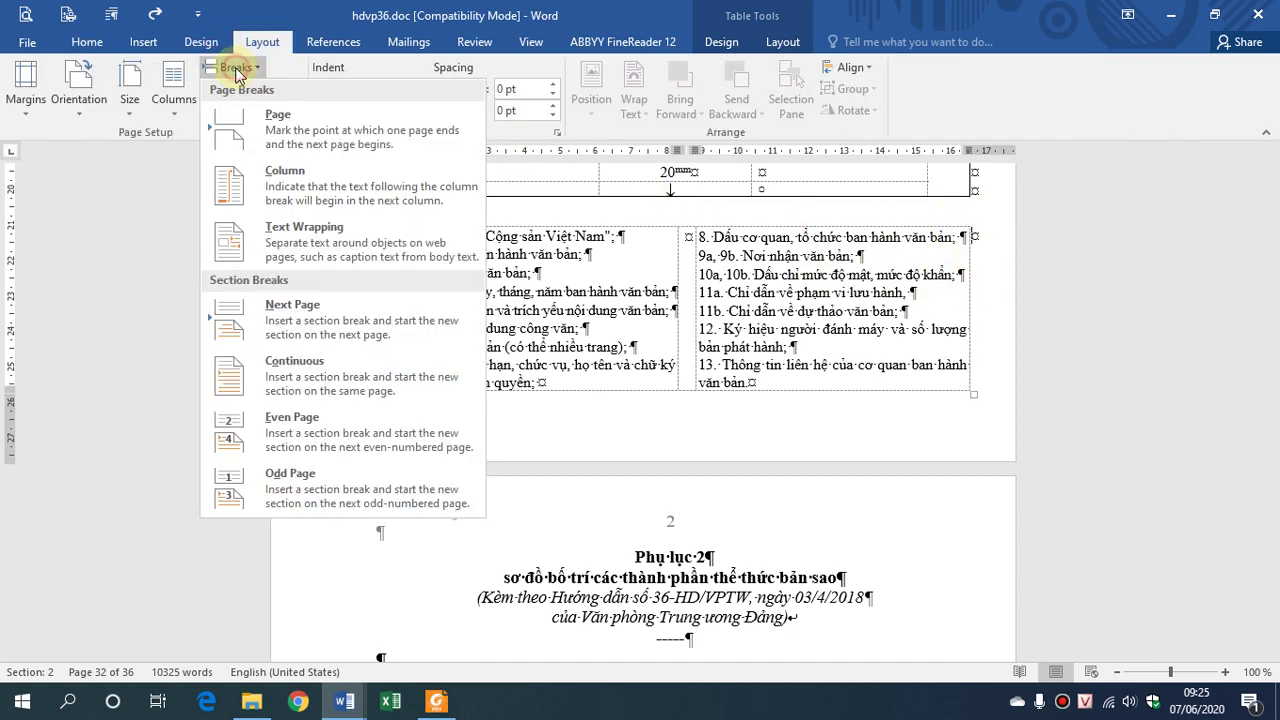
pyautogui.click(305, 328)
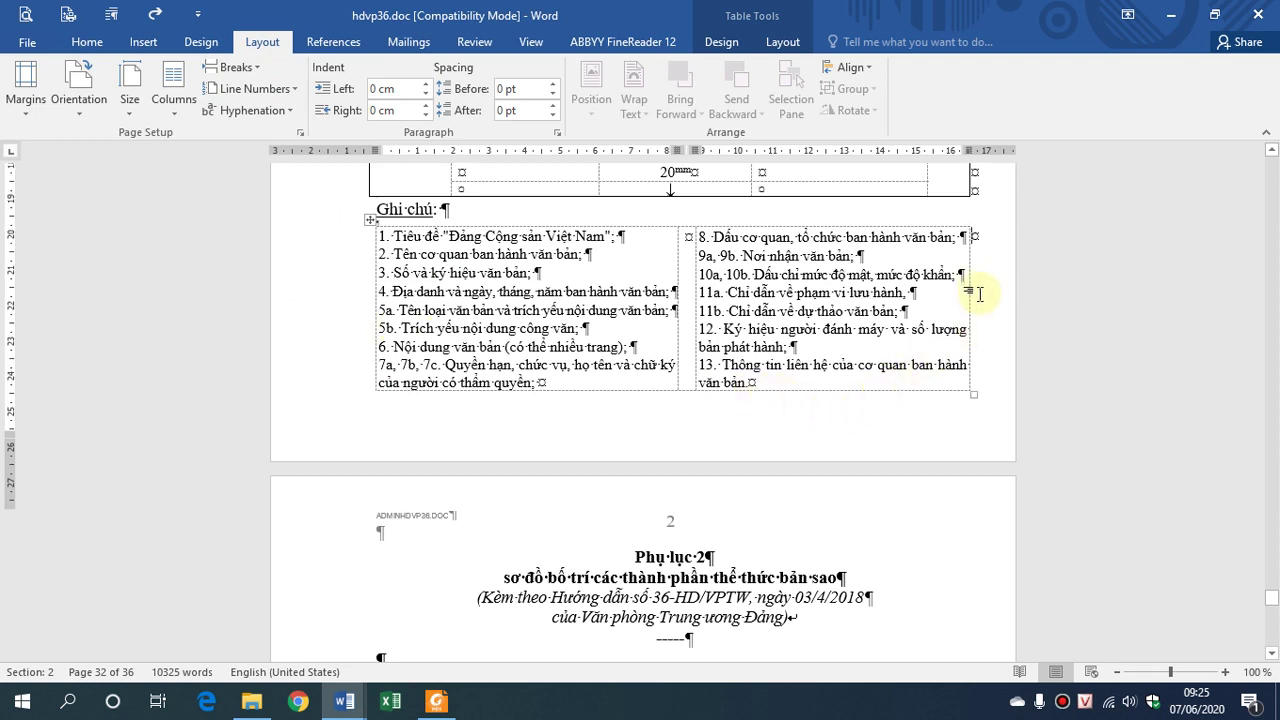
pyautogui.scroll(2, 980, 294)
pyautogui.scroll(-2, 725, 590)
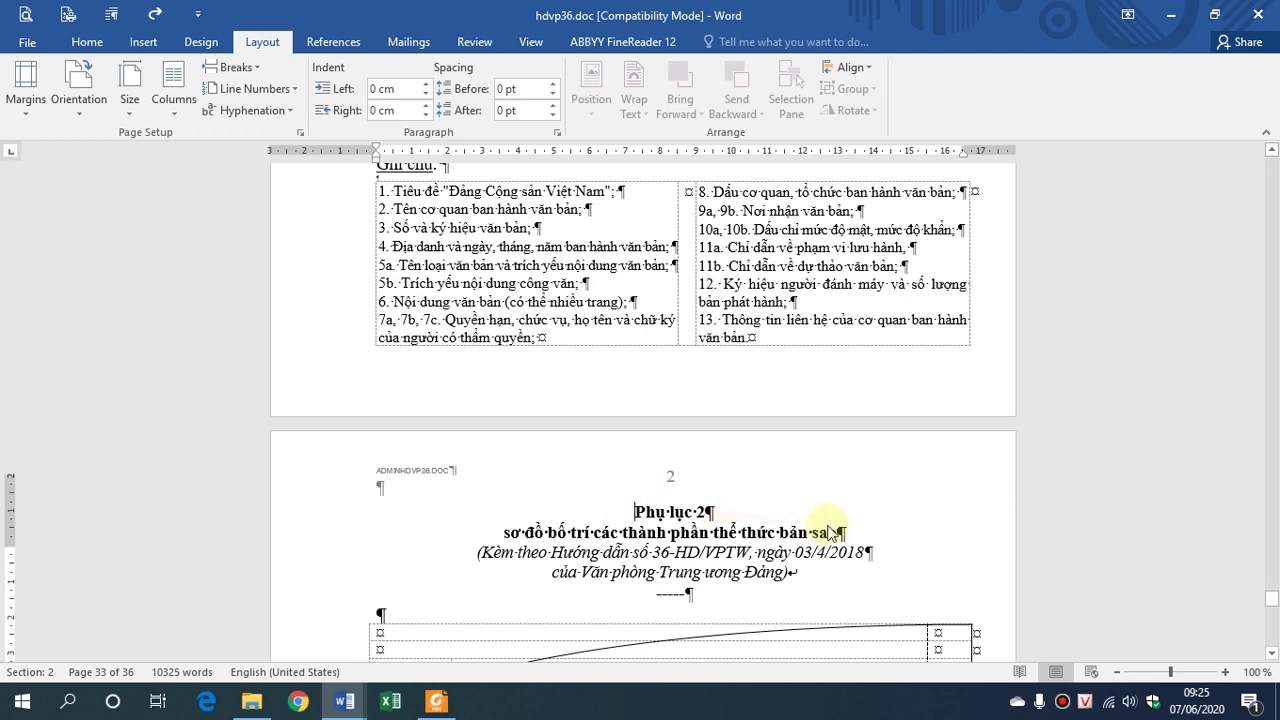
pyautogui.scroll(-10, 834, 521)
pyautogui.scroll(5, 830, 490)
pyautogui.scroll(4, 806, 457)
pyautogui.scroll(2, 750, 405)
pyautogui.scroll(-4, 738, 424)
pyautogui.scroll(7, 738, 424)
pyautogui.scroll(-2, 738, 424)
pyautogui.scroll(-4, 738, 424)
pyautogui.scroll(6, 738, 424)
pyautogui.scroll(2, 738, 425)
pyautogui.scroll(4, 738, 425)
pyautogui.scroll(4, 738, 420)
pyautogui.scroll(3, 738, 413)
pyautogui.scroll(-3, 738, 413)
pyautogui.scroll(-6, 738, 413)
pyautogui.scroll(-6, 733, 410)
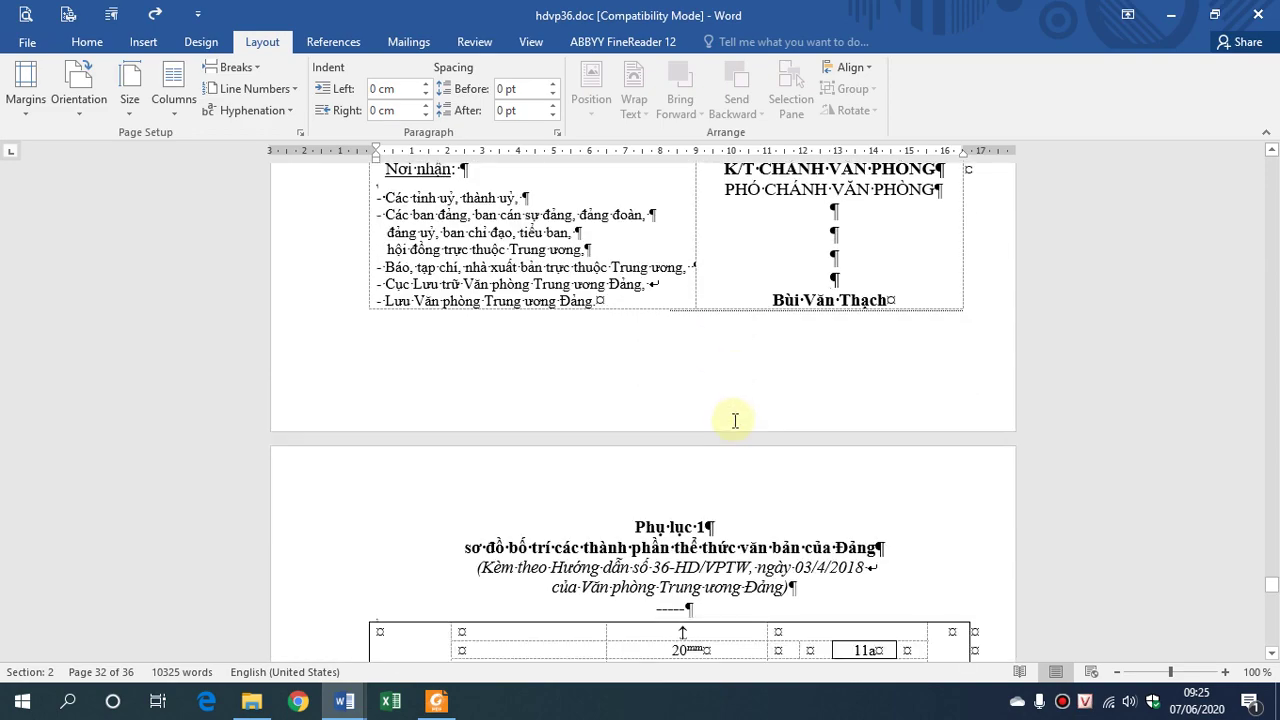
pyautogui.scroll(-2, 727, 405)
pyautogui.doubleClick(677, 294)
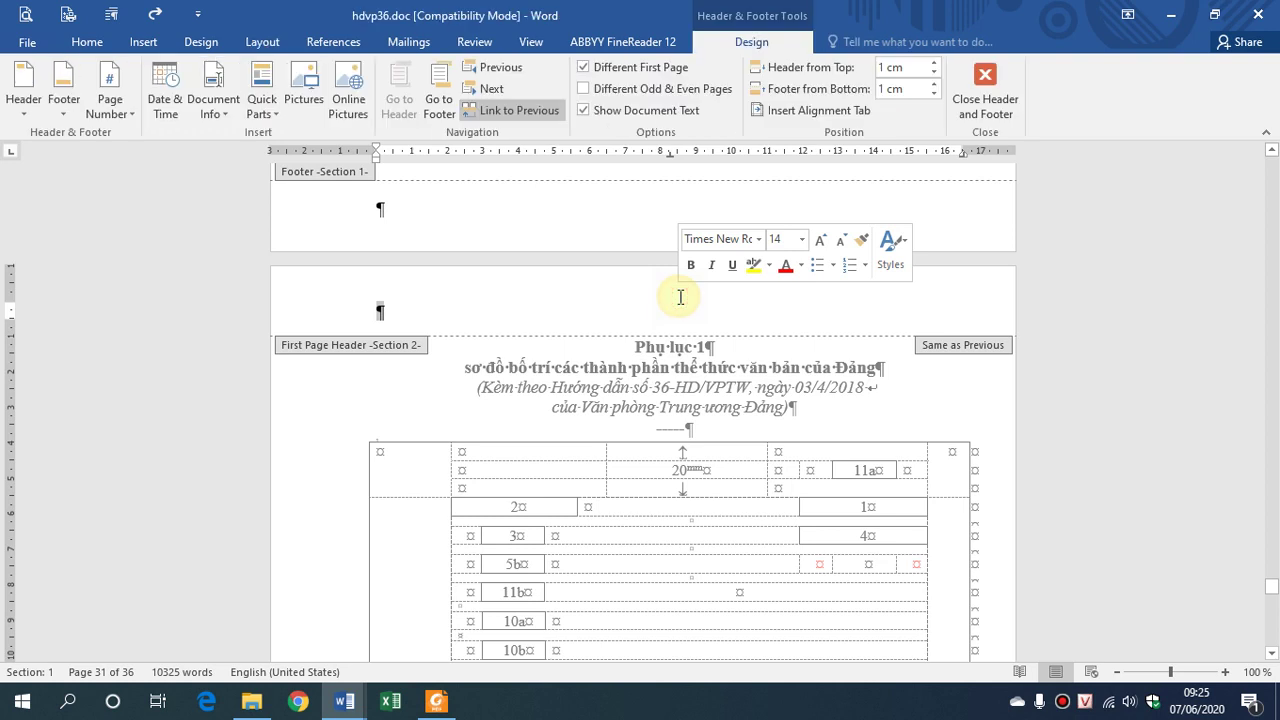
pyautogui.doubleClick(727, 480)
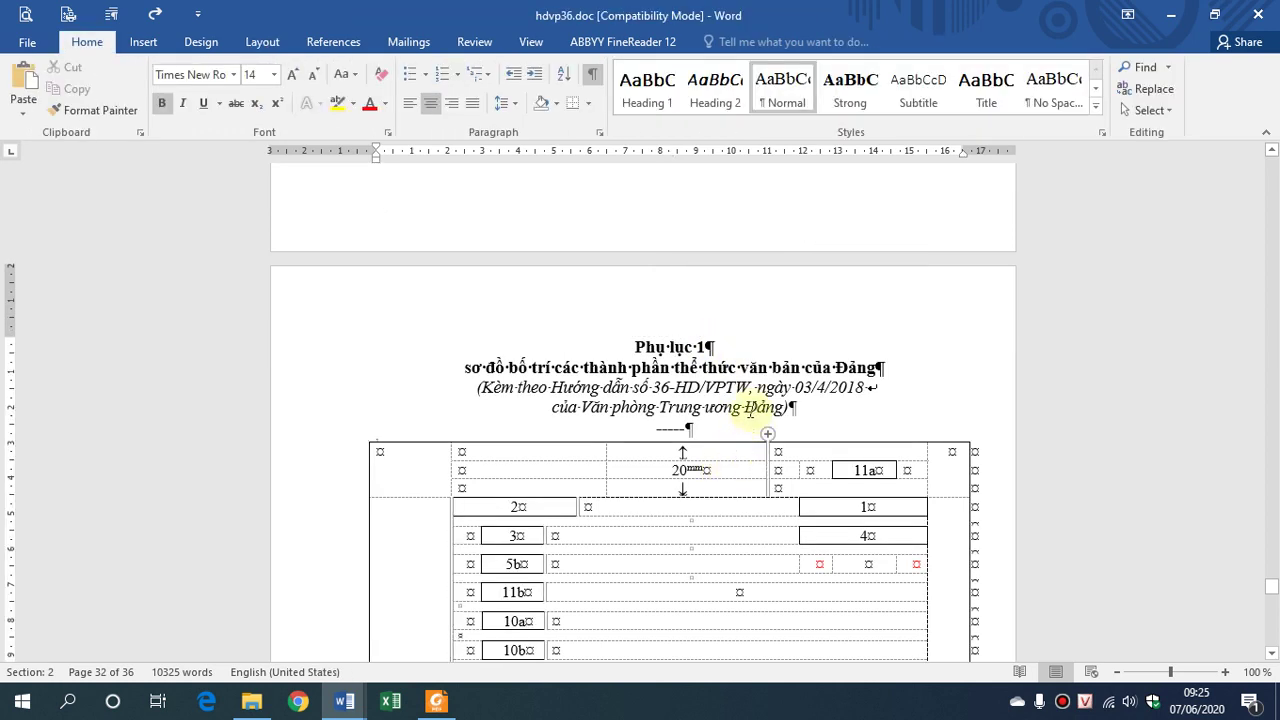
# Open the section 2 header and turn off Different First Page
pyautogui.scroll(-5, 670, 508)
pyautogui.scroll(-8, 757, 549)
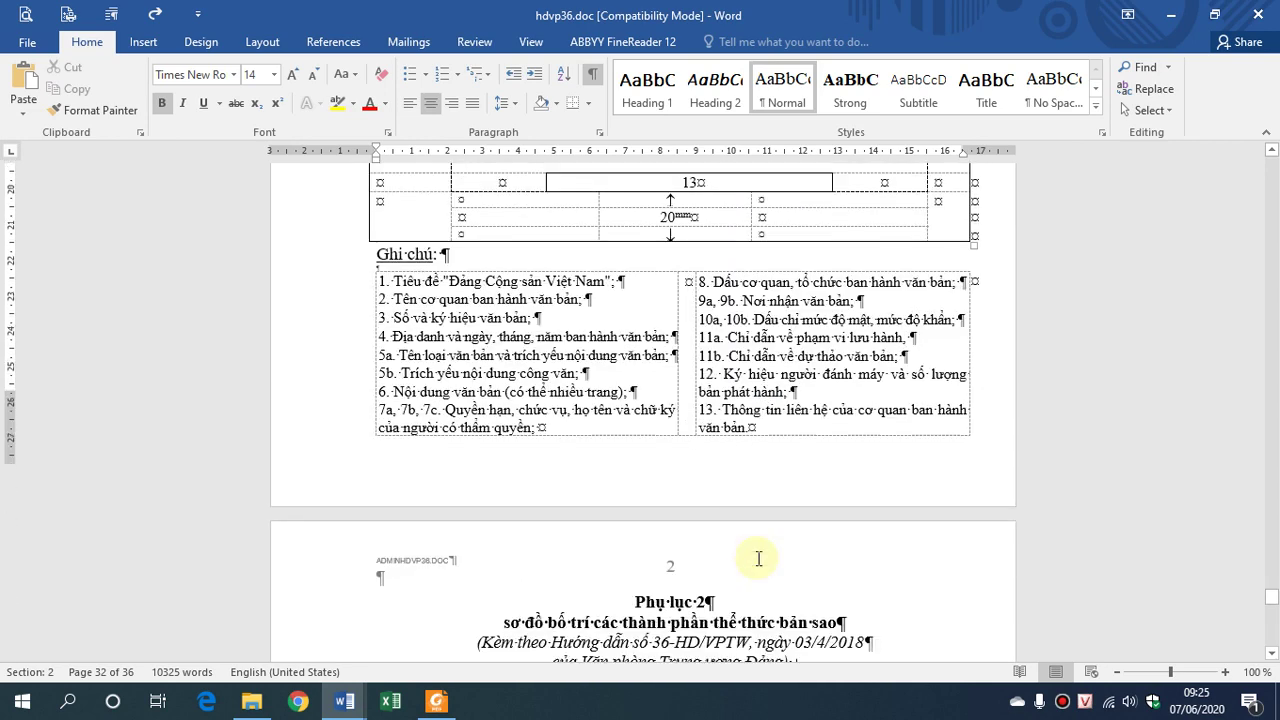
pyautogui.scroll(-2, 757, 551)
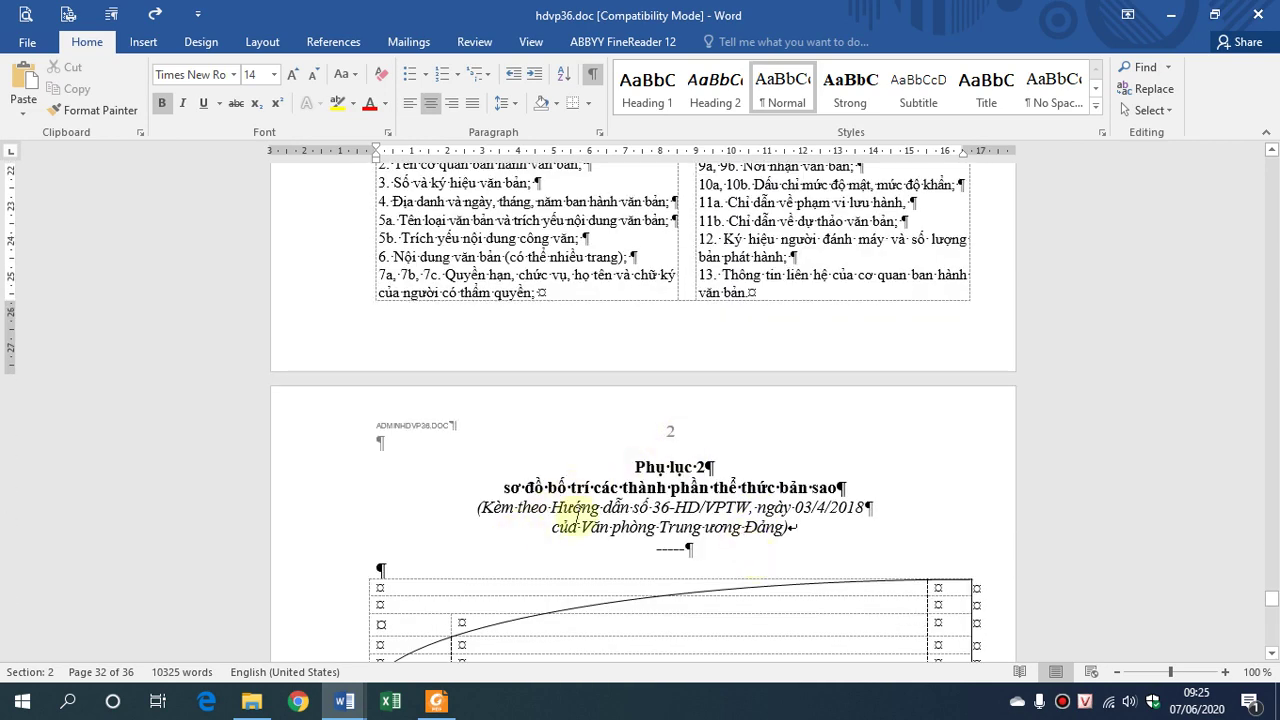
pyautogui.scroll(5, 690, 492)
pyautogui.scroll(3, 690, 492)
pyautogui.scroll(3, 692, 491)
pyautogui.scroll(4, 694, 491)
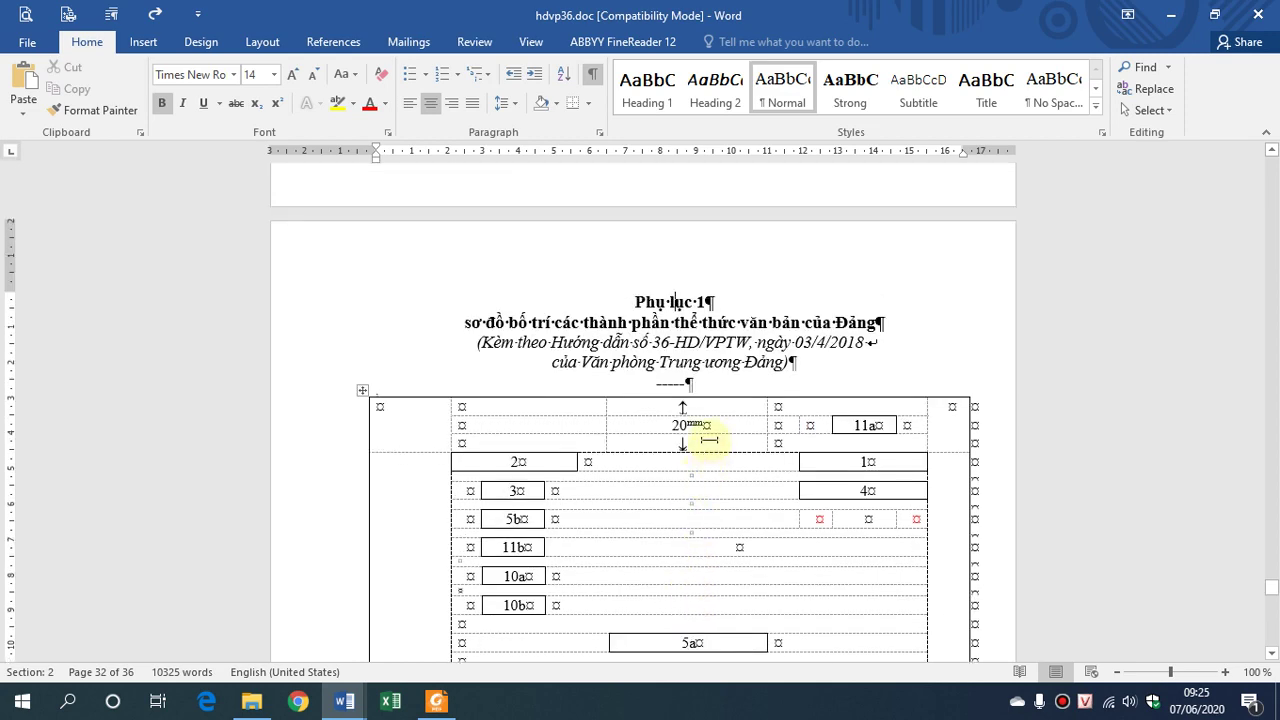
pyautogui.doubleClick(662, 260)
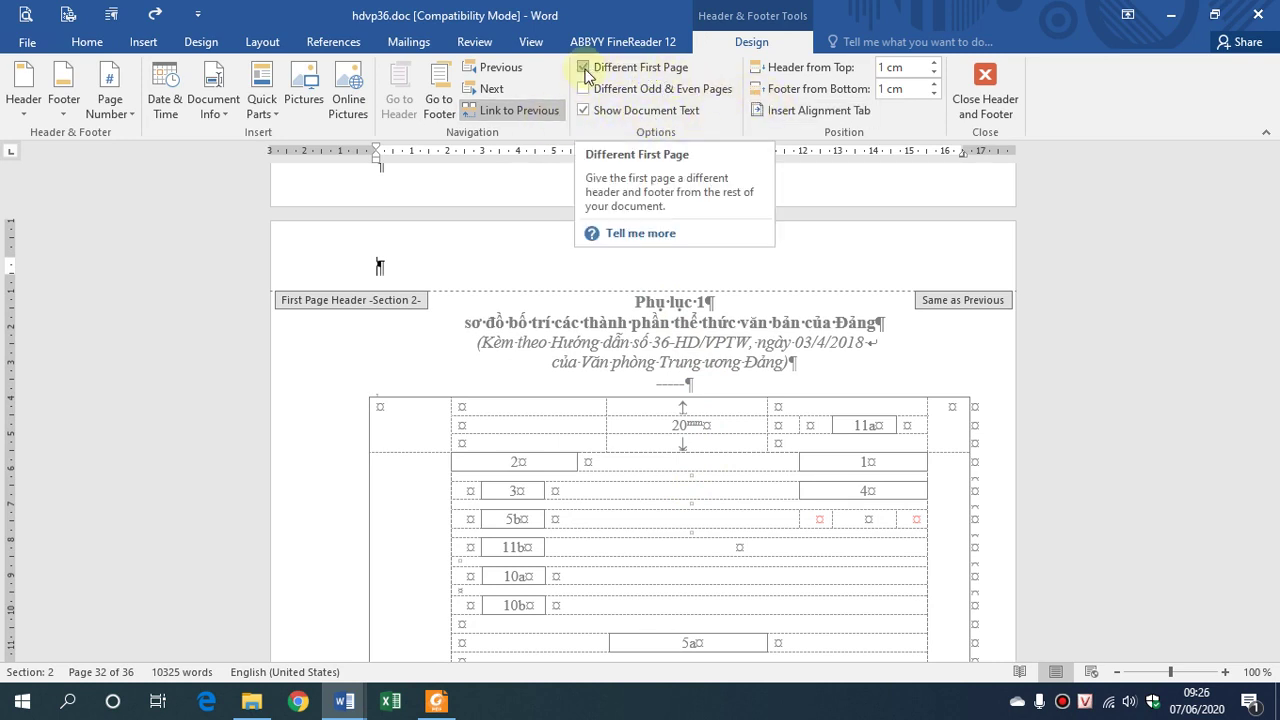
pyautogui.click(585, 72)
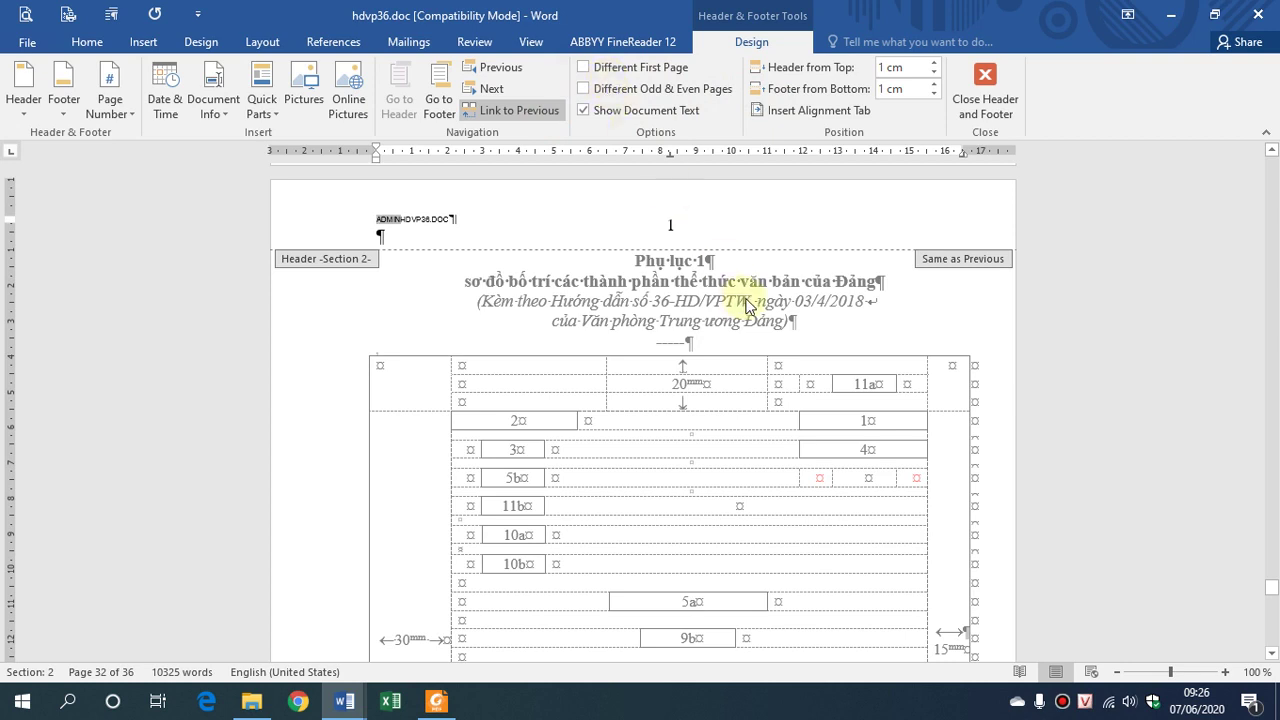
# Format page numbers to continue from the previous section, then close the header
pyautogui.scroll(3, 833, 245)
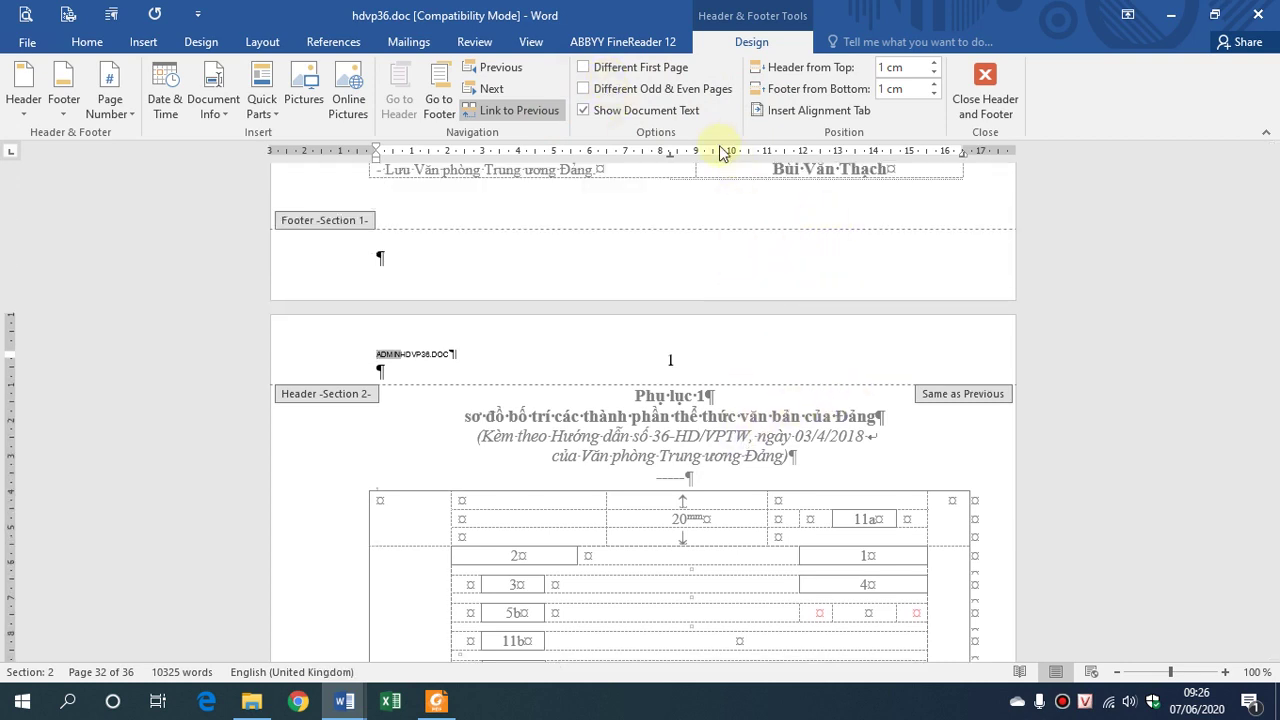
pyautogui.click(112, 108)
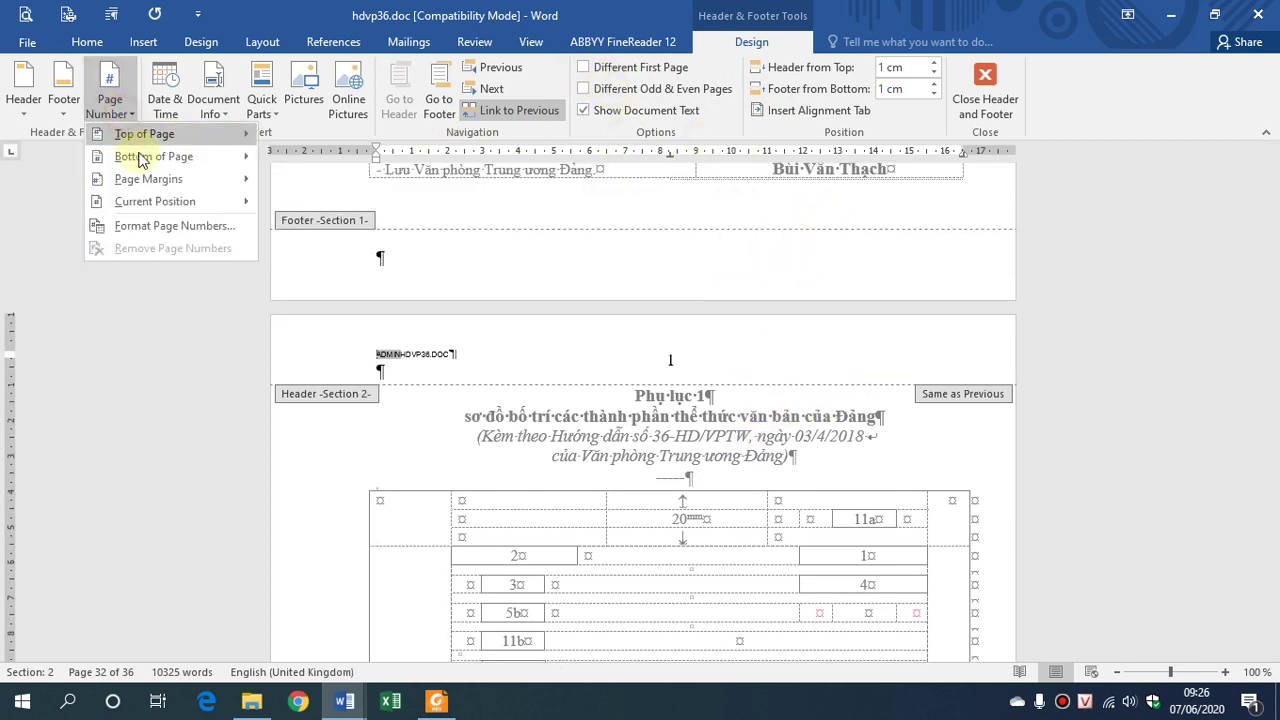
pyautogui.click(190, 224)
pyautogui.click(658, 387)
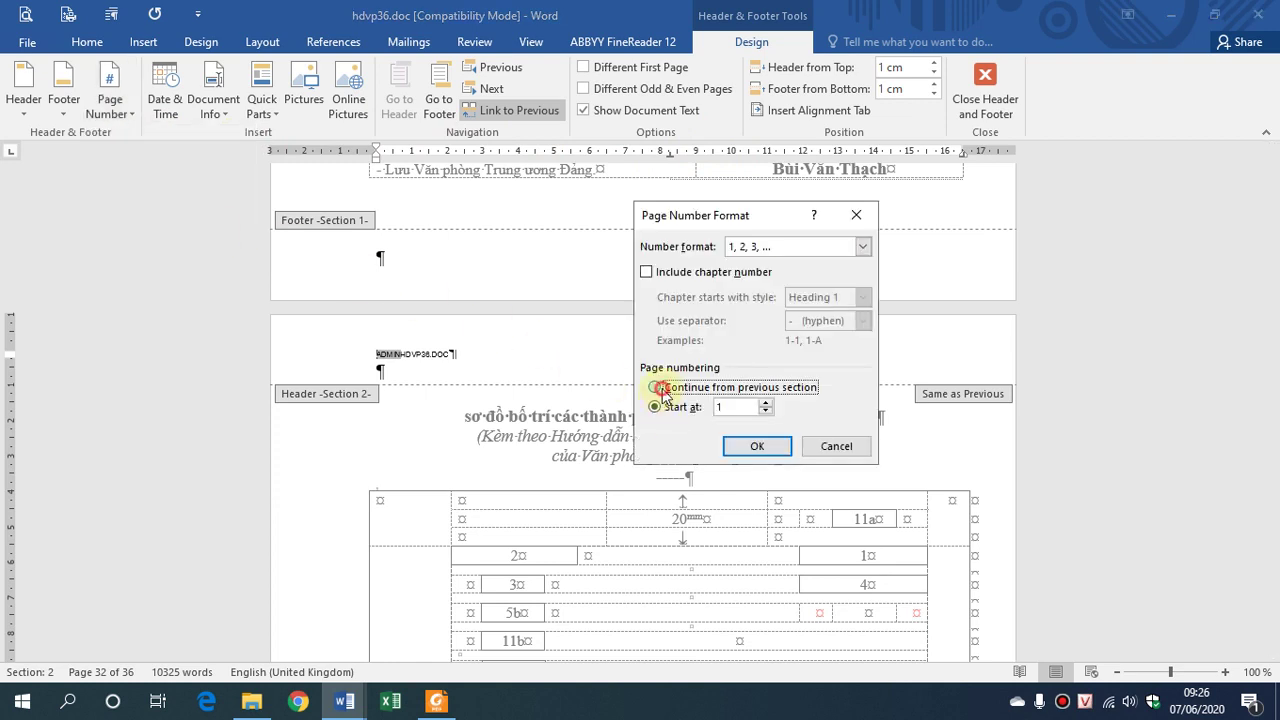
pyautogui.click(789, 452)
pyautogui.scroll(-3, 836, 452)
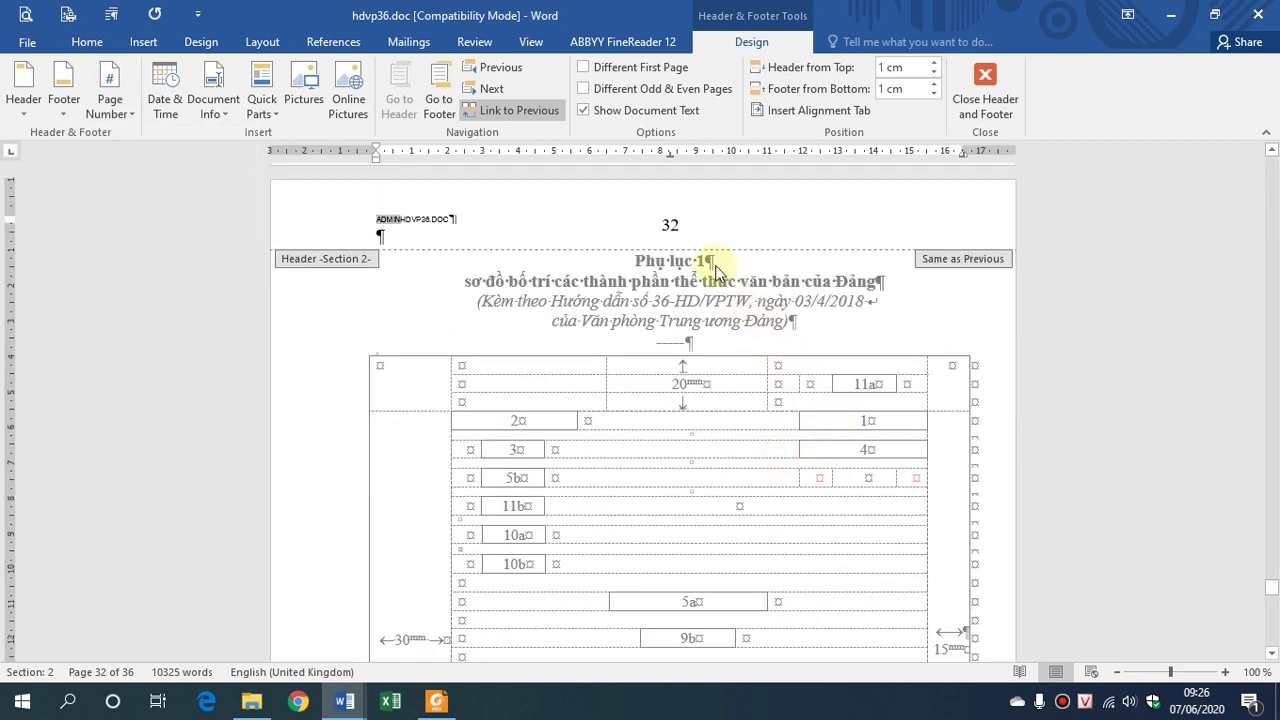
pyautogui.click(985, 95)
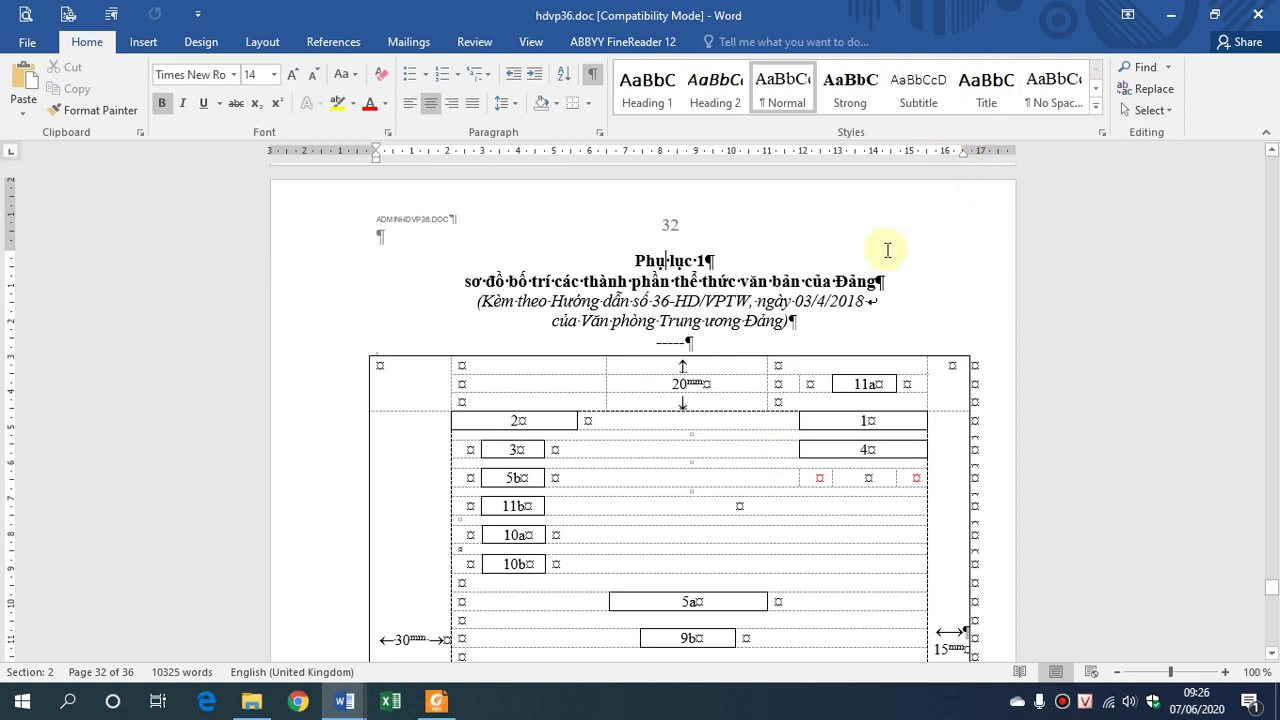
pyautogui.scroll(2, 430, 408)
# Scroll from page 33 back to the top of page 32 and bring up the print preview
pyautogui.scroll(-3, 435, 520)
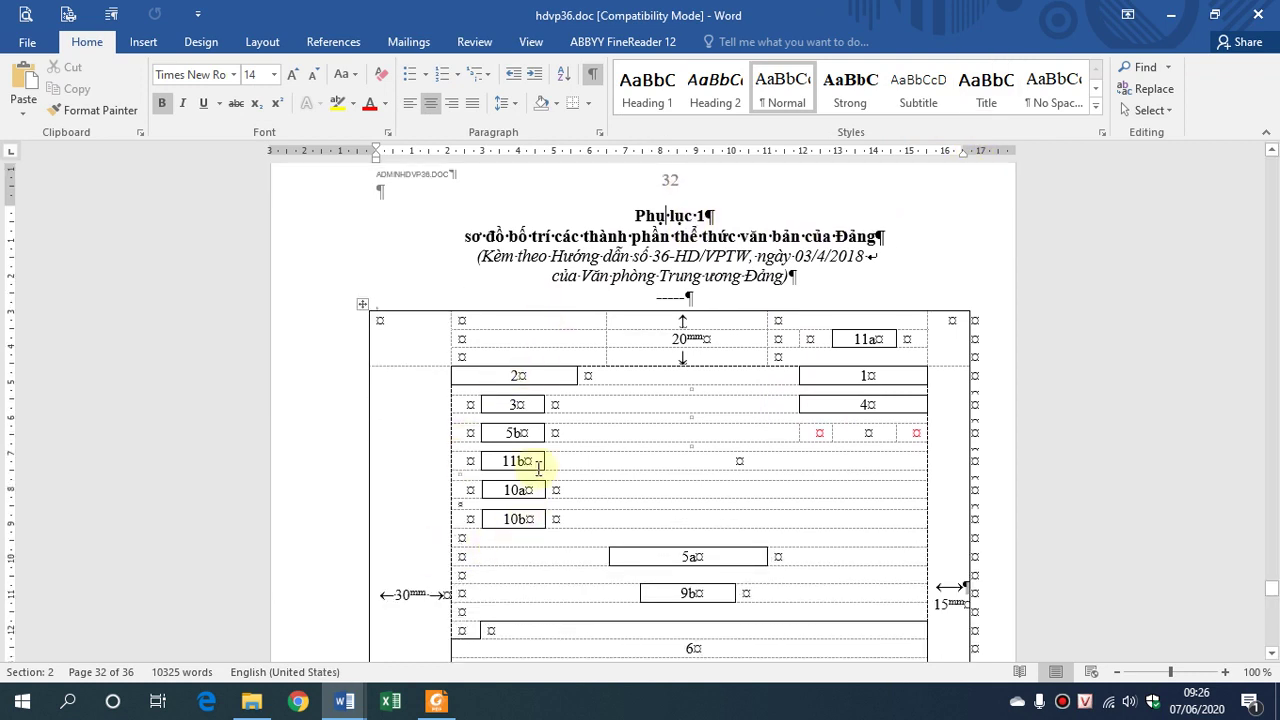
pyautogui.scroll(1, 595, 372)
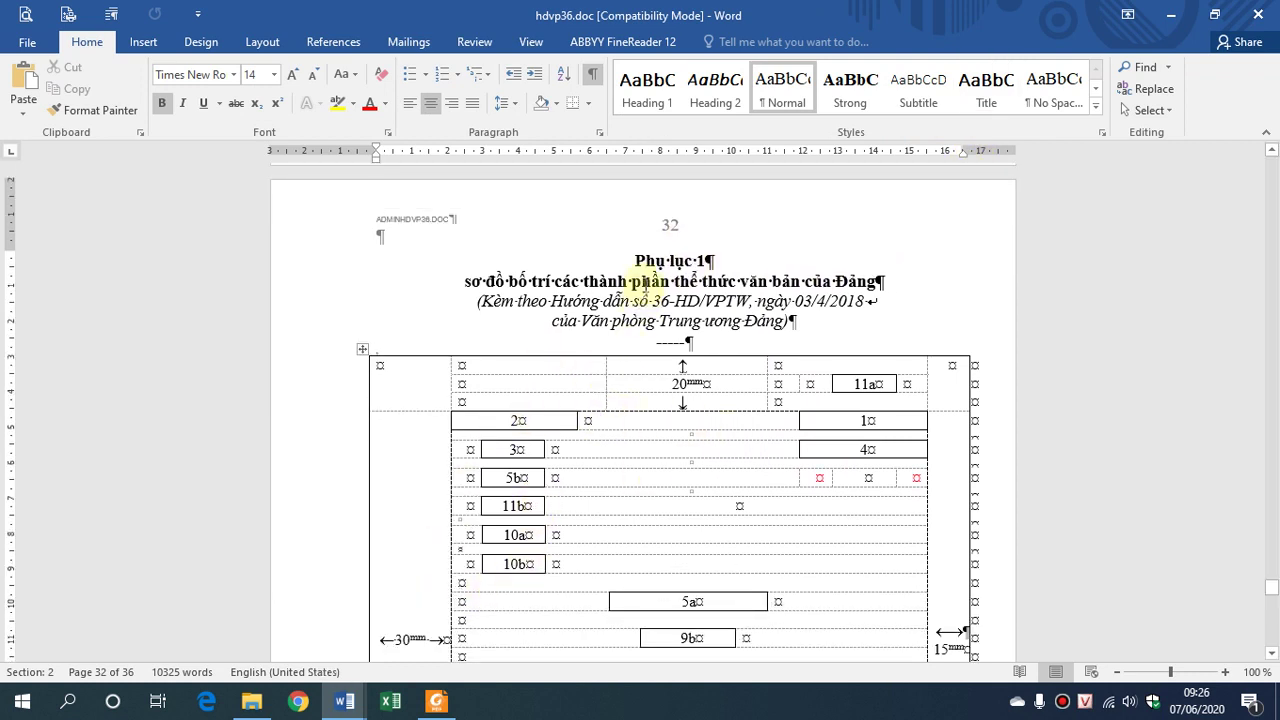
pyautogui.scroll(-5, 623, 380)
pyautogui.scroll(-9, 657, 457)
pyautogui.scroll(-7, 680, 470)
pyautogui.scroll(-1, 690, 528)
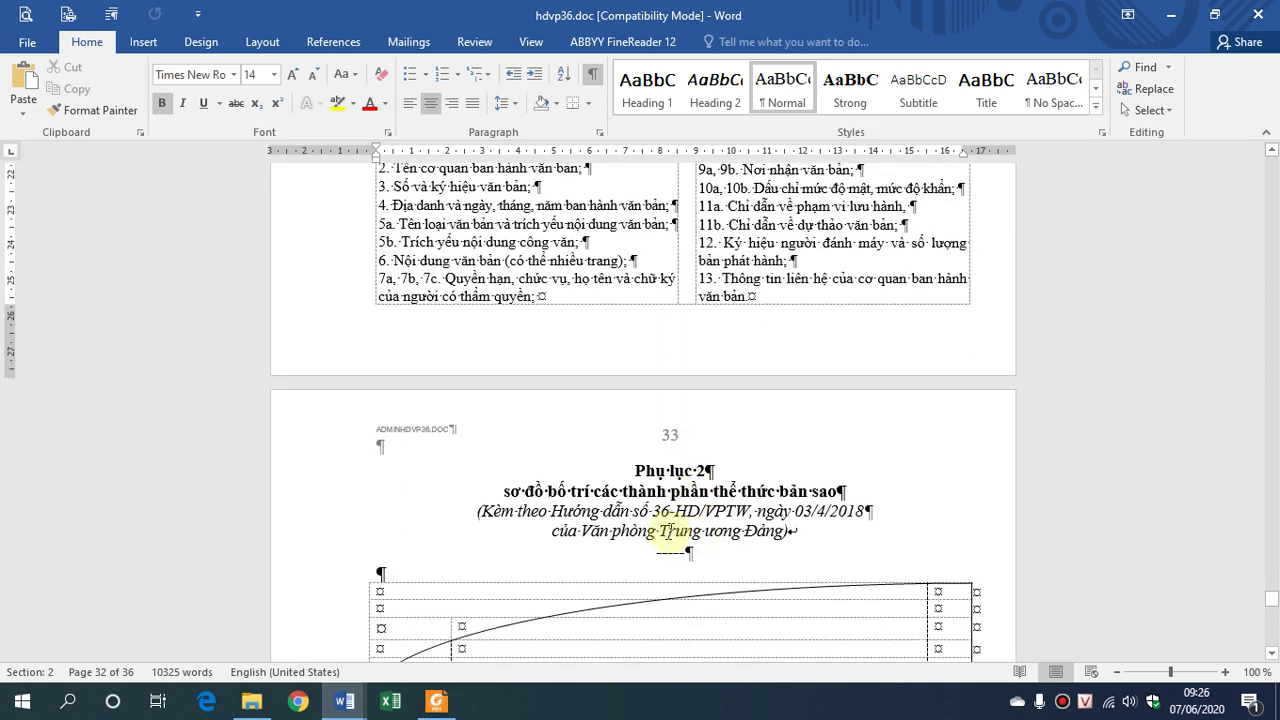
pyautogui.click(645, 515)
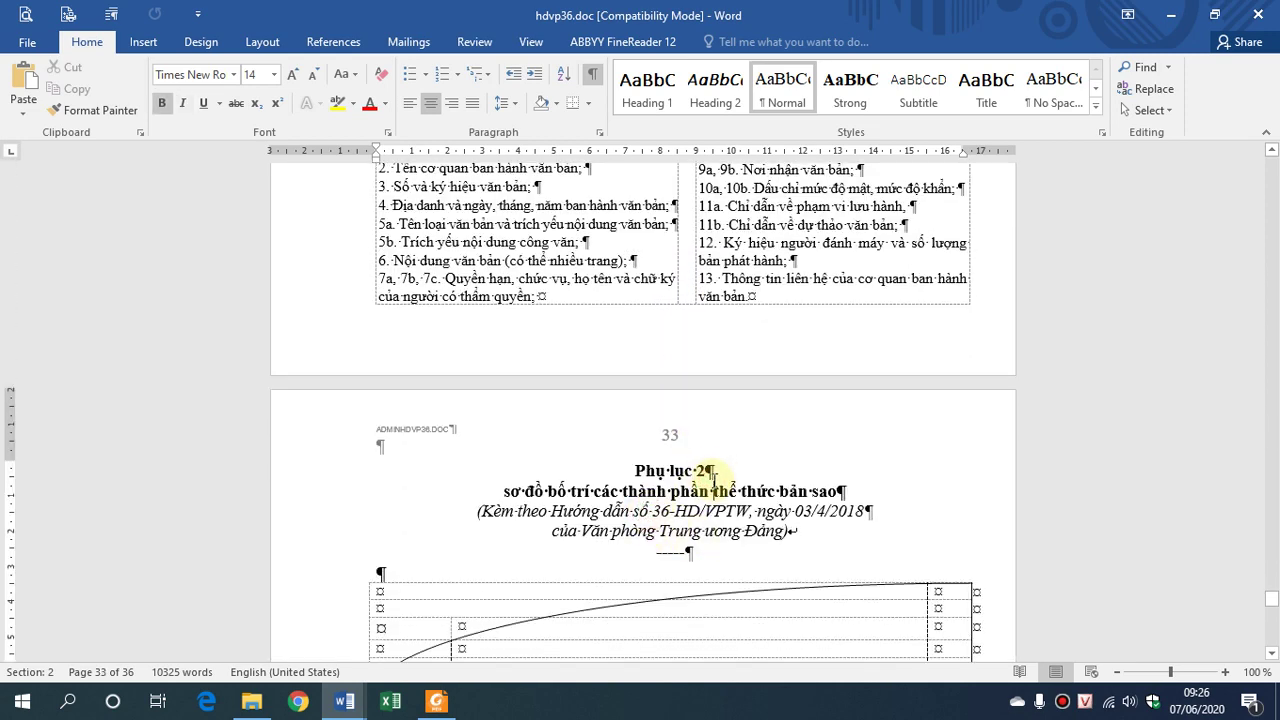
pyautogui.scroll(2, 565, 550)
pyautogui.scroll(5, 570, 540)
pyautogui.scroll(8, 586, 523)
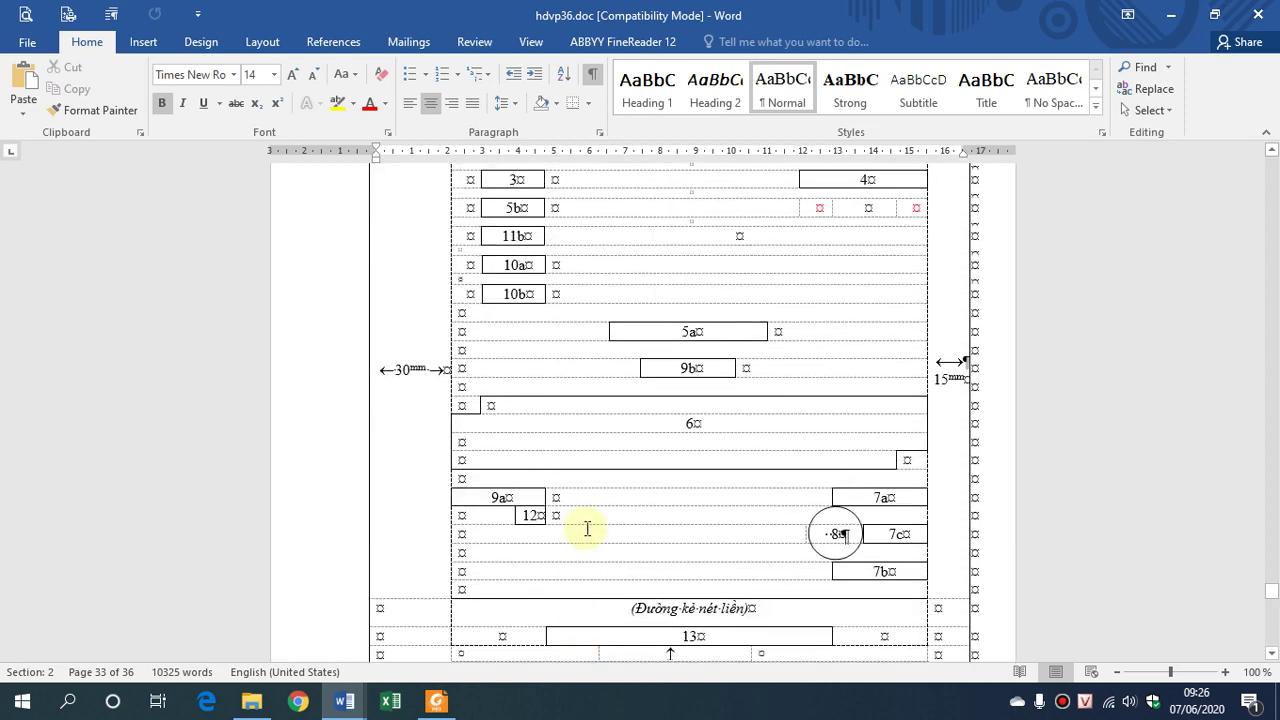
pyautogui.scroll(1, 251, 617)
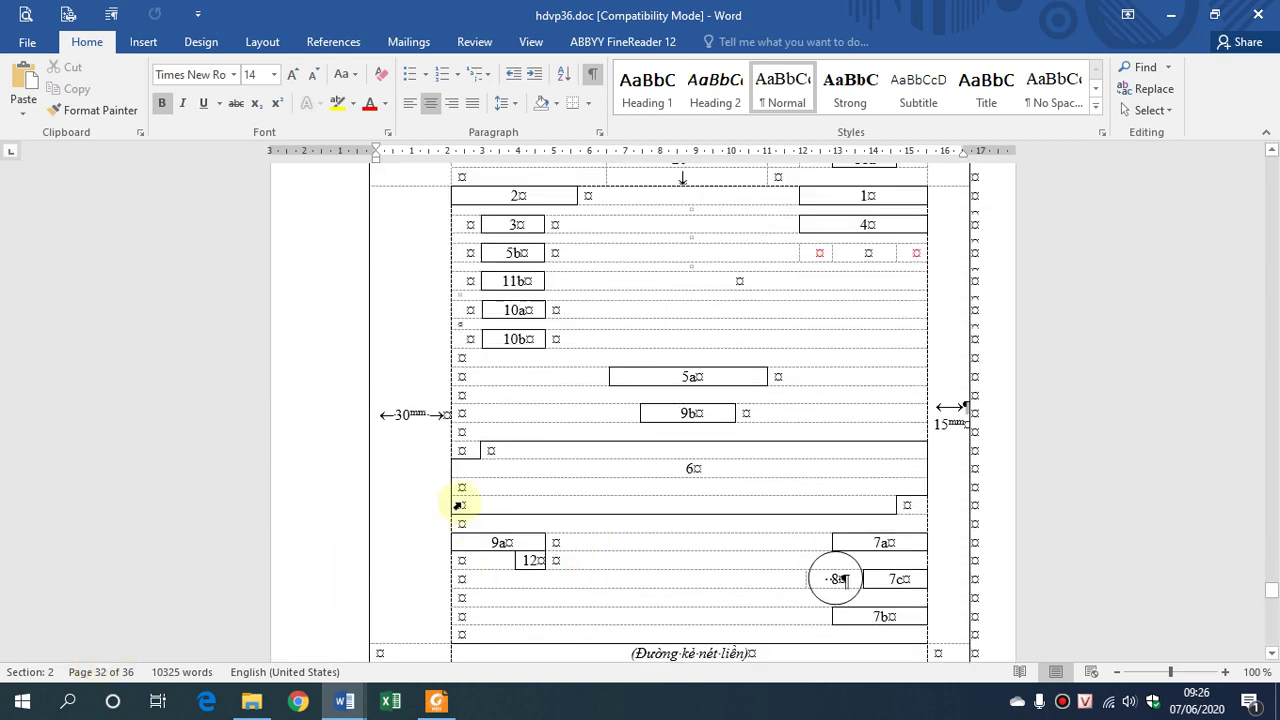
pyautogui.scroll(3, 500, 470)
pyautogui.scroll(3, 570, 450)
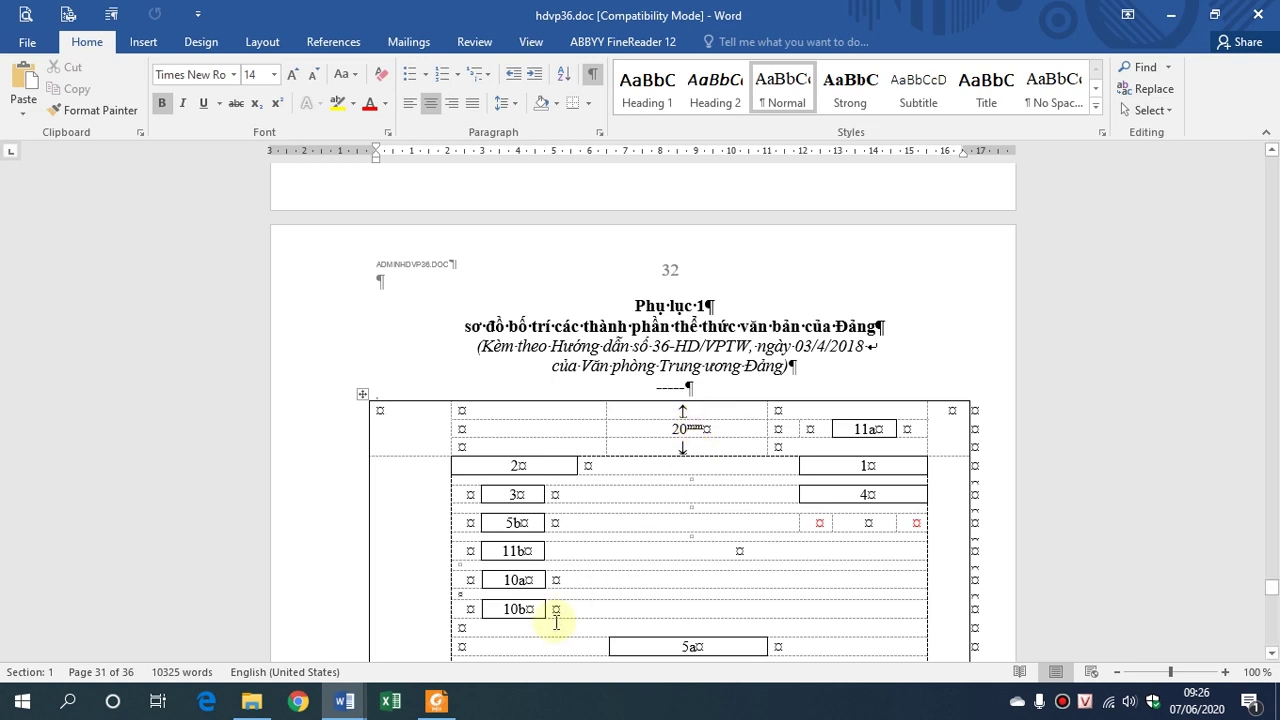
pyautogui.hotkey('ctrl', 'p')
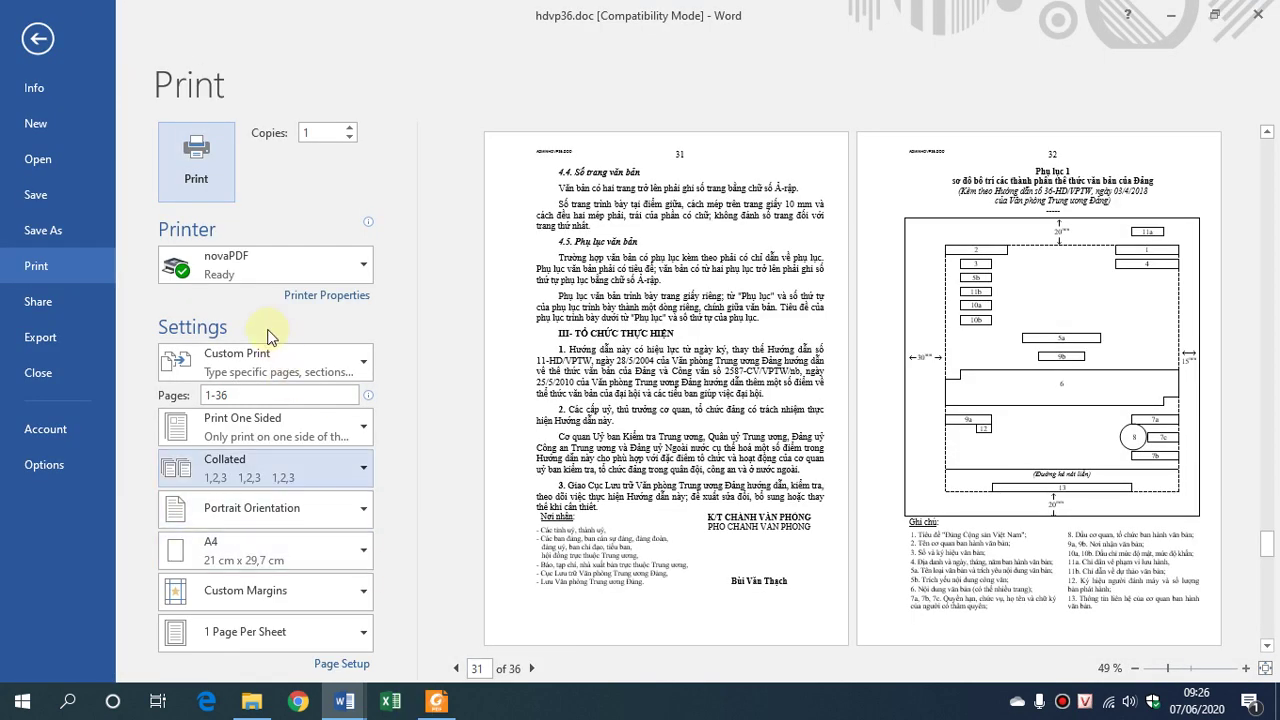
# Print page range s2 to novaPDF with Only Print Even Pages turned off
pyautogui.click(255, 276)
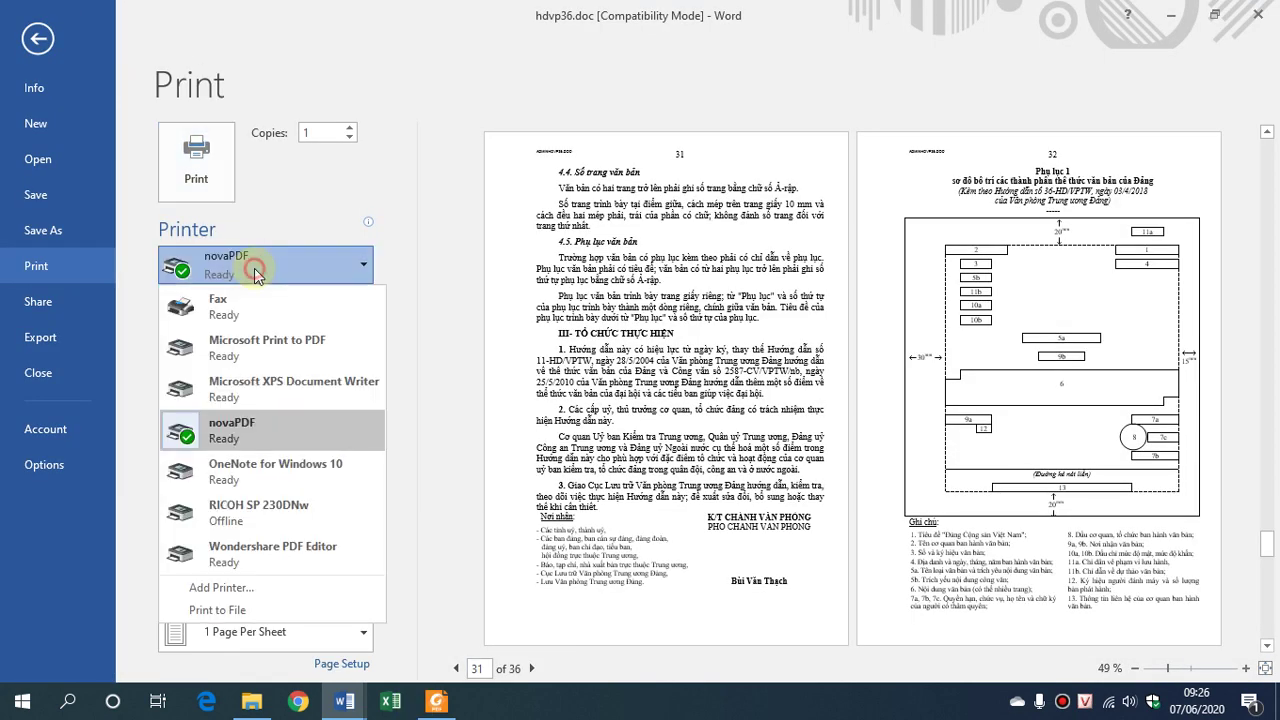
pyautogui.click(266, 420)
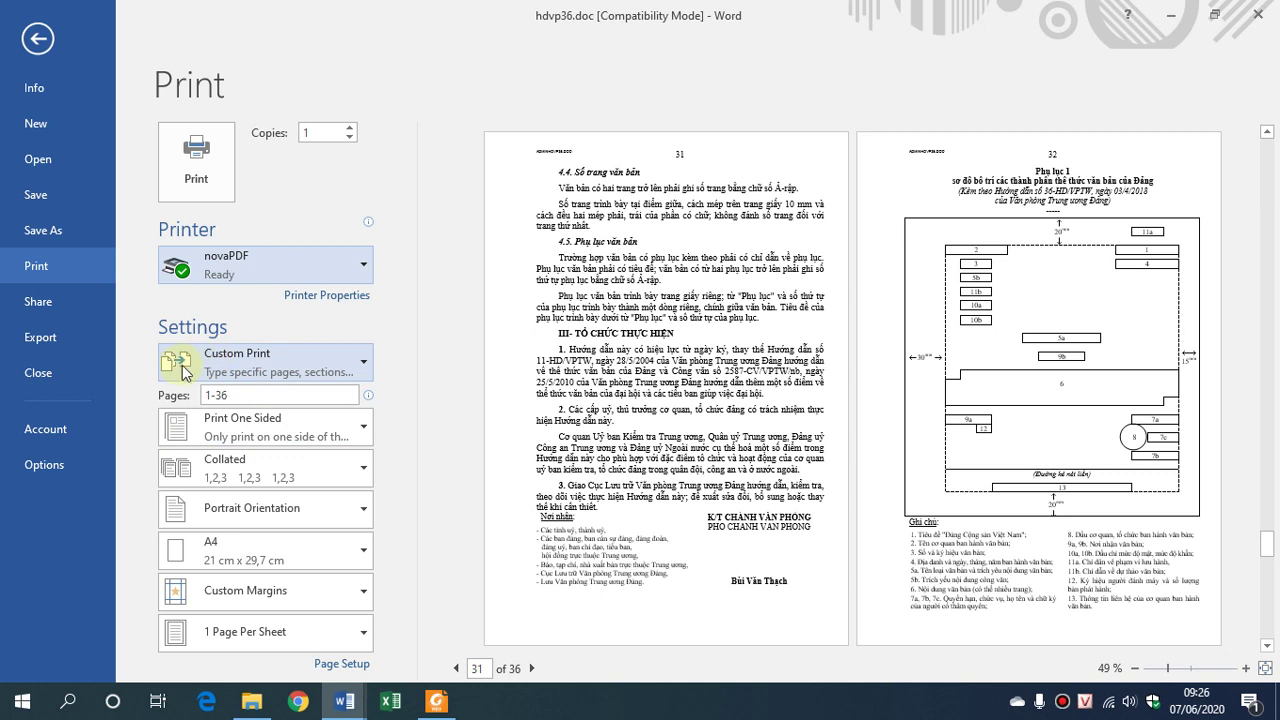
pyautogui.click(341, 369)
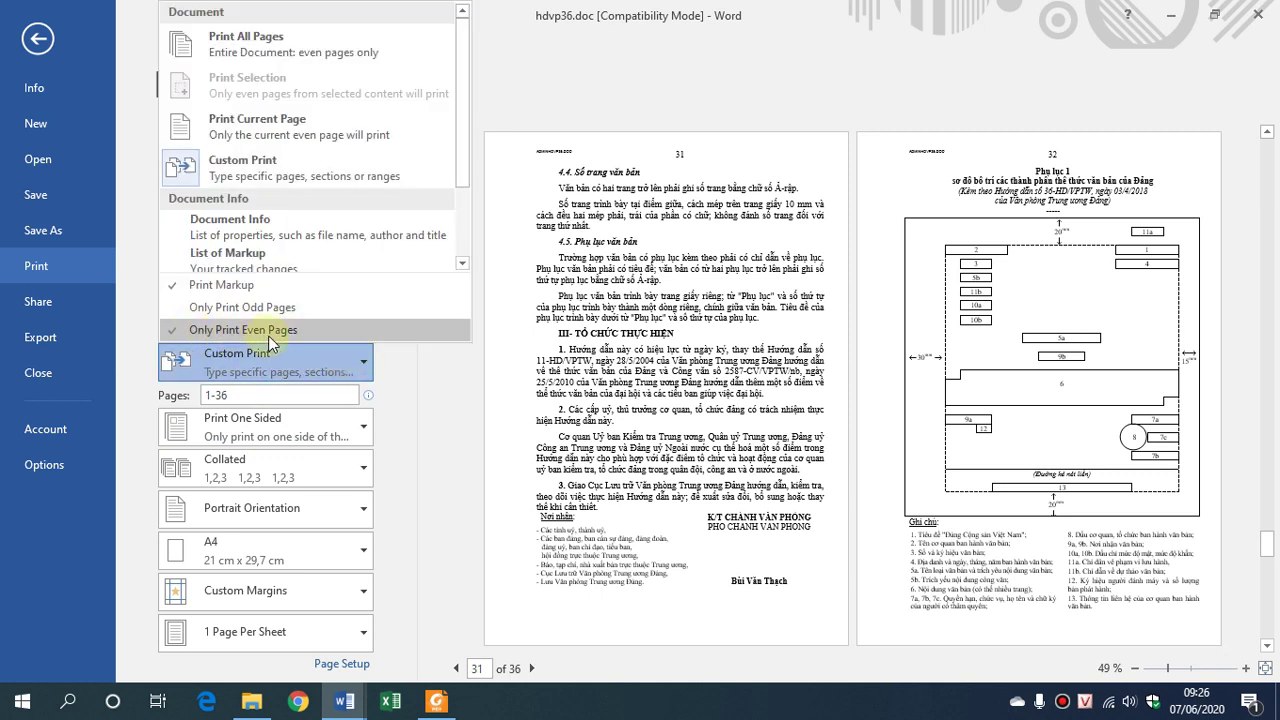
pyautogui.click(262, 332)
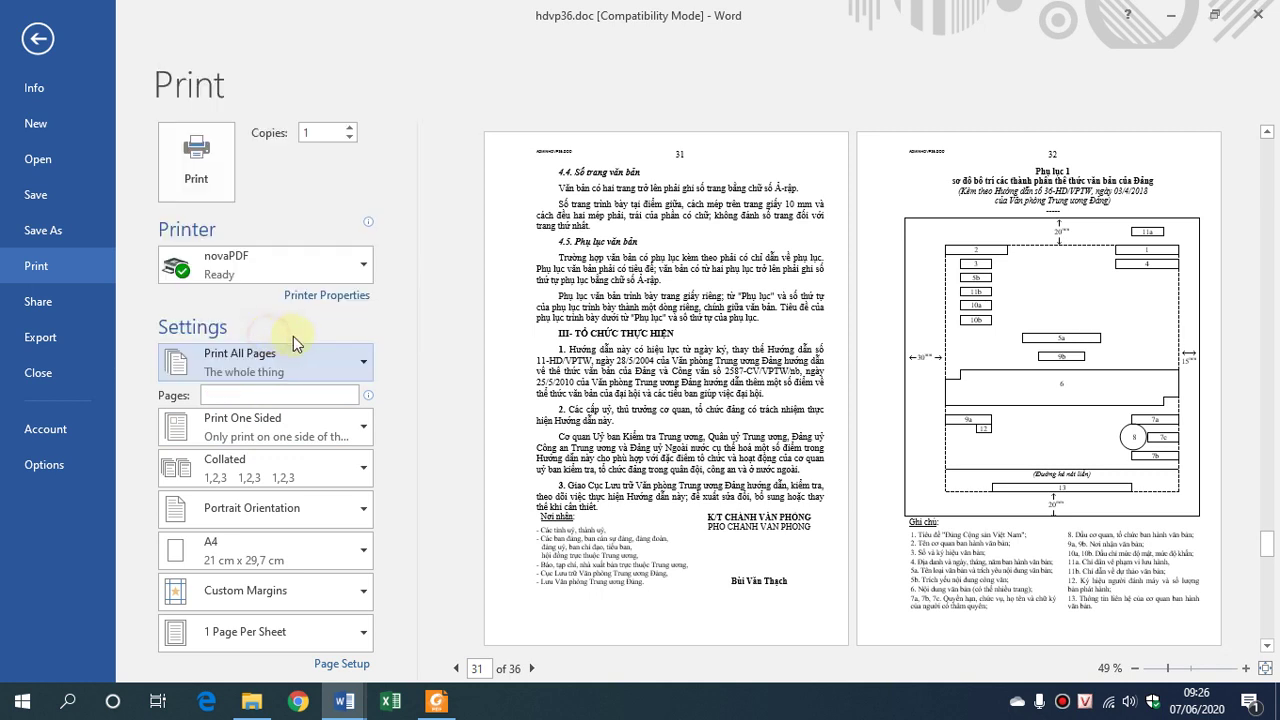
pyautogui.click(278, 395)
pyautogui.write('s2')
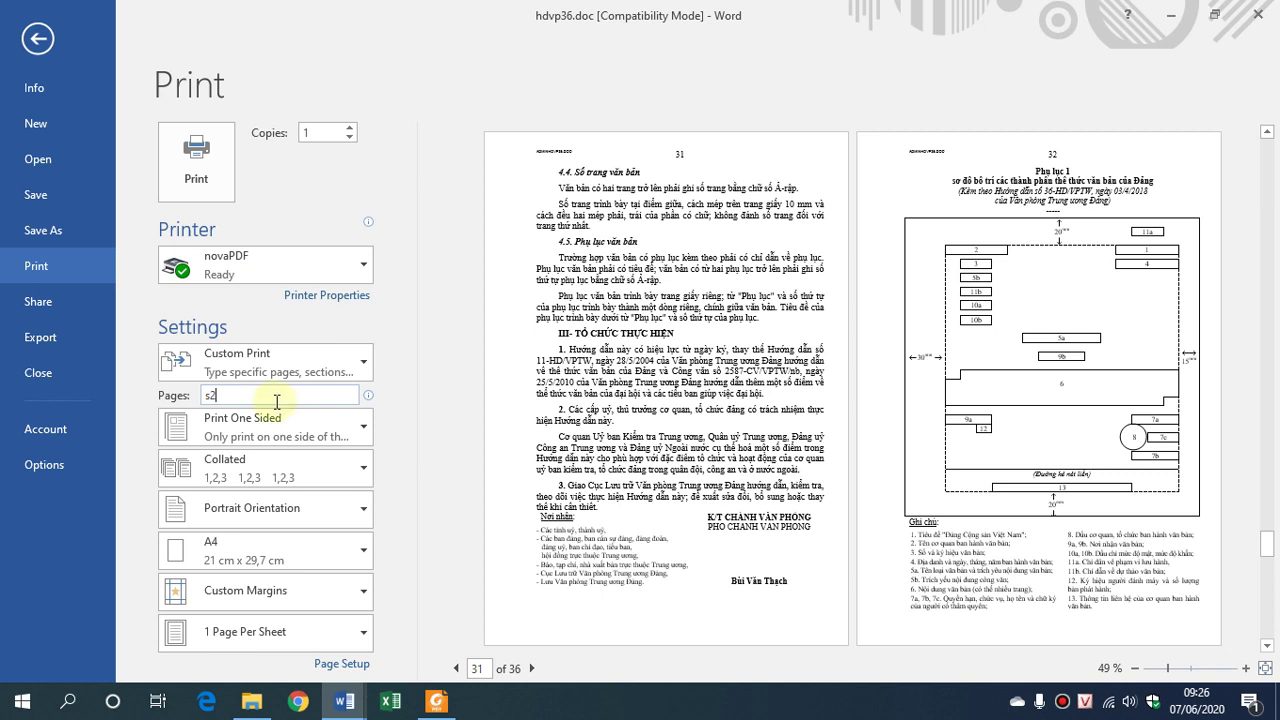
pyautogui.click(220, 188)
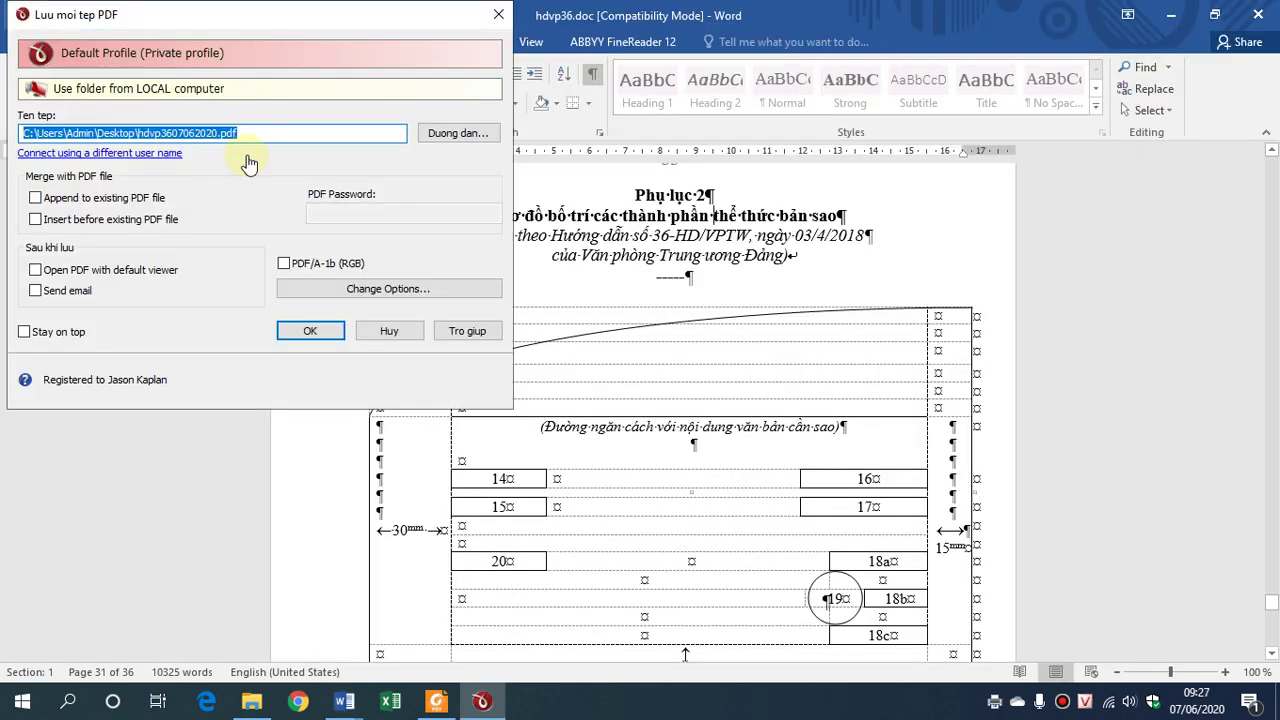
# Save the PDF to the Desktop as '5. In section bat ky.pdf'
pyautogui.click(436, 139)
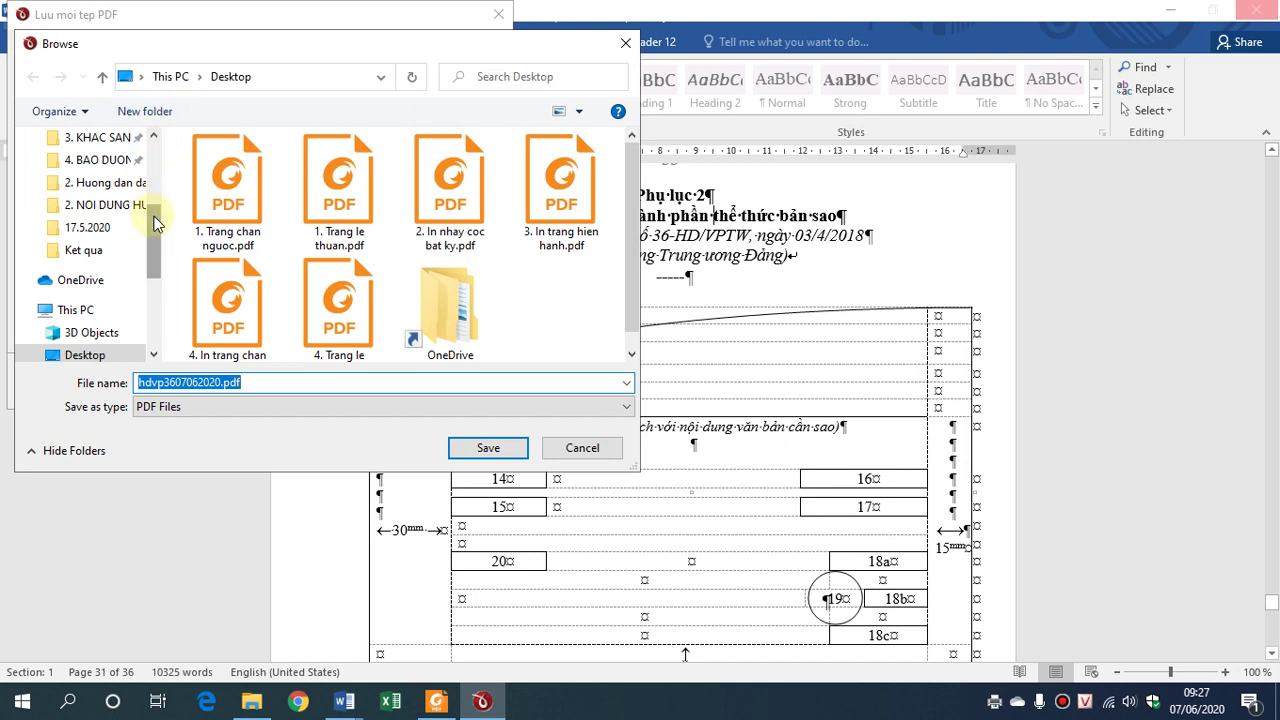
pyautogui.scroll(3, 160, 200)
pyautogui.click(85, 175)
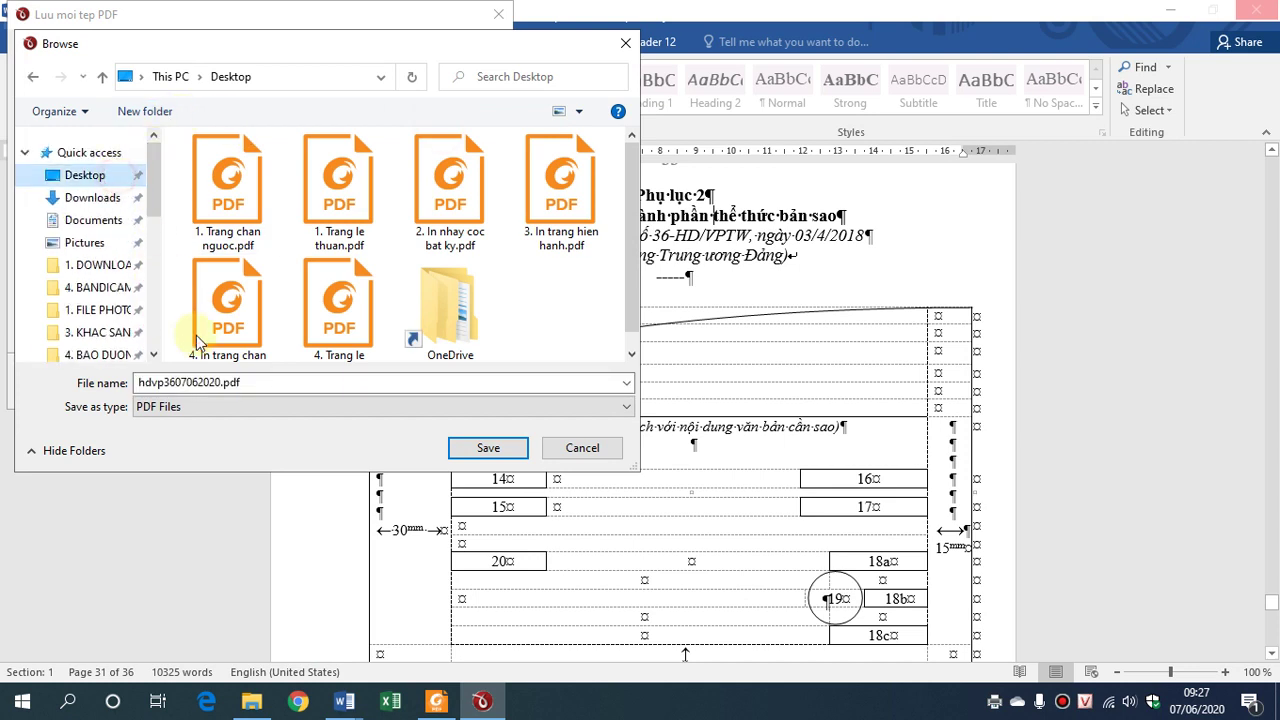
pyautogui.click(229, 382)
pyautogui.click(214, 384)
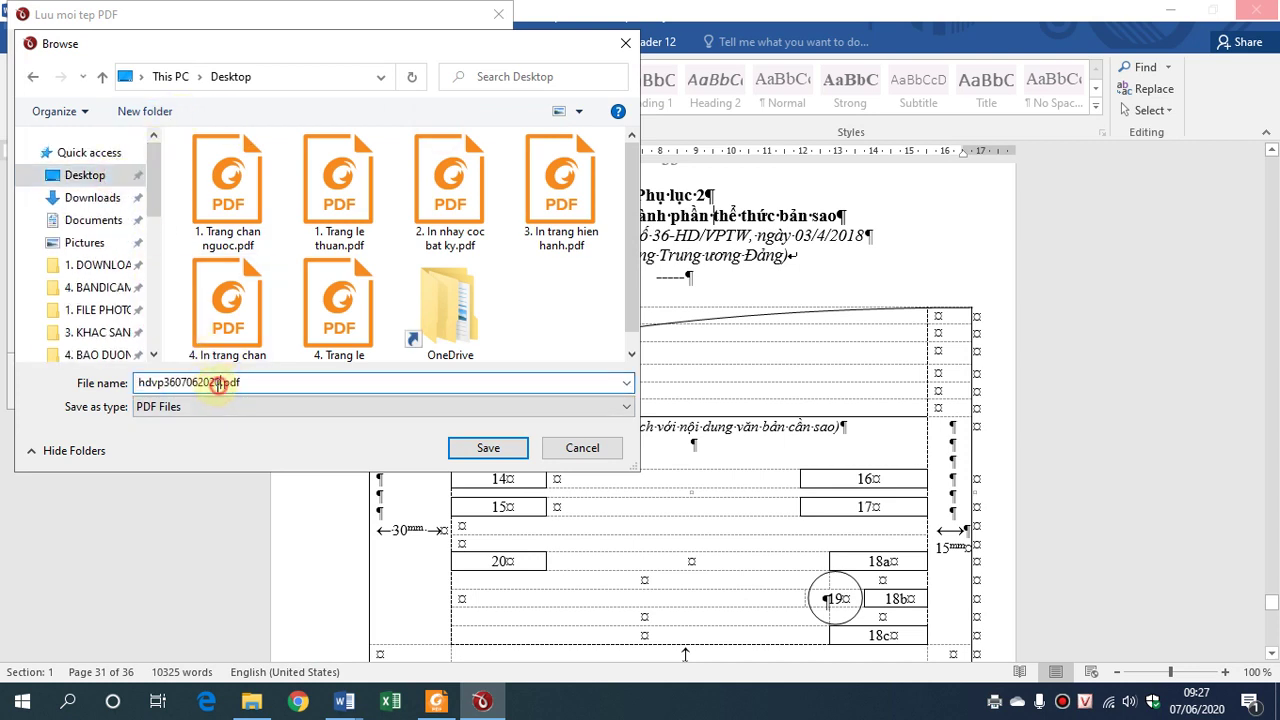
pyautogui.doubleClick(218, 384)
pyautogui.write('5. In section bat ky')
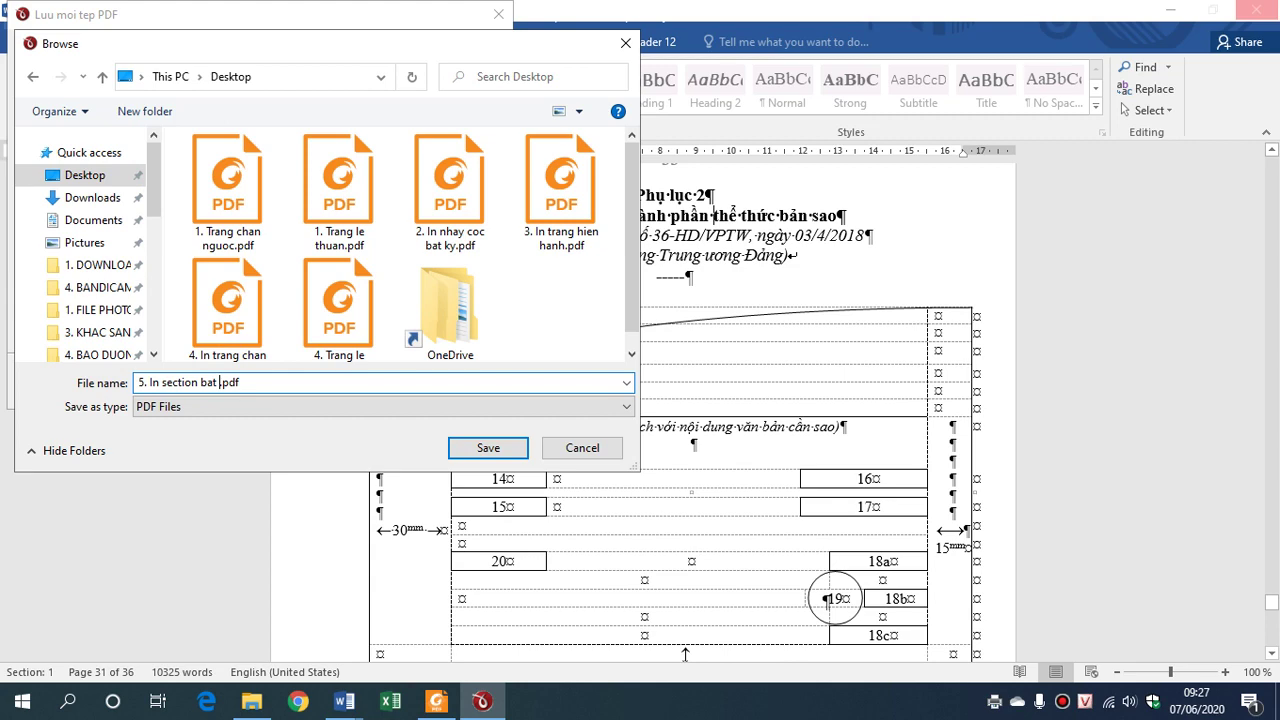
pyautogui.click(470, 448)
pyautogui.click(318, 331)
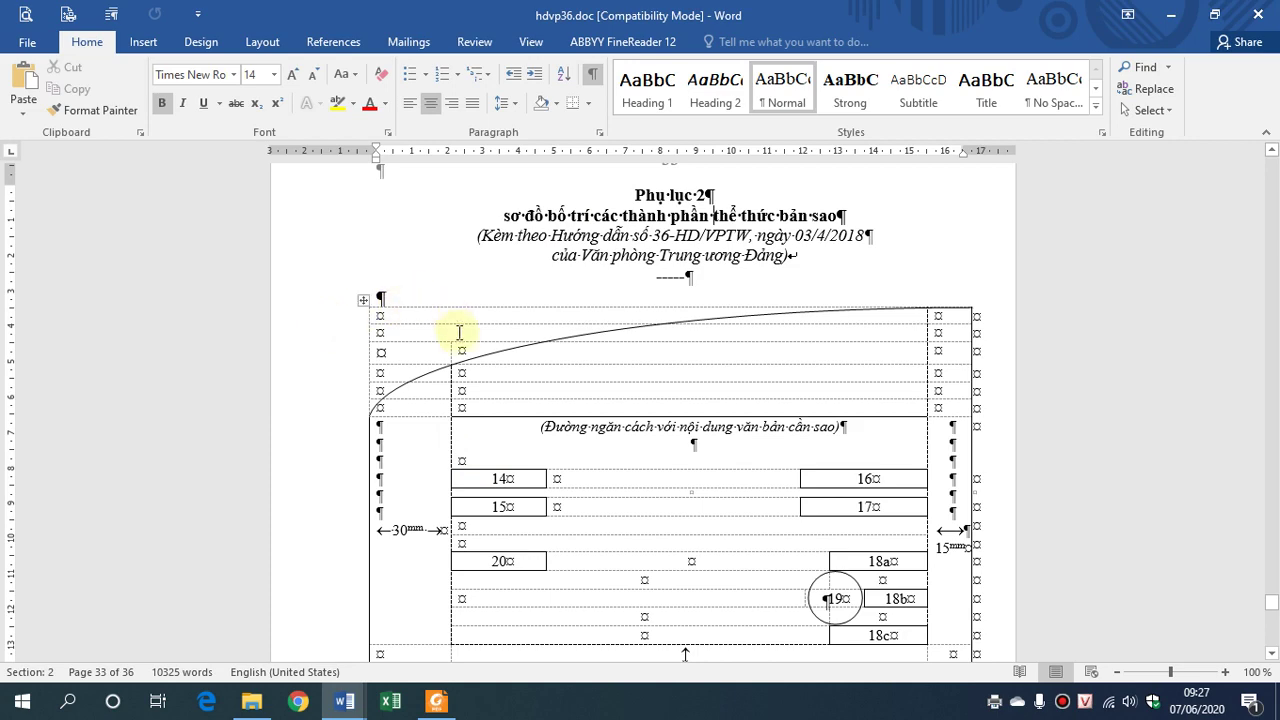
# Show the desktop, drag '5. In section bat ky.pdf' beside the other PDFs, and open it
pyautogui.rightClick(770, 706)
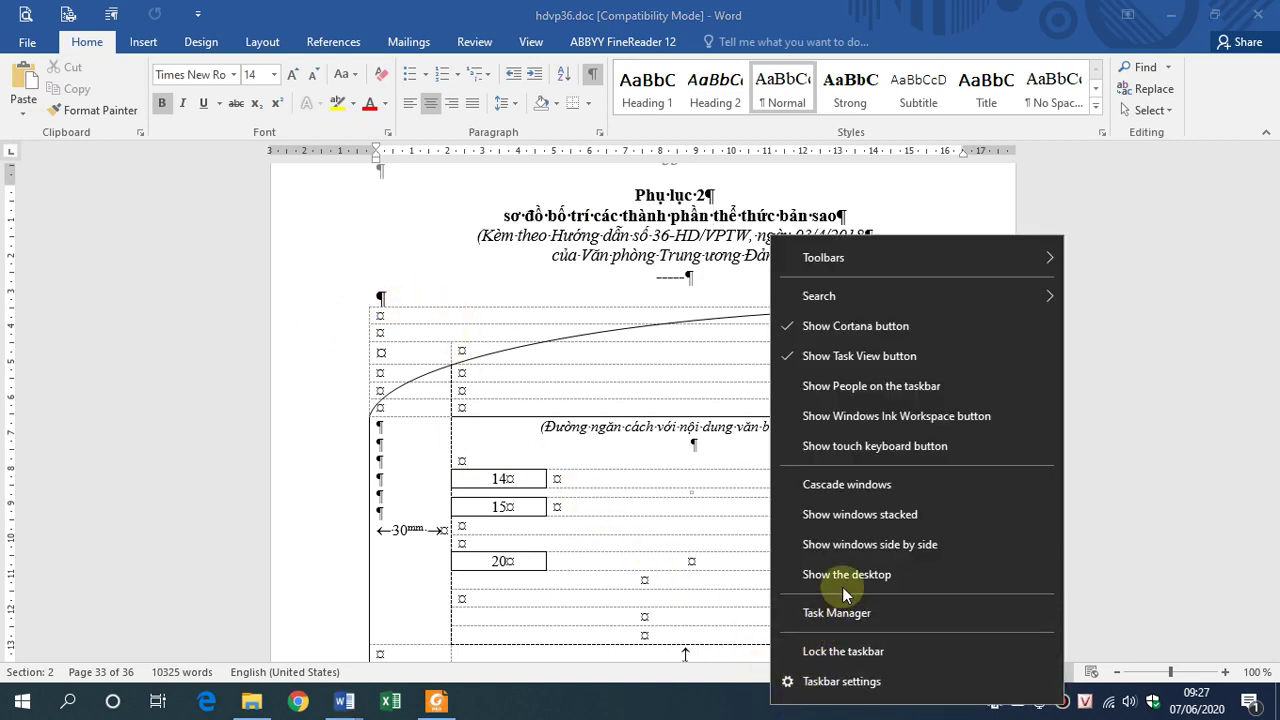
pyautogui.click(848, 569)
pyautogui.moveTo(316, 318); pyautogui.dragTo(742, 258)
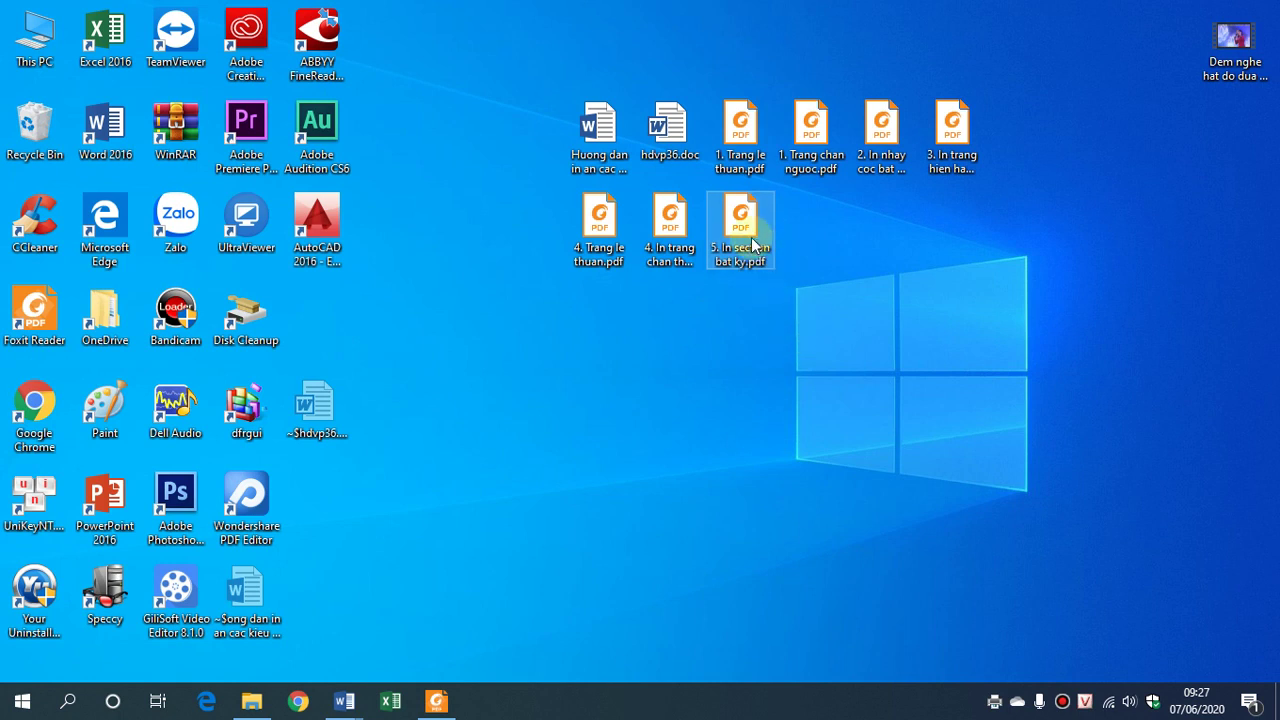
pyautogui.moveTo(740, 220)
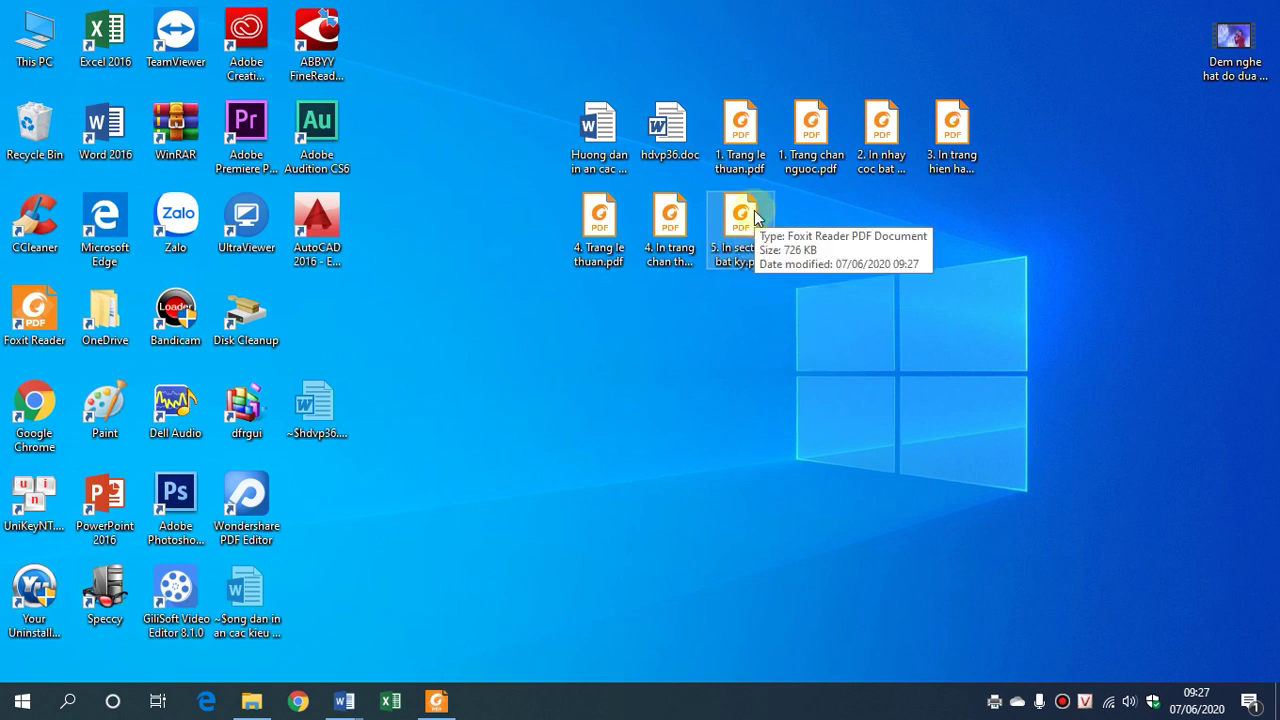
pyautogui.rightClick(755, 215)
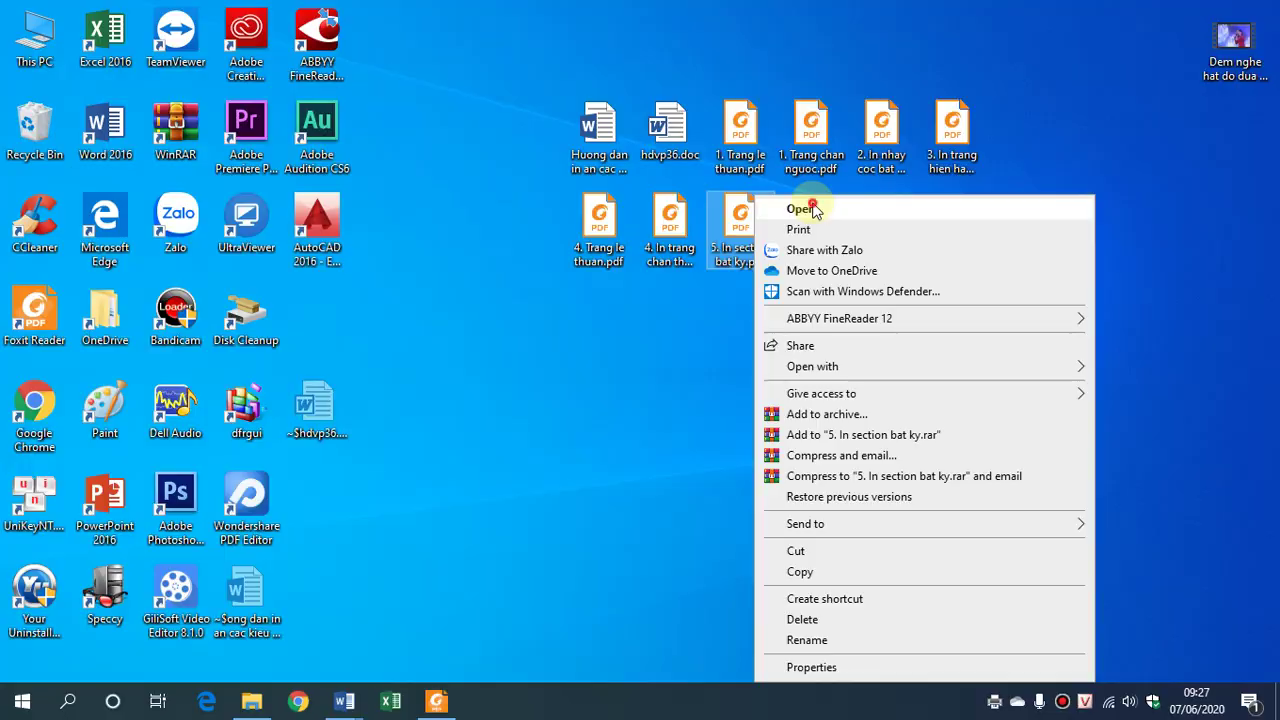
pyautogui.click(808, 207)
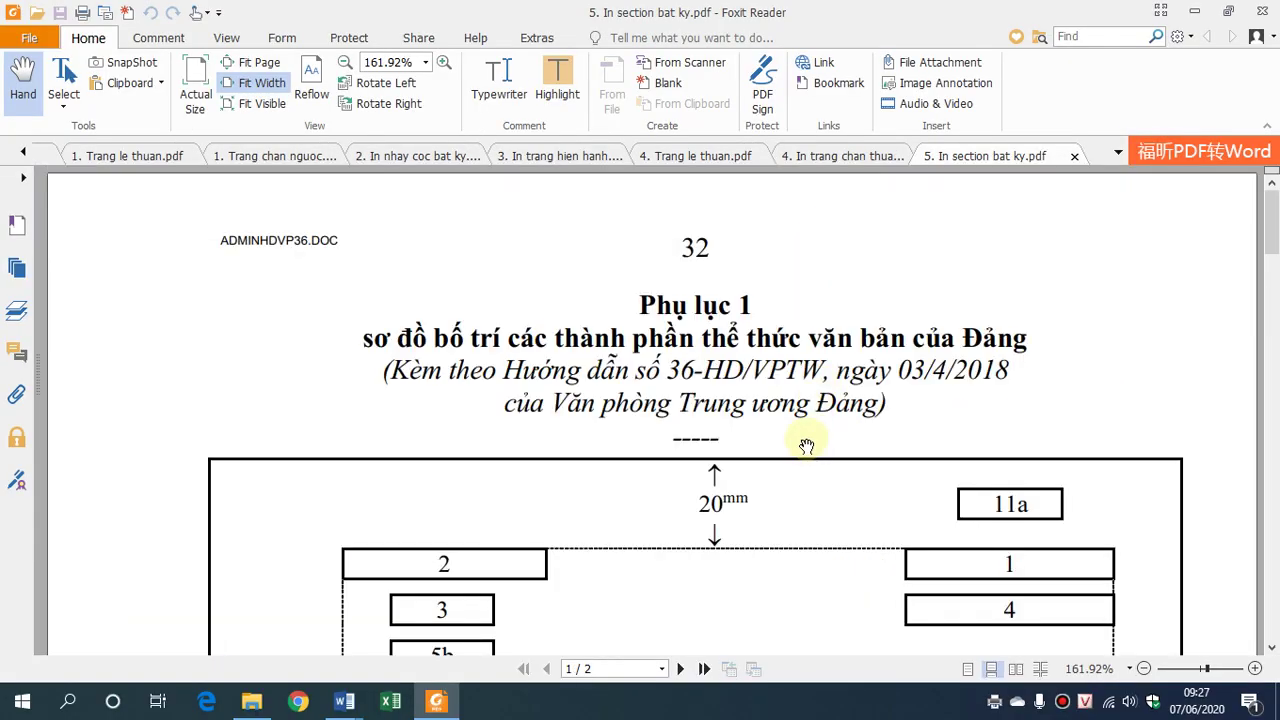
pyautogui.keyDown('ctrl'); pyautogui.scroll(-5, 806, 436); pyautogui.keyUp('ctrl')
pyautogui.scroll(-5, 728, 450)
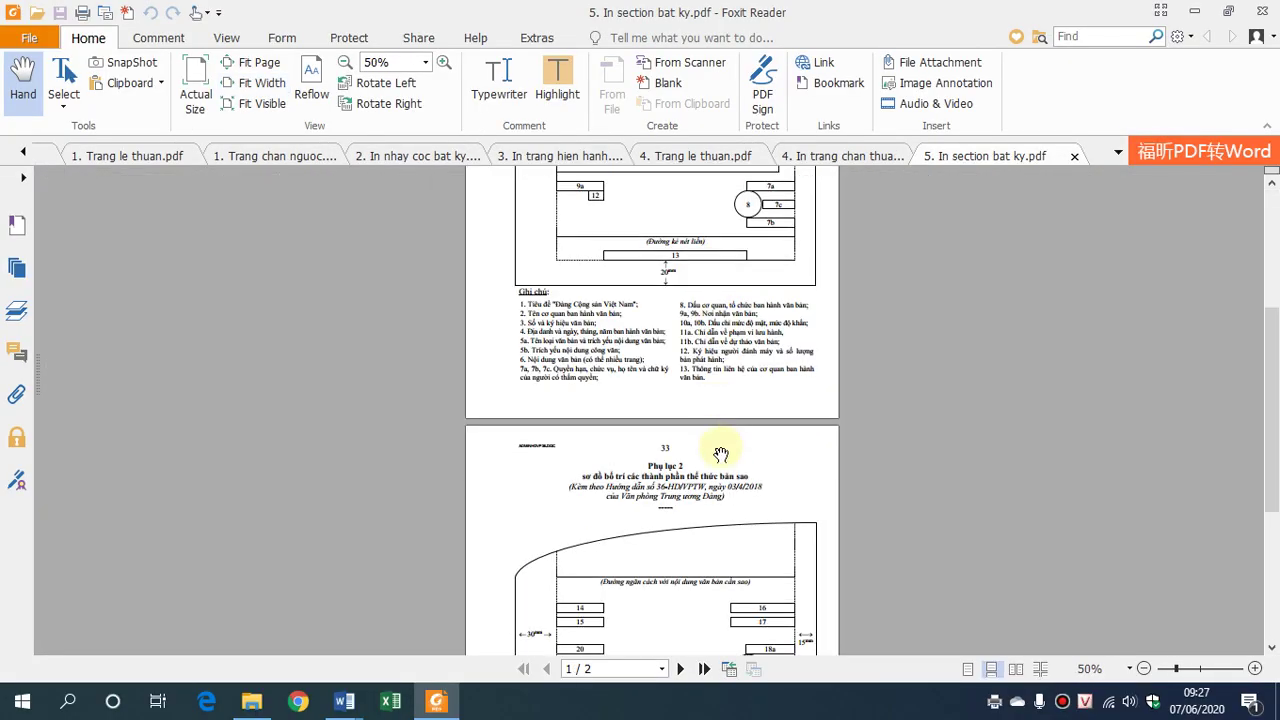
pyautogui.scroll(-5, 728, 560)
pyautogui.keyDown('ctrl'); pyautogui.scroll(3, 651, 346); pyautogui.keyUp('ctrl')
pyautogui.keyDown('ctrl'); pyautogui.scroll(3, 651, 346); pyautogui.keyUp('ctrl')
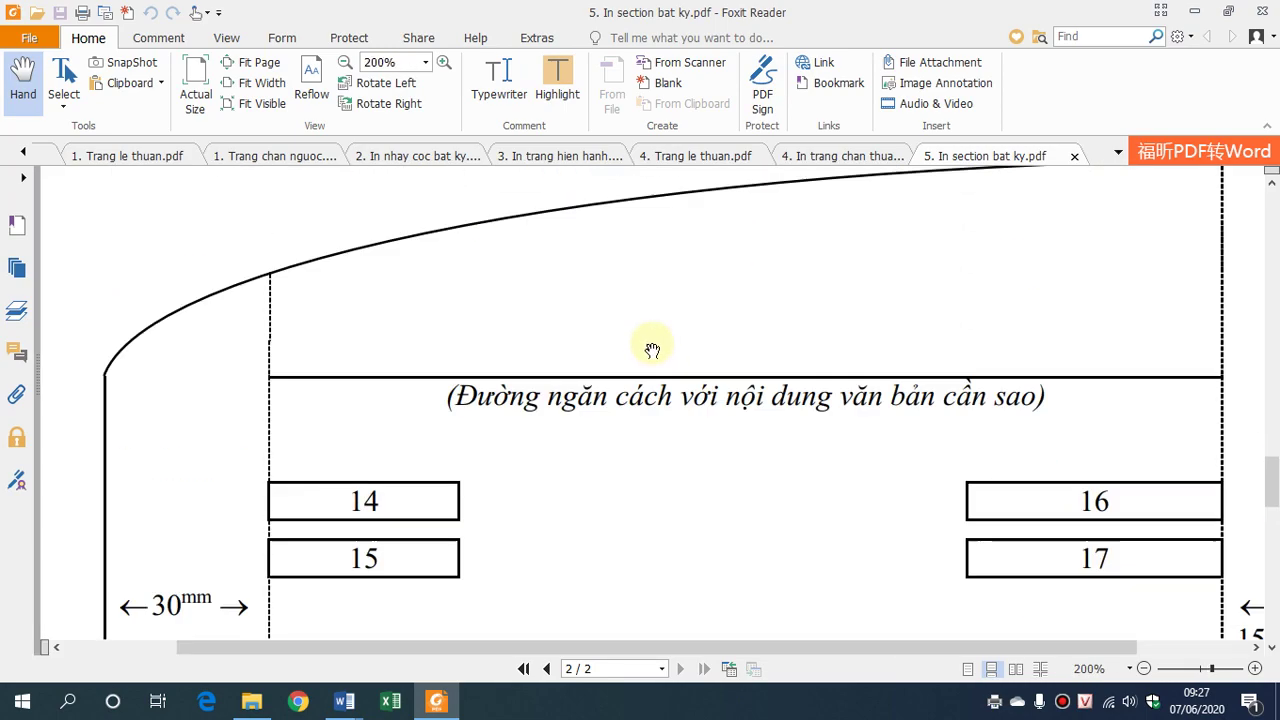
pyautogui.scroll(5, 651, 346)
pyautogui.scroll(5, 665, 347)
pyautogui.keyDown('ctrl'); pyautogui.scroll(-2, 665, 347); pyautogui.keyUp('ctrl')
pyautogui.scroll(5, 667, 345)
pyautogui.scroll(3, 670, 340)
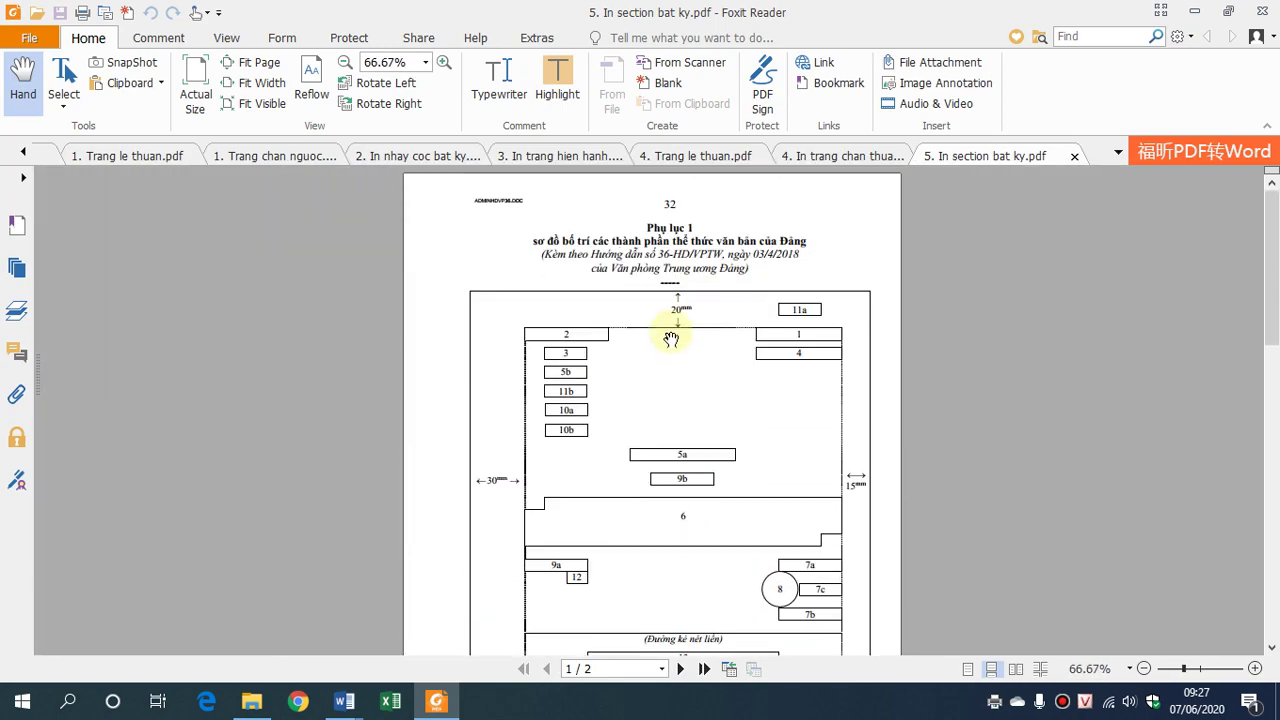
pyautogui.click(344, 702)
pyautogui.click(265, 635)
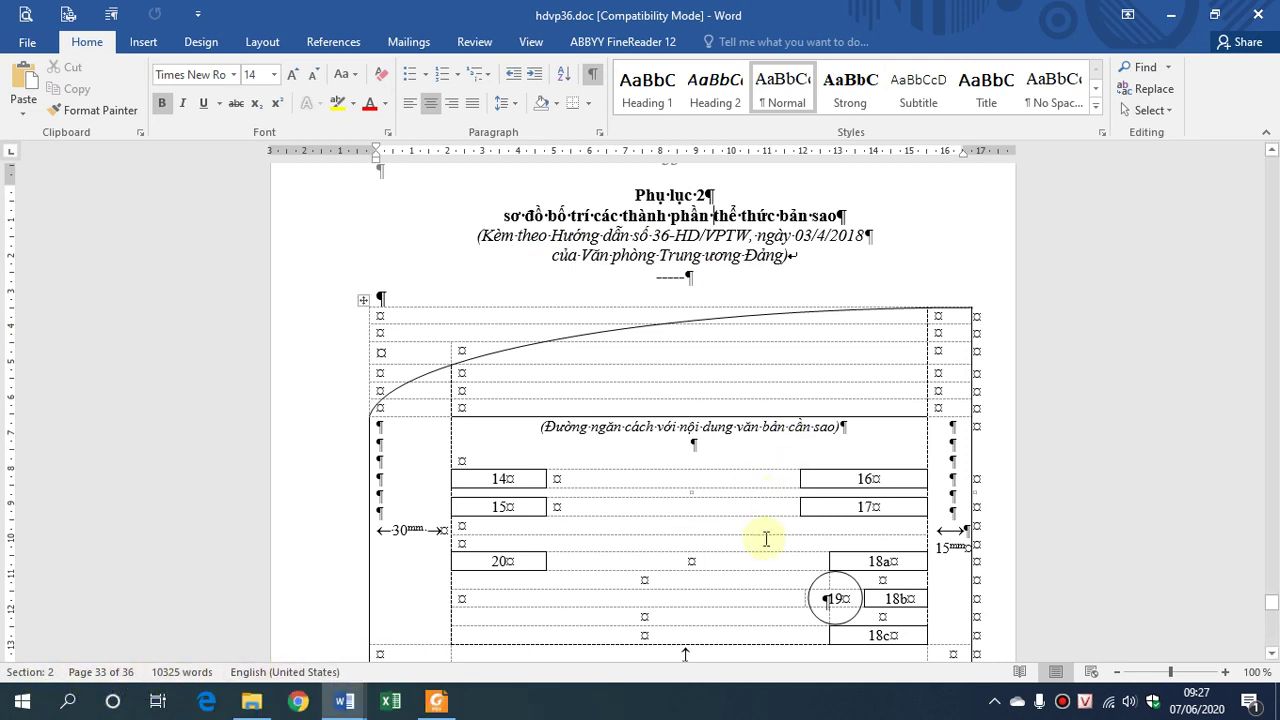
# Switch to the 'Huong dan in an cac kieu word.docx' window from Word's taskbar button
pyautogui.click(358, 705)
pyautogui.moveTo(344, 703)
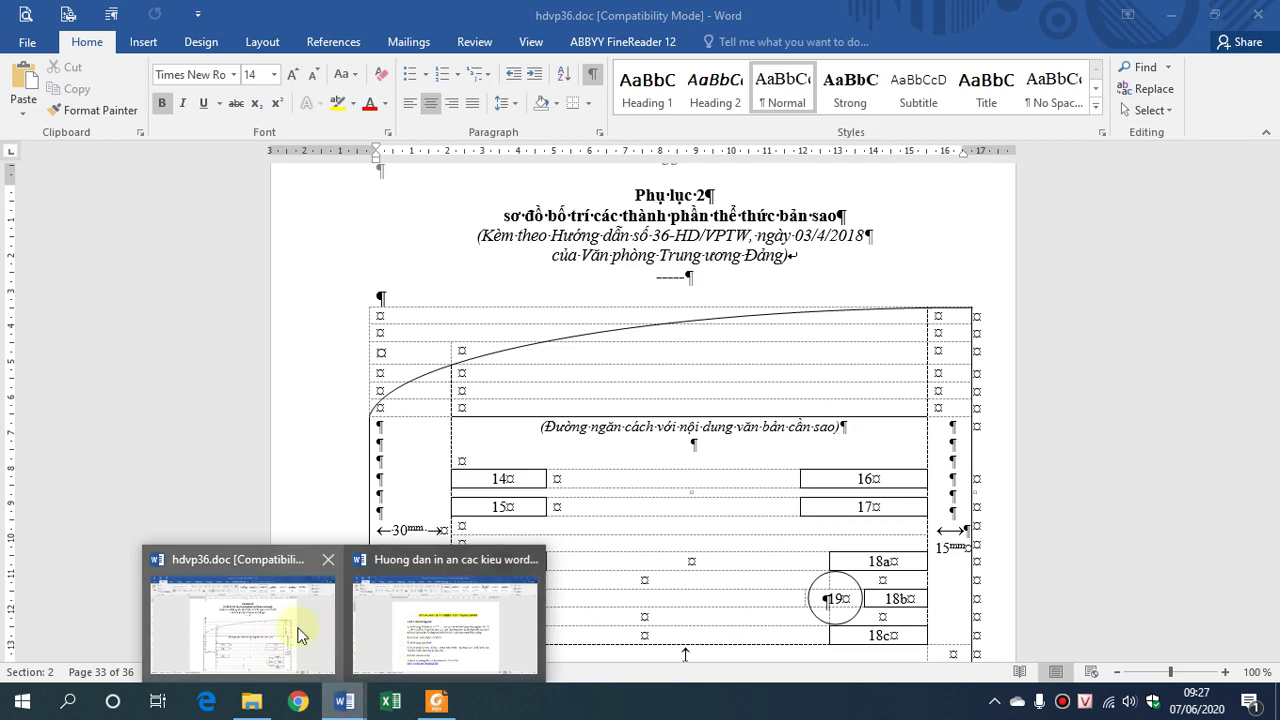
pyautogui.click(430, 640)
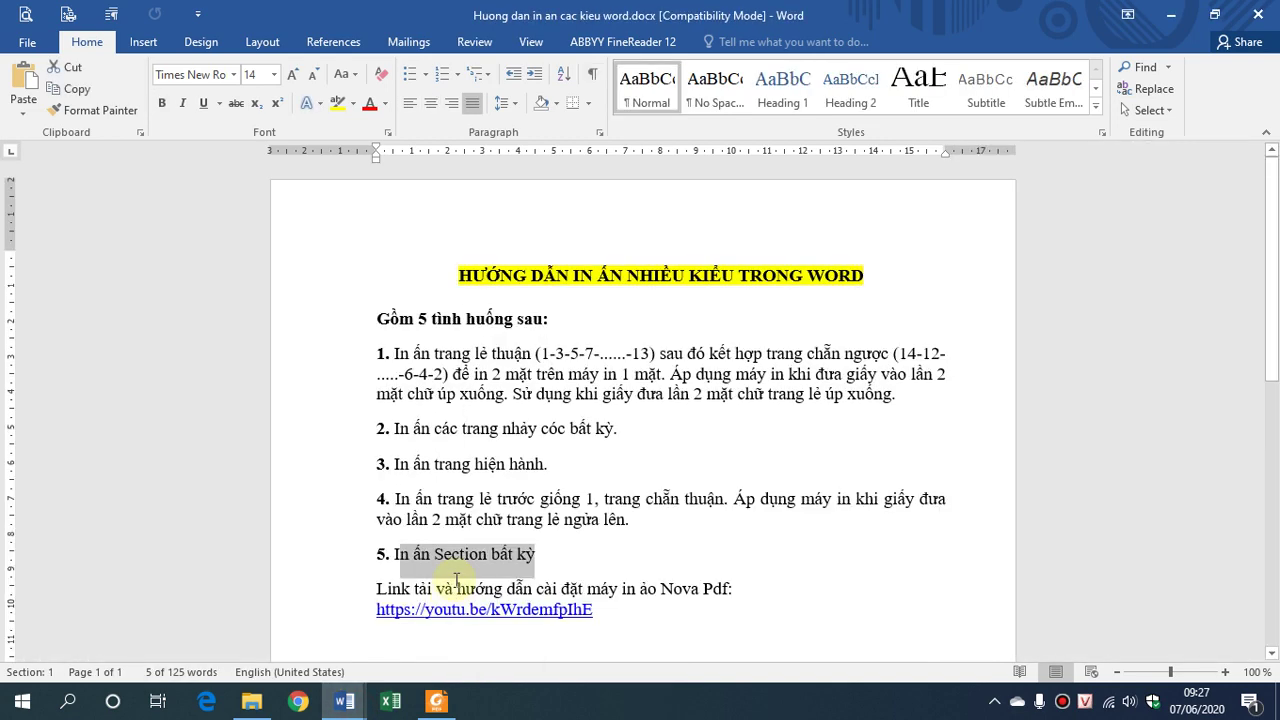